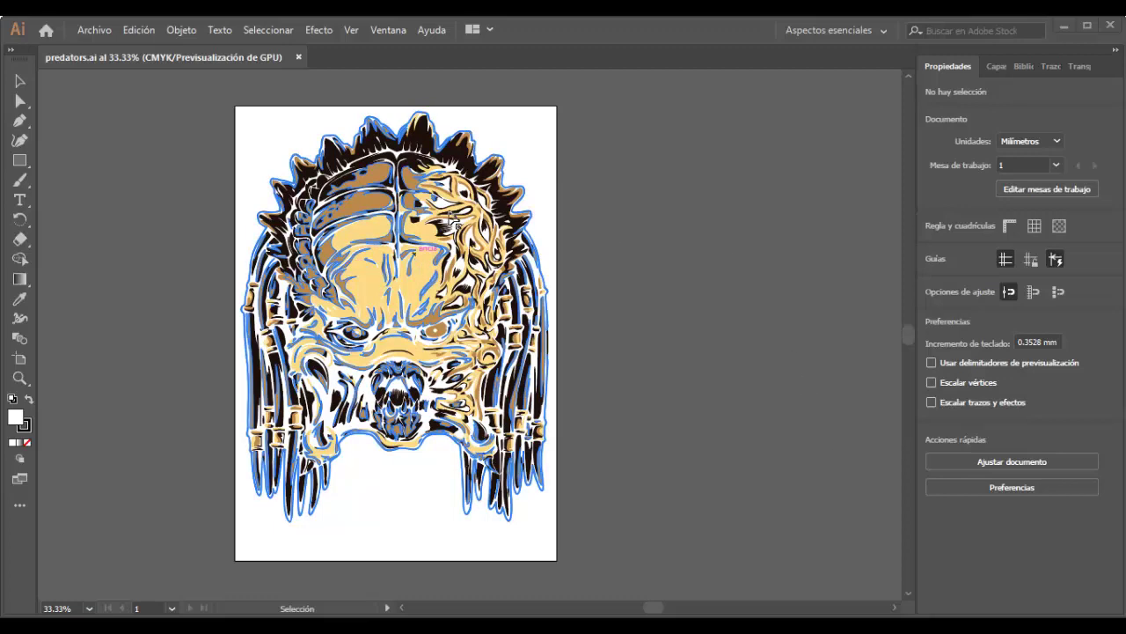
Scroll through the redgrafica.com article on vector graphics
scroll(372, 206, up, 2)
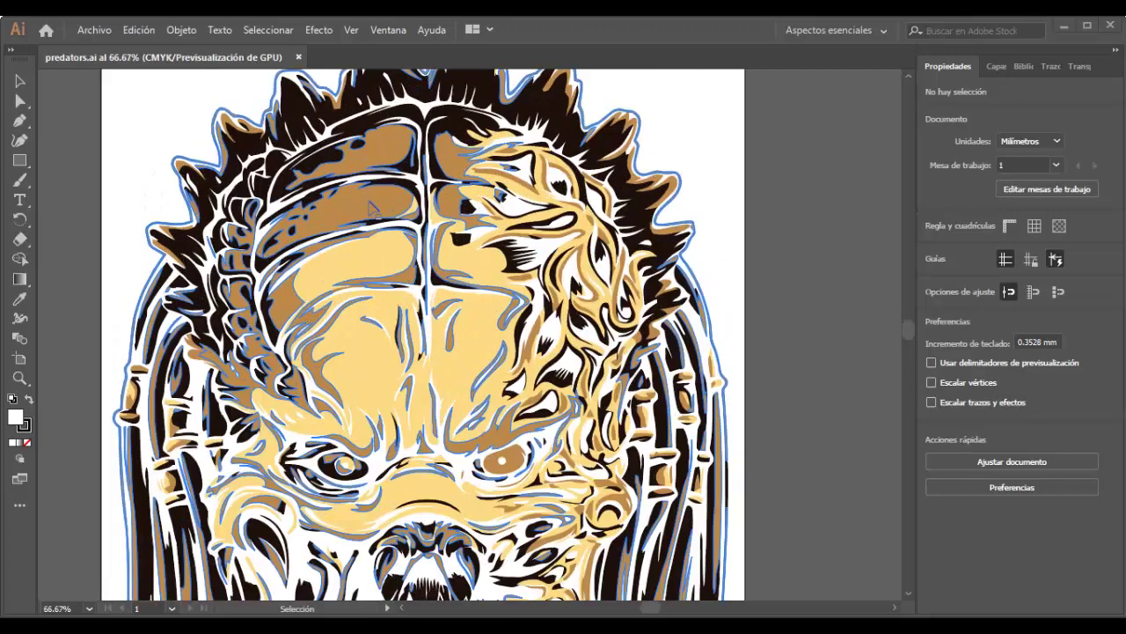
scroll(372, 205, up, 4)
scroll(372, 206, down, 1)
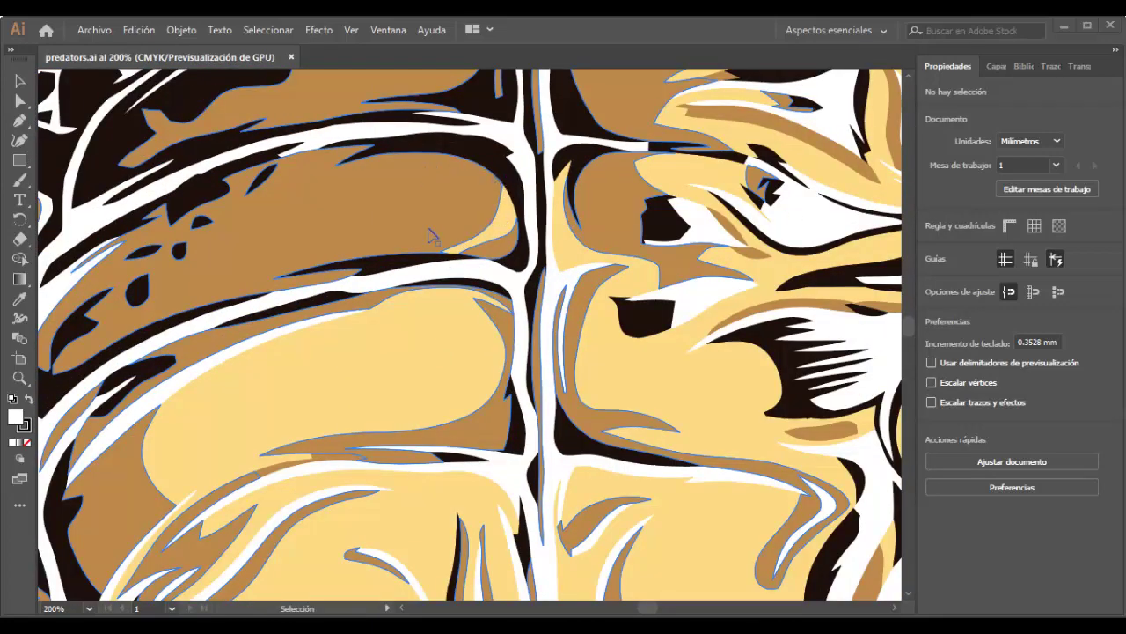
scroll(428, 234, down, 4)
scroll(427, 234, down, 1)
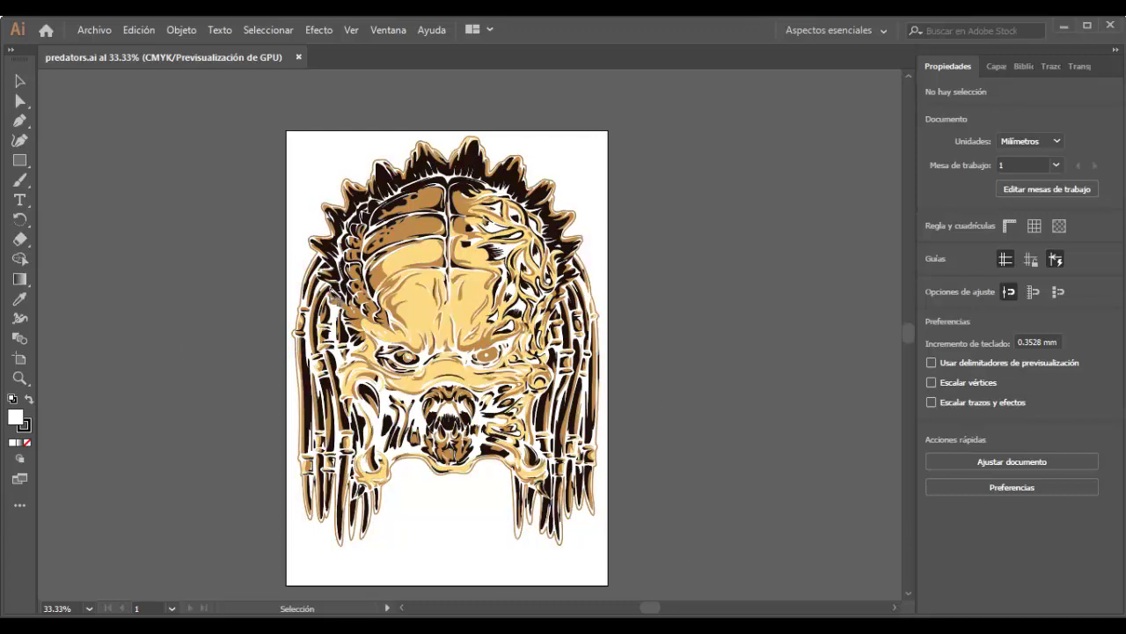
Shrink the predator artwork toward the page's top-left, then enlarge it back to full size
click(19, 81)
click(417, 334)
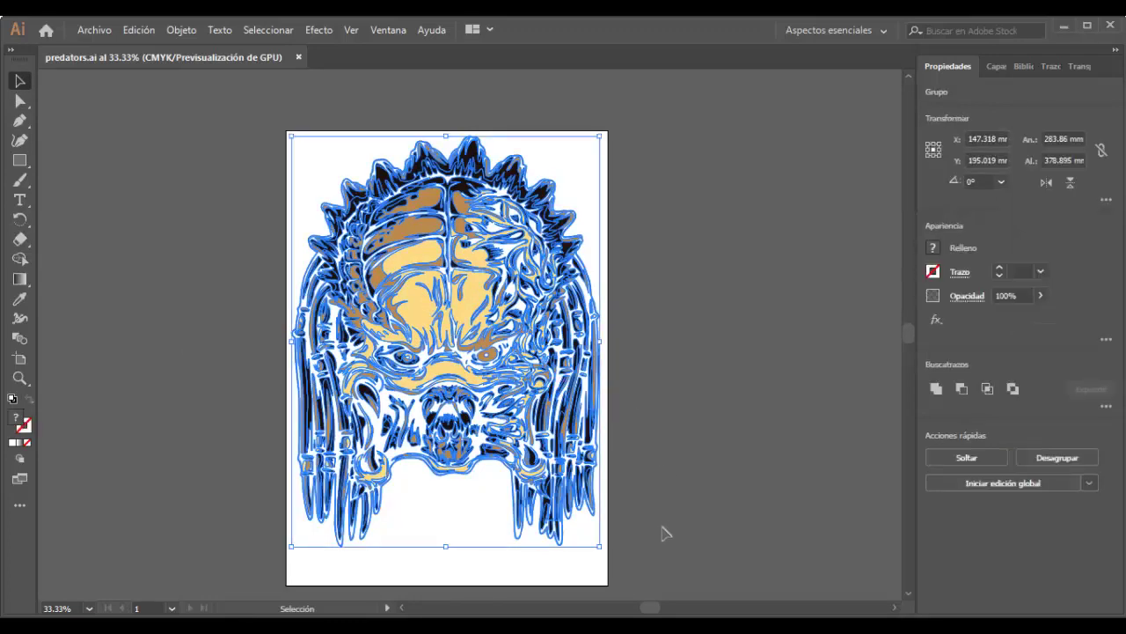
mouse_move(598, 544)
mouse_down()
mouse_move(310, 195)
mouse_move(361, 117)
mouse_up()
click(244, 201)
click(255, 227)
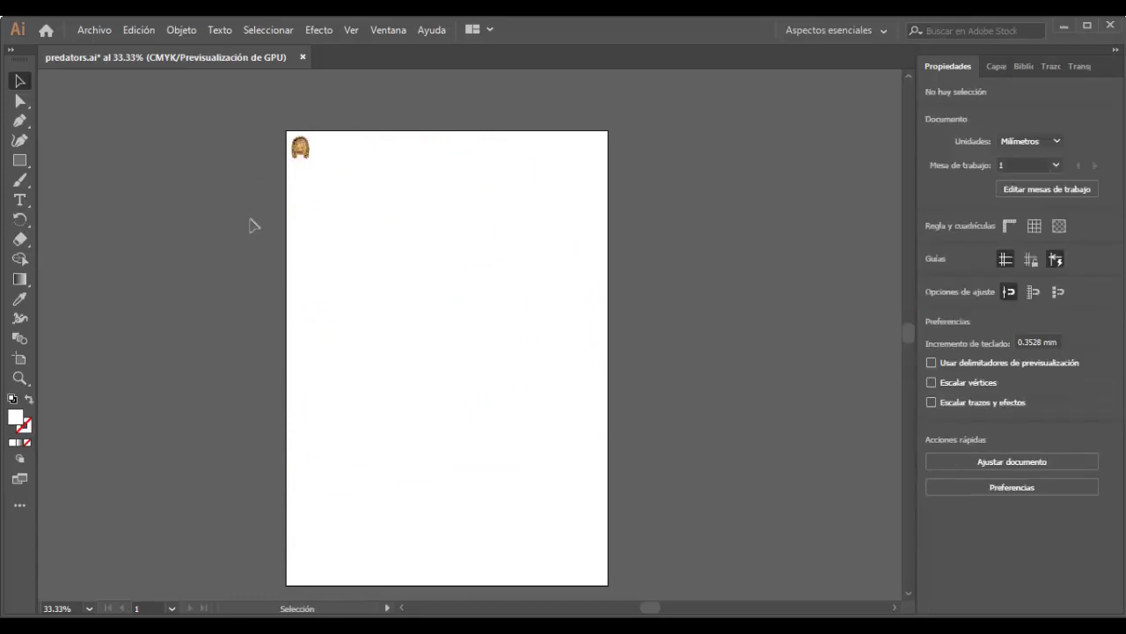
drag(291, 190, 368, 130)
mouse_move(310, 164)
mouse_down()
mouse_move(586, 503)
mouse_move(648, 531)
mouse_up()
click(651, 526)
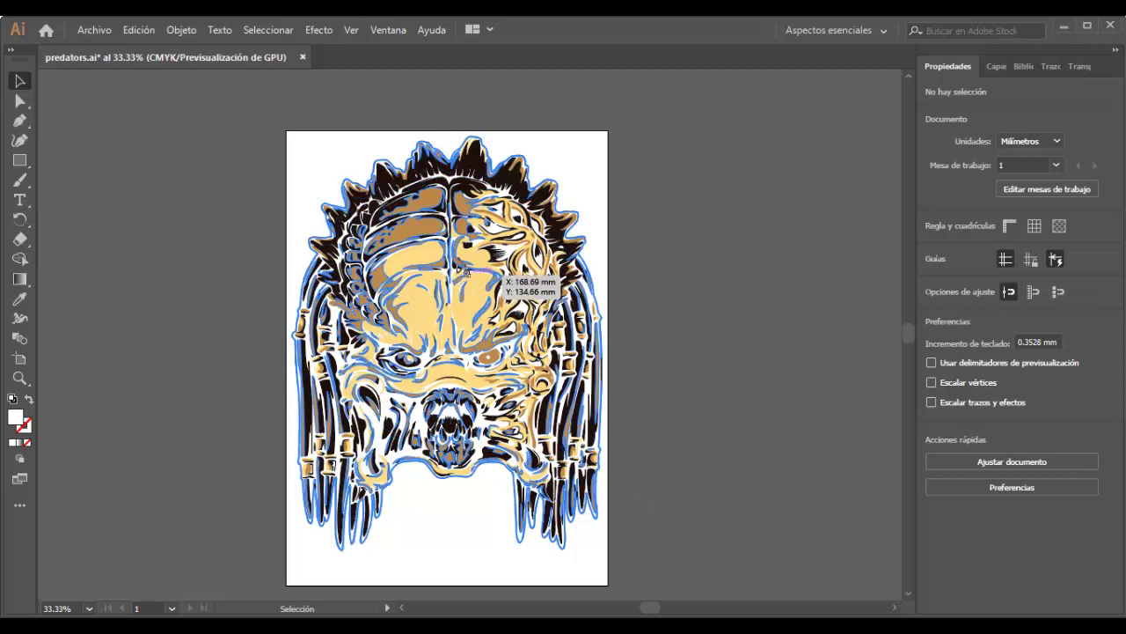
Read further down the article, then return to the Illustrator predators.ai window
scroll(447, 233, up, 5)
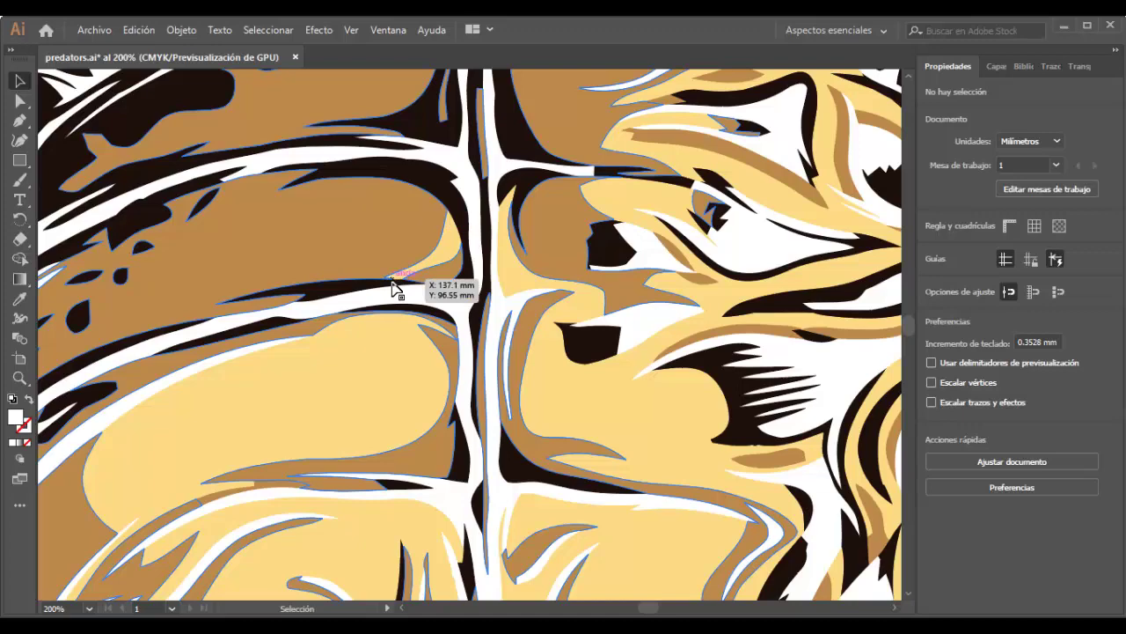
scroll(393, 287, down, 1)
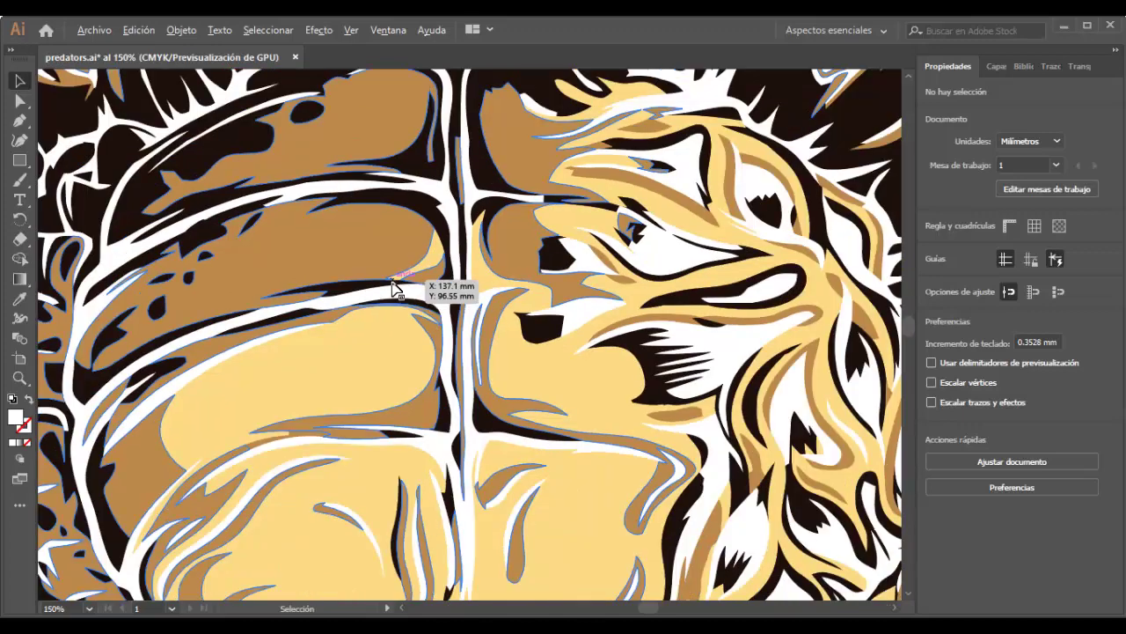
scroll(390, 289, down, 2)
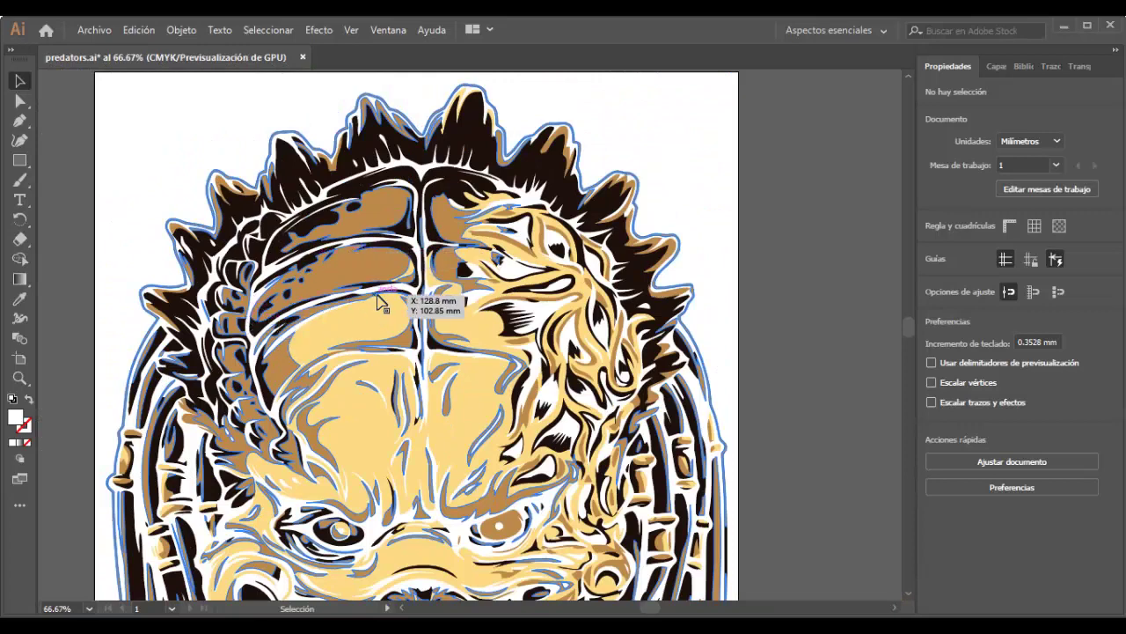
scroll(795, 252, down, 1)
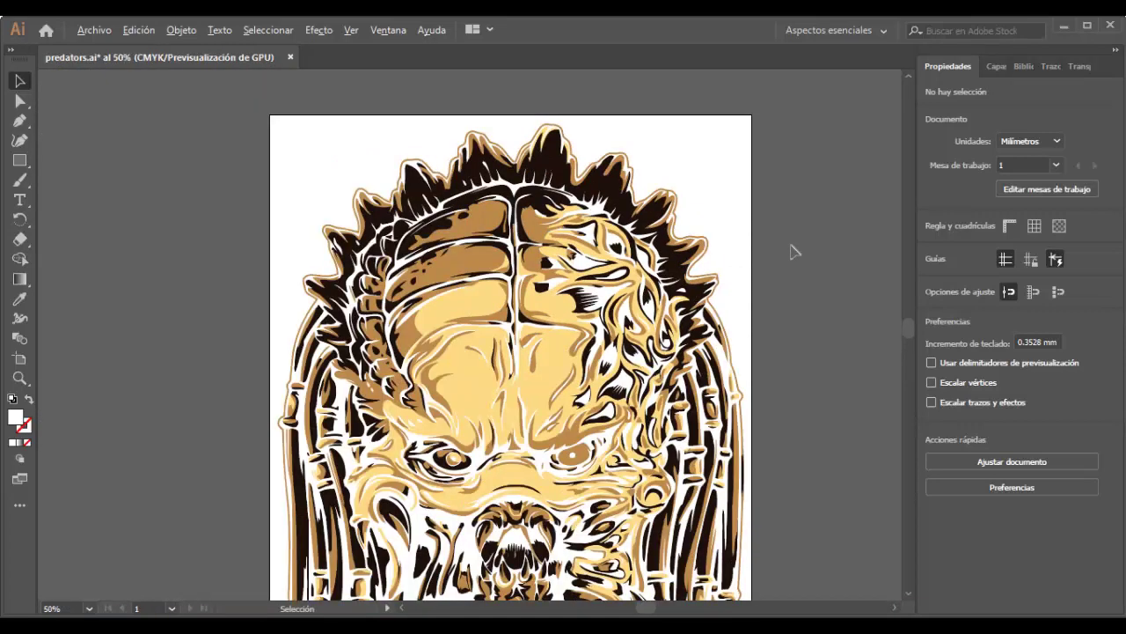
scroll(794, 253, down, 1)
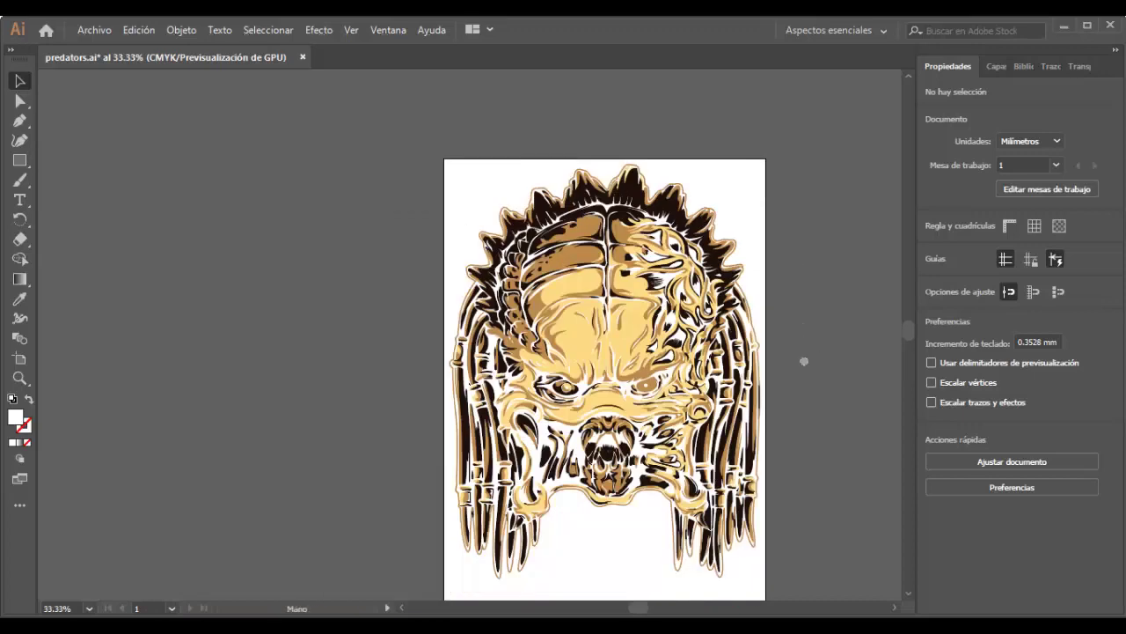
mouse_move(805, 360)
mouse_down()
mouse_move(628, 296)
mouse_move(644, 298)
mouse_up()
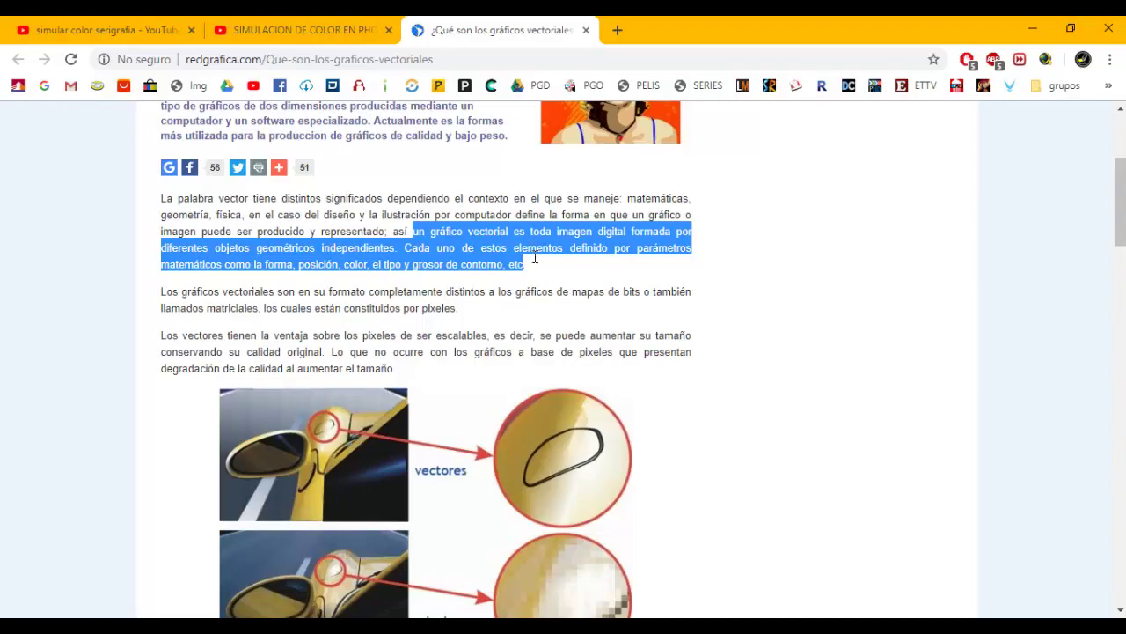
scroll(538, 282, down, 4)
scroll(538, 282, down, 3)
key(alt+Tab)
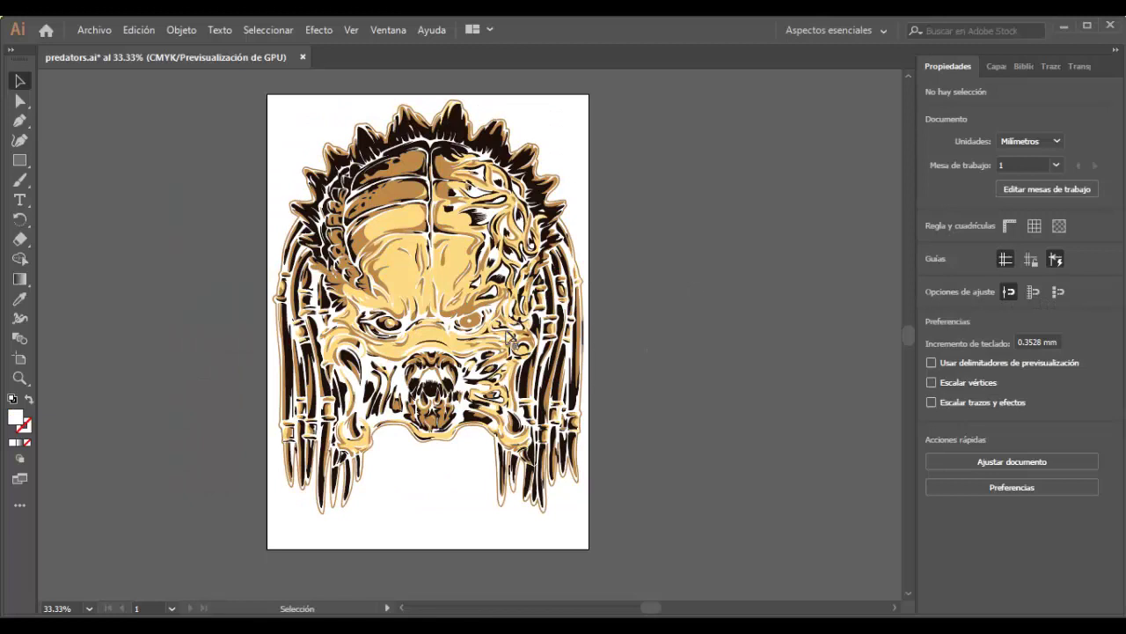
drag(509, 334, 511, 336)
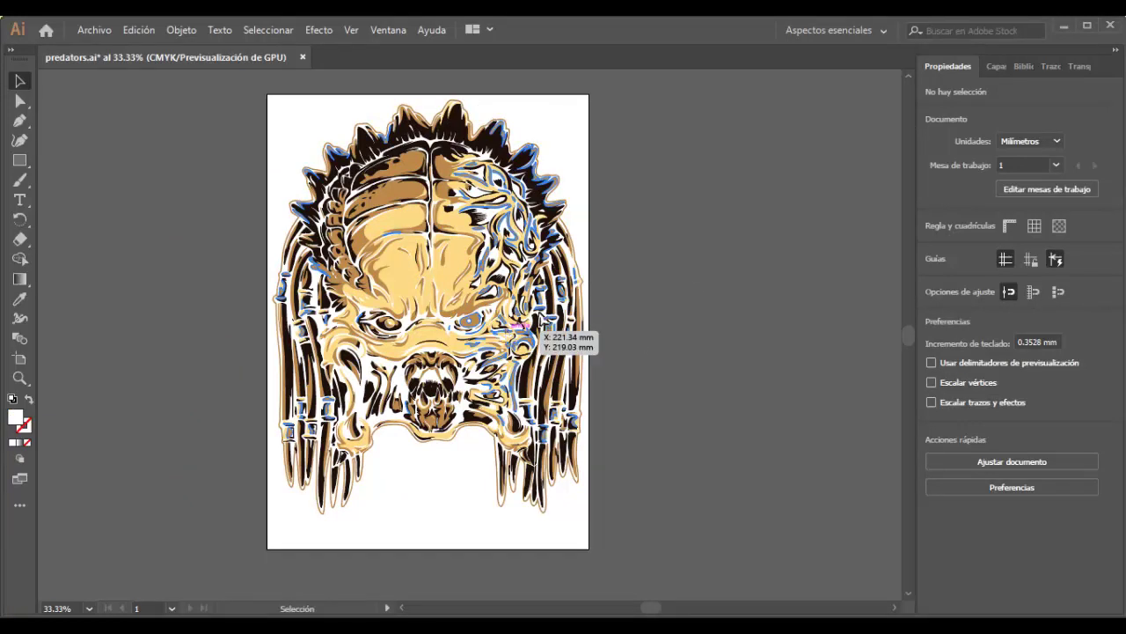
drag(510, 336, 513, 333)
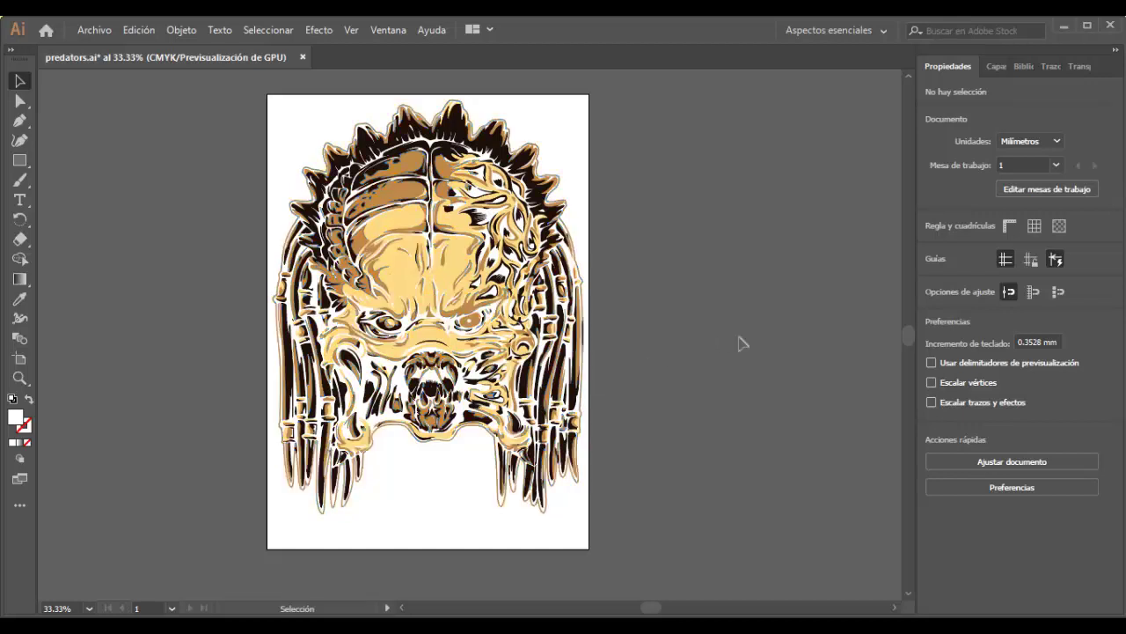
In Capas, toggle both <Grupo> layers and the <Trazado compuesto> off and on, leaving all visible
click(991, 71)
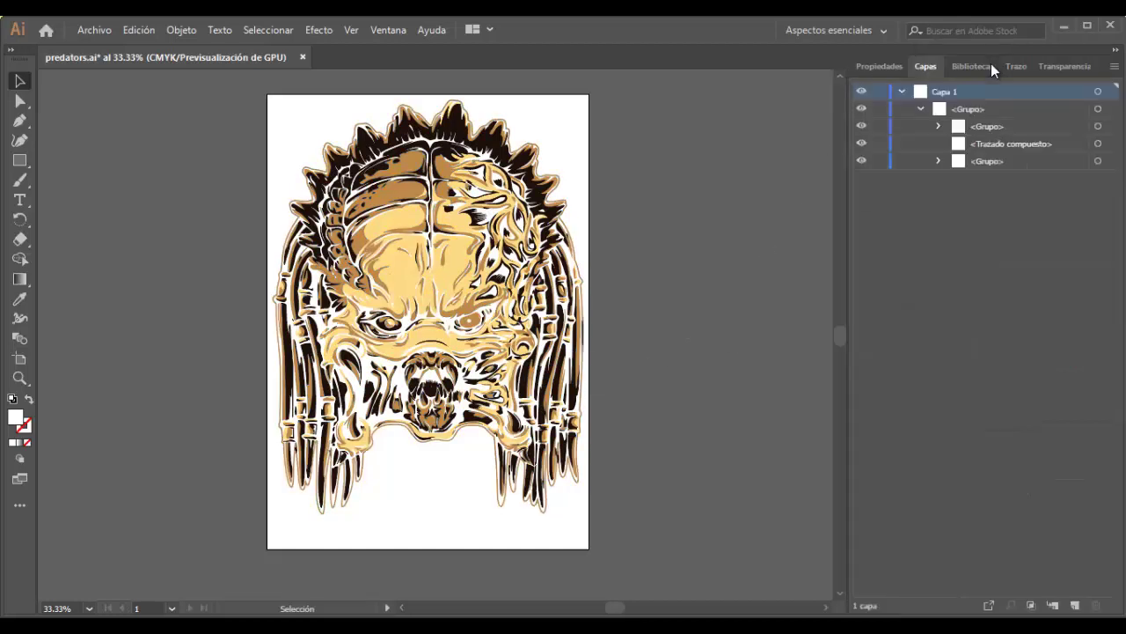
click(987, 131)
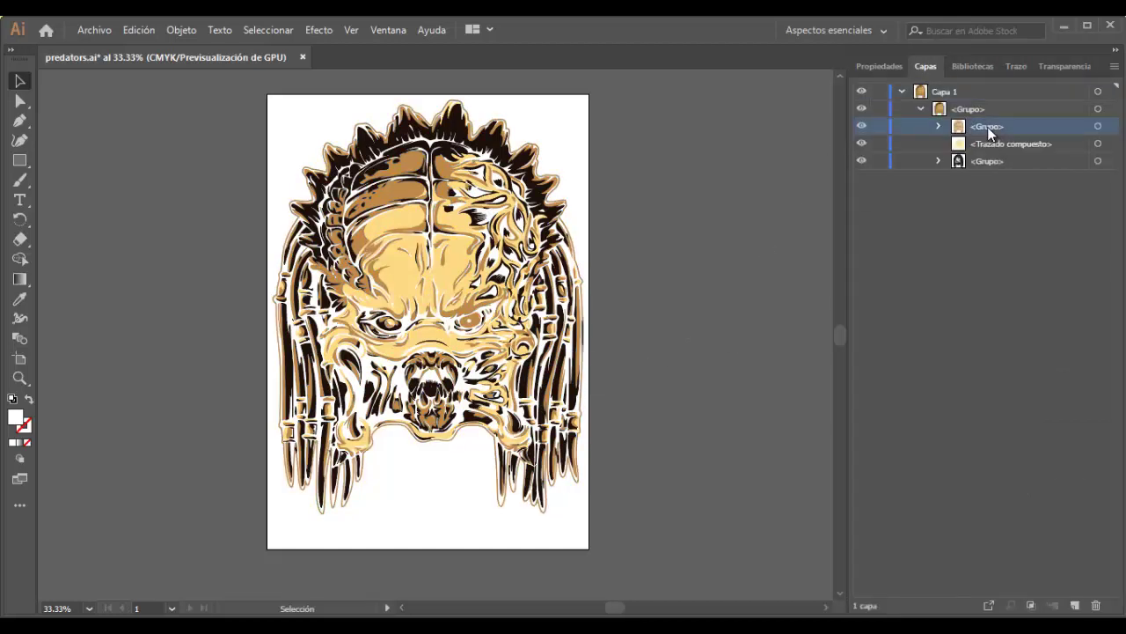
click(862, 125)
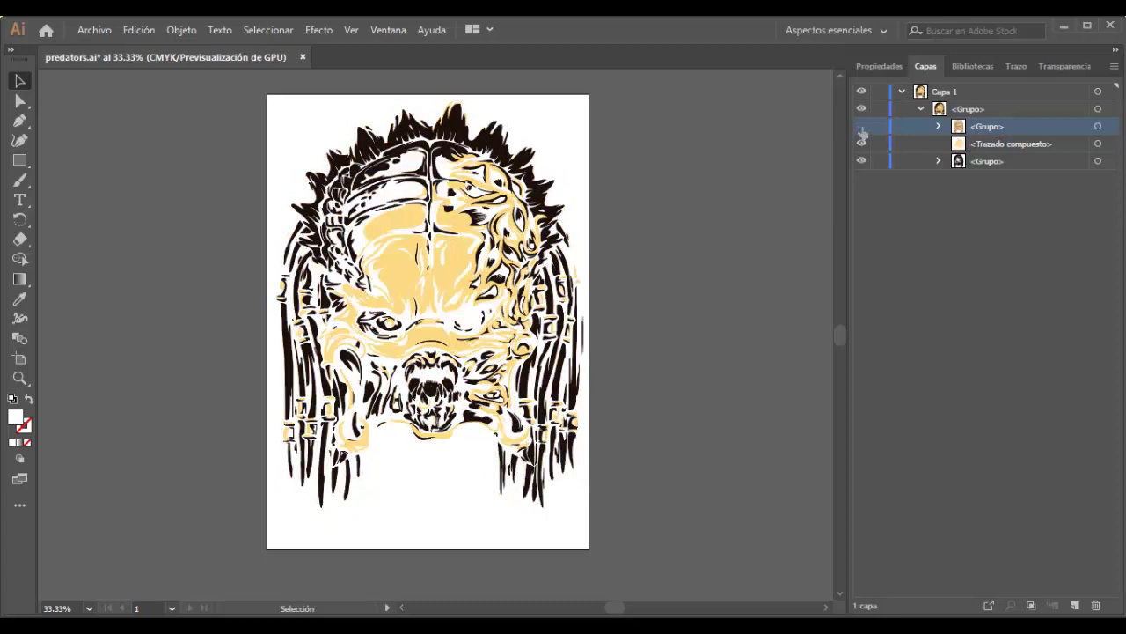
click(862, 126)
click(862, 126)
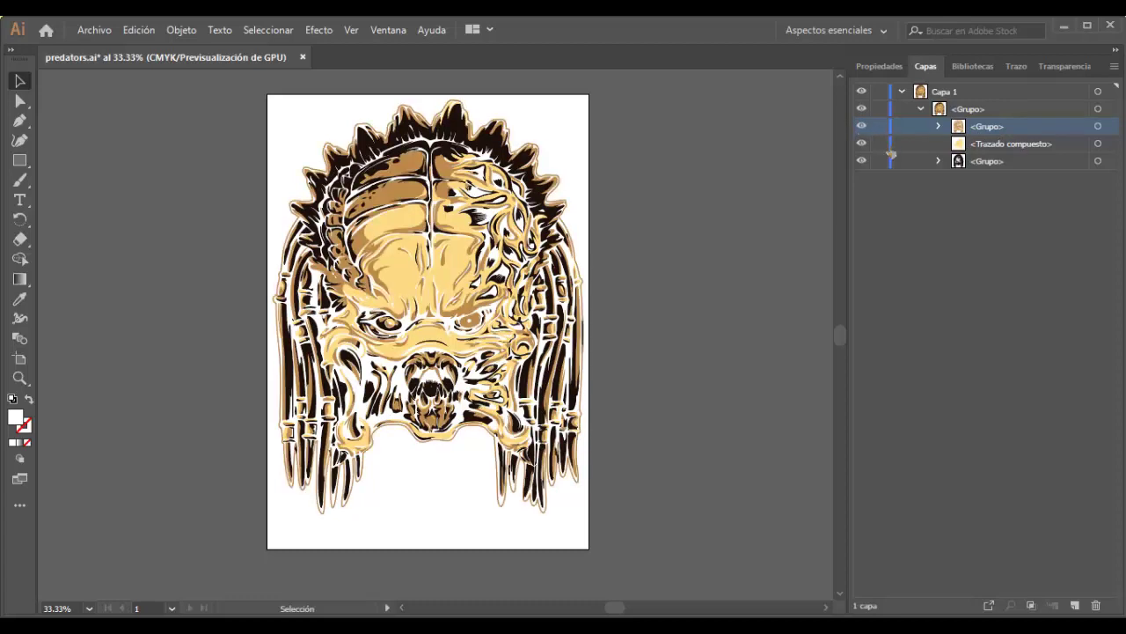
click(861, 144)
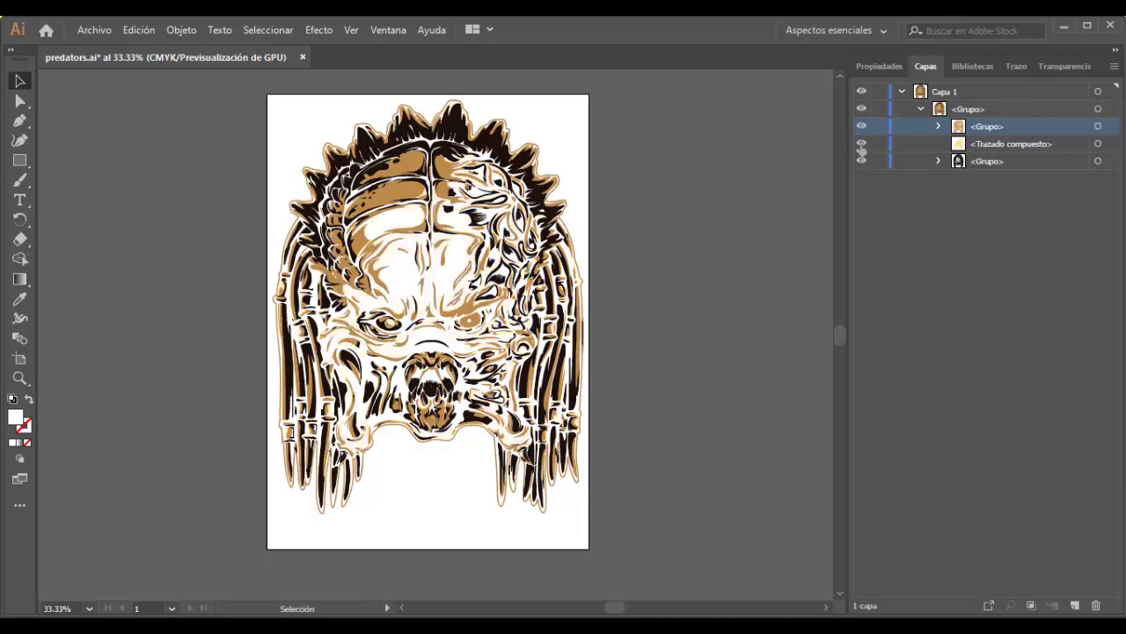
click(861, 144)
click(862, 144)
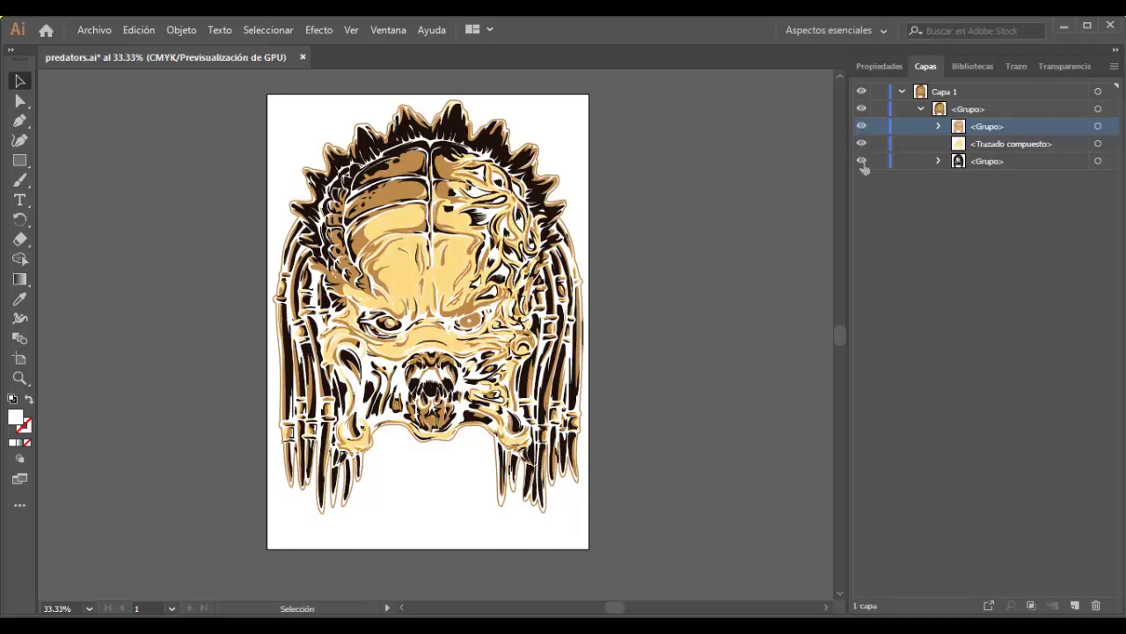
click(862, 161)
click(861, 161)
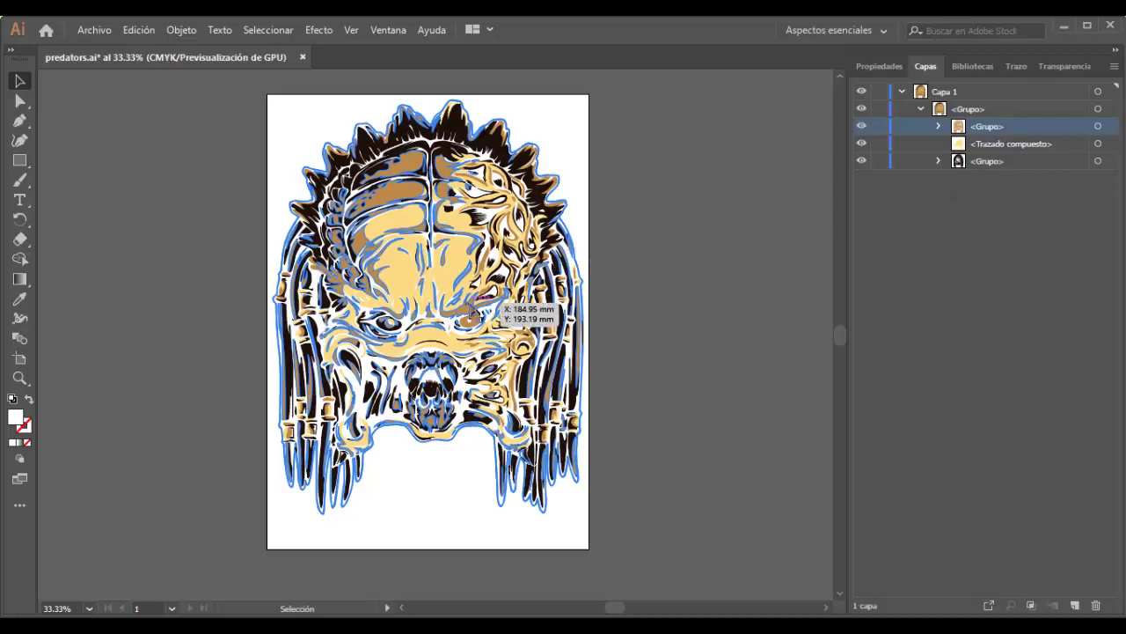
click(19, 101)
key(ctrl+a)
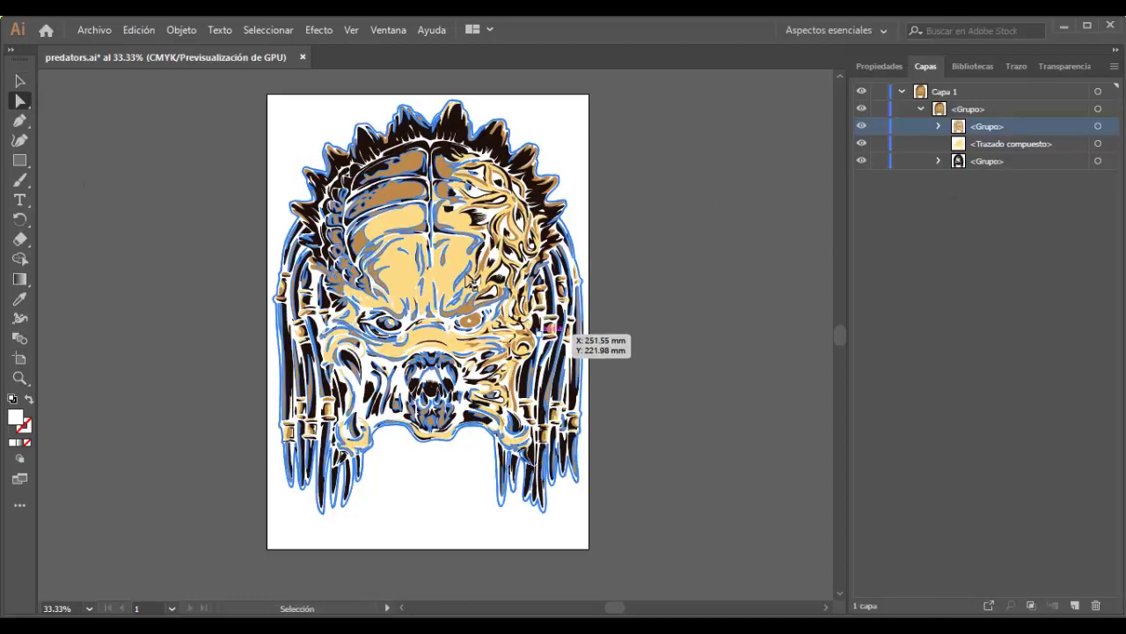
drag(457, 275, 704, 359)
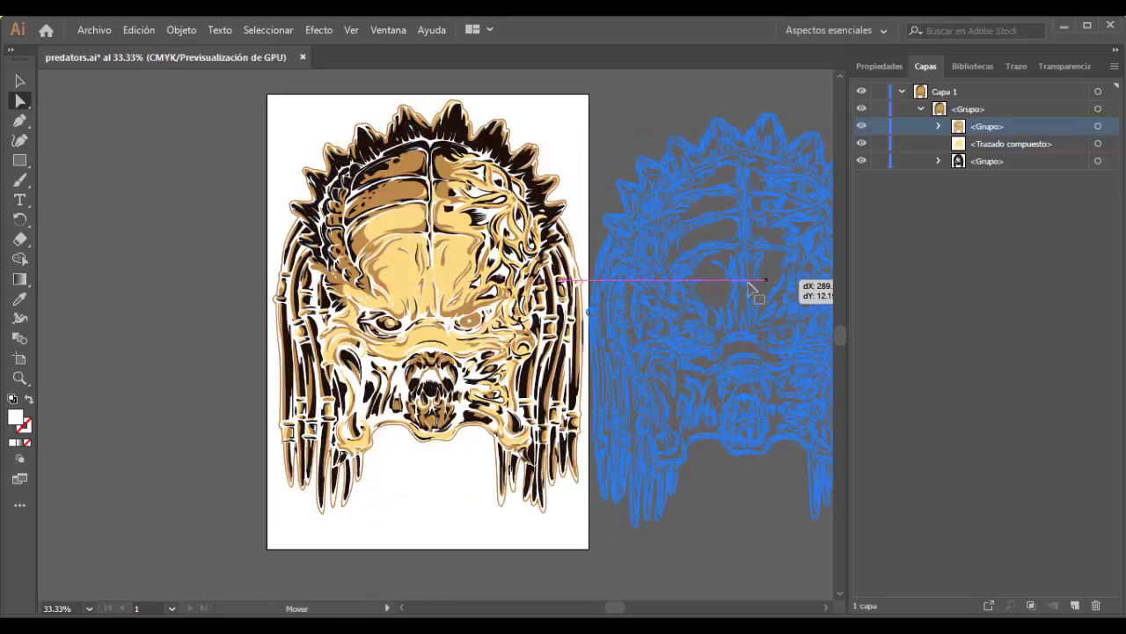
key(ctrl+z)
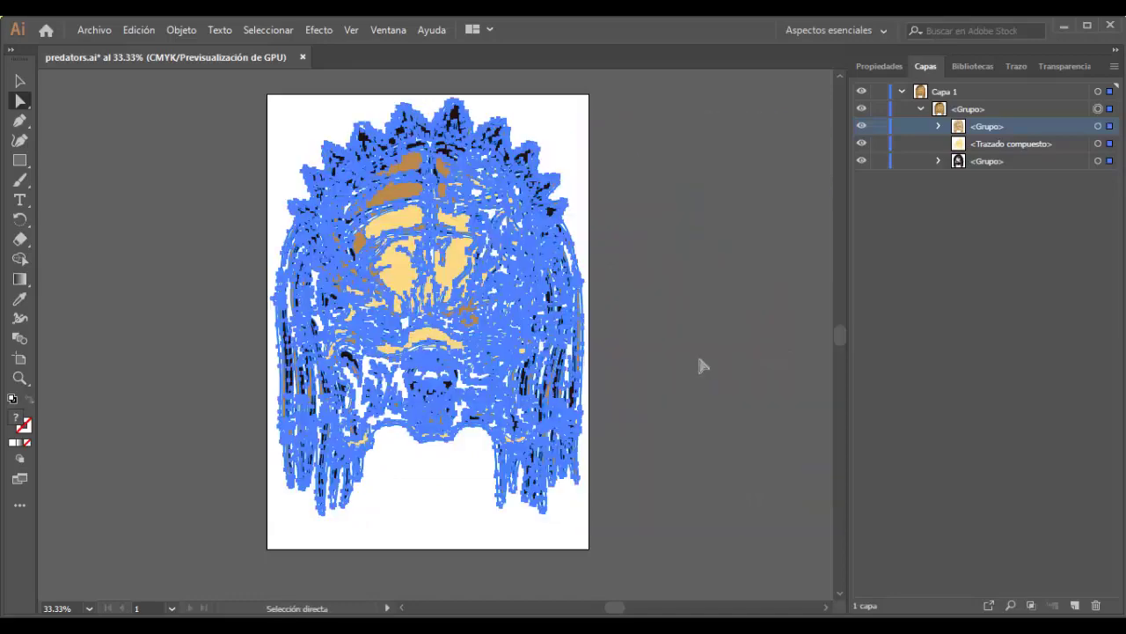
click(697, 329)
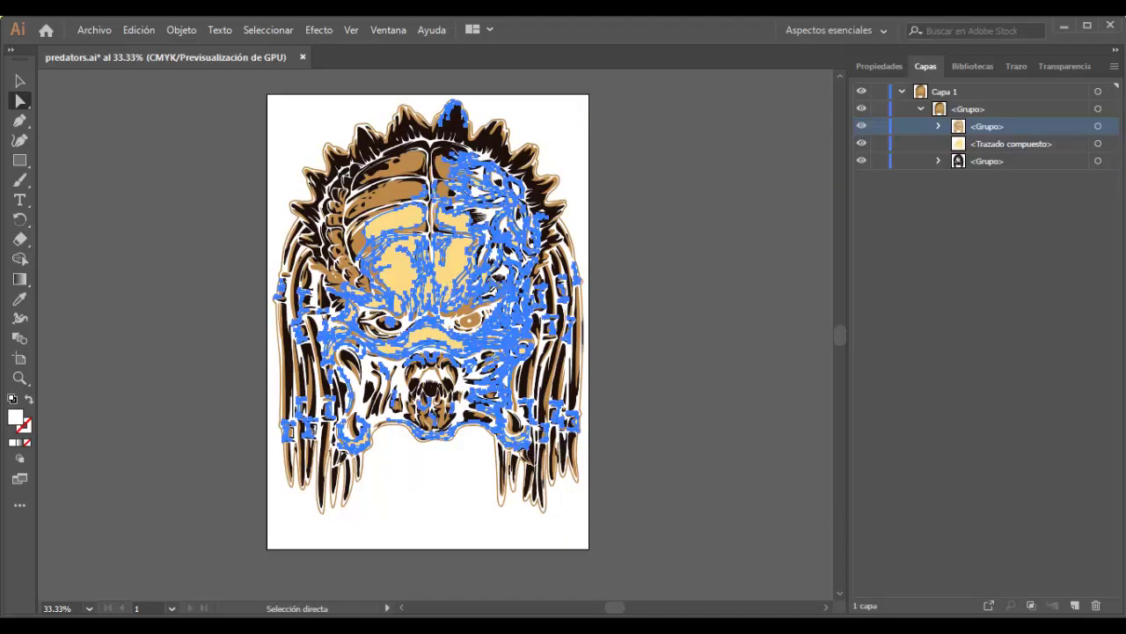
drag(453, 281, 714, 266)
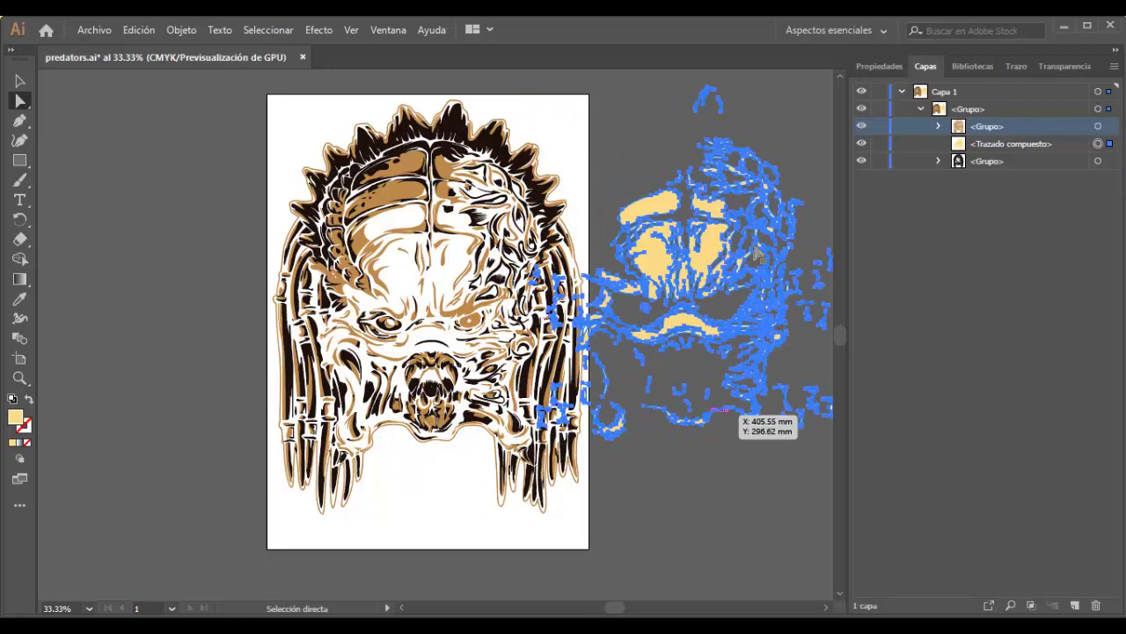
click(695, 460)
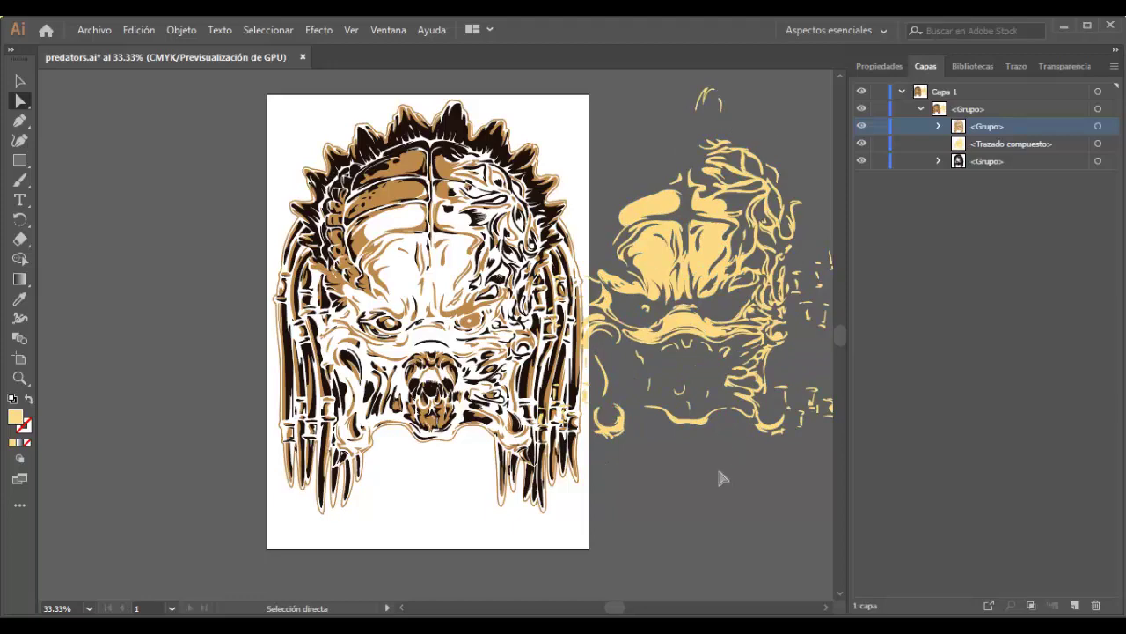
key(v)
key(ctrl+z)
key(ctrl+shift+a)
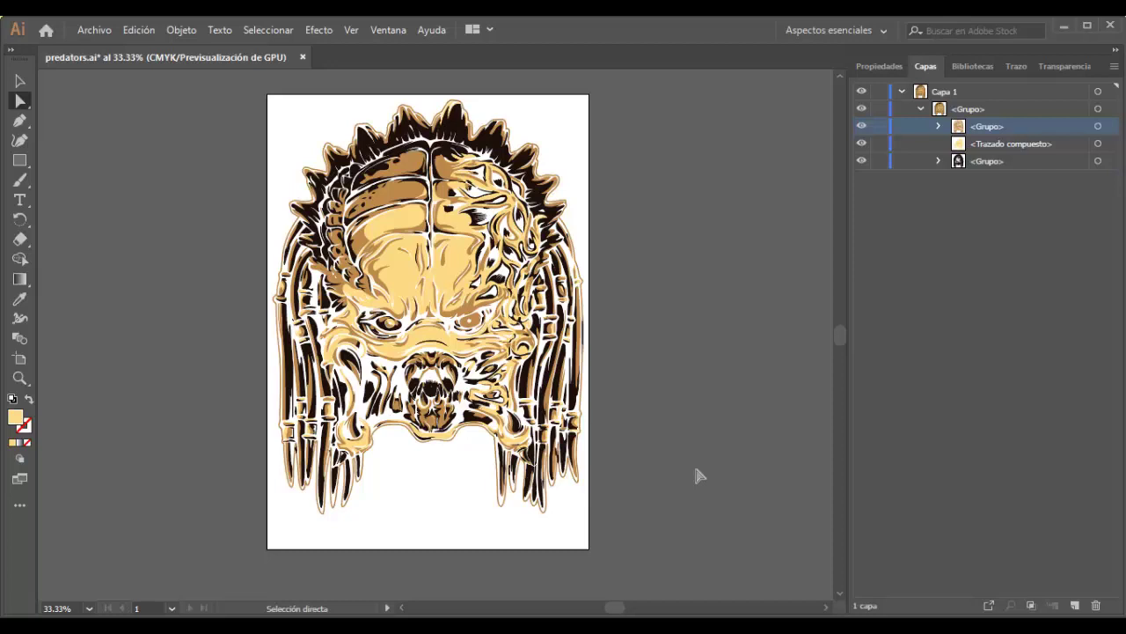
Zoom out to 33.33% and pan so the whole predator head artboard is centred
alt+click(471, 286)
scroll(467, 289, up, 6)
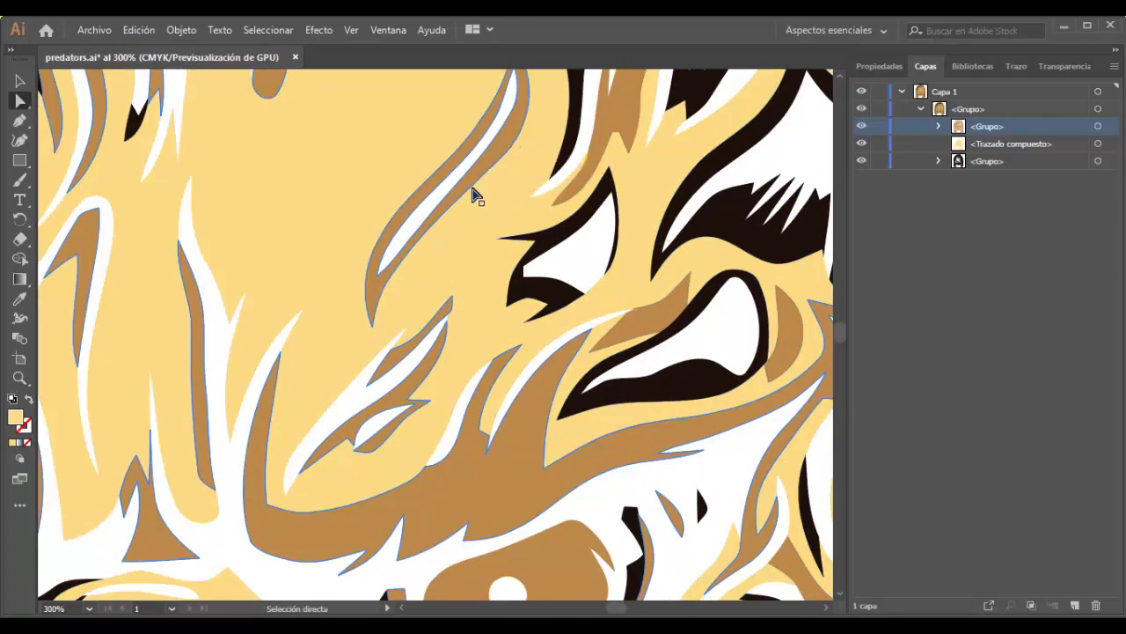
scroll(478, 203, up, 1)
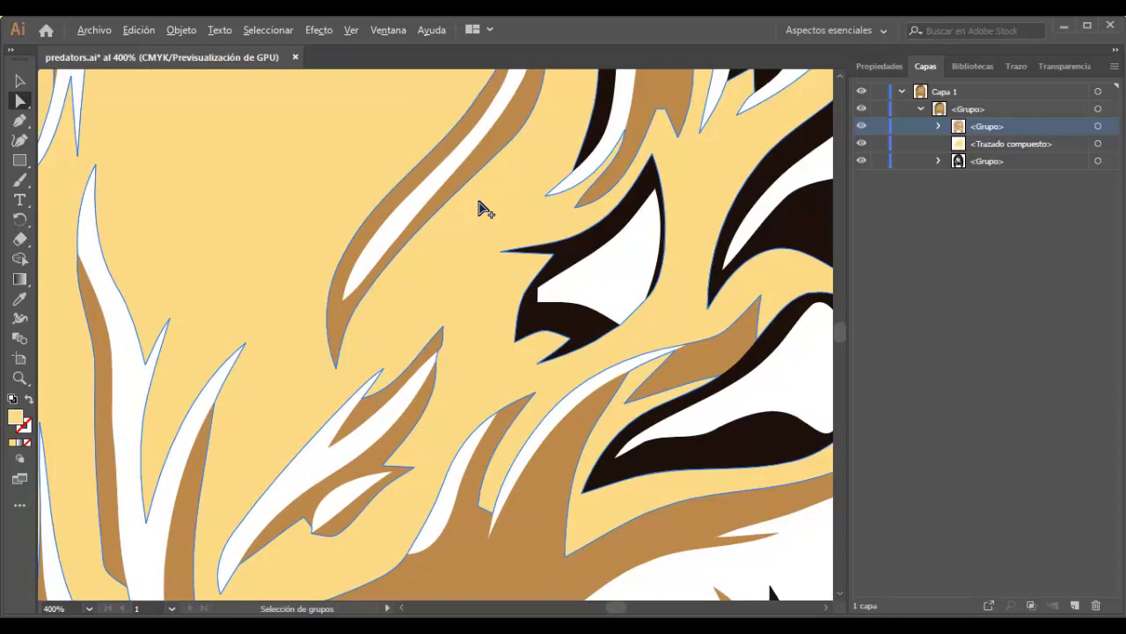
scroll(478, 208, up, 1)
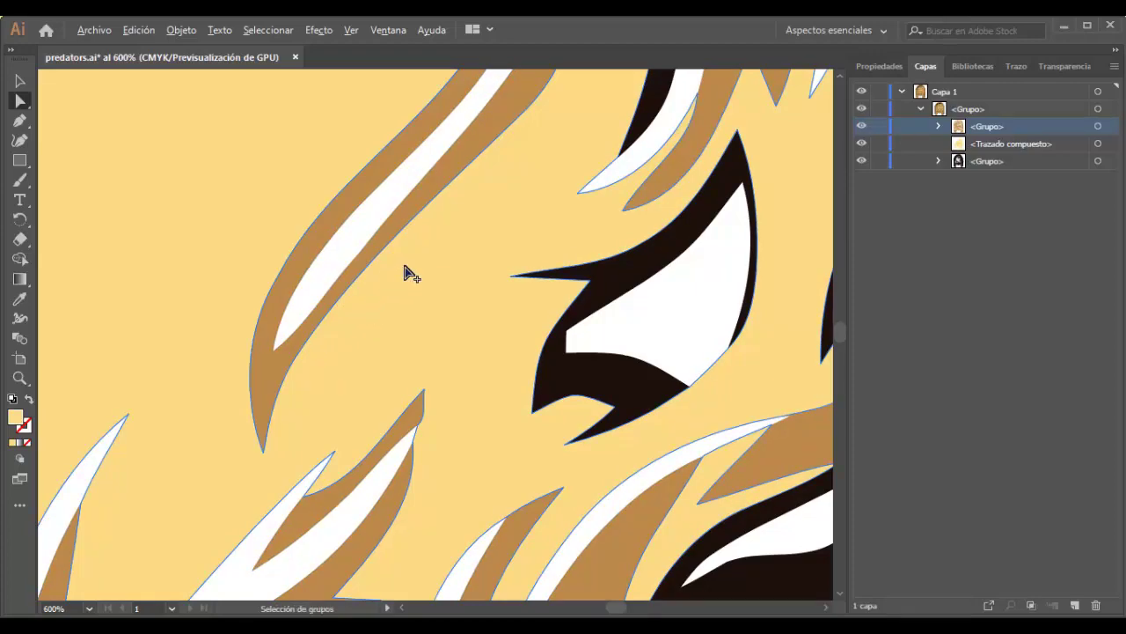
alt+scroll(409, 273, down, 2)
alt+scroll(411, 274, down, 2)
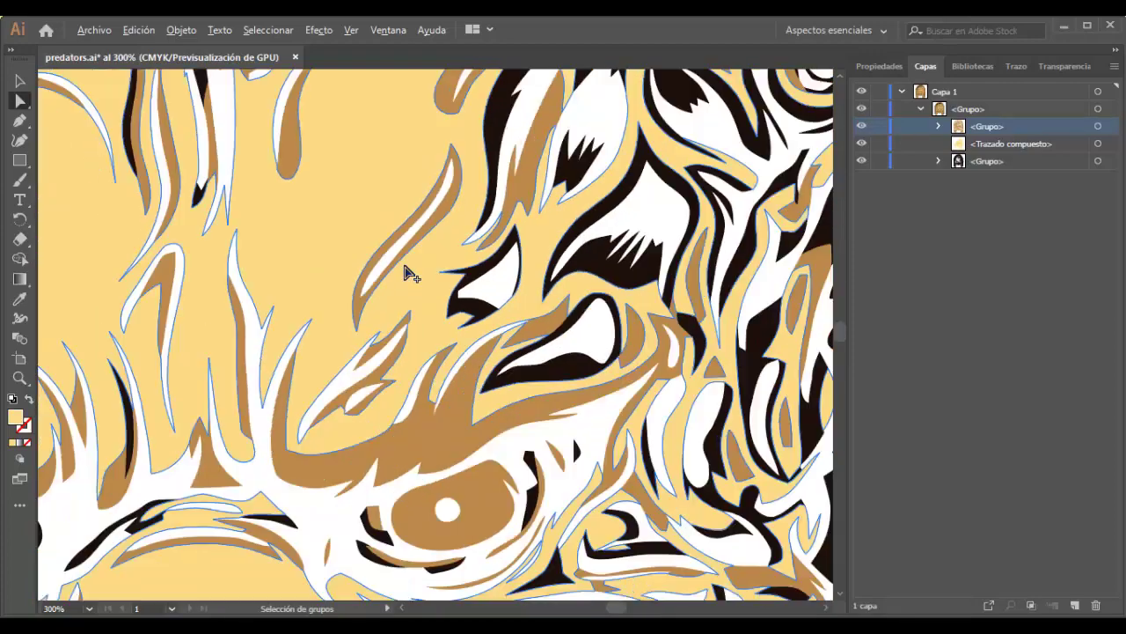
alt+scroll(411, 274, down, 2)
alt+scroll(411, 274, down, 2)
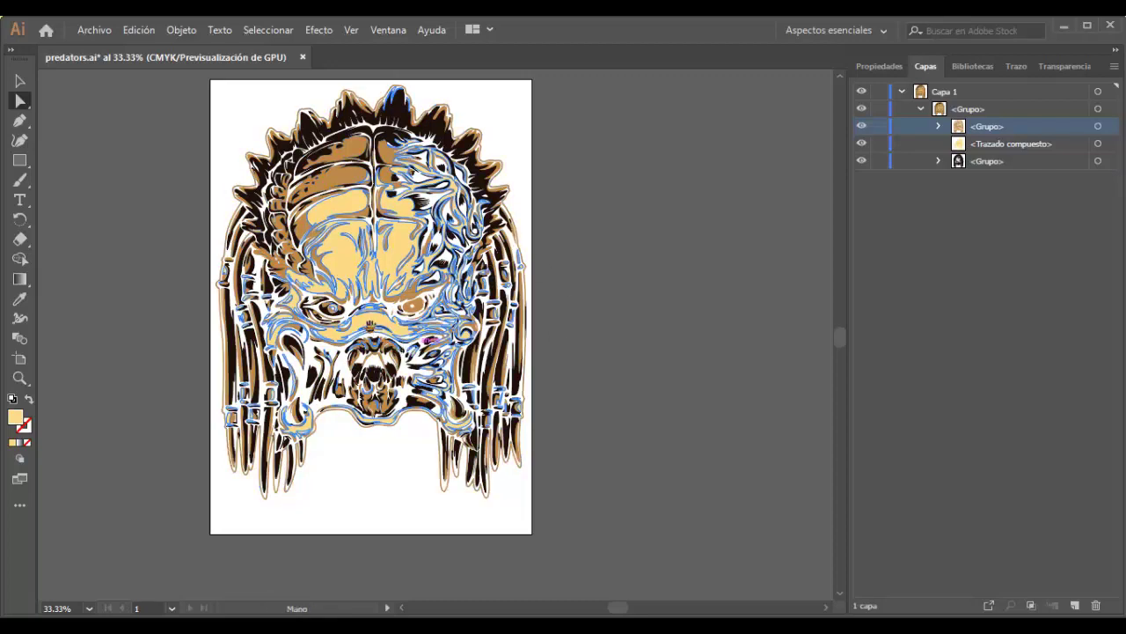
mouse_move(371, 327)
mouse_down()
mouse_move(450, 352)
mouse_move(439, 333)
mouse_up()
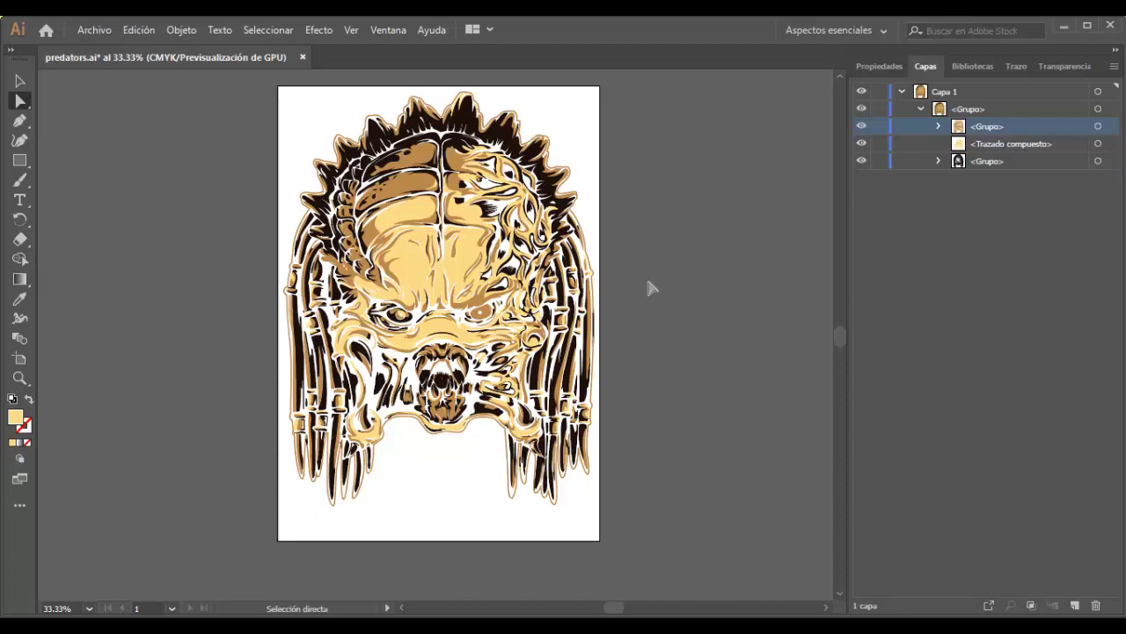
click(527, 242)
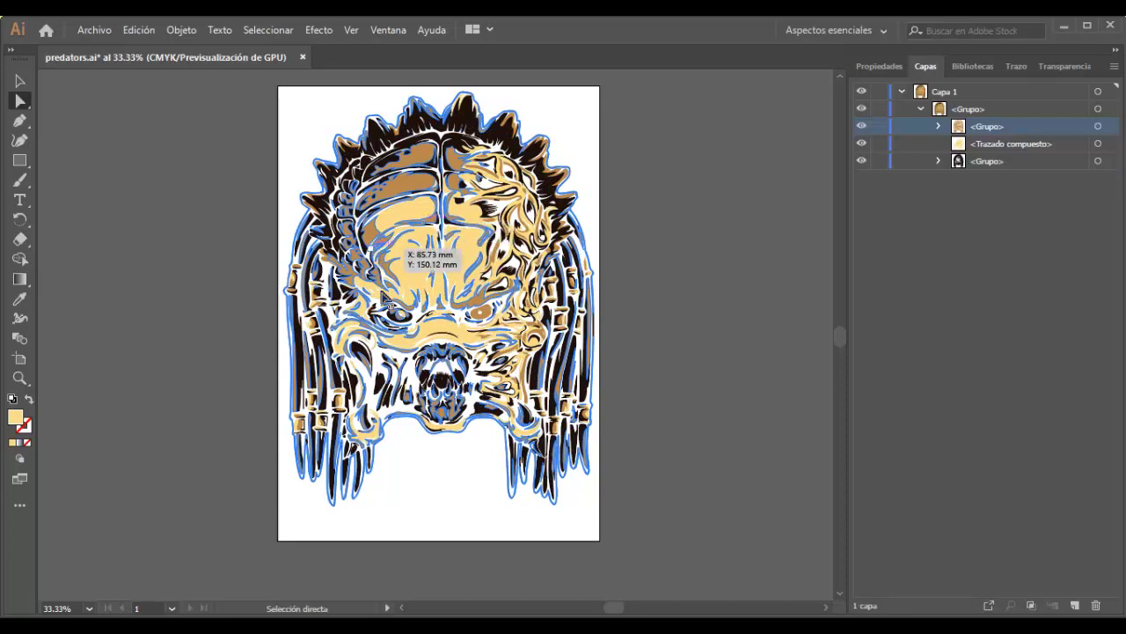
click(755, 302)
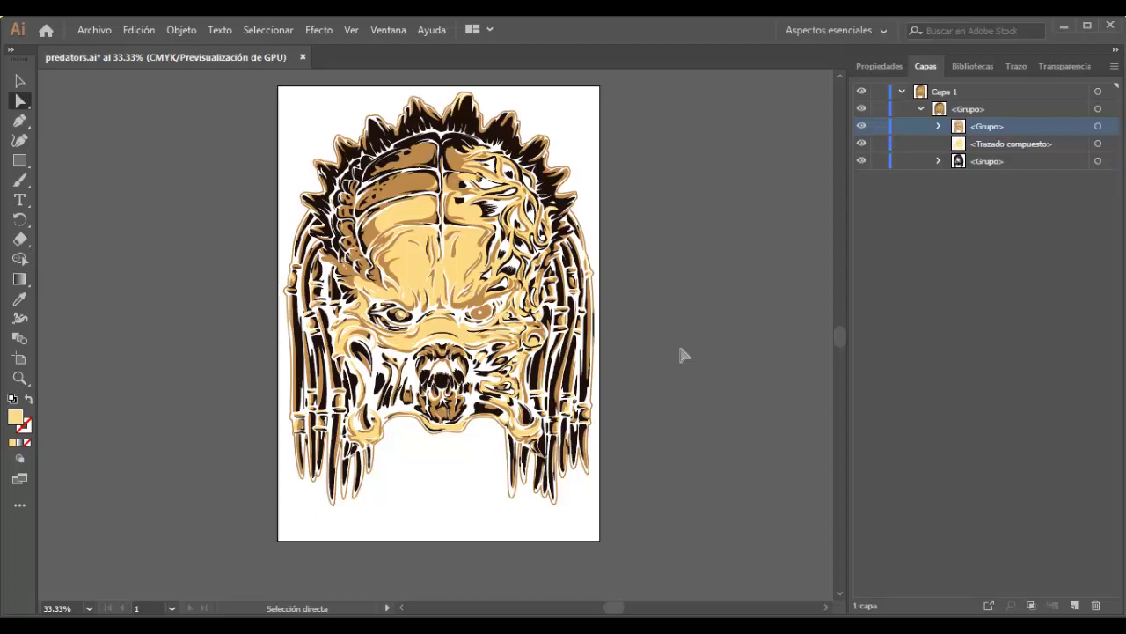
drag(512, 307, 456, 207)
click(669, 249)
click(396, 306)
click(642, 308)
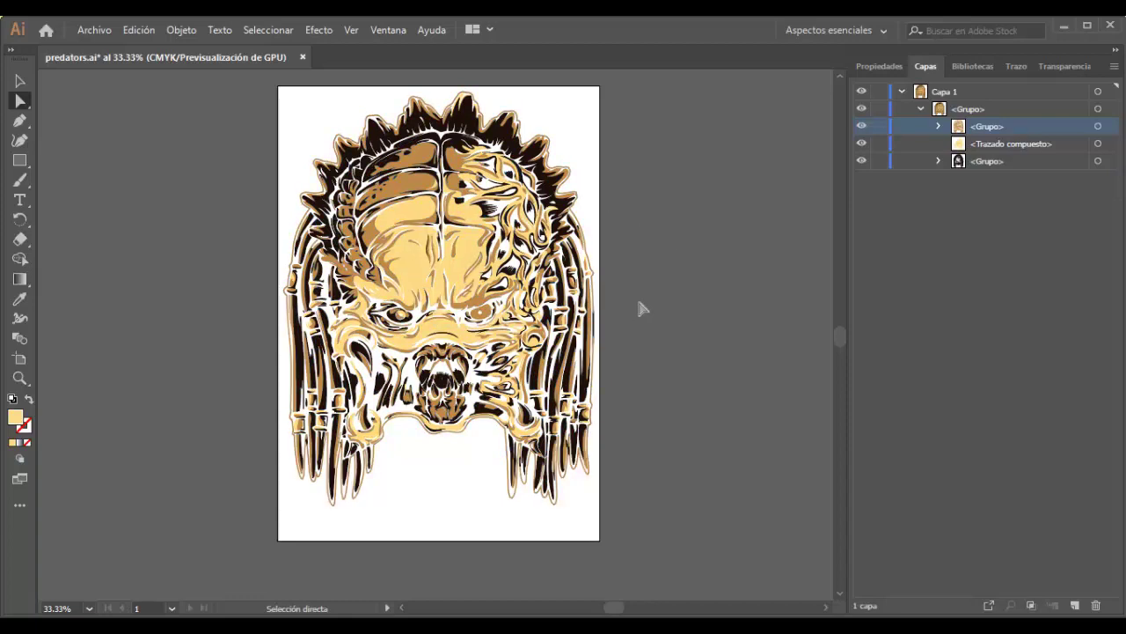
click(453, 293)
click(691, 228)
click(863, 127)
click(862, 127)
Inspect both groups in Capas, select the bottom <Grupo>, and open the Archivo menu
click(938, 126)
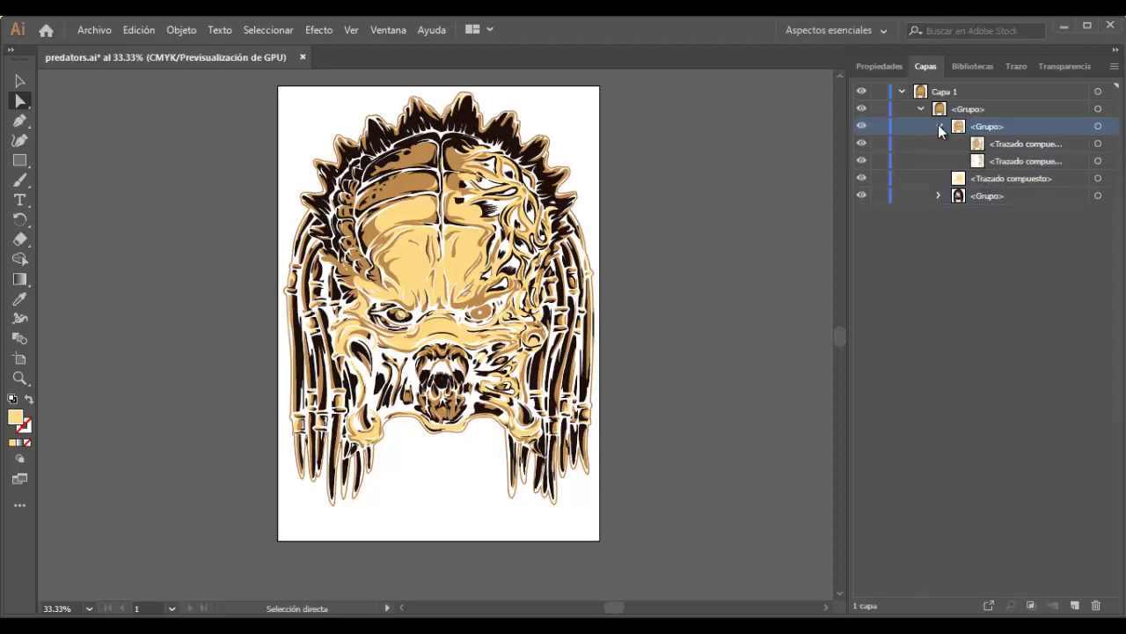
click(938, 126)
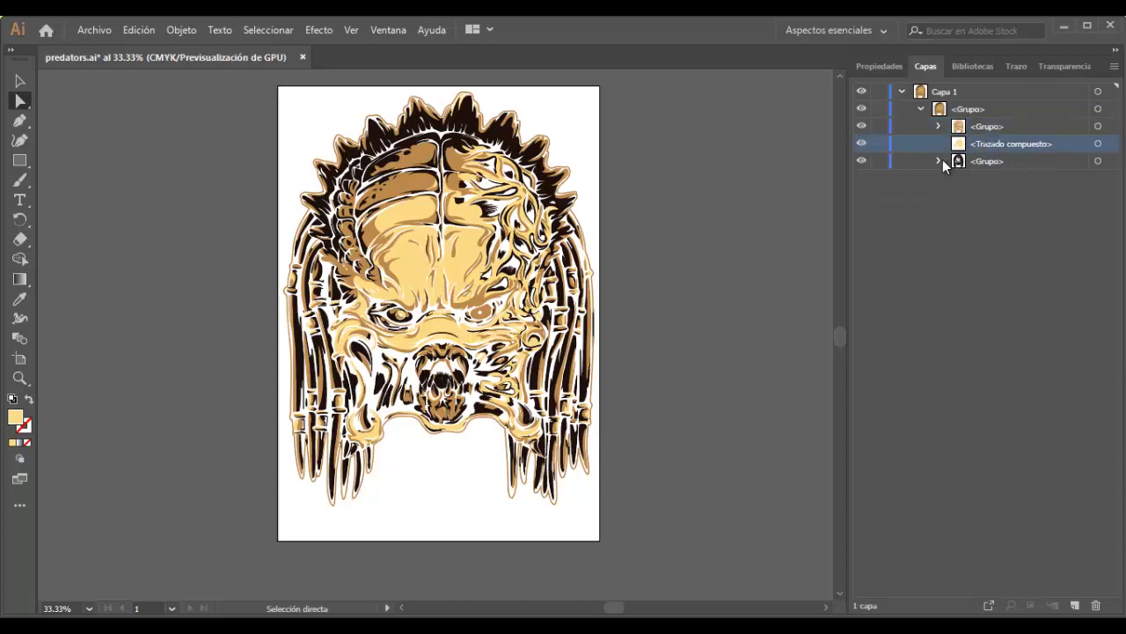
click(939, 161)
click(939, 161)
click(981, 163)
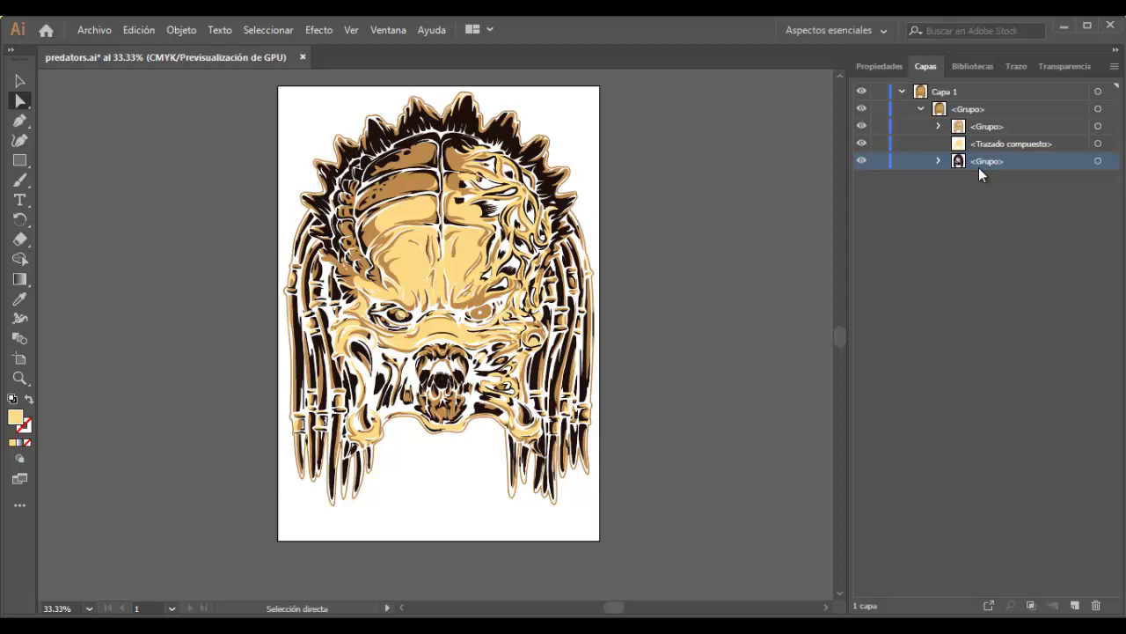
click(93, 31)
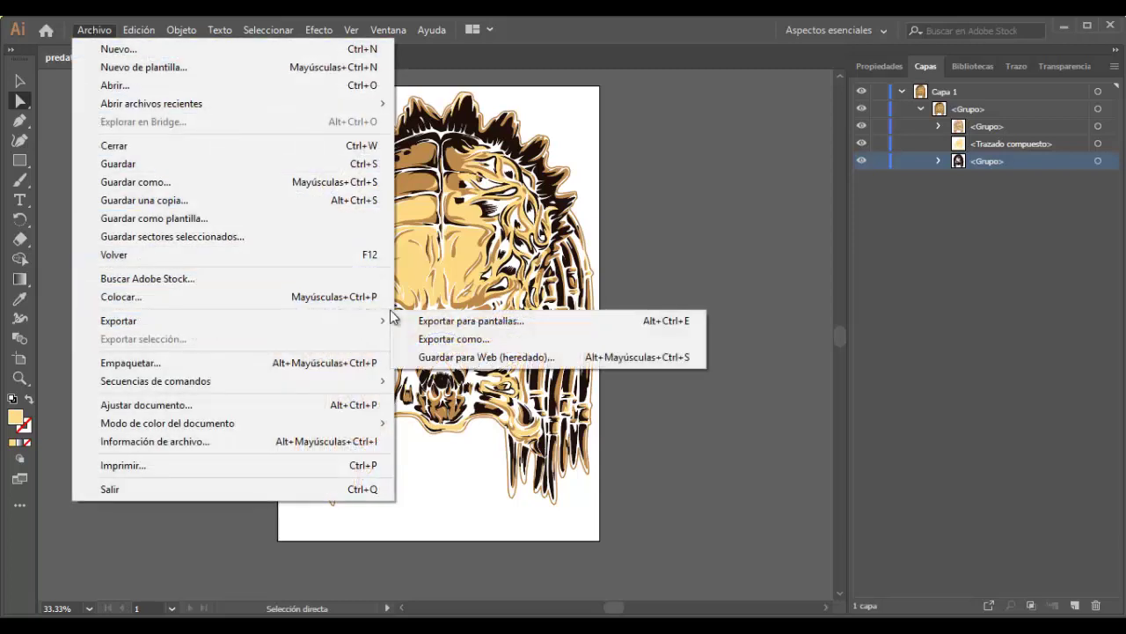
Export the artwork to Escritorio as Photoshop (*.PSD) named Depredador
click(453, 340)
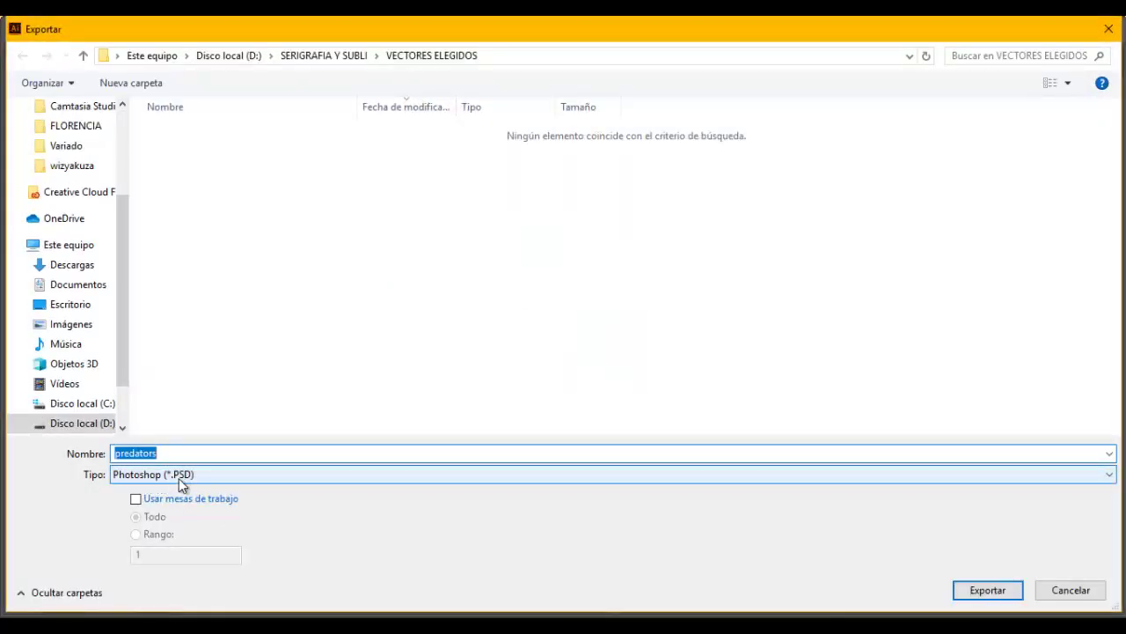
scroll(126, 284, up, 5)
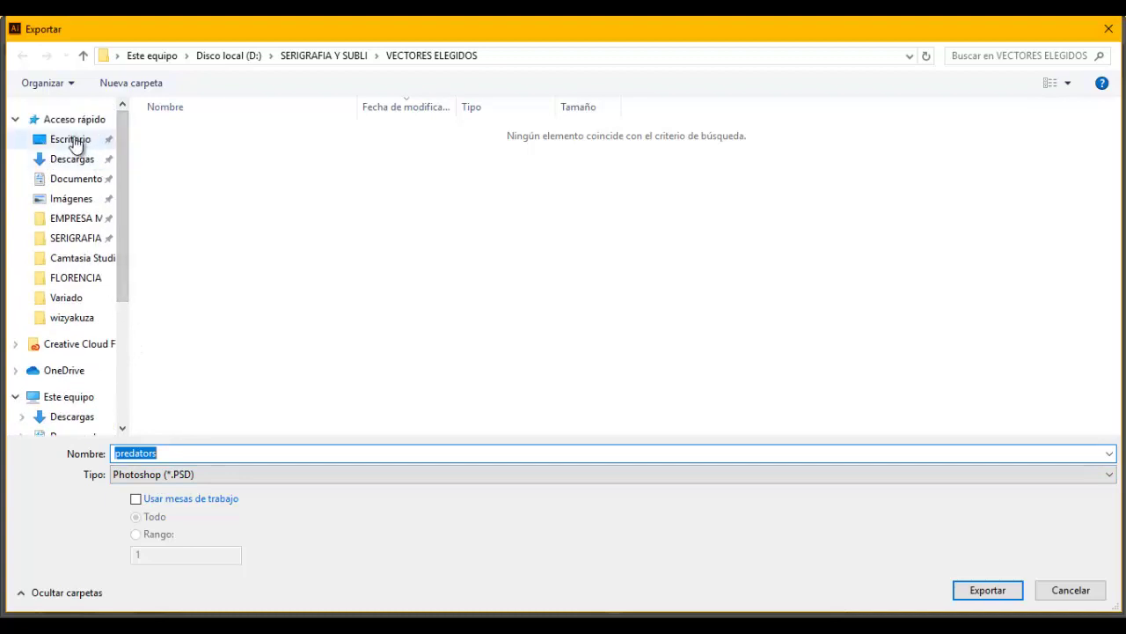
click(75, 141)
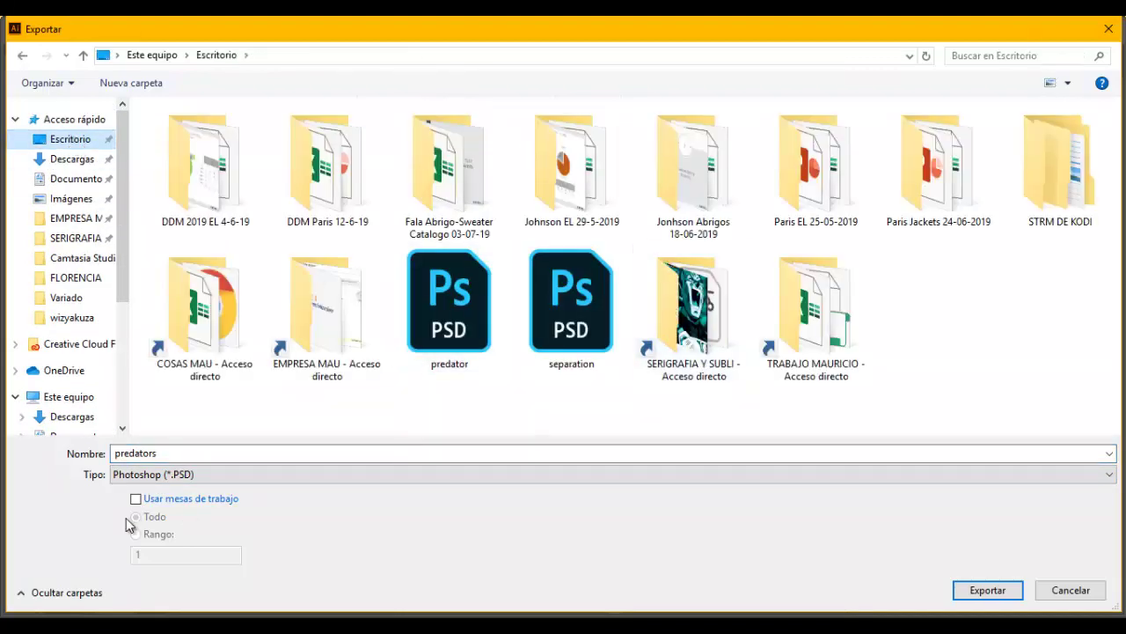
double_click(180, 453)
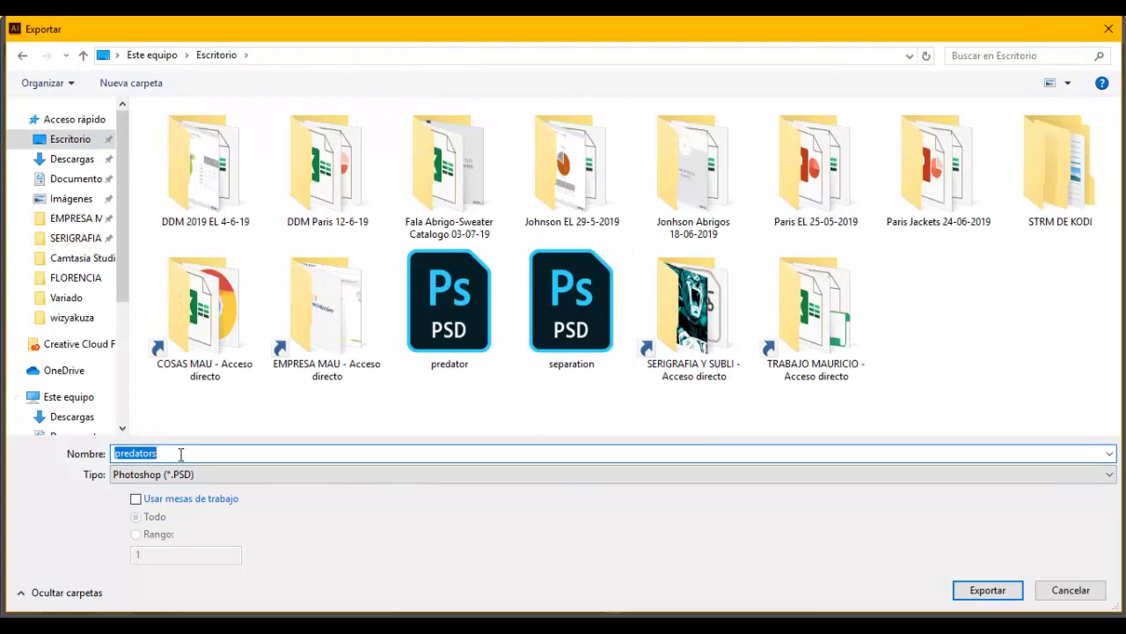
text(pre)
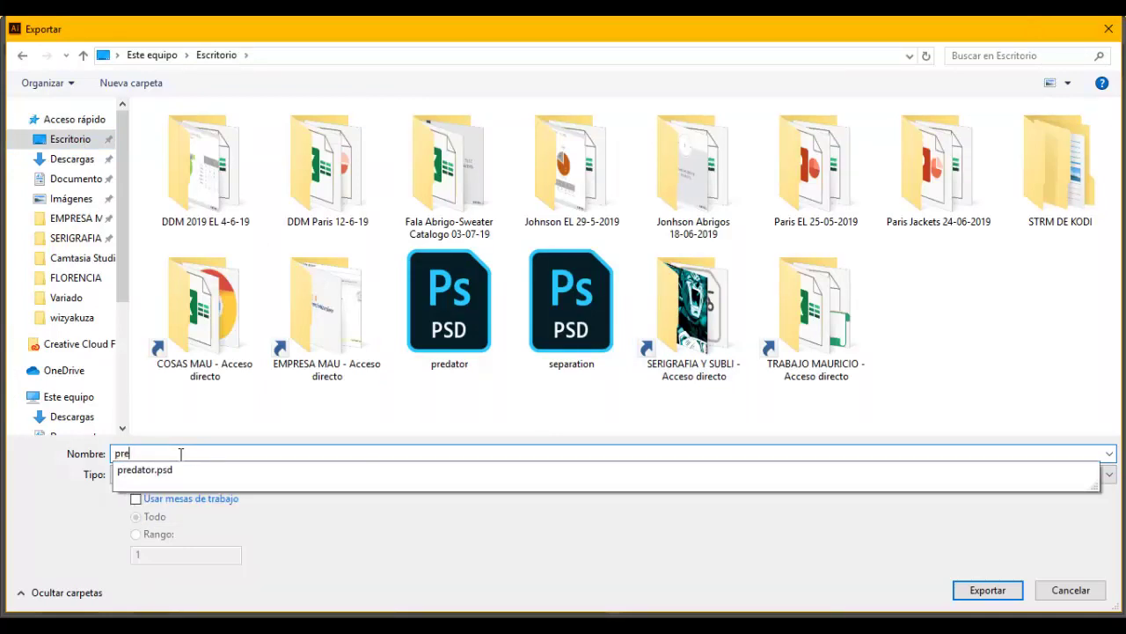
text(dator)
click(94, 529)
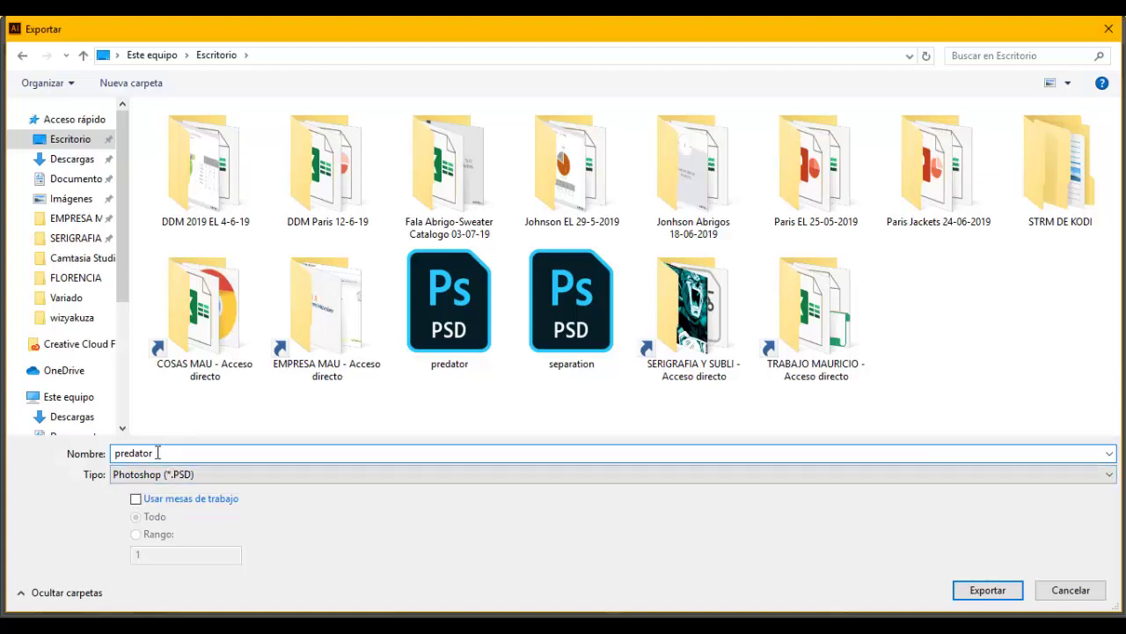
drag(163, 452, 88, 457)
key(BackSpace)
text(De)
text(preda)
text(dor)
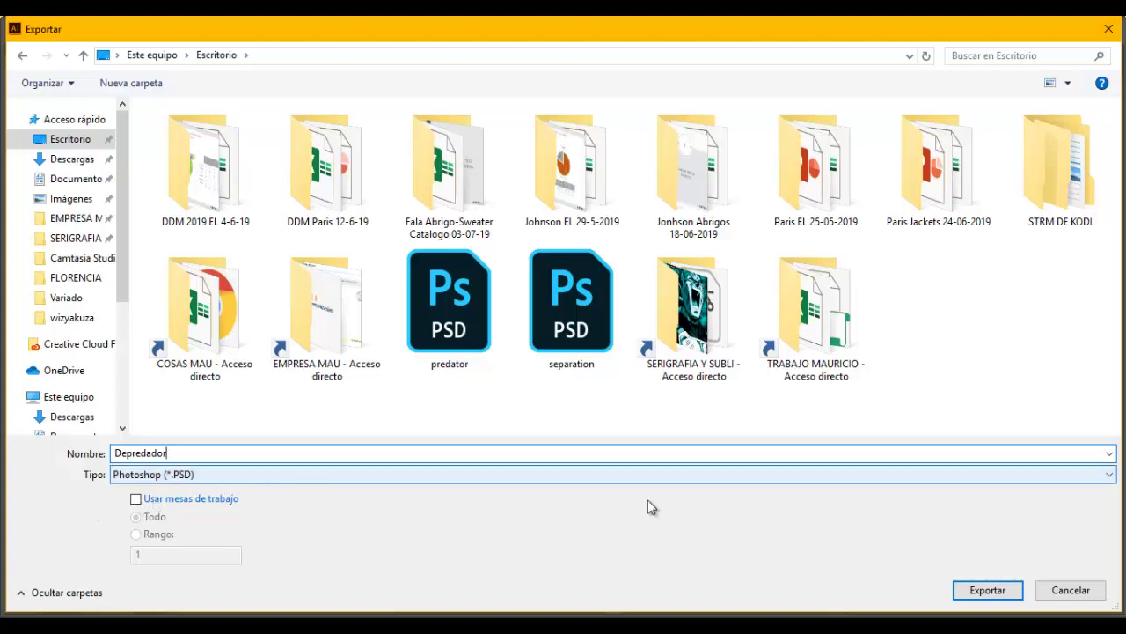
click(975, 601)
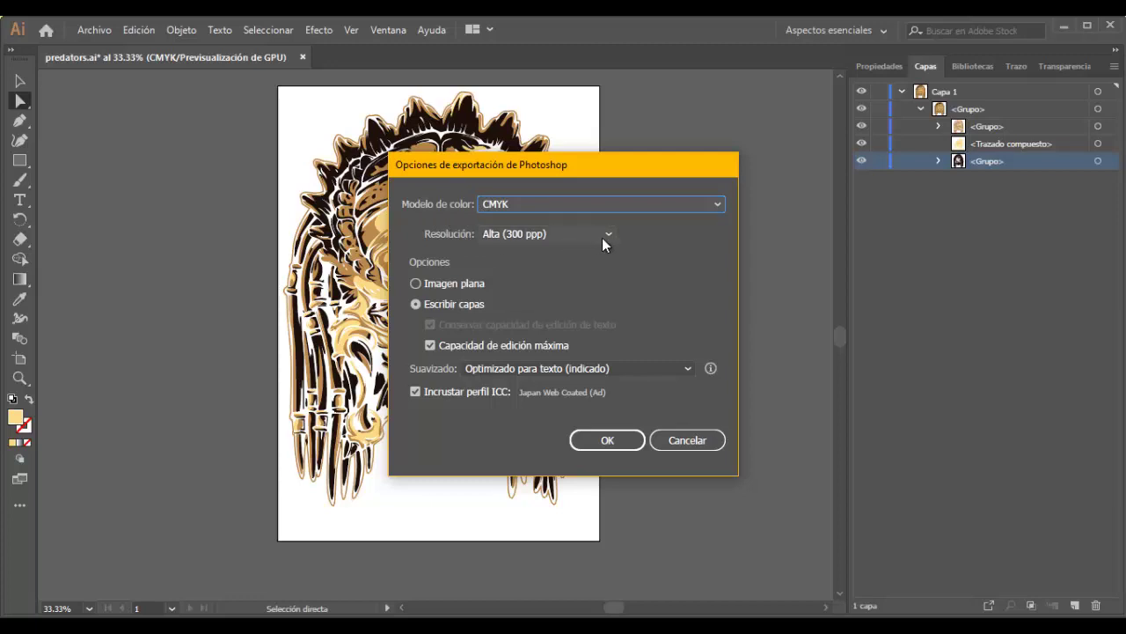
Keep CMYK and Alta (300 ppp), choose Escribir capas, and confirm the PSD export
click(416, 283)
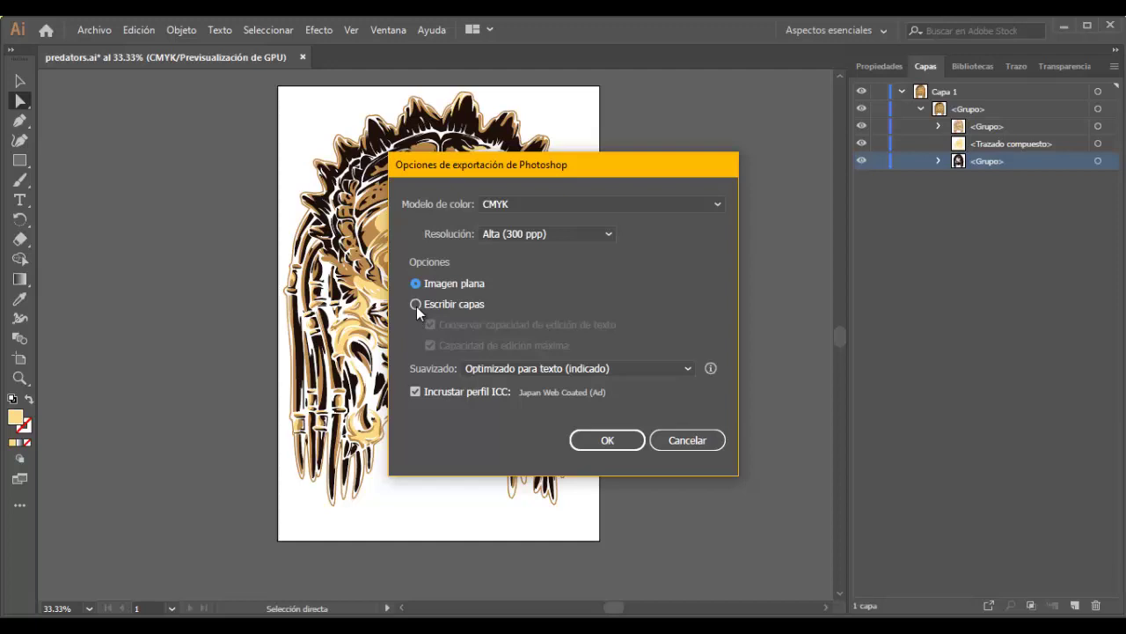
click(416, 305)
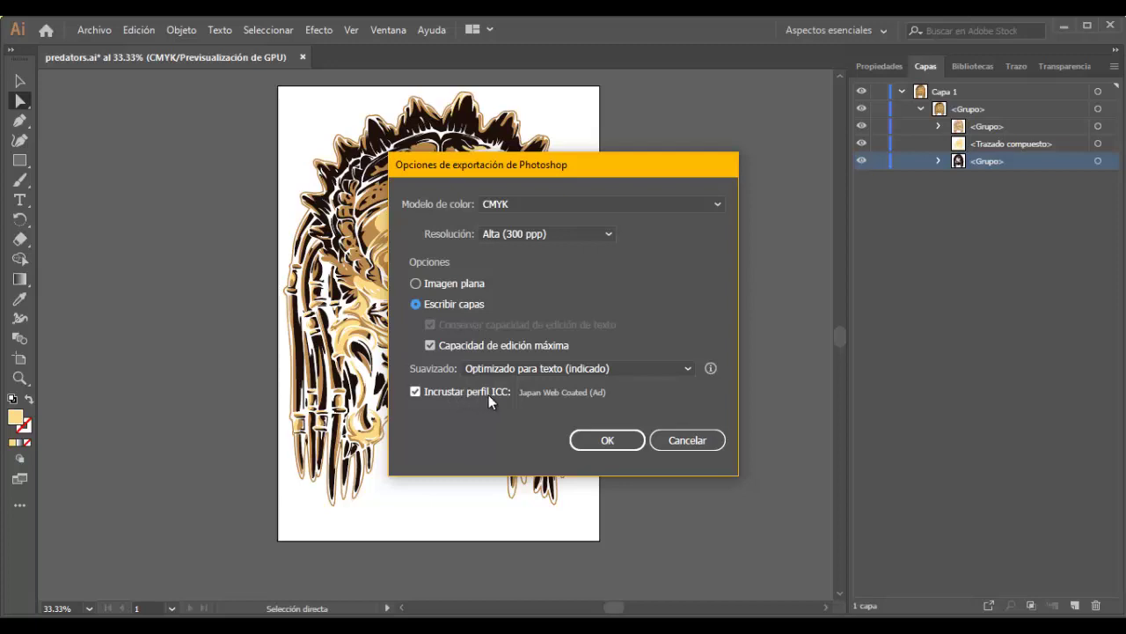
click(601, 445)
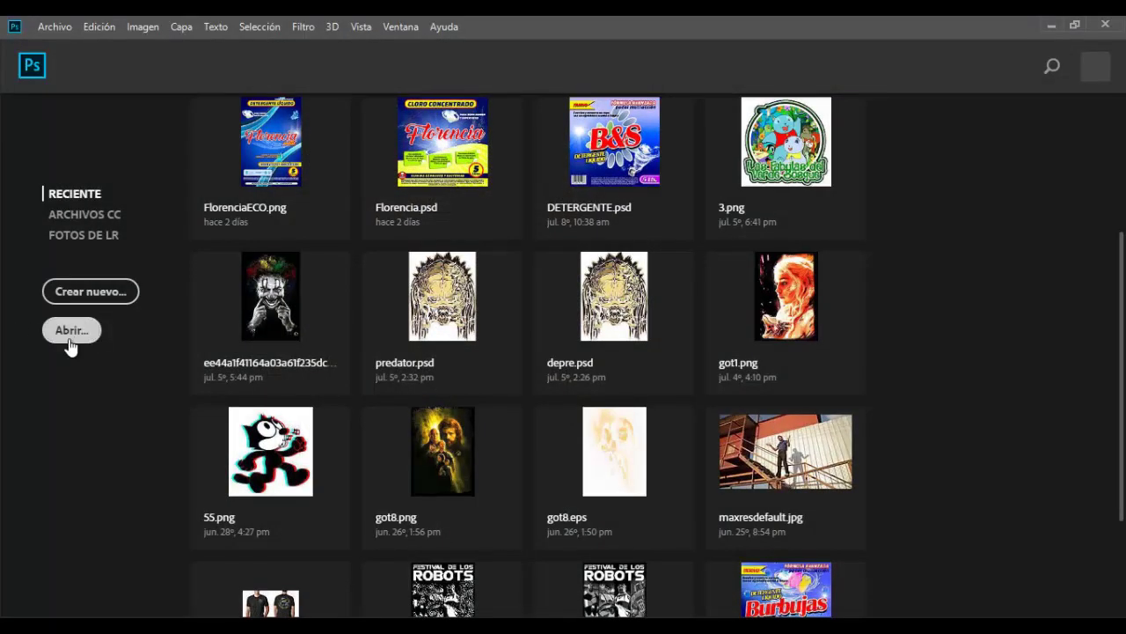
Open Depredador.psd from the Escritorio folder
click(70, 336)
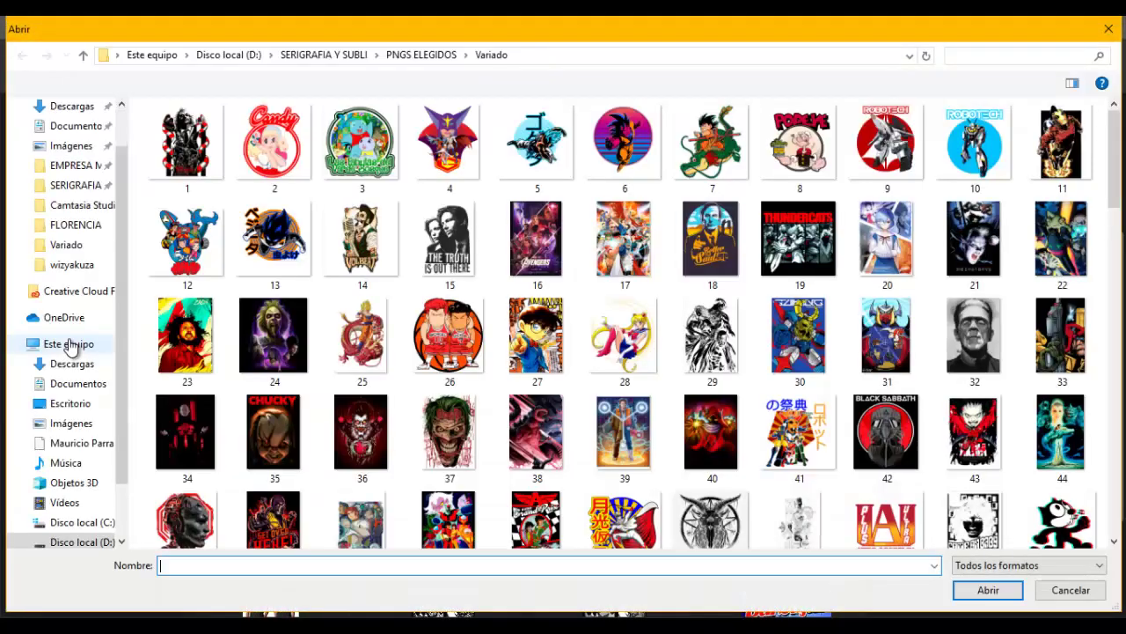
scroll(88, 220, up, 3)
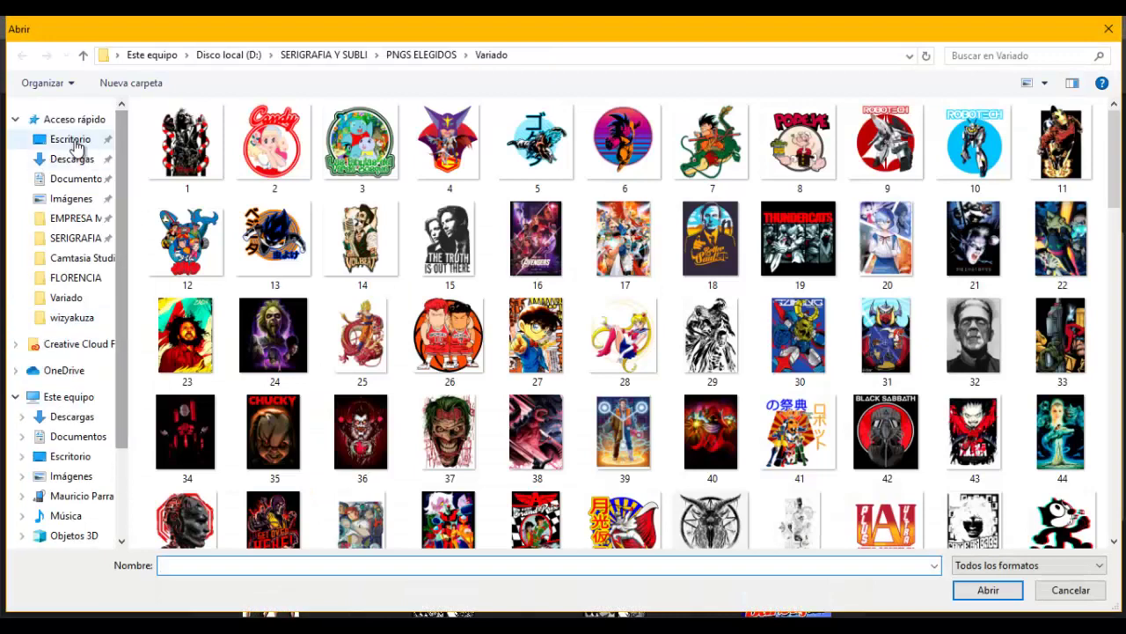
click(70, 140)
click(327, 303)
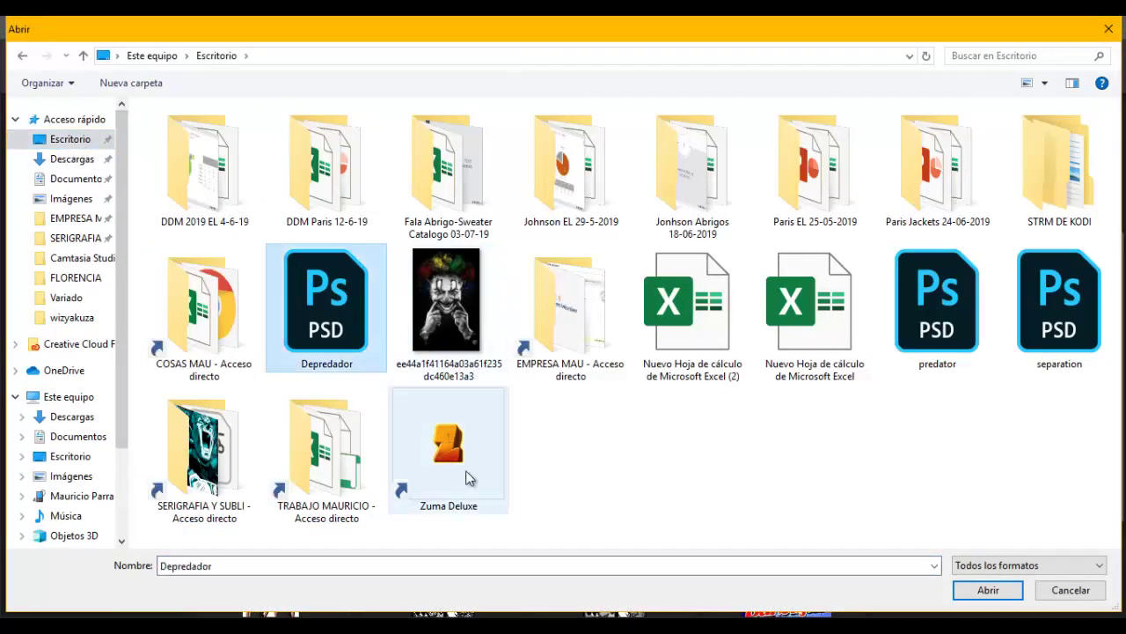
click(988, 590)
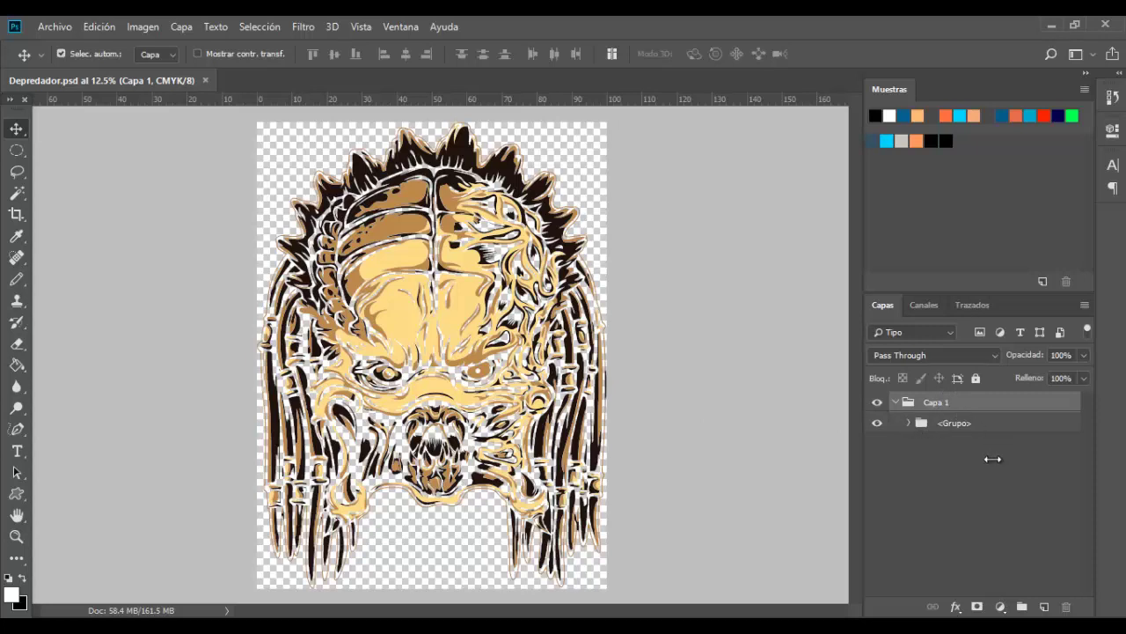
Move the three child layers out above Capa 1 and delete the empty Capa 1 folder
click(958, 469)
click(908, 423)
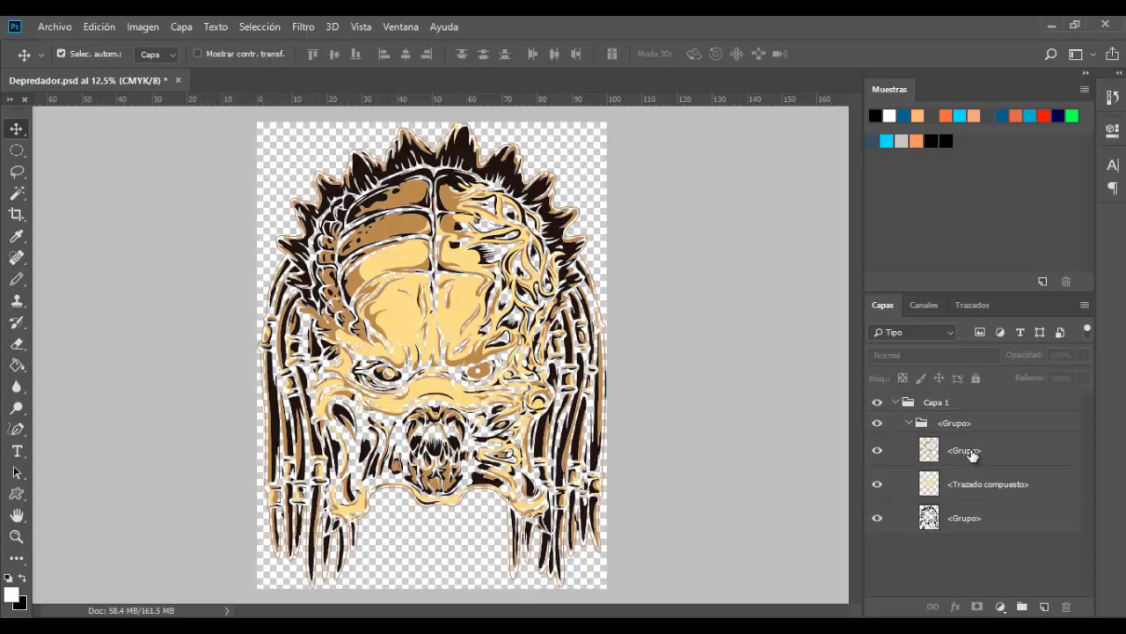
click(968, 449)
click(981, 492)
click(975, 519)
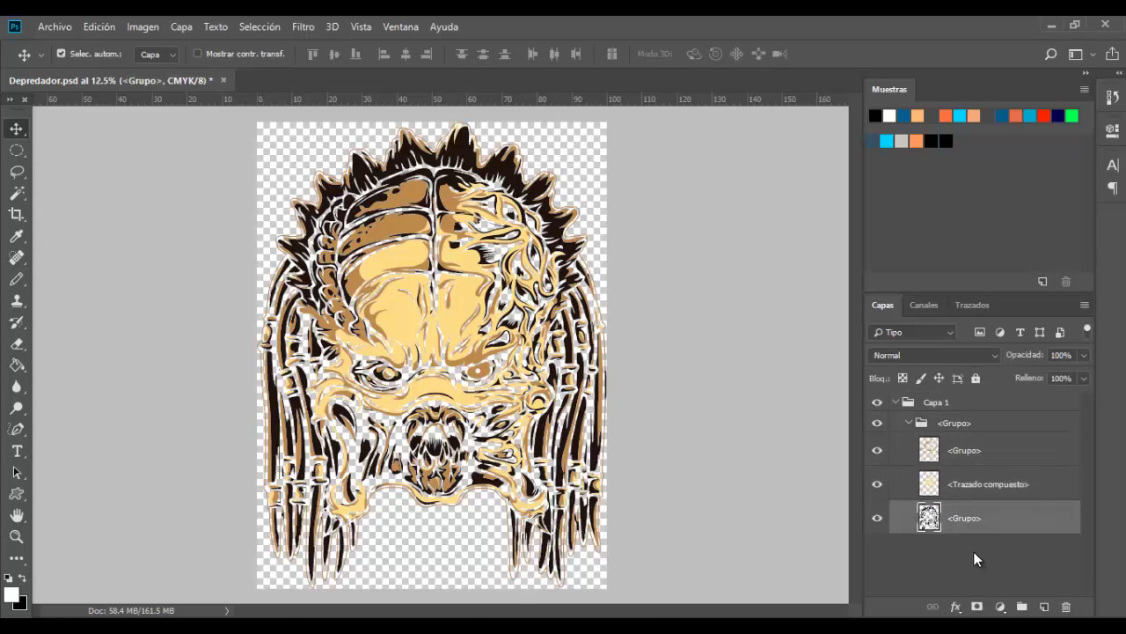
click(965, 457)
shift+click(968, 484)
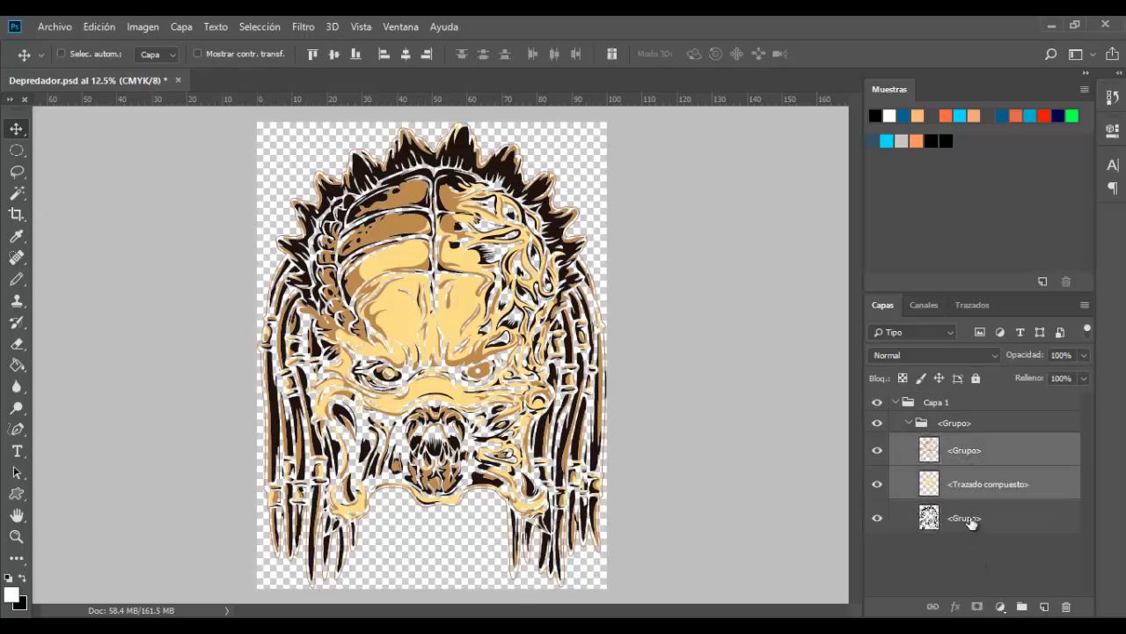
shift+click(972, 521)
drag(980, 476, 965, 397)
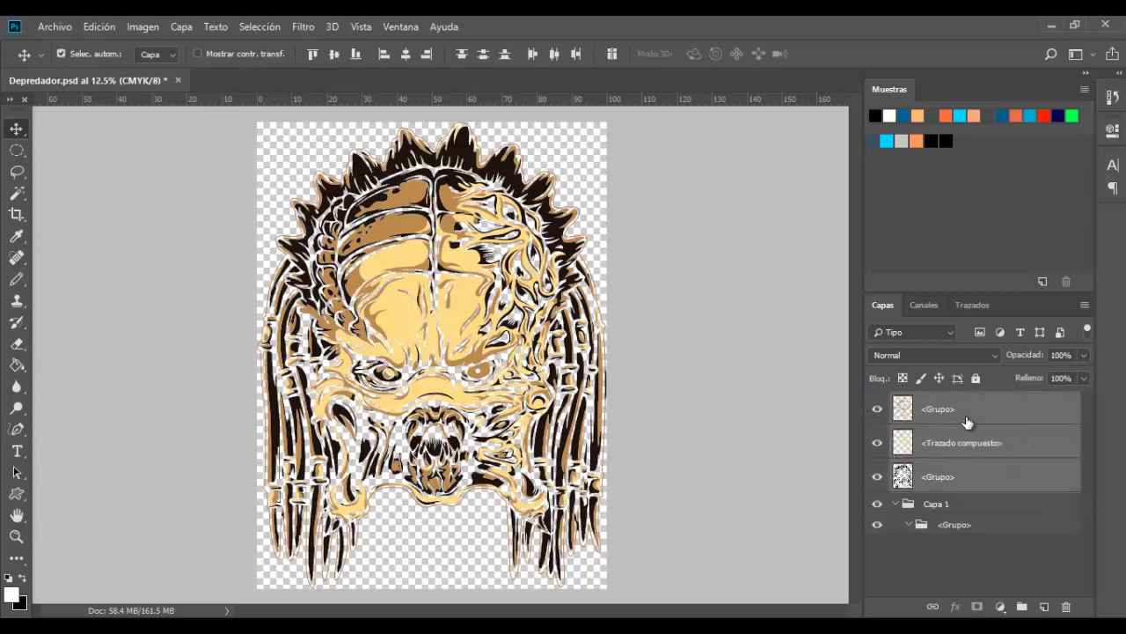
click(956, 507)
key(Delete)
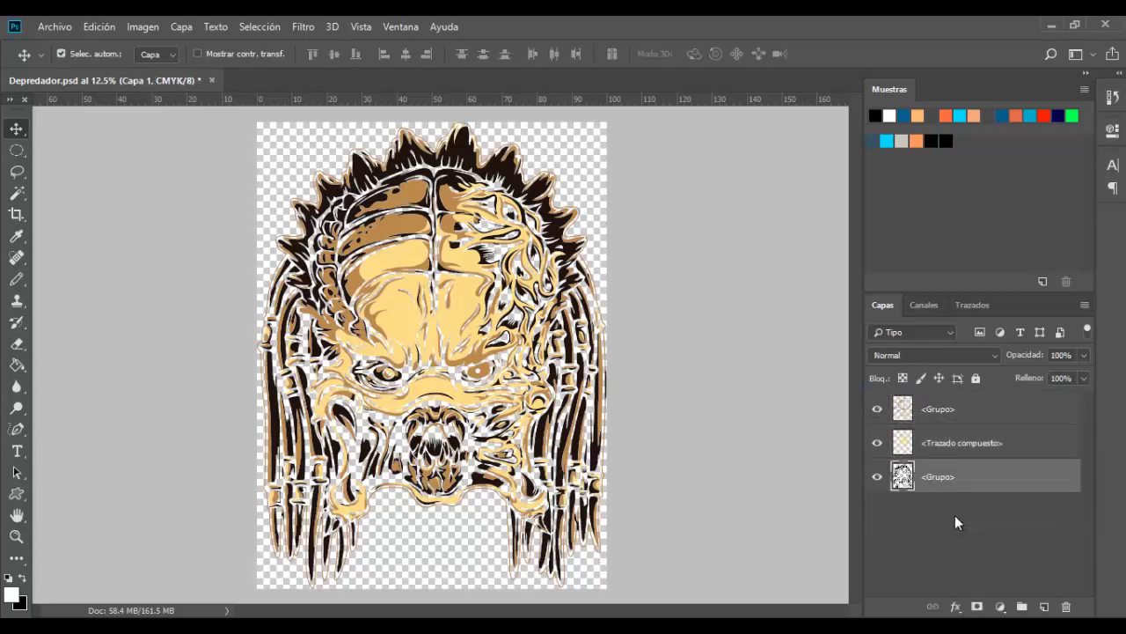
Rename the top layer Cafe and the compound path Beige, then select Grupo
click(953, 506)
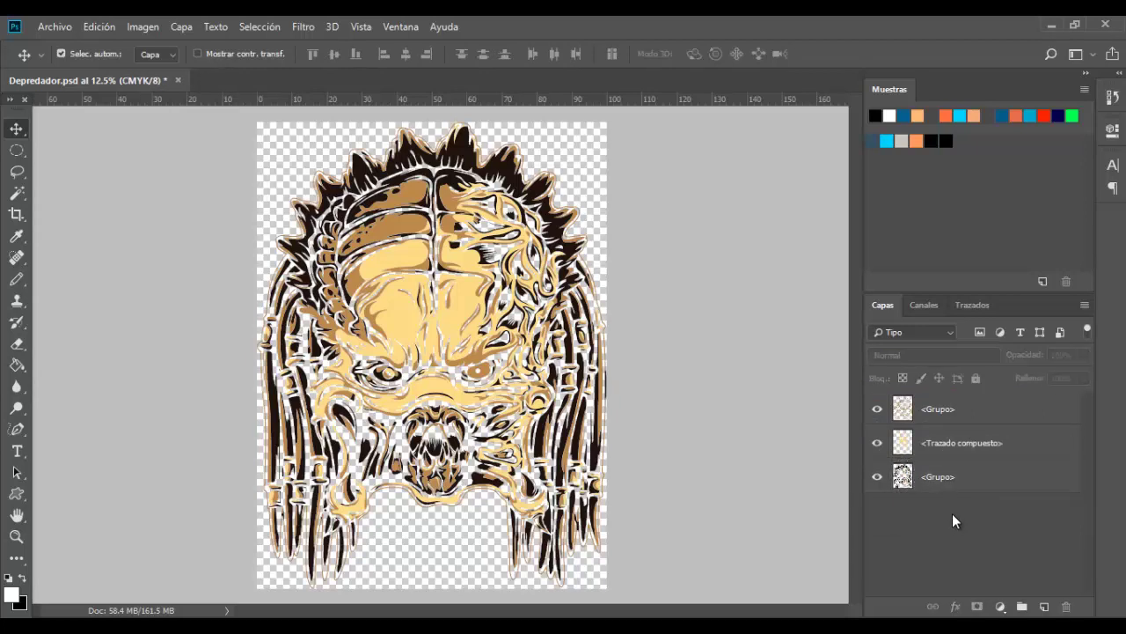
click(935, 421)
click(877, 409)
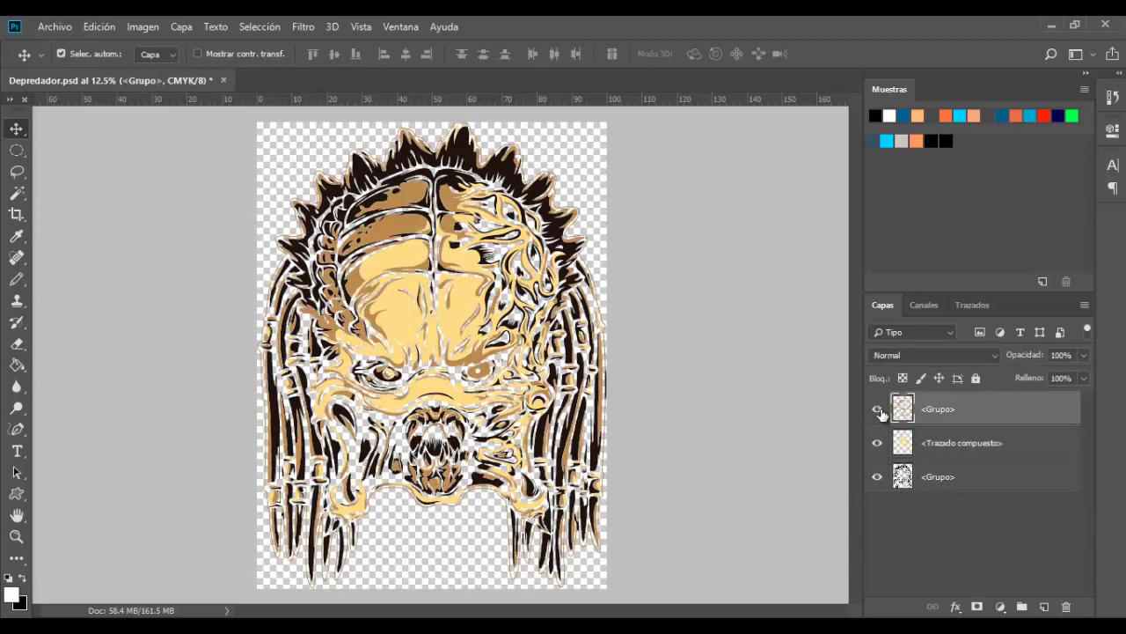
double_click(940, 409)
text(Ca)
text(fe)
click(938, 448)
double_click(936, 449)
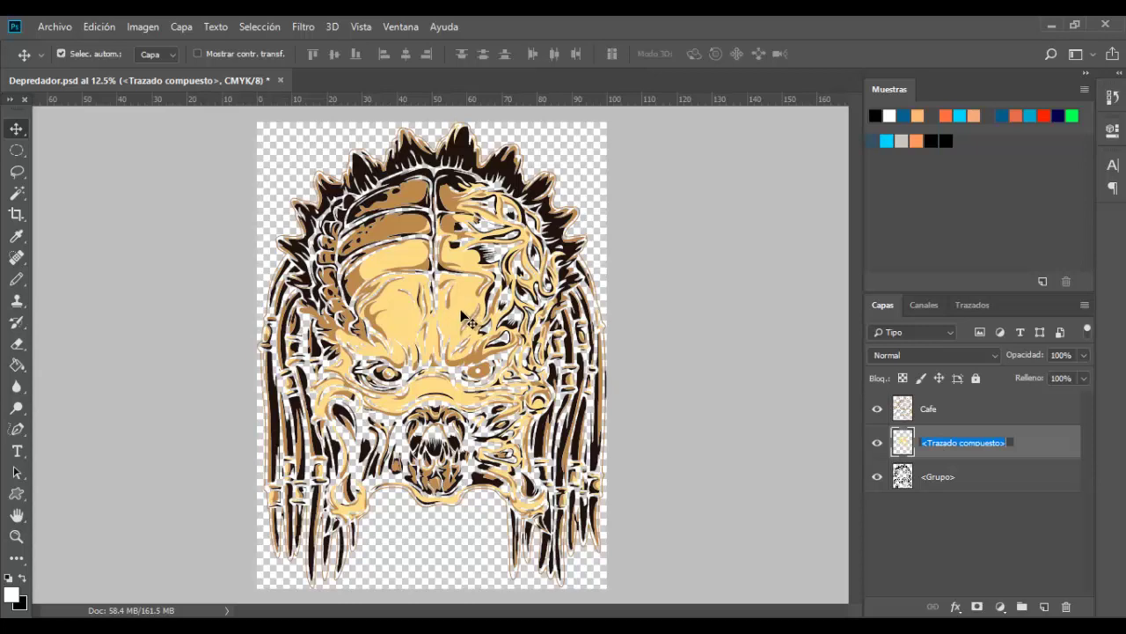
text(Beige)
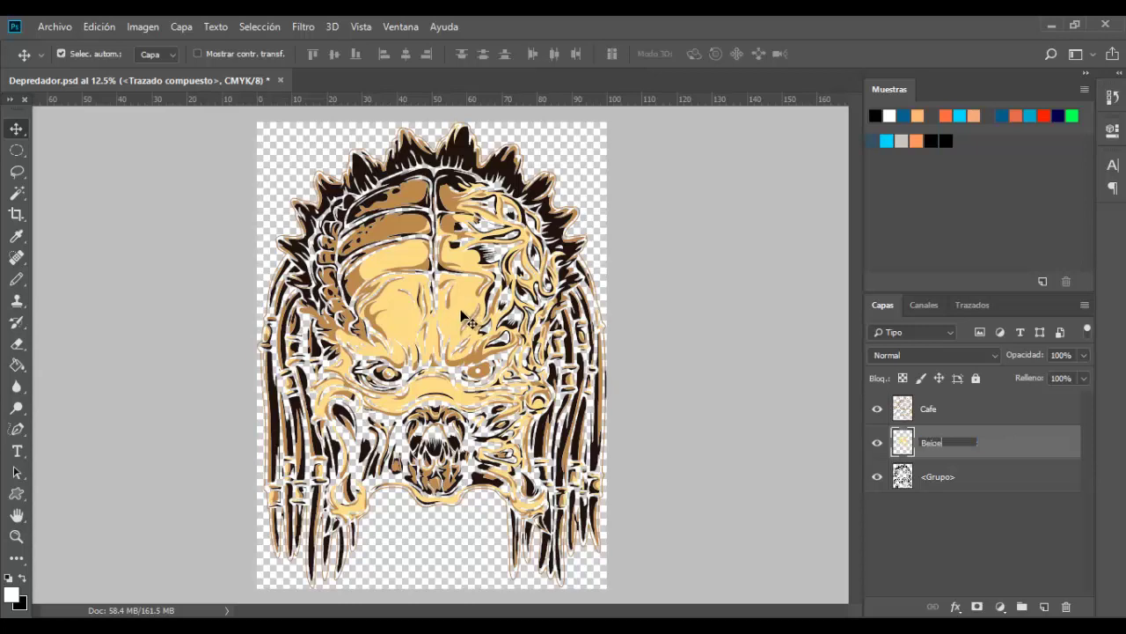
click(927, 498)
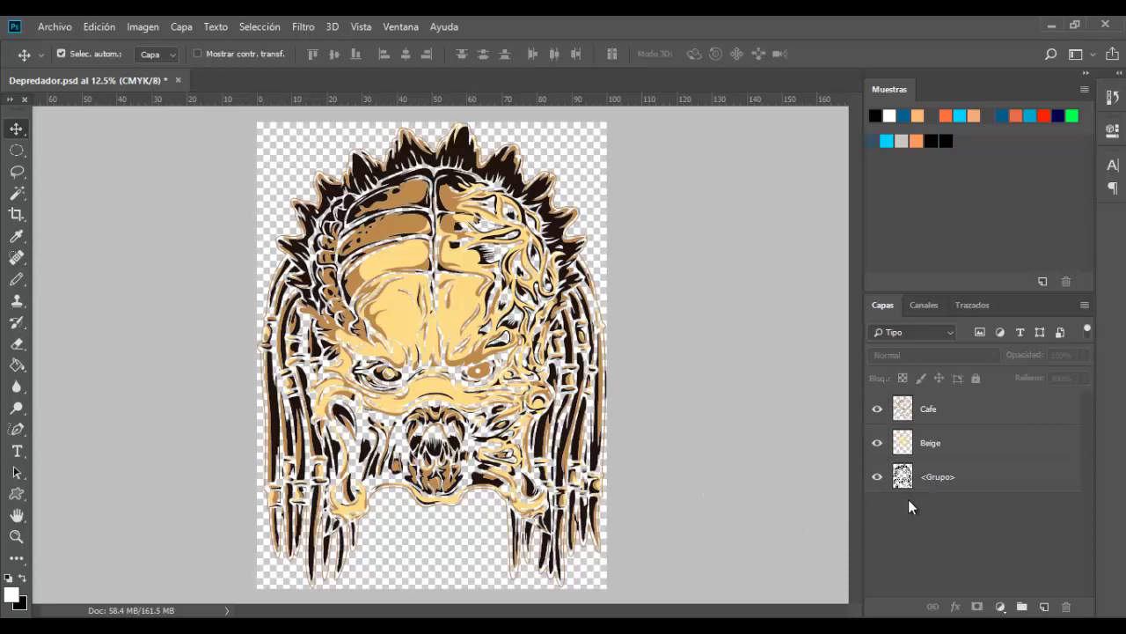
click(911, 486)
click(876, 477)
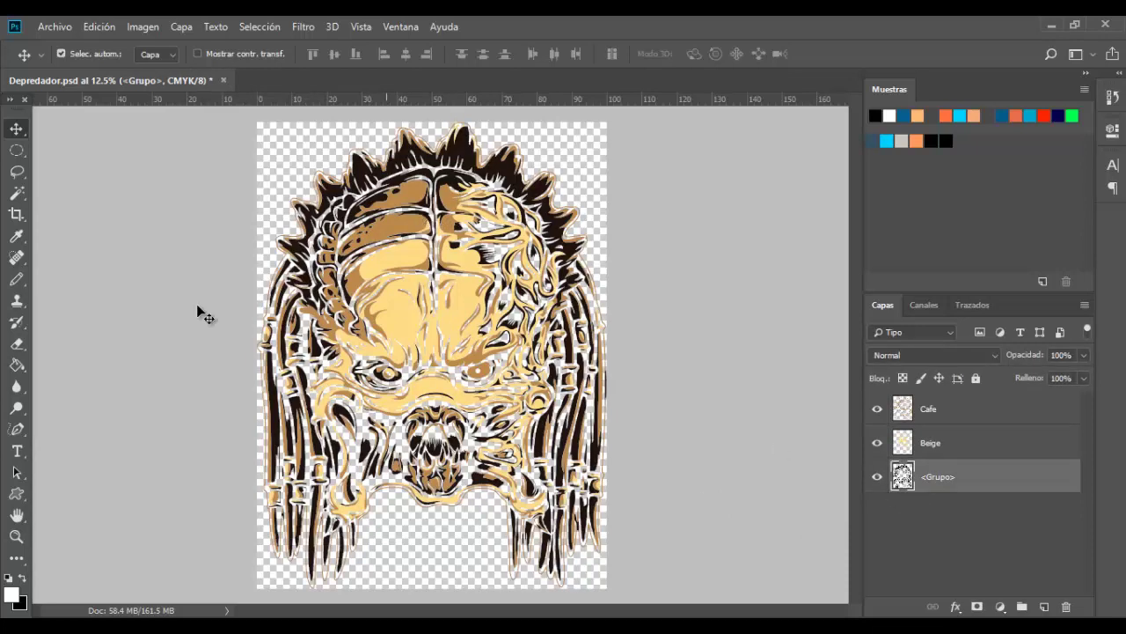
Sample a dark brown in the foreground colour chooser, then close it without changing colour
click(12, 595)
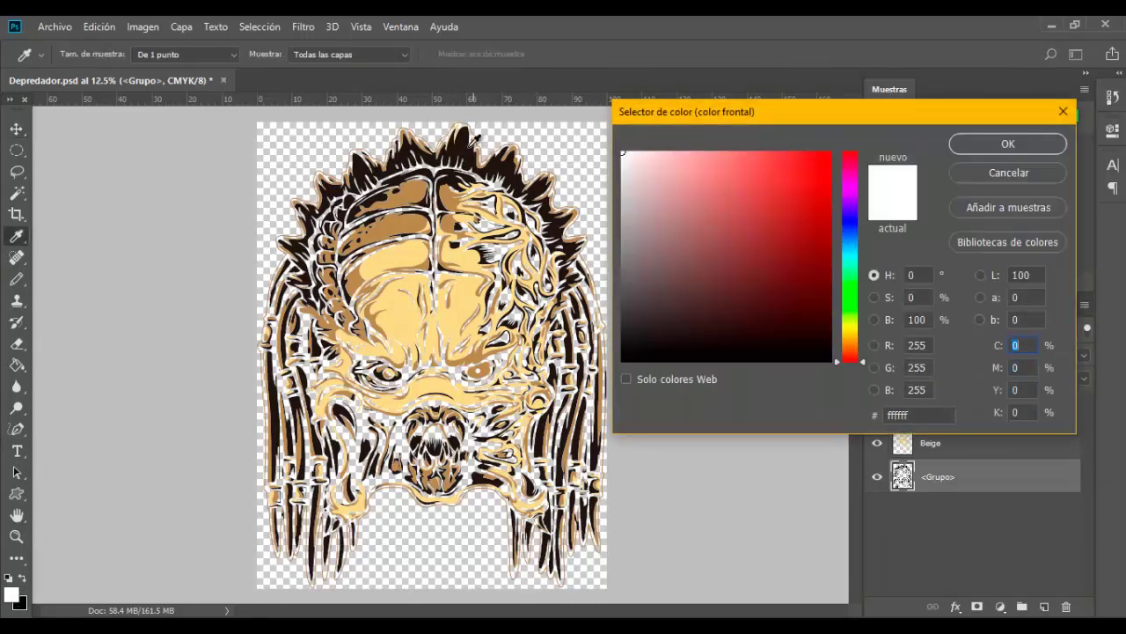
click(467, 150)
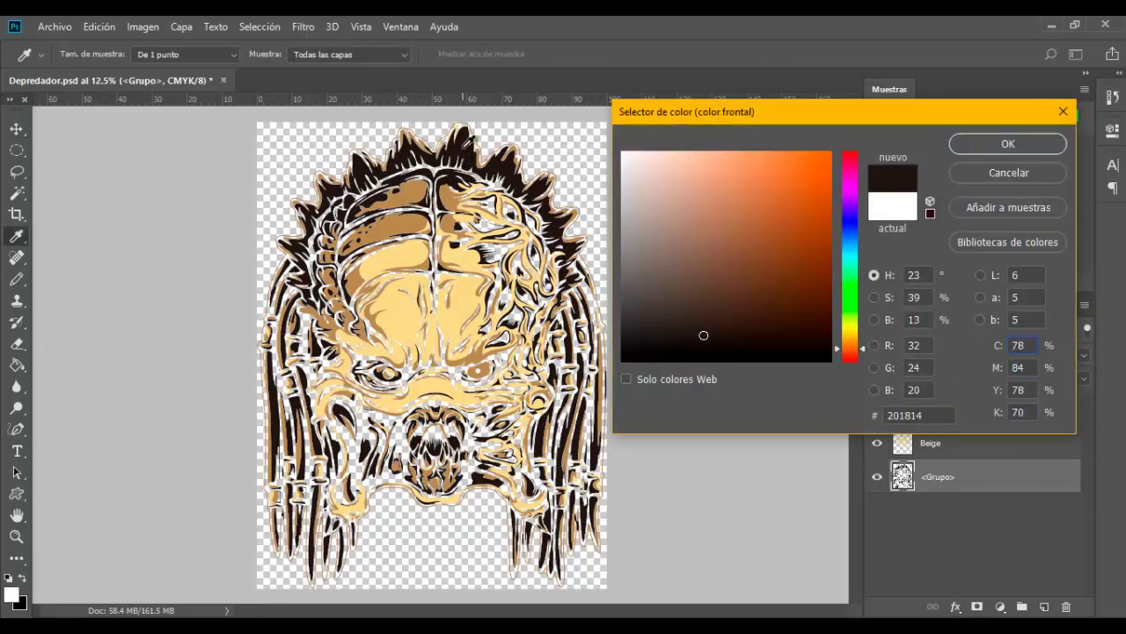
click(1009, 172)
key(v)
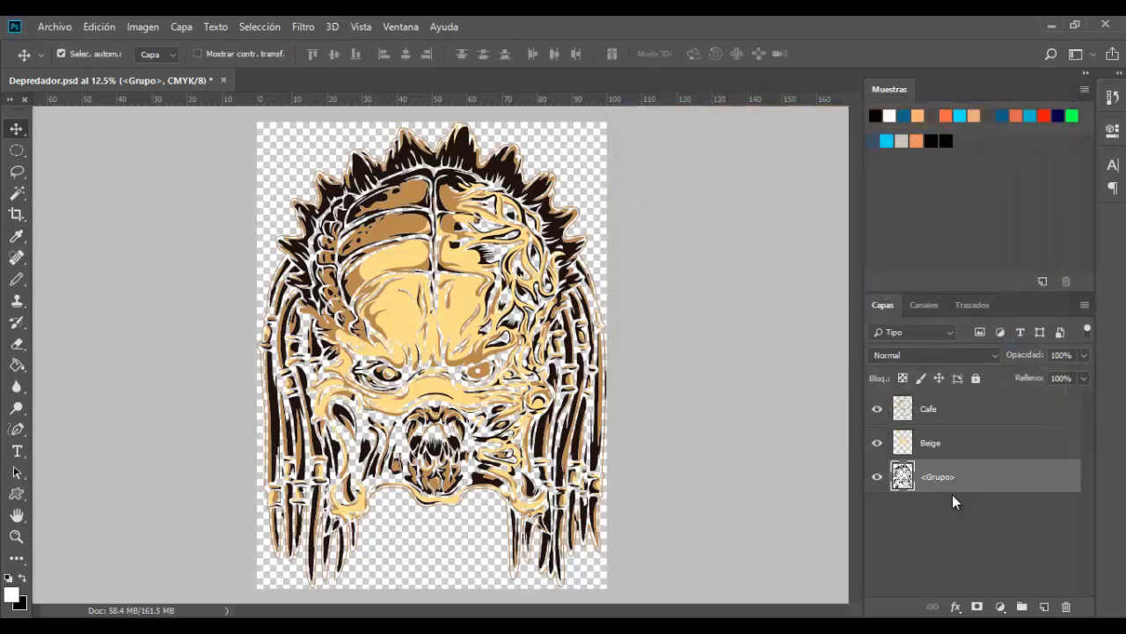
Add a Superposición de colores effect in black 000000 to the Grupo layer
click(955, 606)
click(1018, 540)
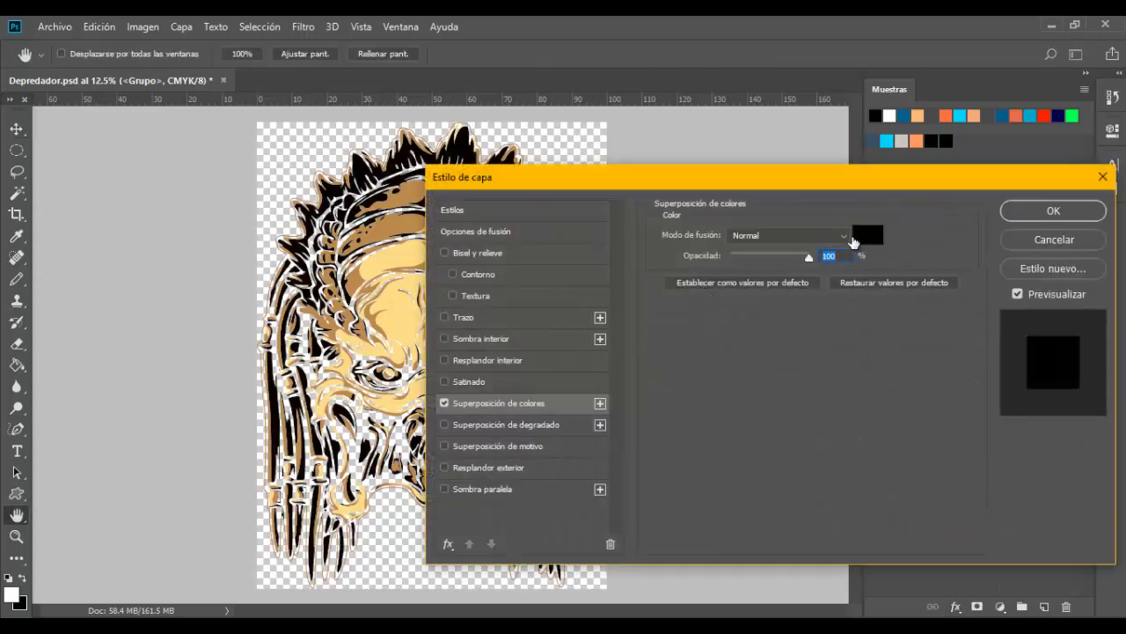
click(861, 238)
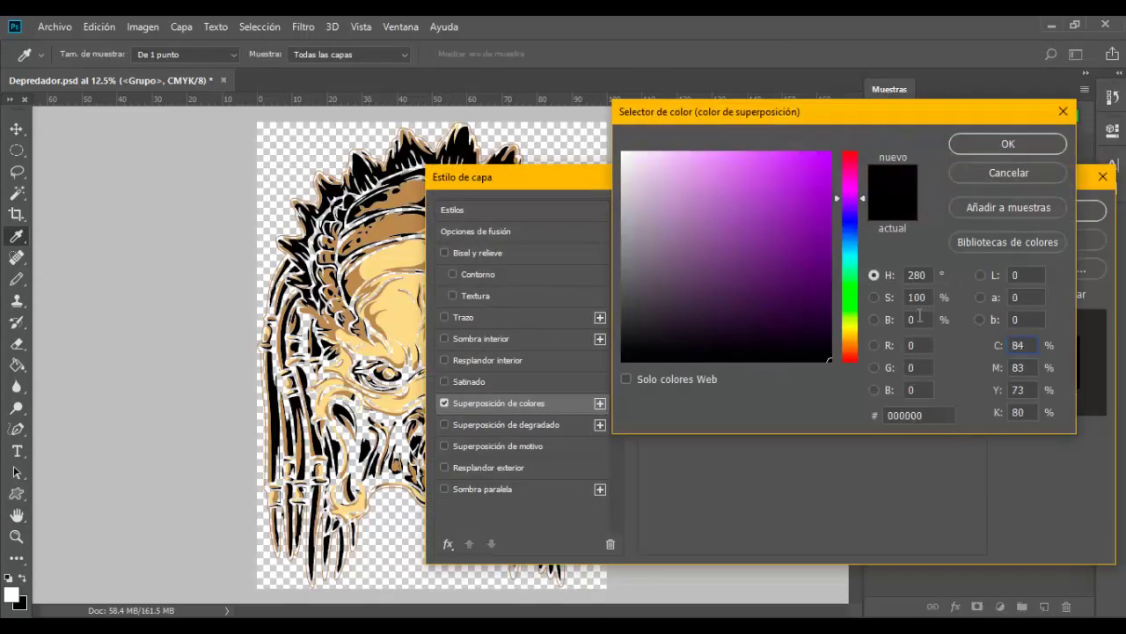
click(1009, 144)
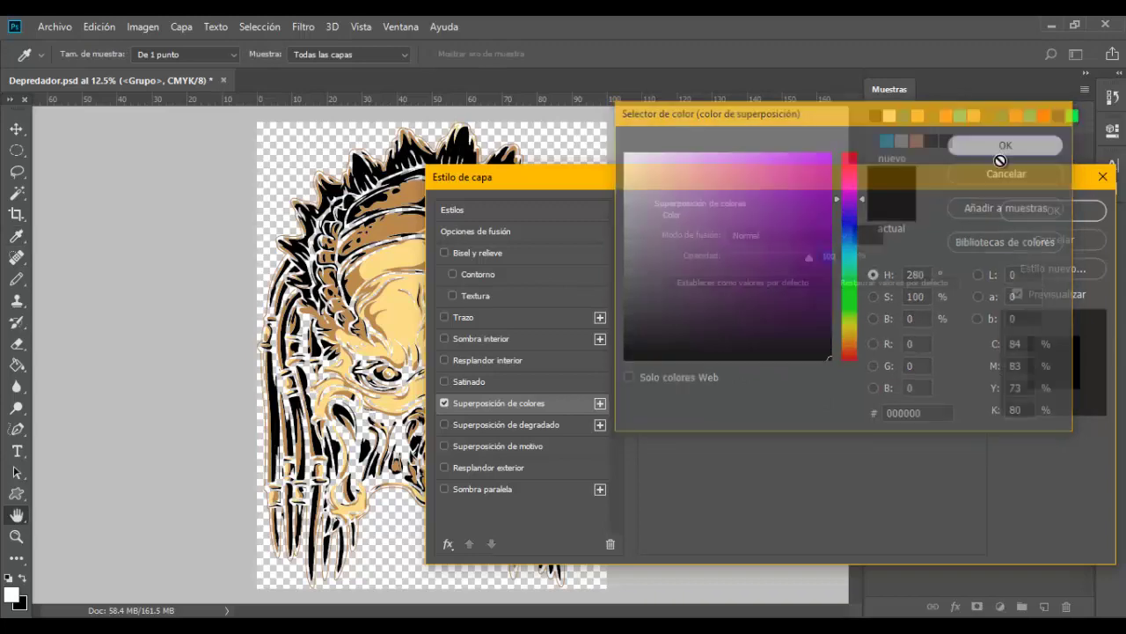
click(1068, 210)
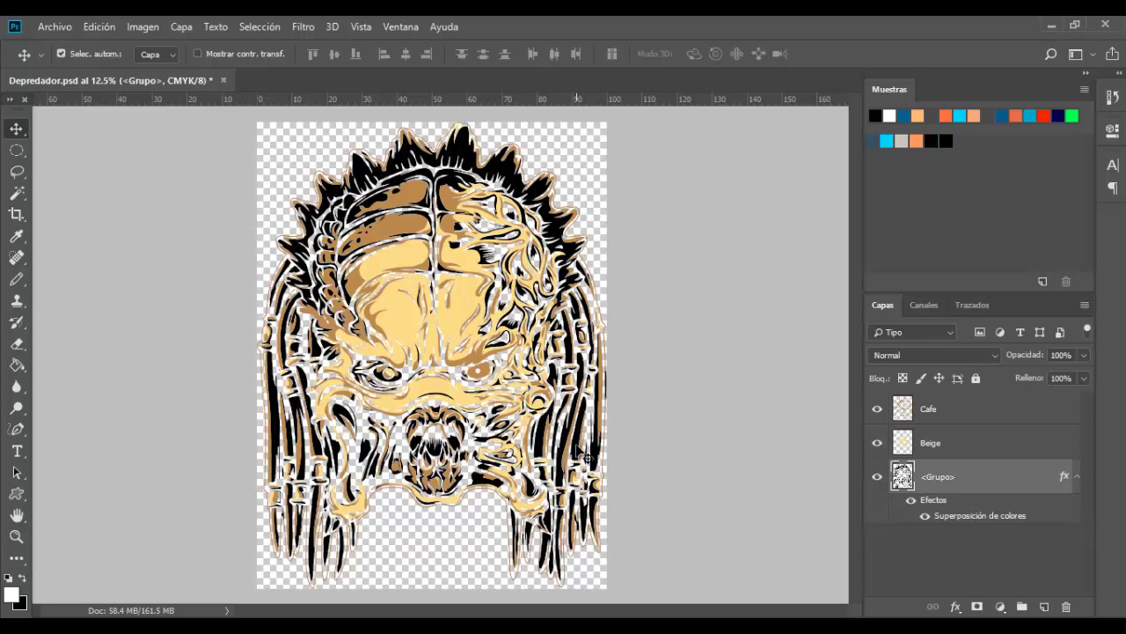
Add a new Capa 1 layer below Grupo and fill it with white using the Paint Bucket
click(1078, 476)
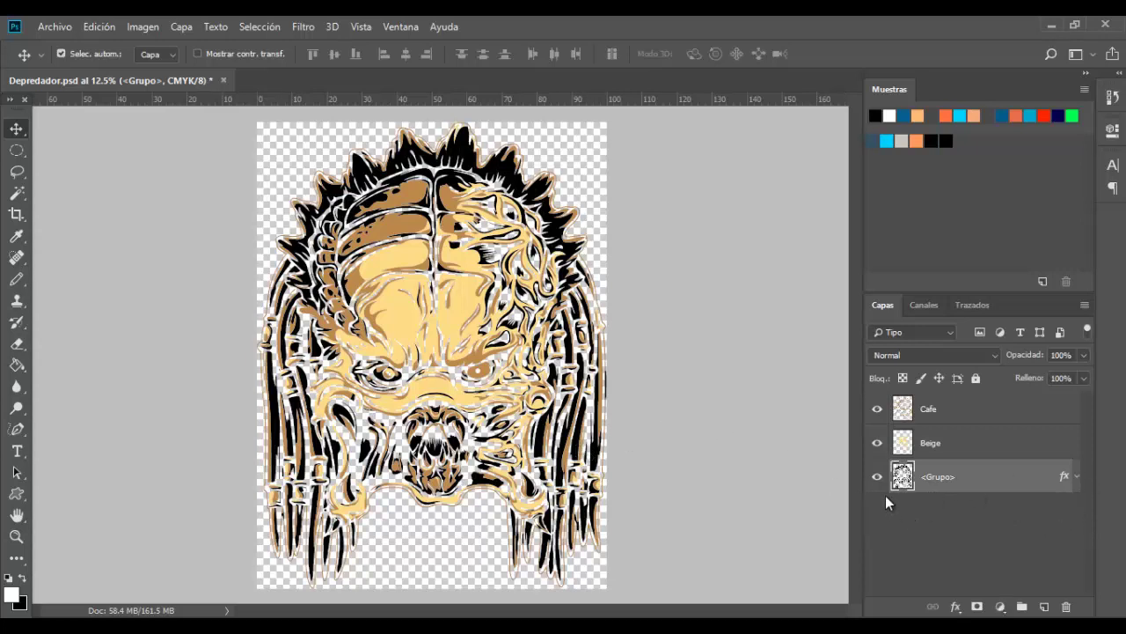
click(1042, 605)
drag(928, 504, 931, 559)
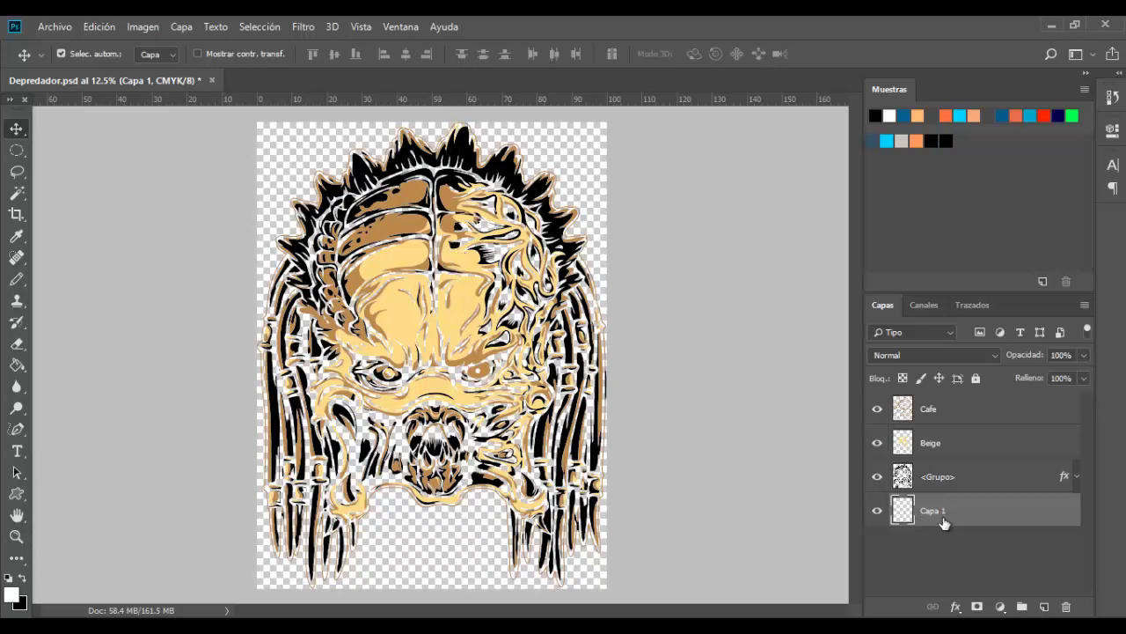
click(17, 365)
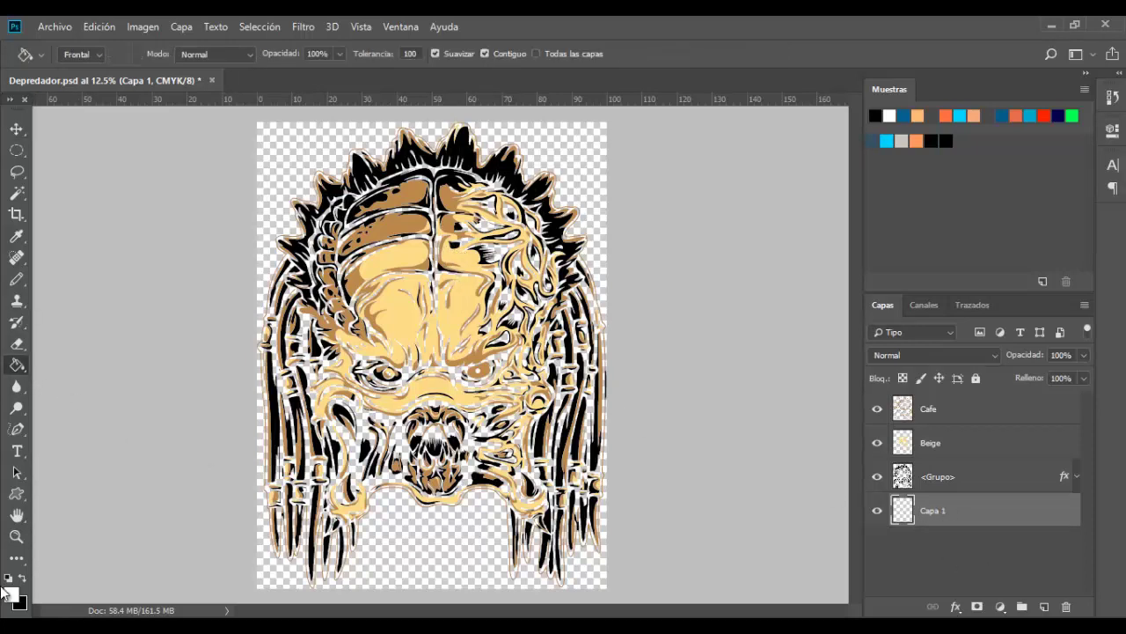
click(454, 565)
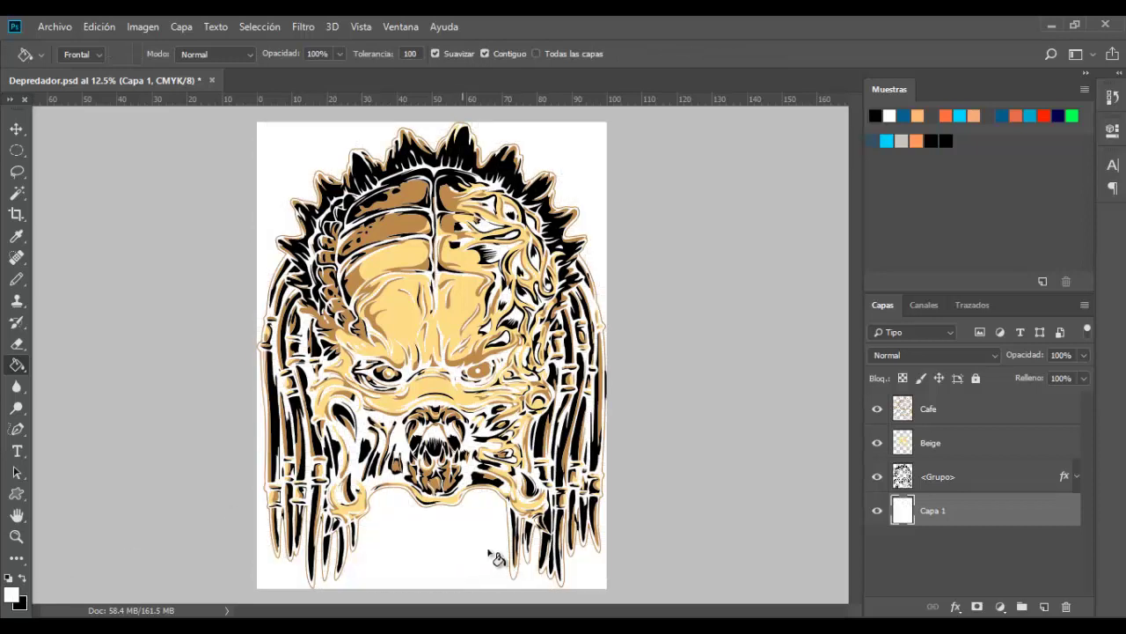
click(905, 576)
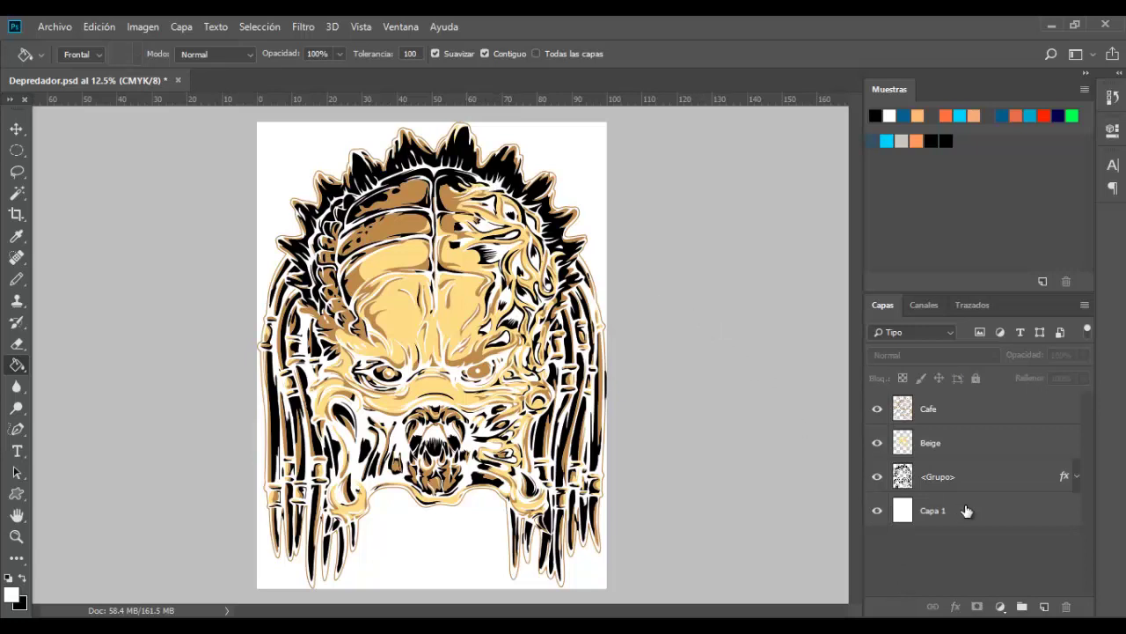
click(953, 481)
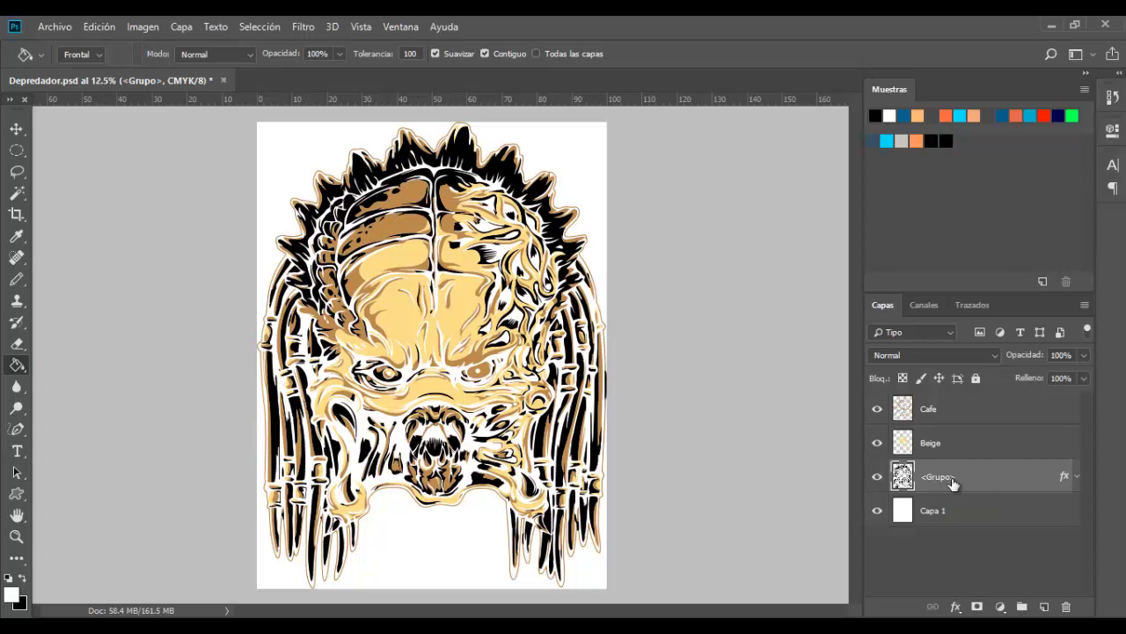
Load the Beige and Cafe layer shapes as one combined selection, leaving Capa 1 active
click(928, 447)
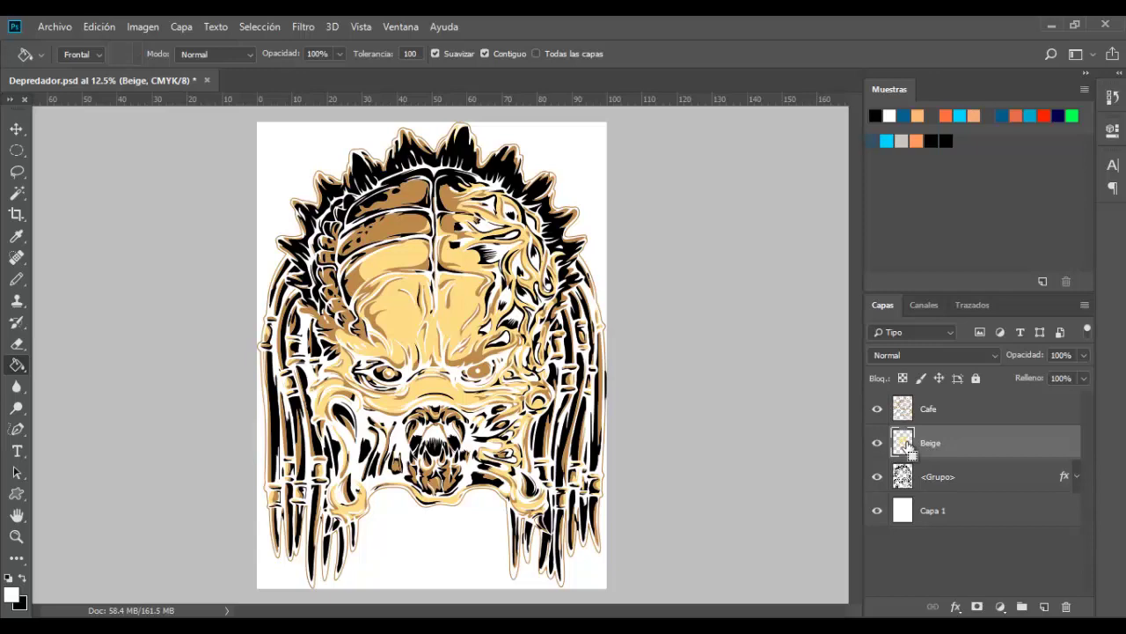
ctrl+click(909, 448)
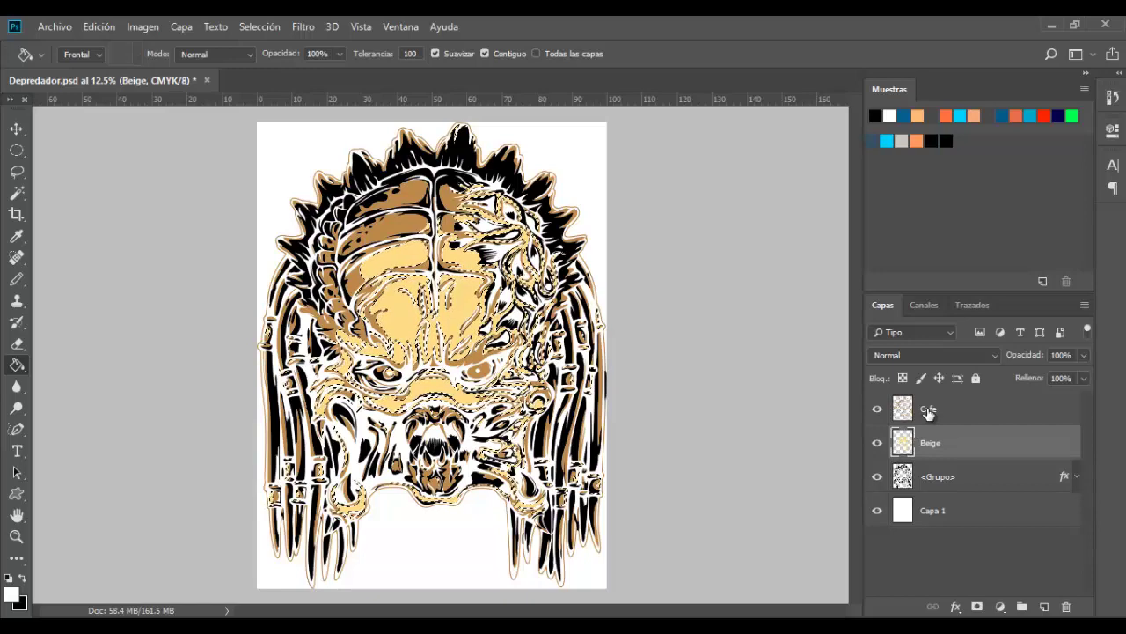
click(928, 412)
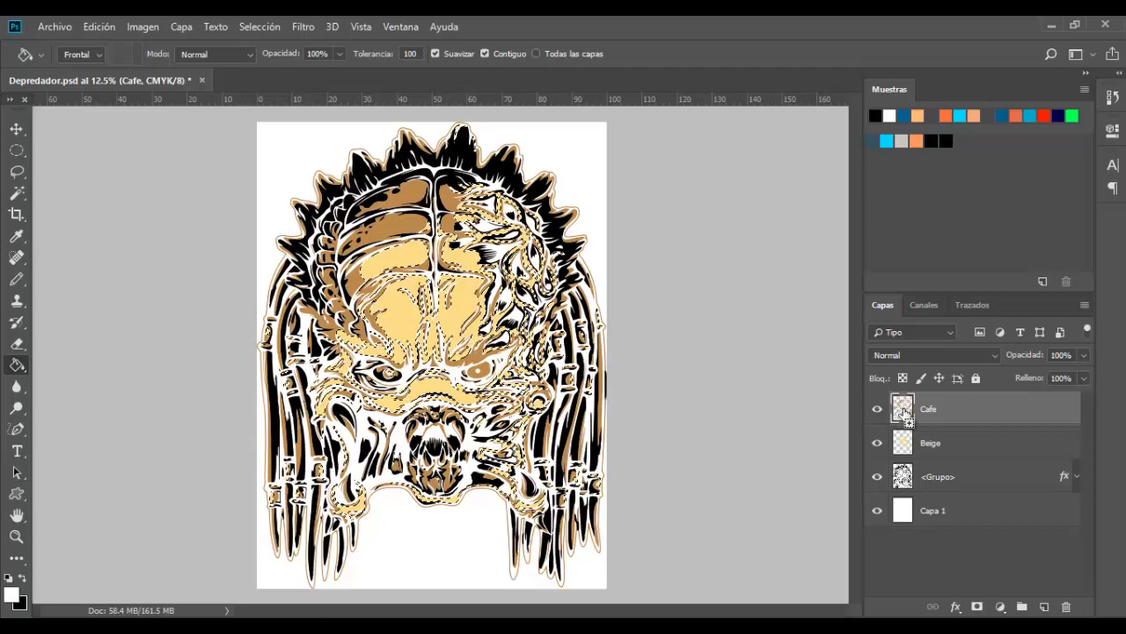
ctrl+click(904, 413)
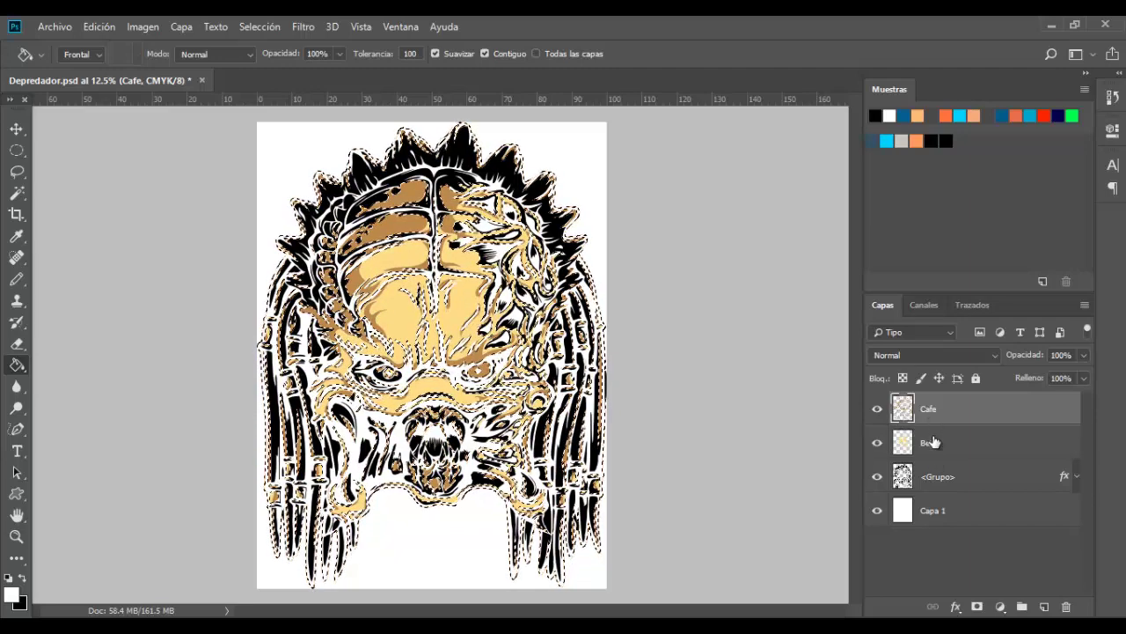
click(934, 452)
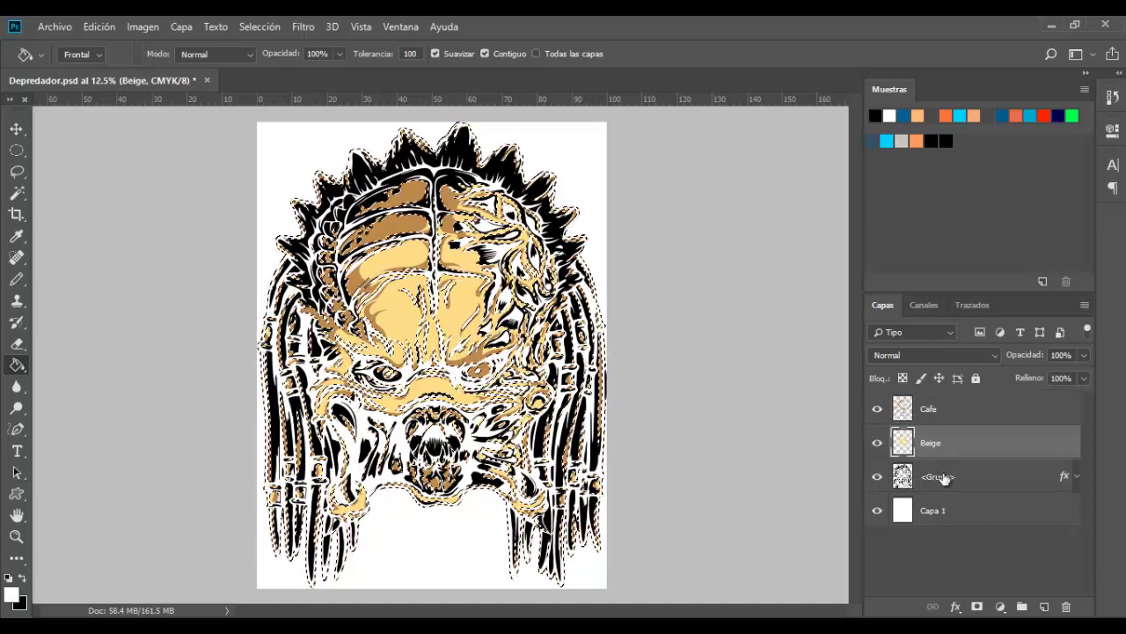
click(936, 520)
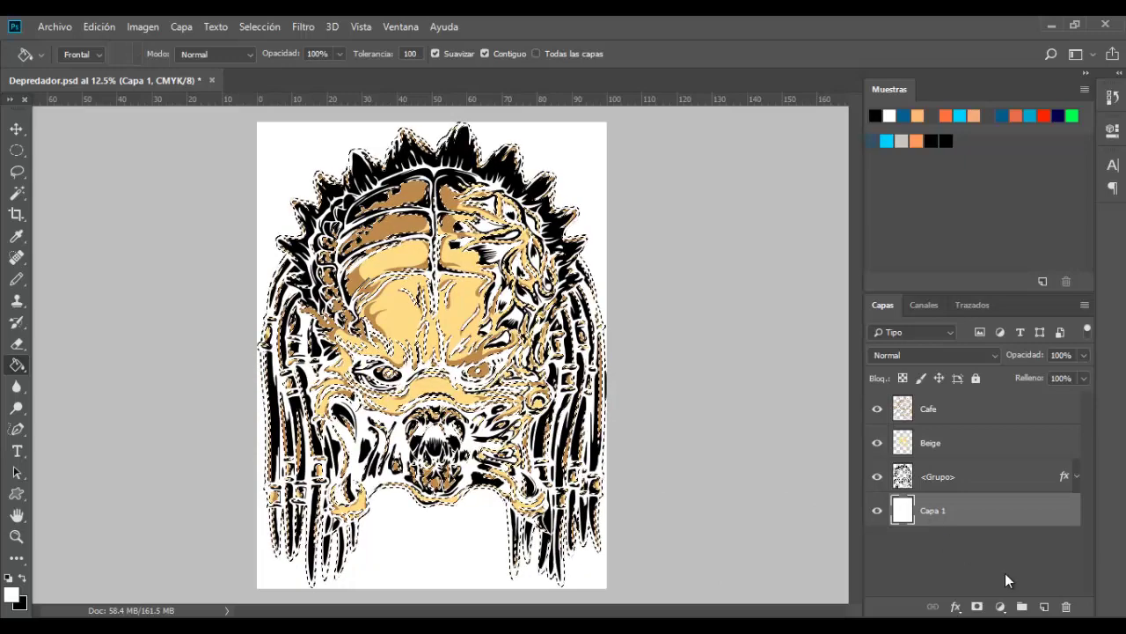
Fill the selection on a new layer, Capa 2, with white and delete Capa 1
click(1044, 607)
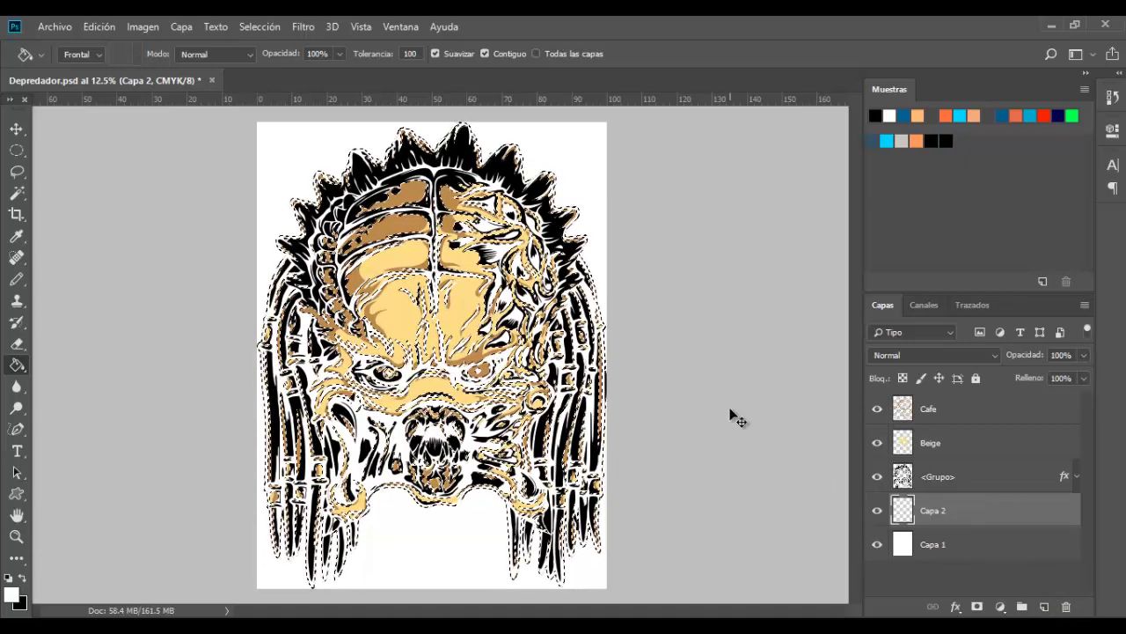
key(alt+BackSpace)
key(ctrl+d)
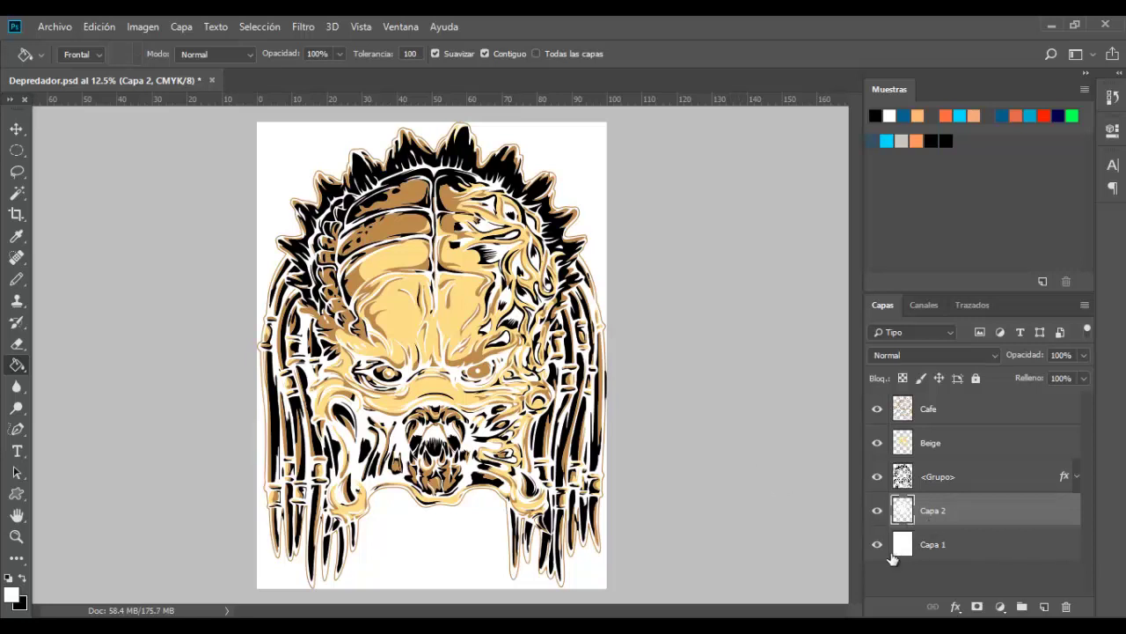
click(937, 555)
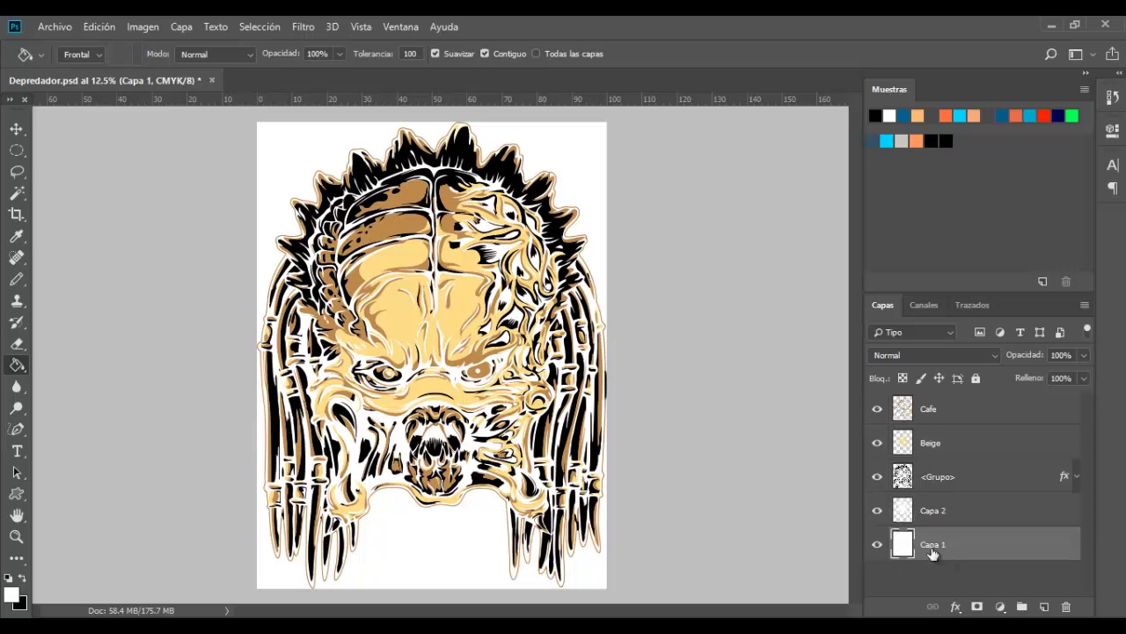
drag(932, 553, 1068, 607)
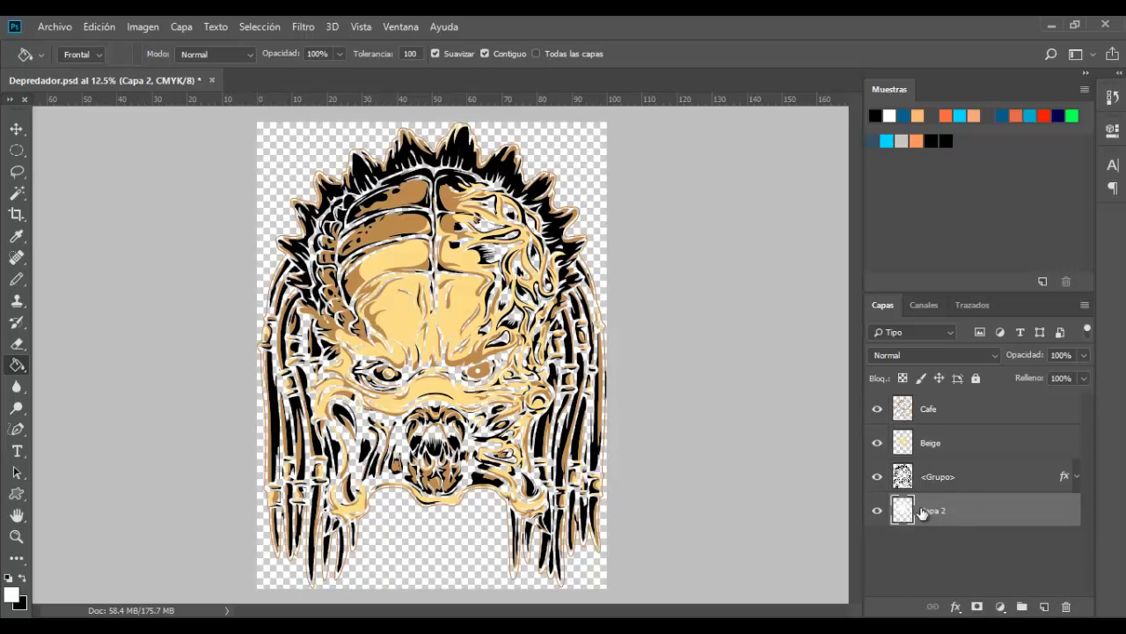
Hide the Grupo, Beige and Cafe layers to inspect the white Capa 2 artwork alone
drag(877, 477, 879, 423)
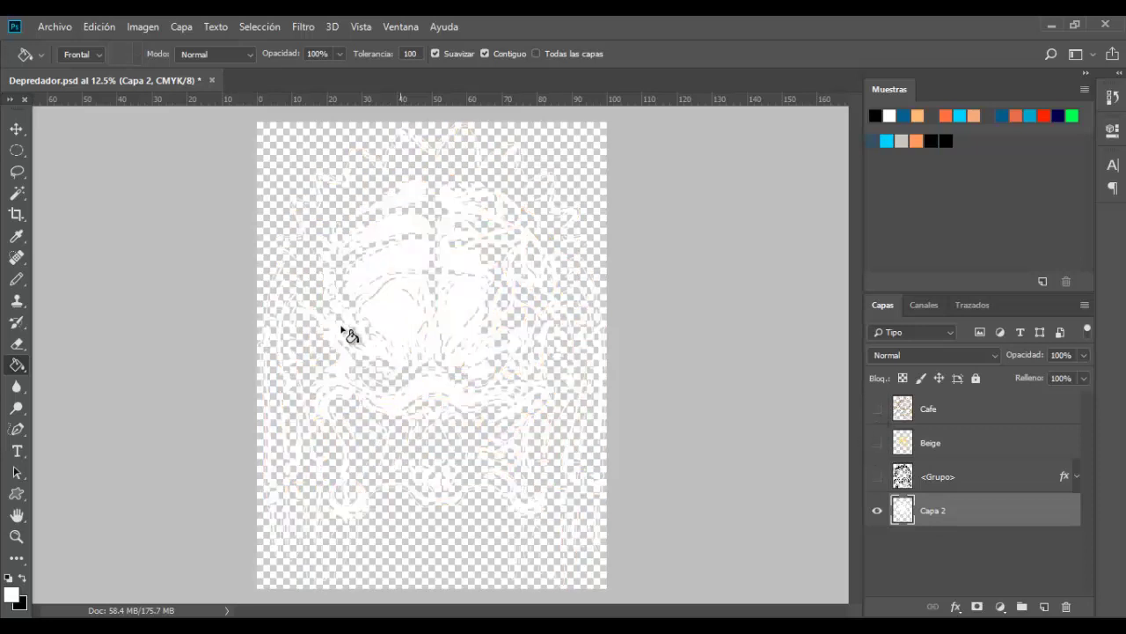
click(16, 128)
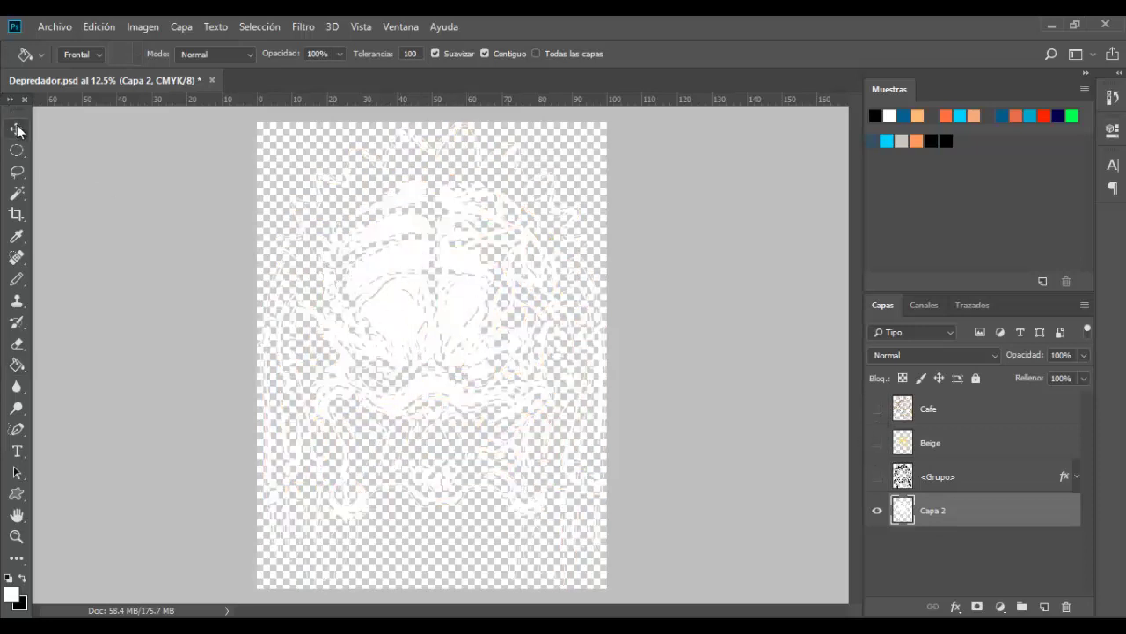
ctrl+click(902, 518)
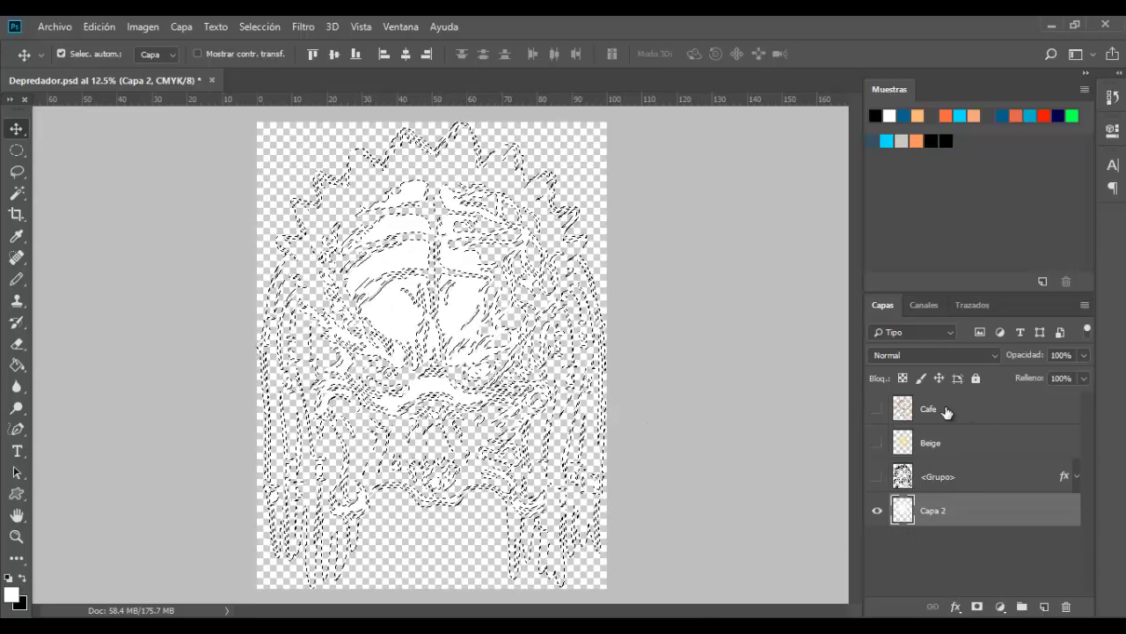
key(ctrl+d)
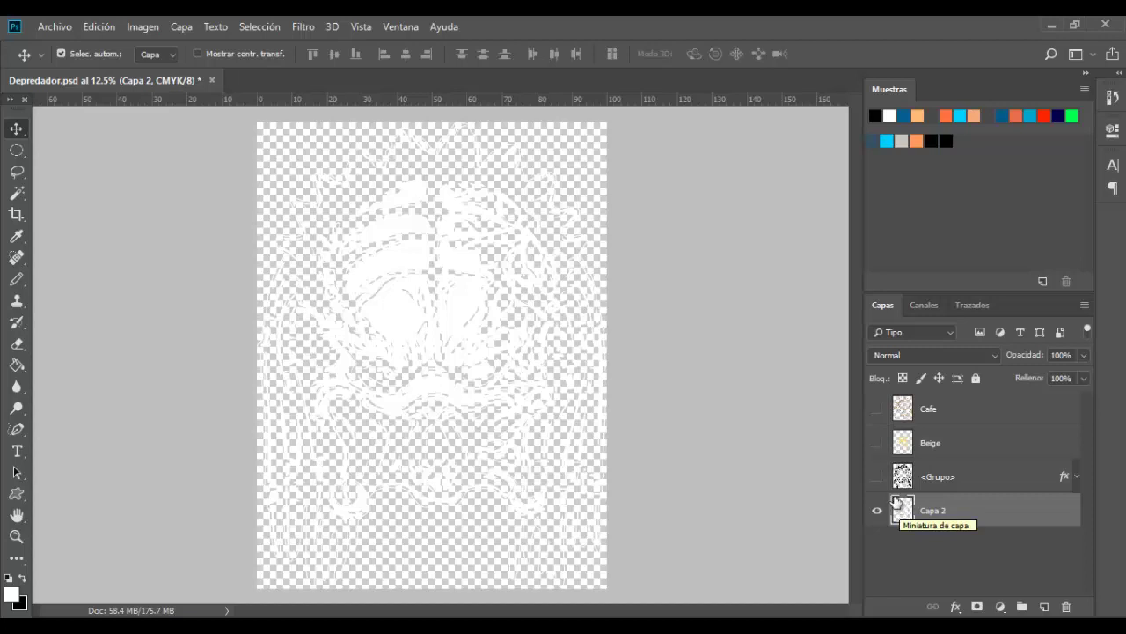
Toggle Grupo, Beige, Cafe and Capa 2 visibility to check each separation individually
click(877, 478)
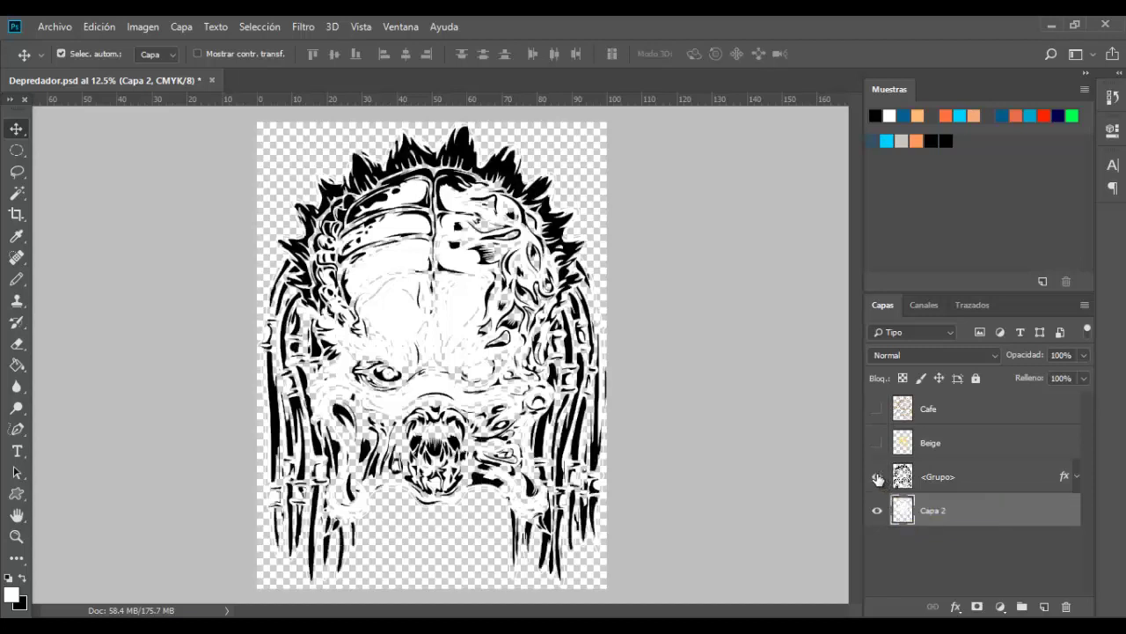
click(878, 477)
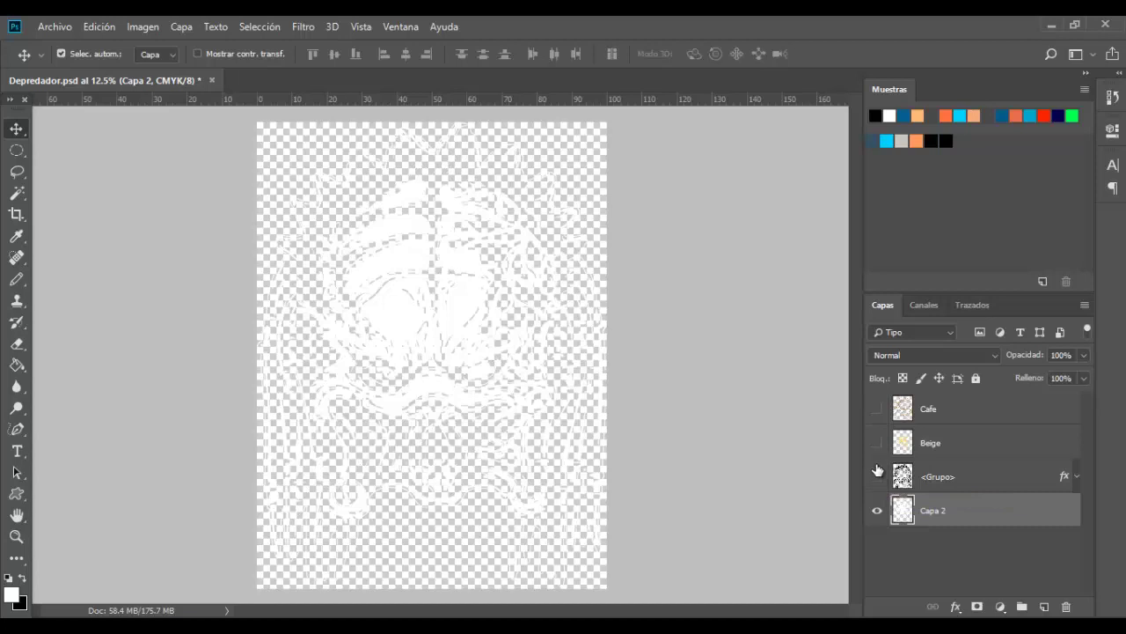
click(877, 444)
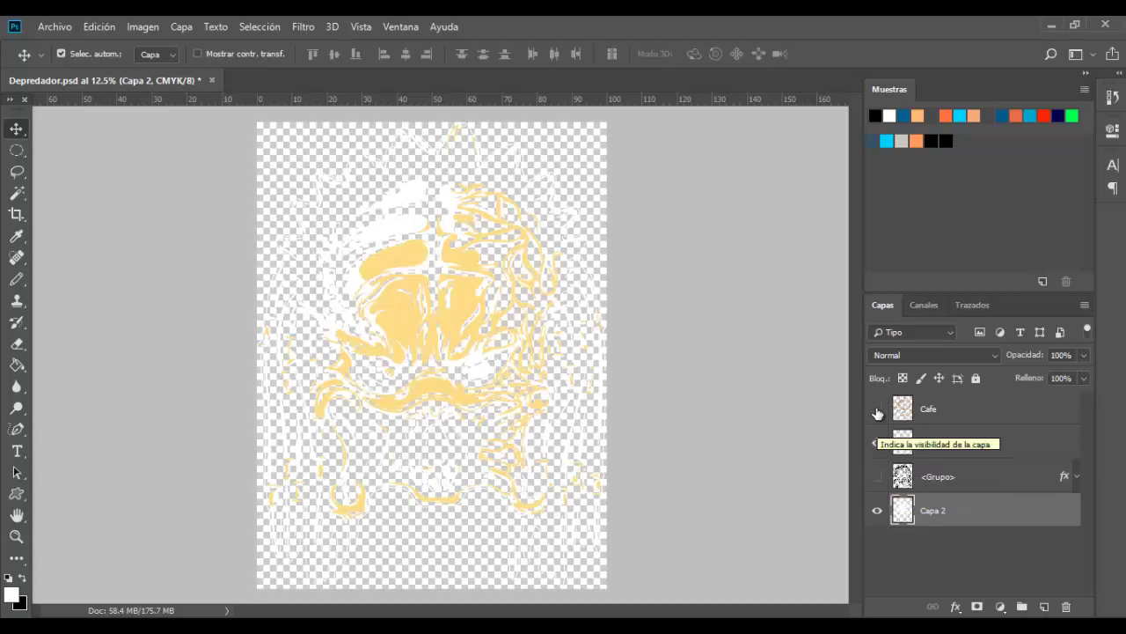
click(877, 409)
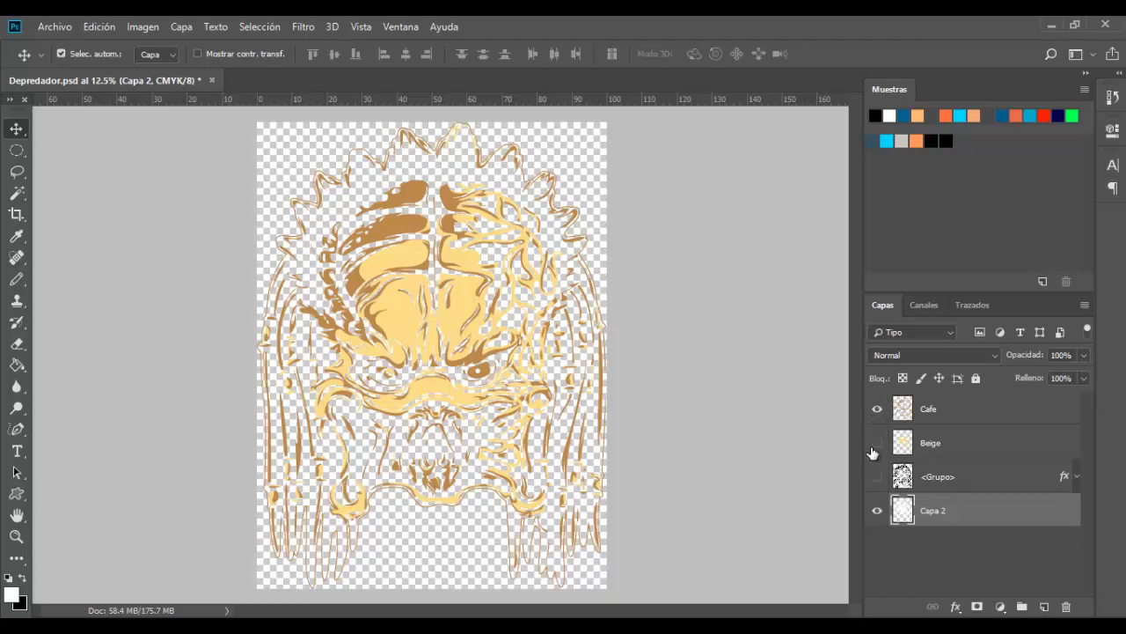
click(878, 443)
click(879, 409)
click(877, 511)
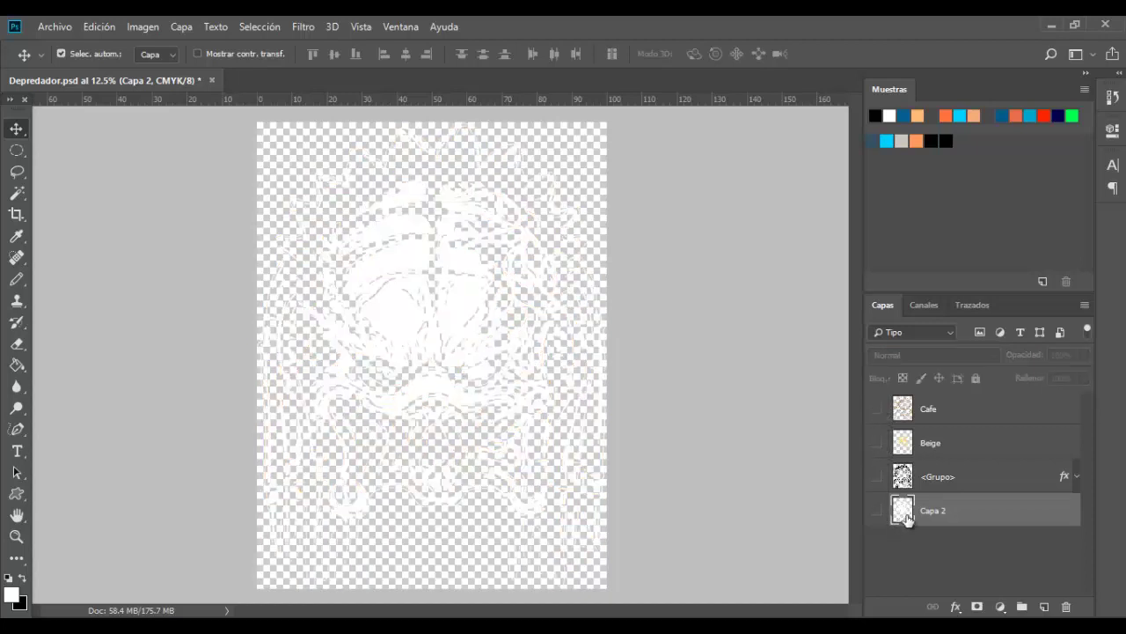
click(878, 476)
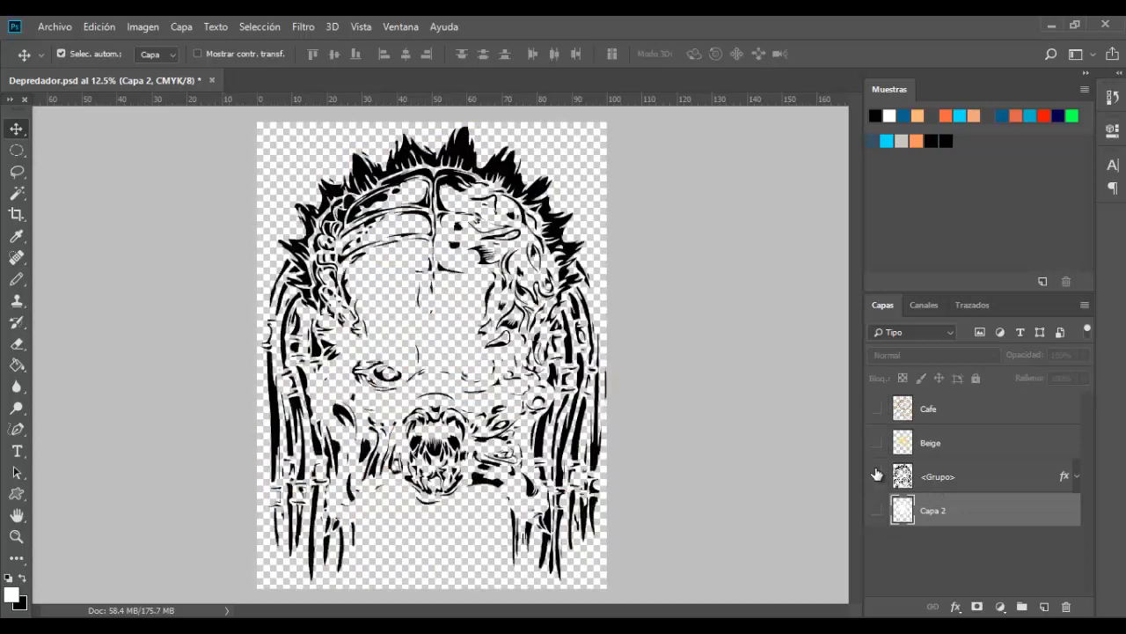
click(878, 442)
click(879, 410)
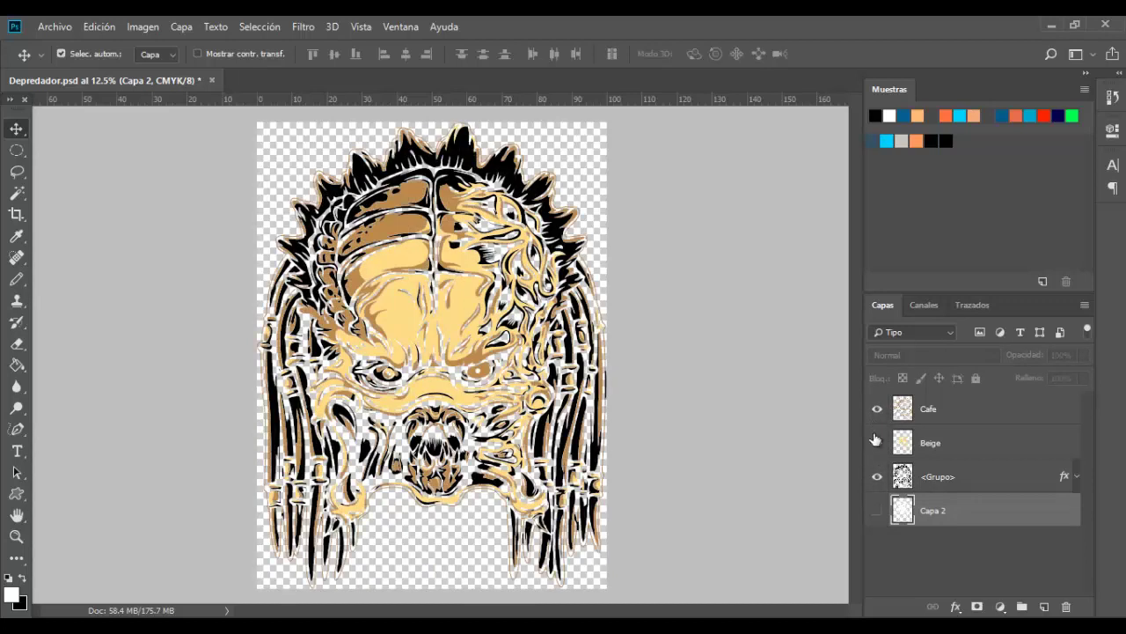
Create Capa 3 below Capa 2 and fill it using the Paint Bucket, with black as colour
click(1045, 607)
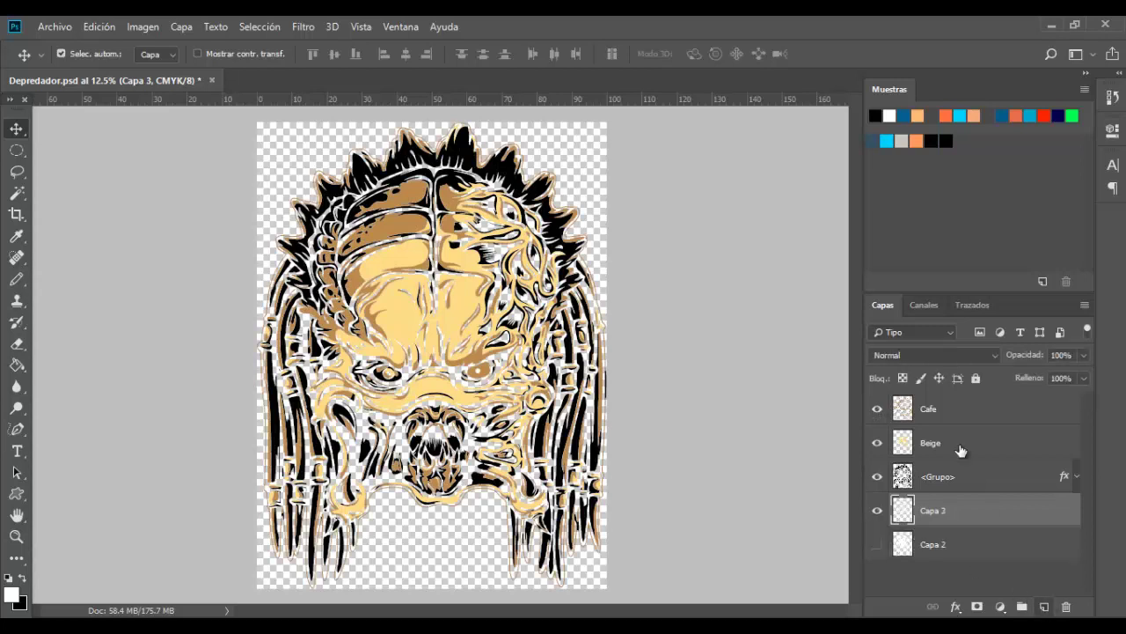
mouse_move(950, 515)
mouse_down()
mouse_move(948, 573)
mouse_move(933, 563)
mouse_up()
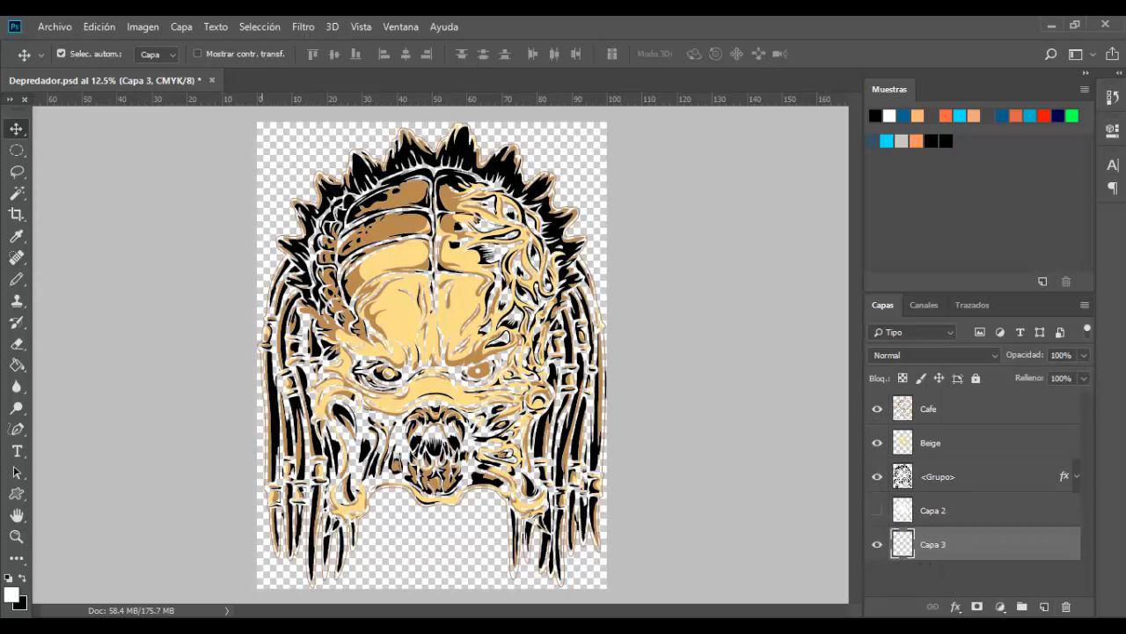
click(16, 364)
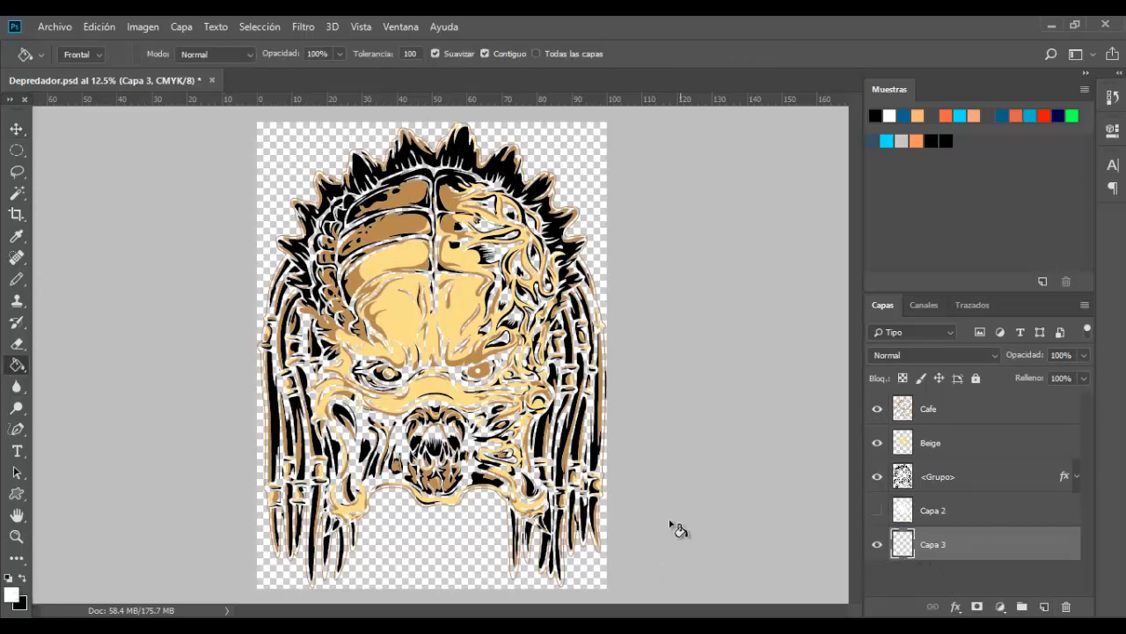
click(483, 560)
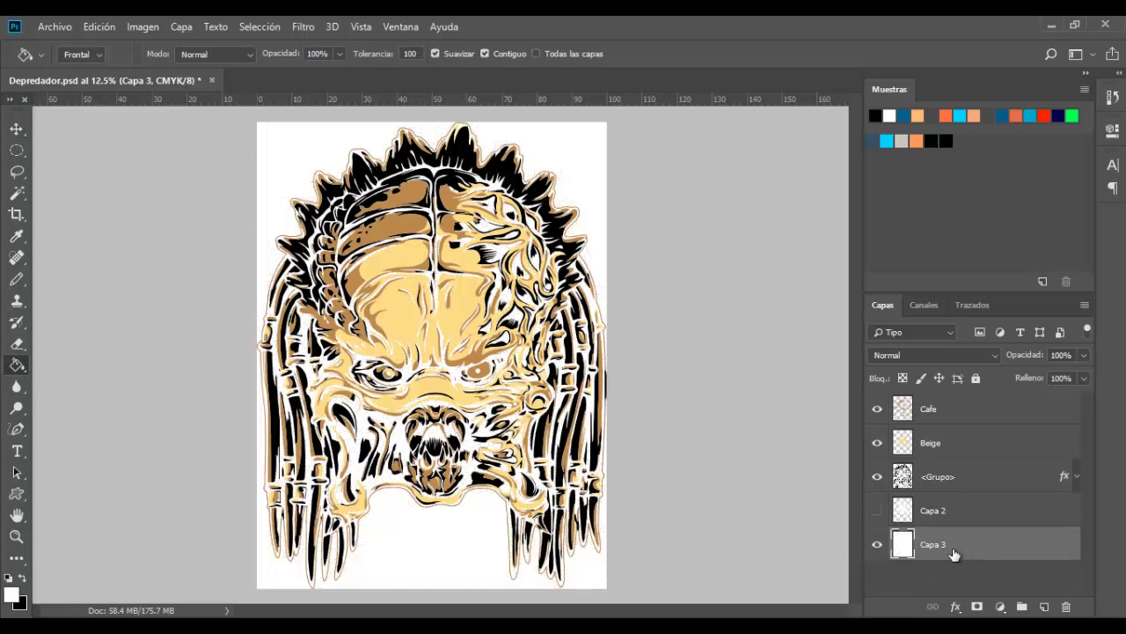
click(8, 578)
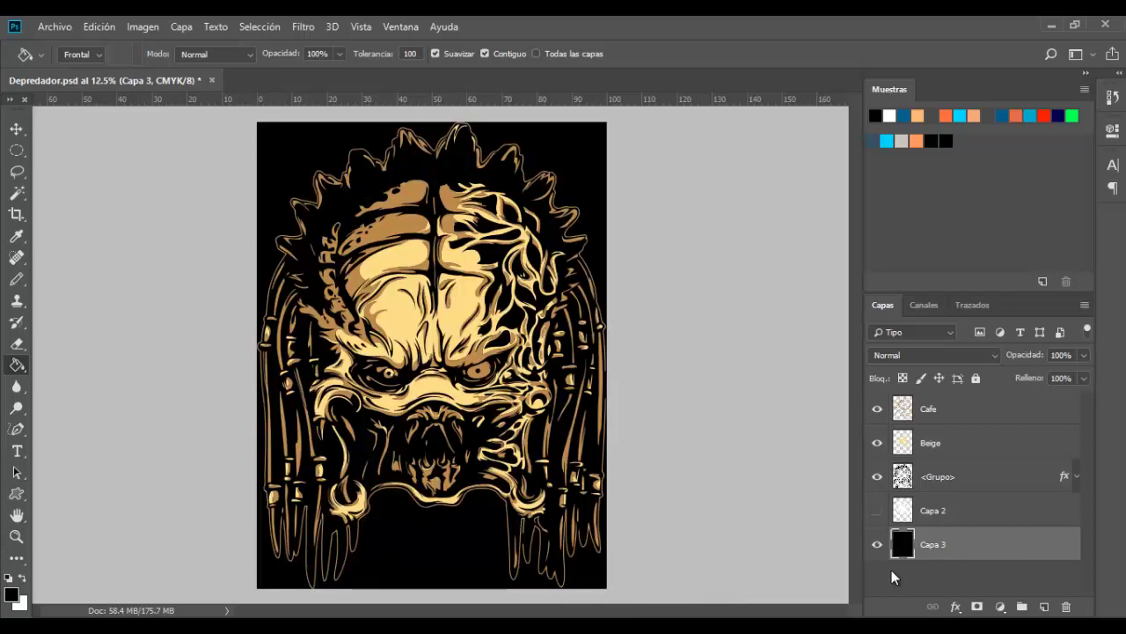
click(889, 479)
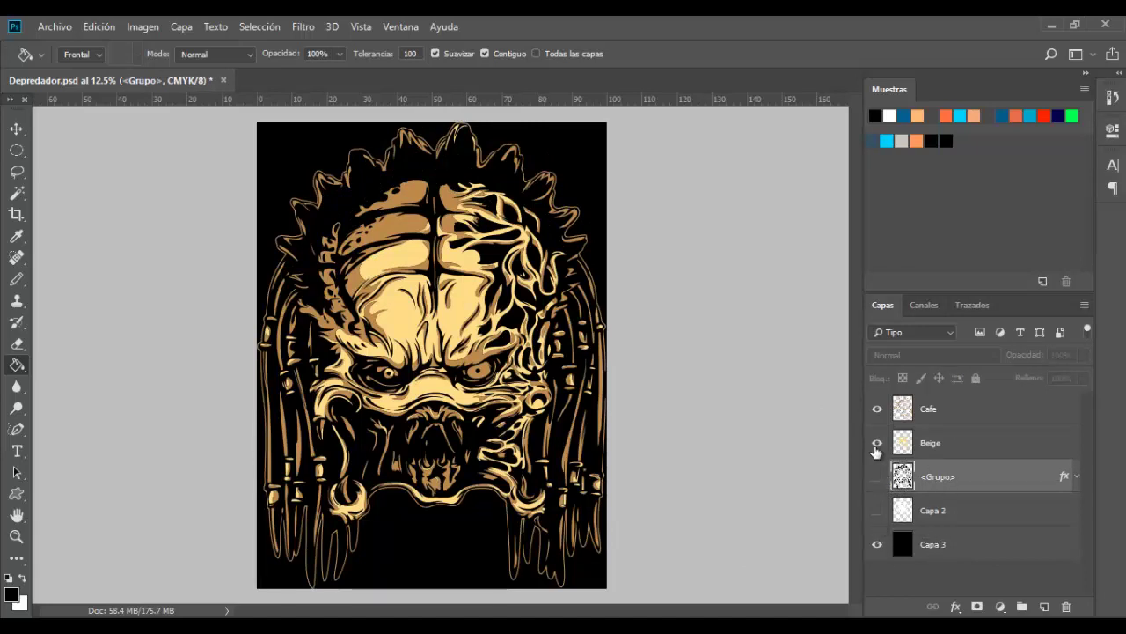
Preview the white Capa 2 base with the Beige and Cafe layers over the black background
click(878, 443)
click(877, 409)
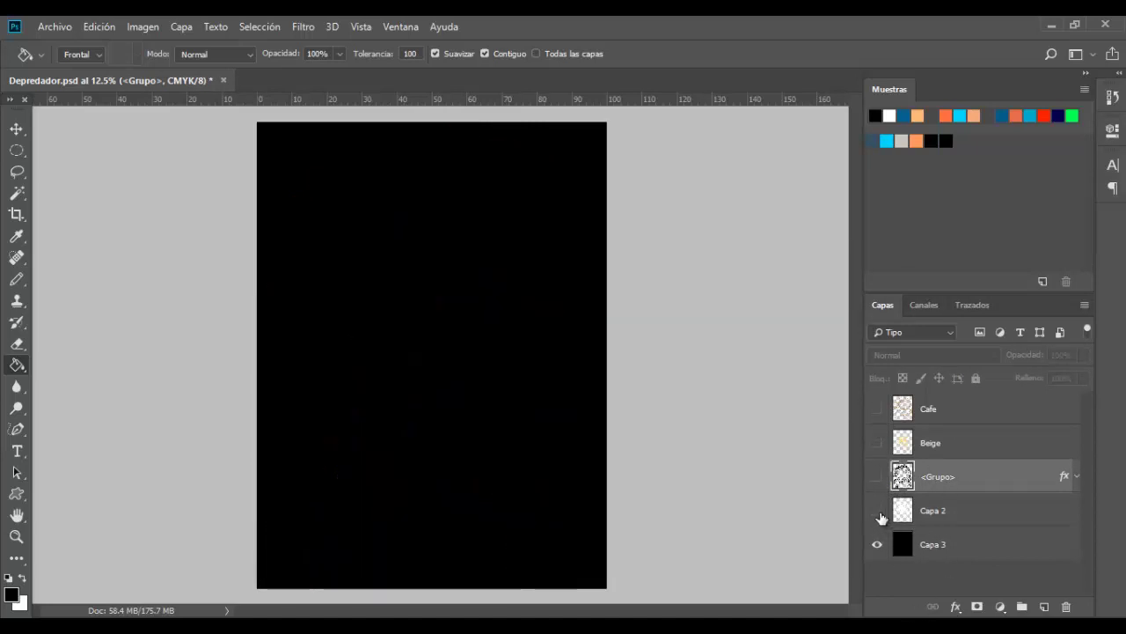
click(879, 513)
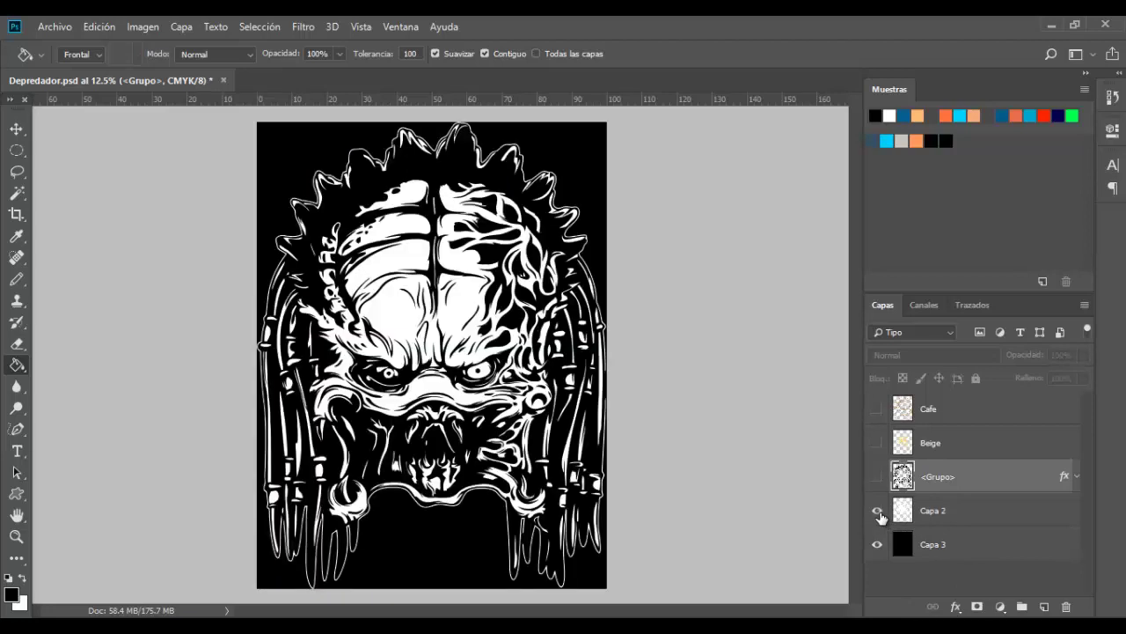
click(942, 449)
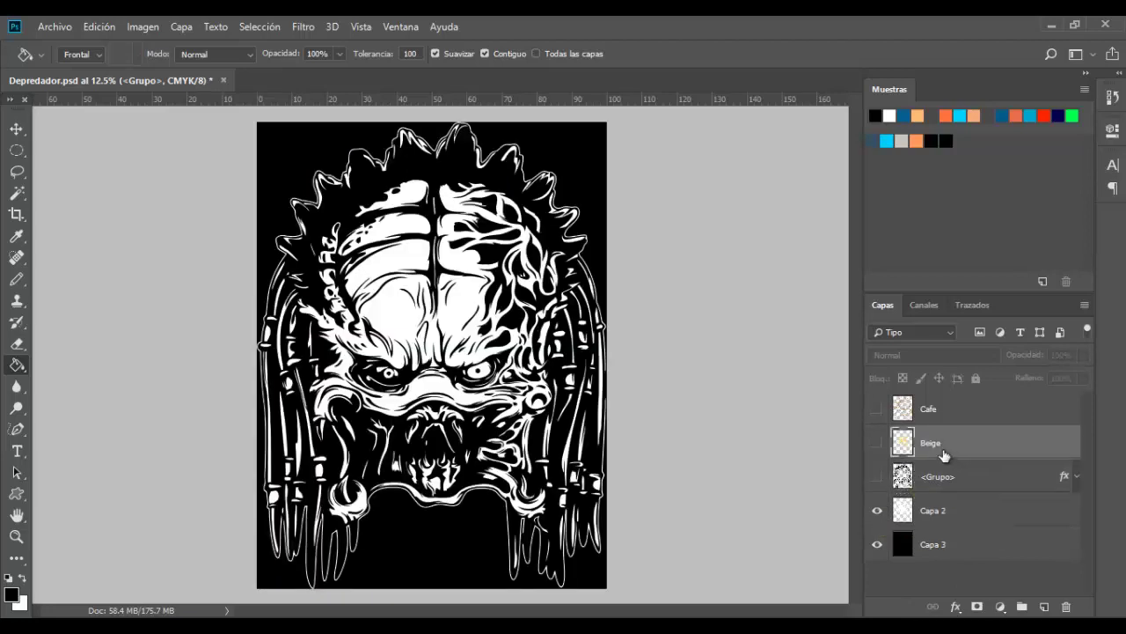
click(877, 443)
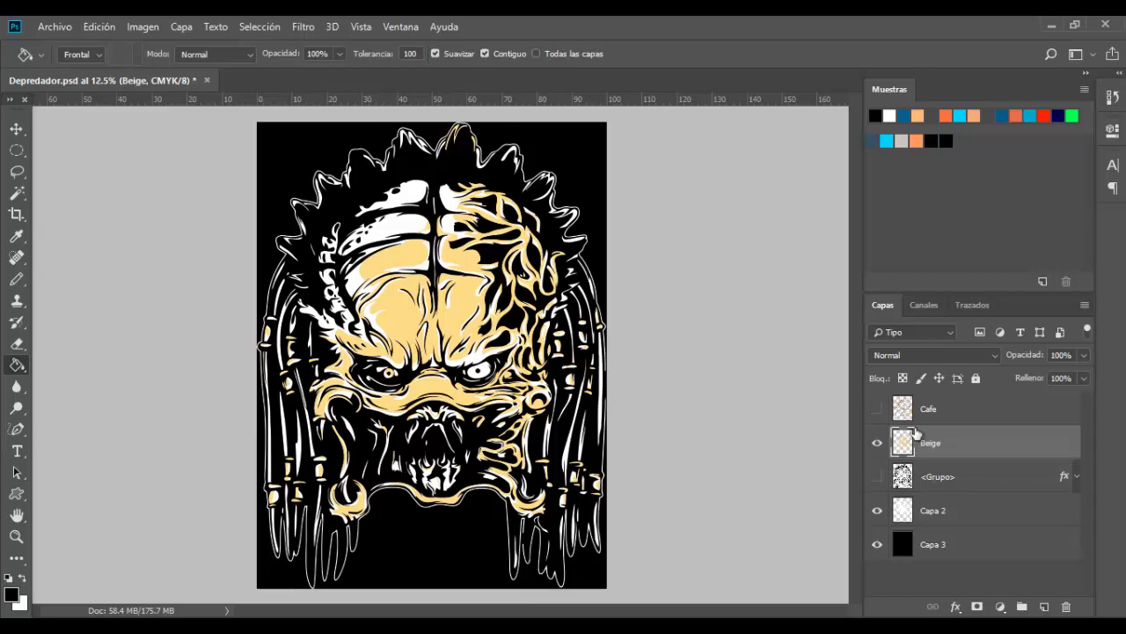
click(956, 419)
click(877, 410)
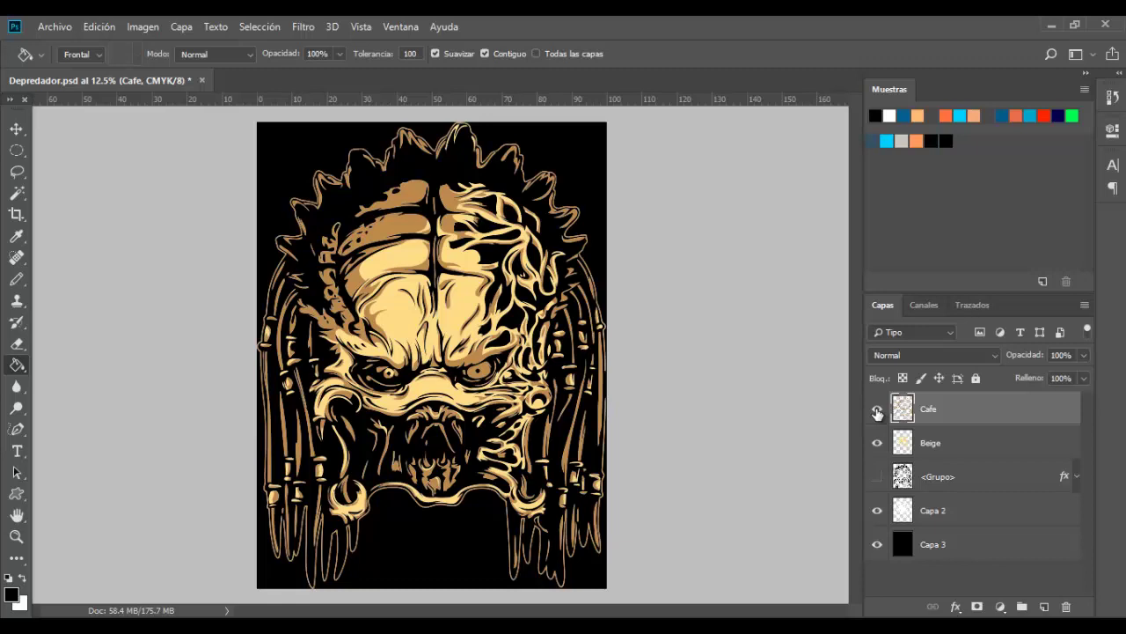
Hide Cafe, Beige and the black Capa 3, leaving only the white Capa 2 visible
click(877, 410)
click(877, 444)
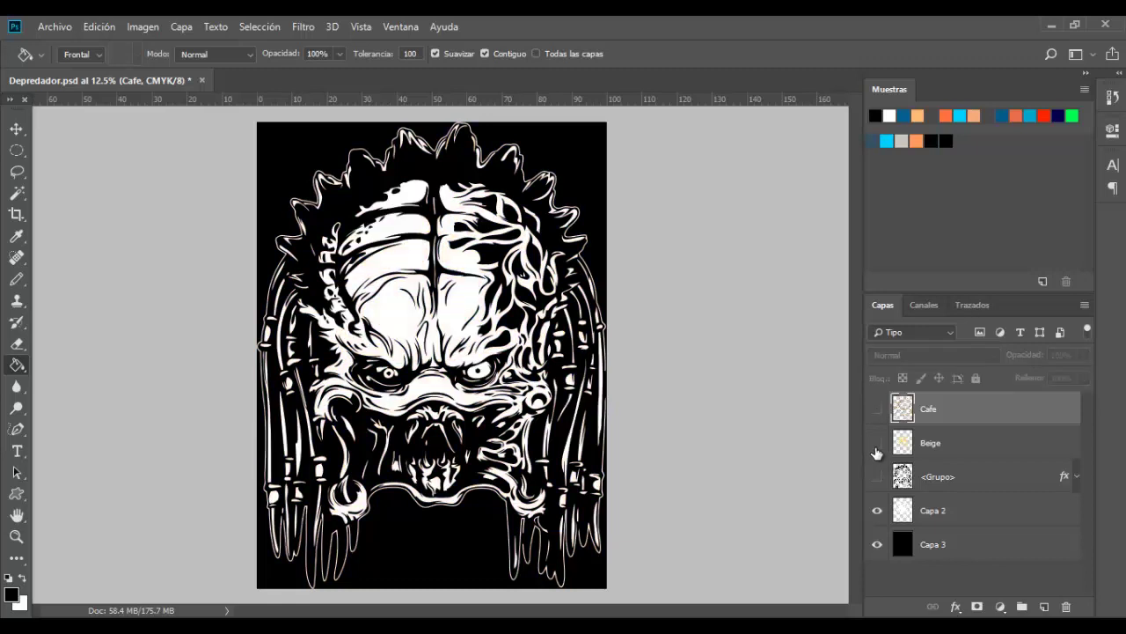
click(877, 511)
mouse_move(877, 512)
mouse_down()
mouse_move(881, 423)
mouse_move(880, 512)
mouse_up()
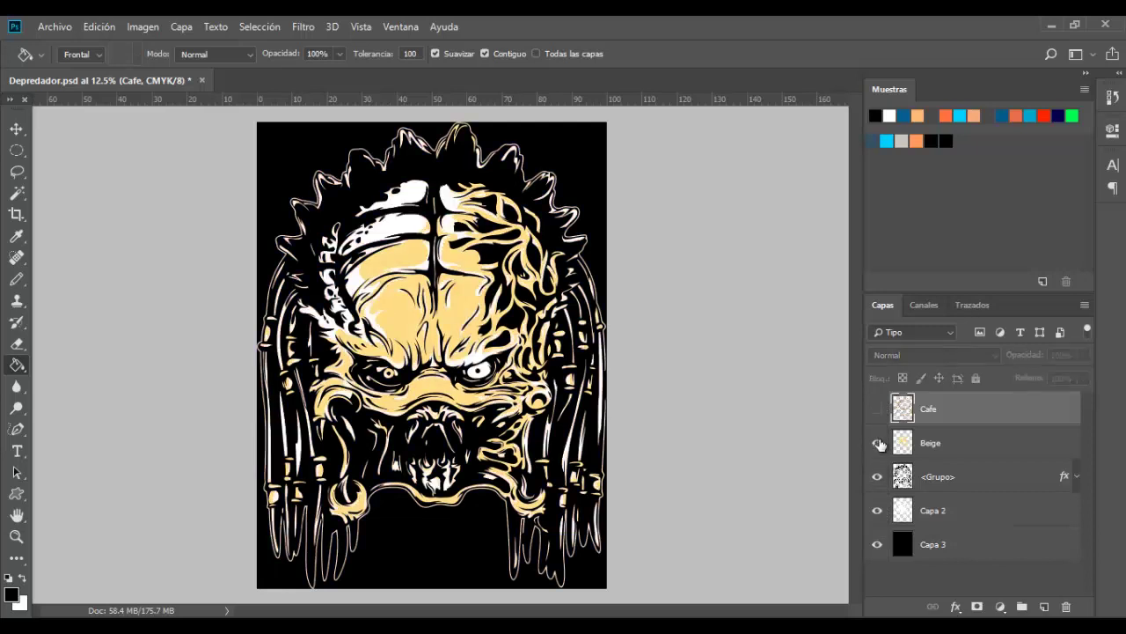
click(879, 511)
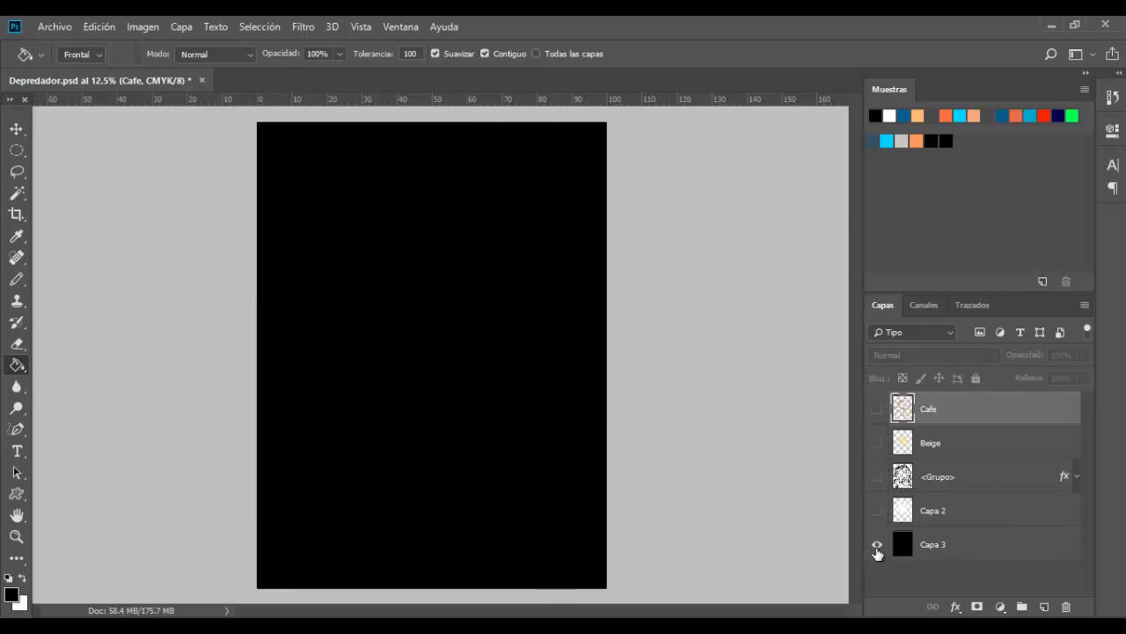
click(878, 544)
click(927, 545)
Rename Capa 2 to 'base blanca' and show the Grupo, Beige and Cafe layers again
click(875, 512)
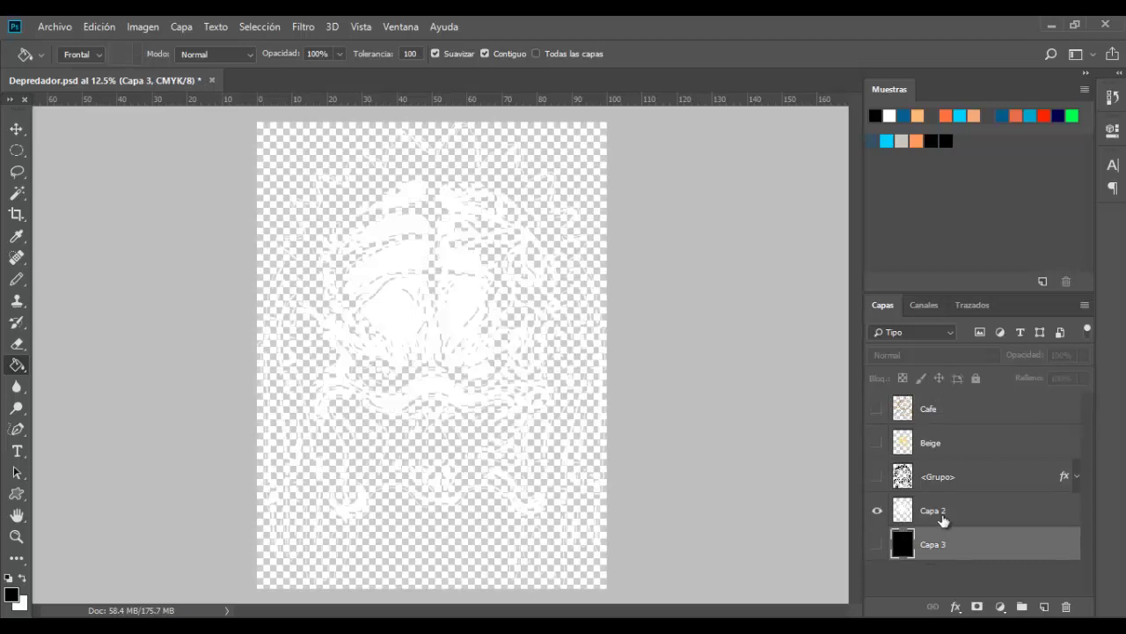
click(943, 520)
double_click(934, 510)
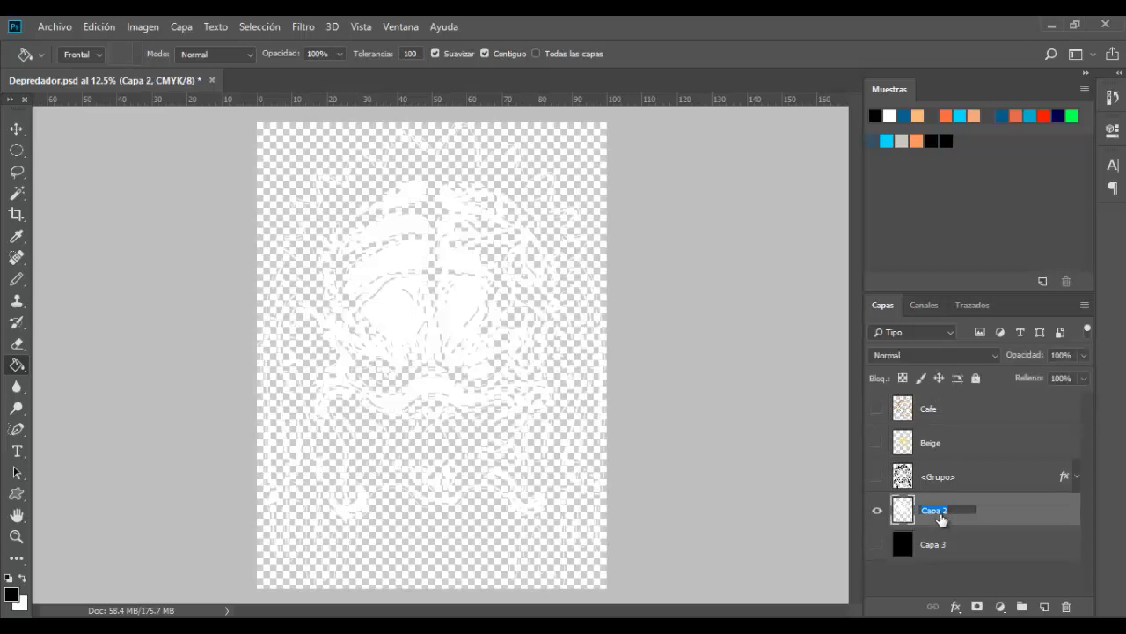
text(base blanca)
click(877, 476)
click(877, 445)
click(878, 408)
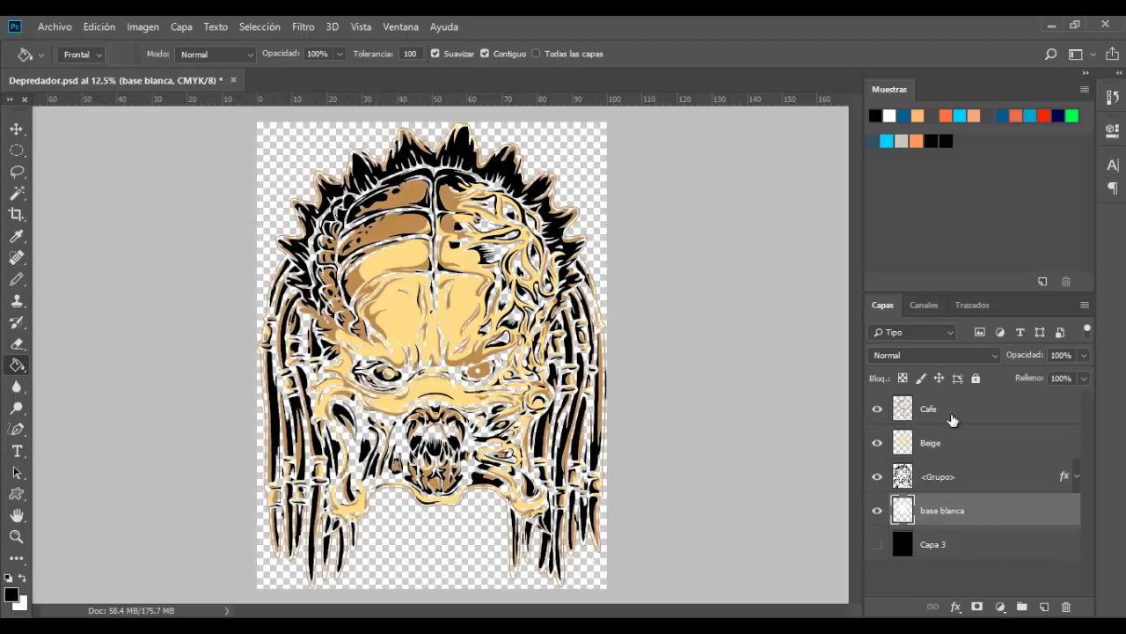
click(950, 421)
Add a white-filled layer below base blanca and name it 'fondo'
click(1045, 606)
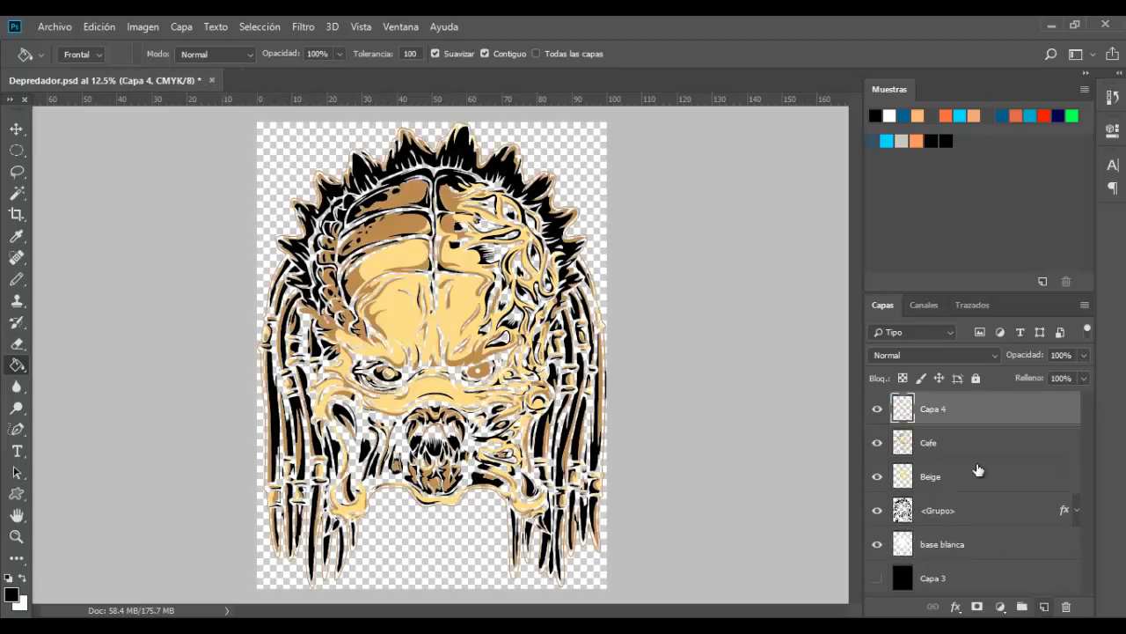
drag(949, 408, 946, 547)
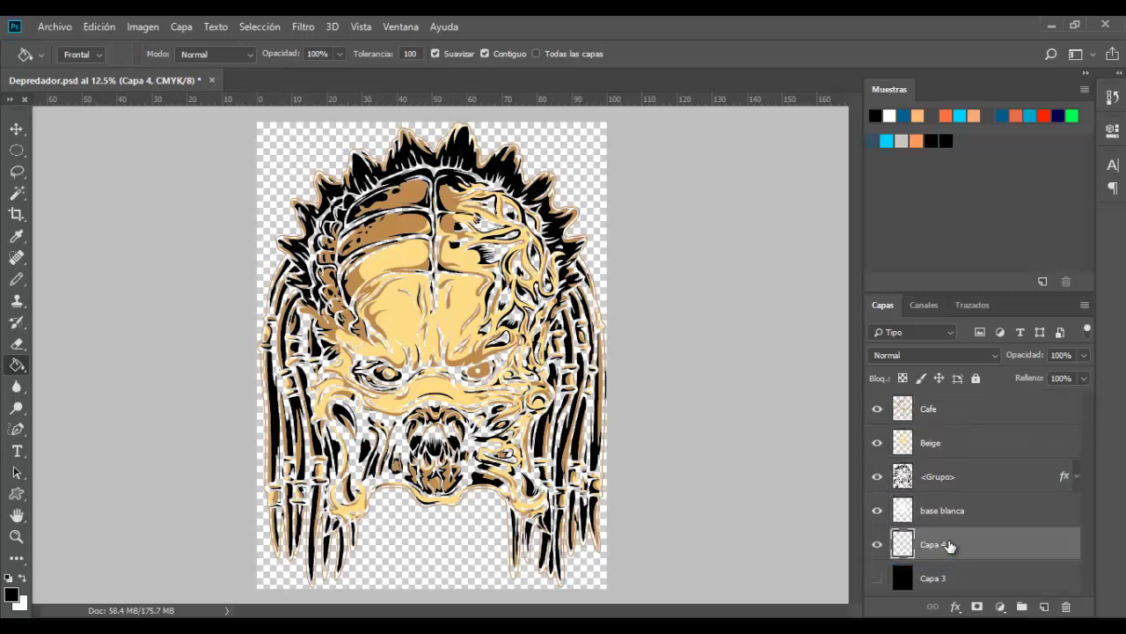
click(22, 578)
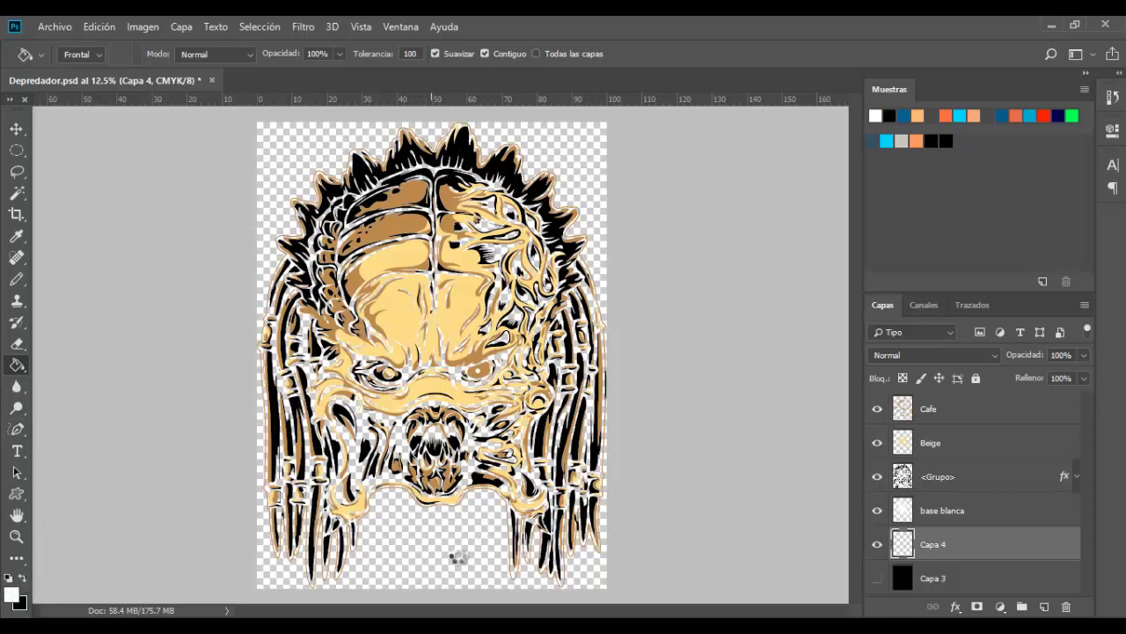
click(457, 557)
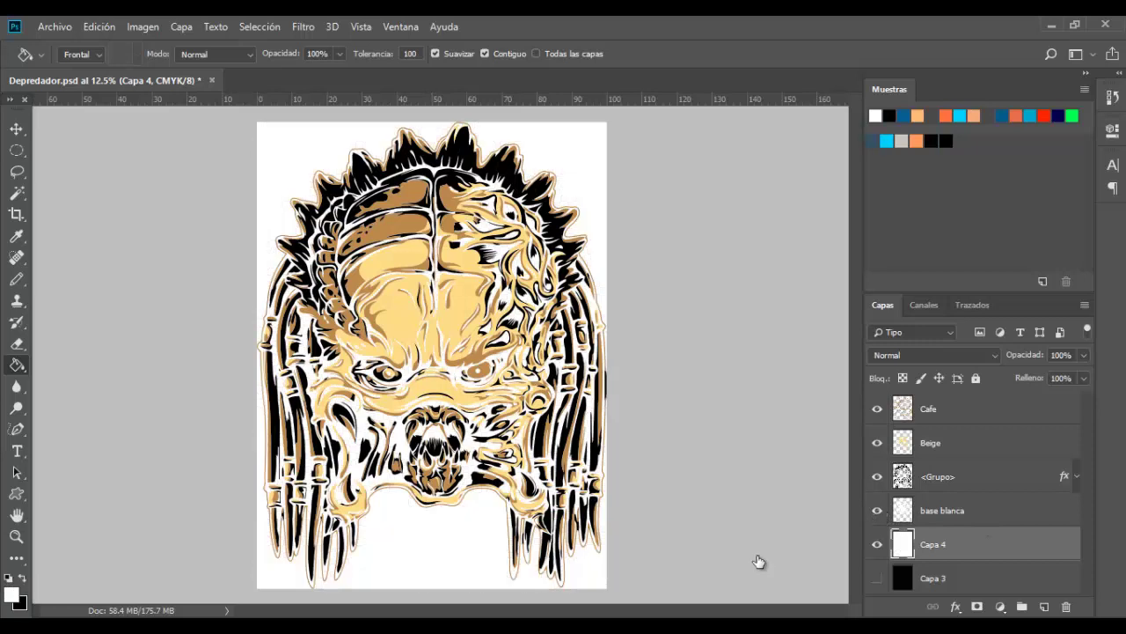
click(15, 128)
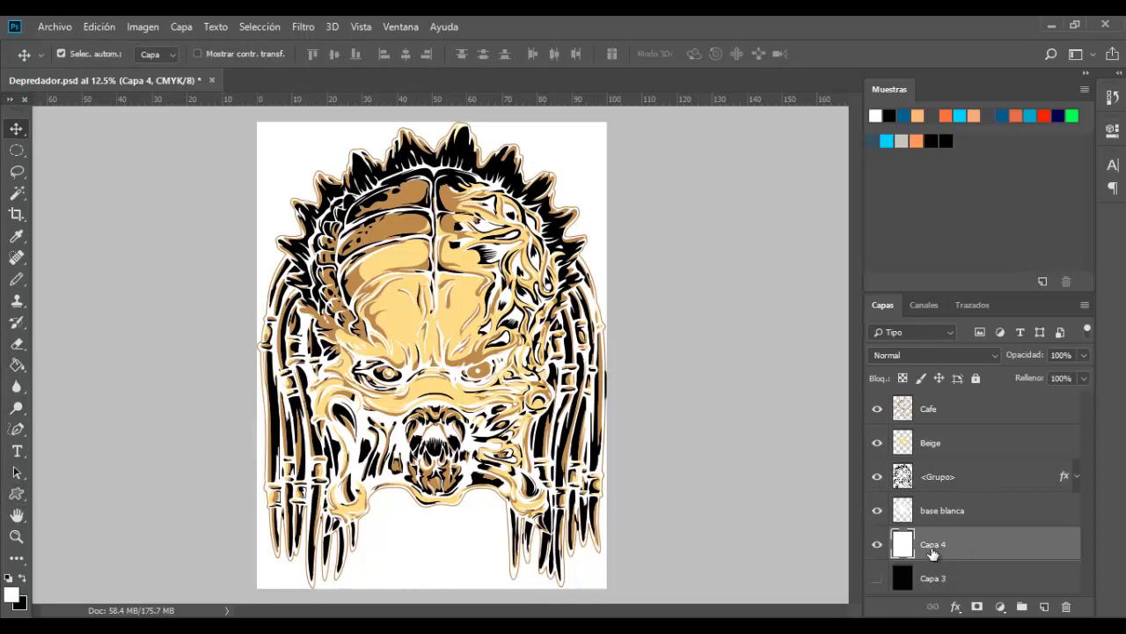
double_click(932, 549)
text(fondo)
click(940, 588)
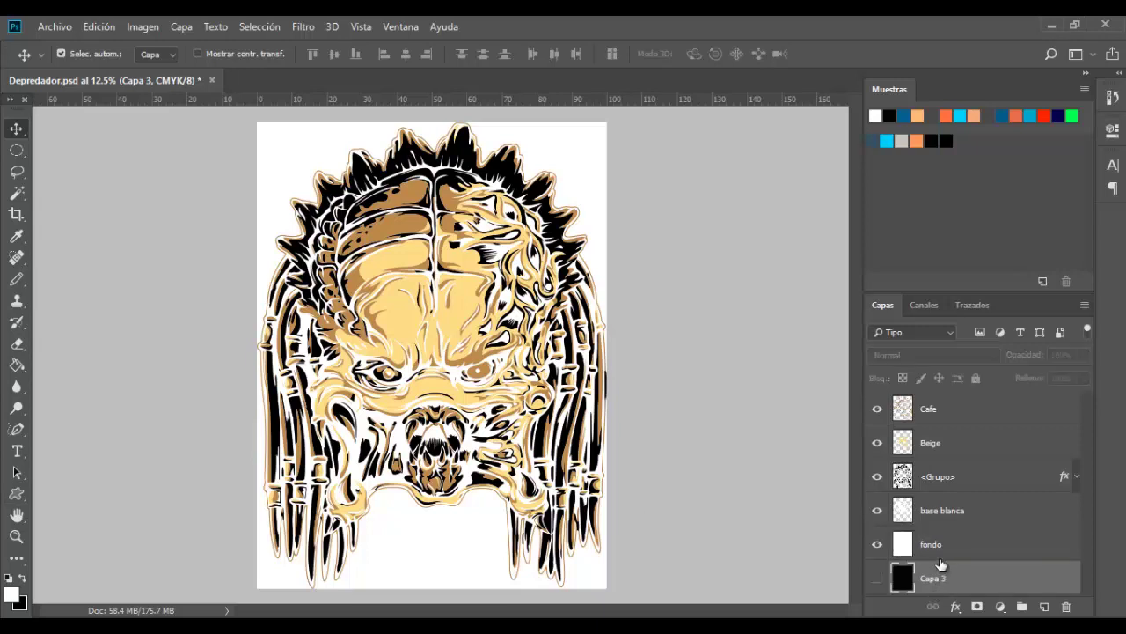
click(939, 546)
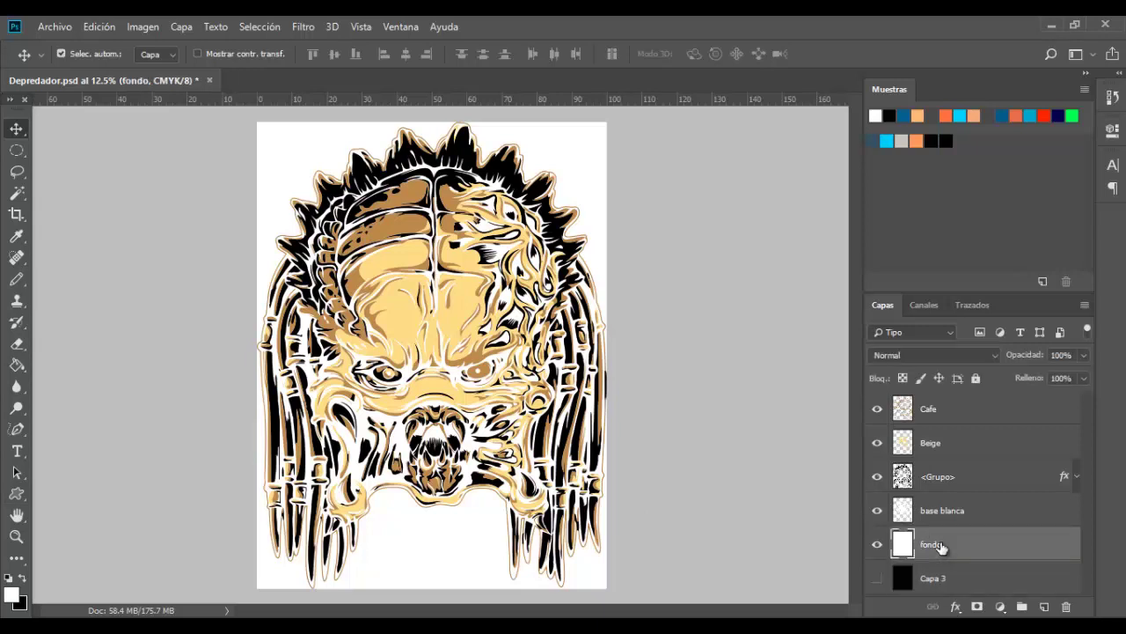
Draw a black crosshair registration target at the page's top-left and rasterize it
click(16, 498)
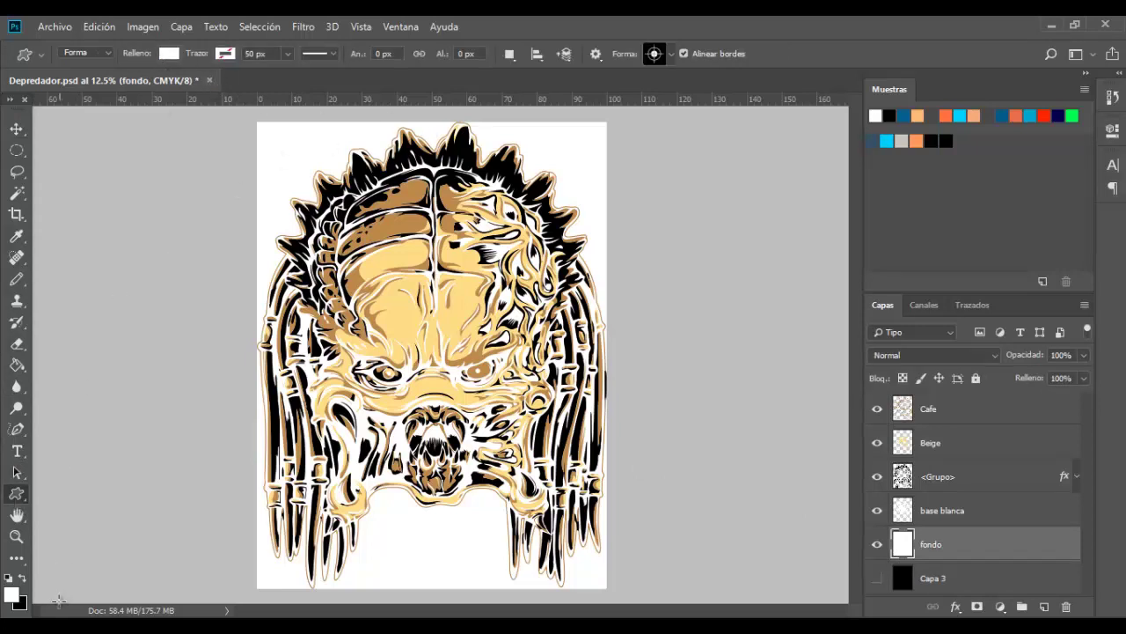
click(168, 53)
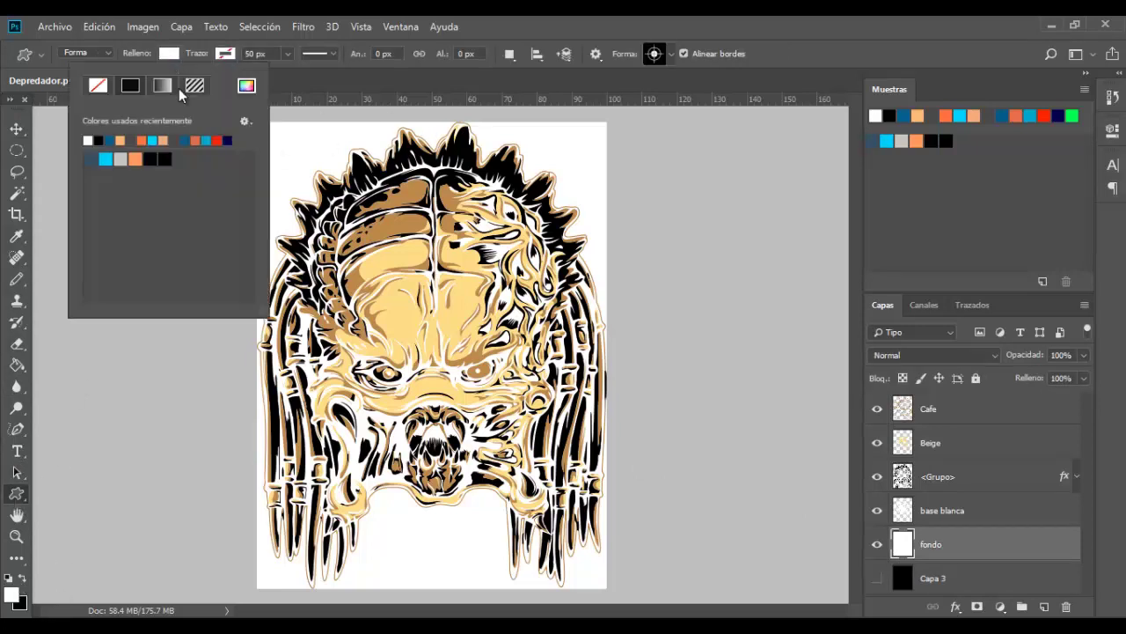
click(98, 140)
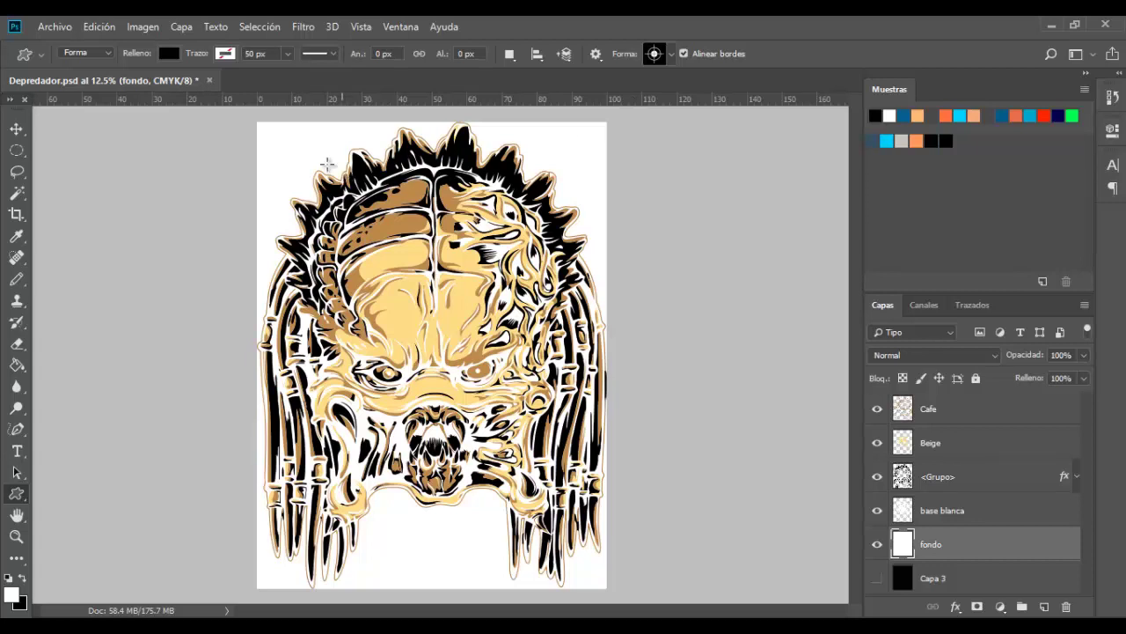
drag(285, 148, 305, 167)
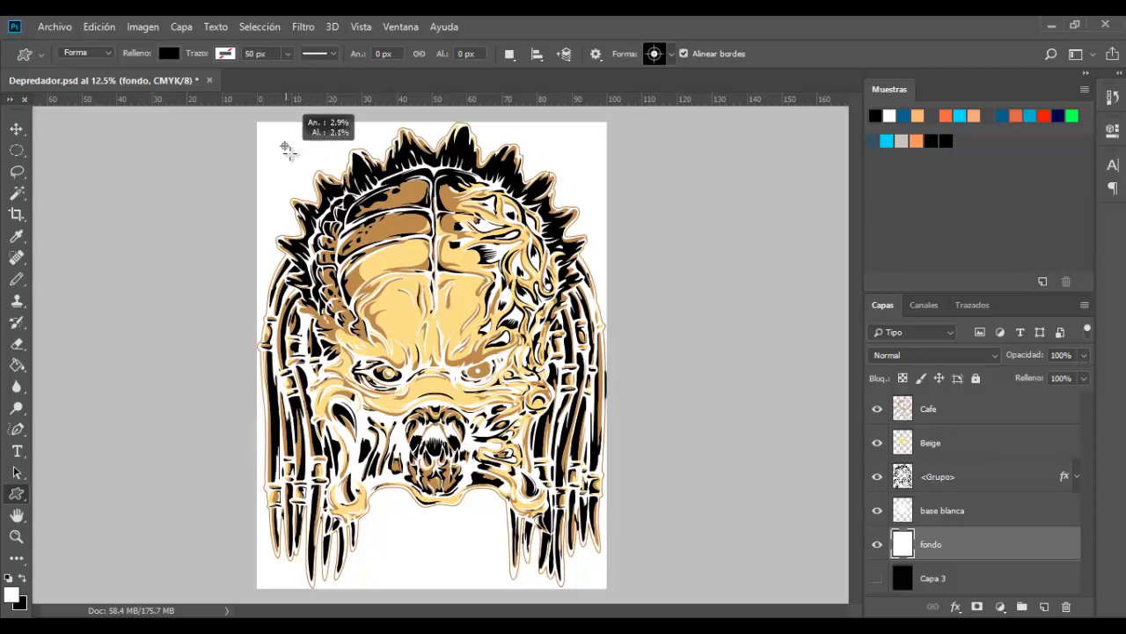
click(16, 129)
right_click(933, 544)
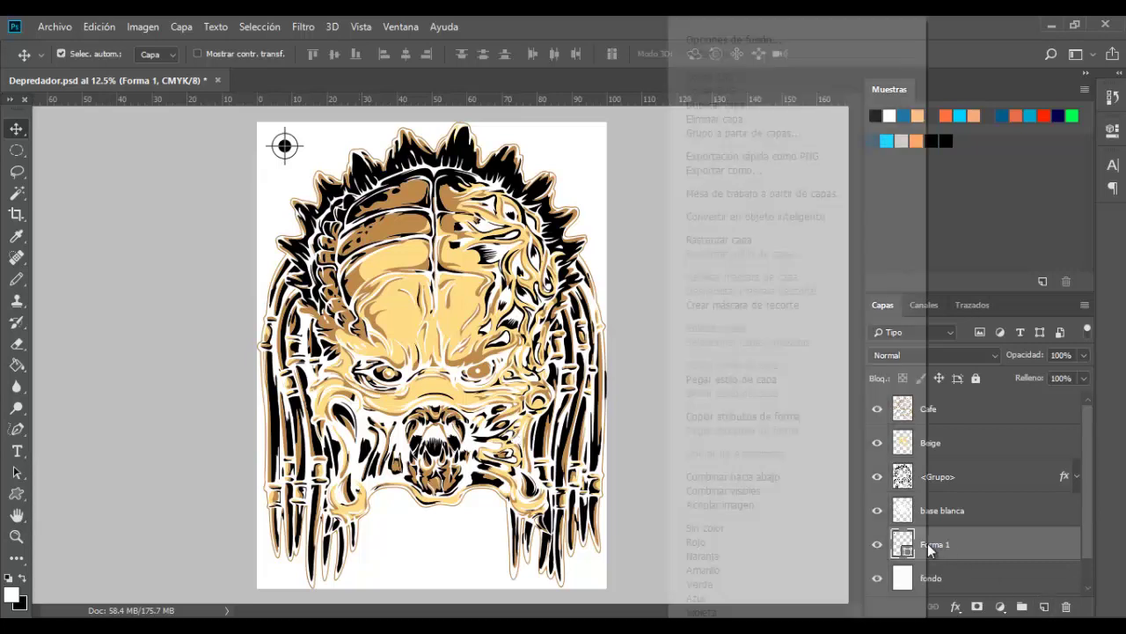
click(747, 239)
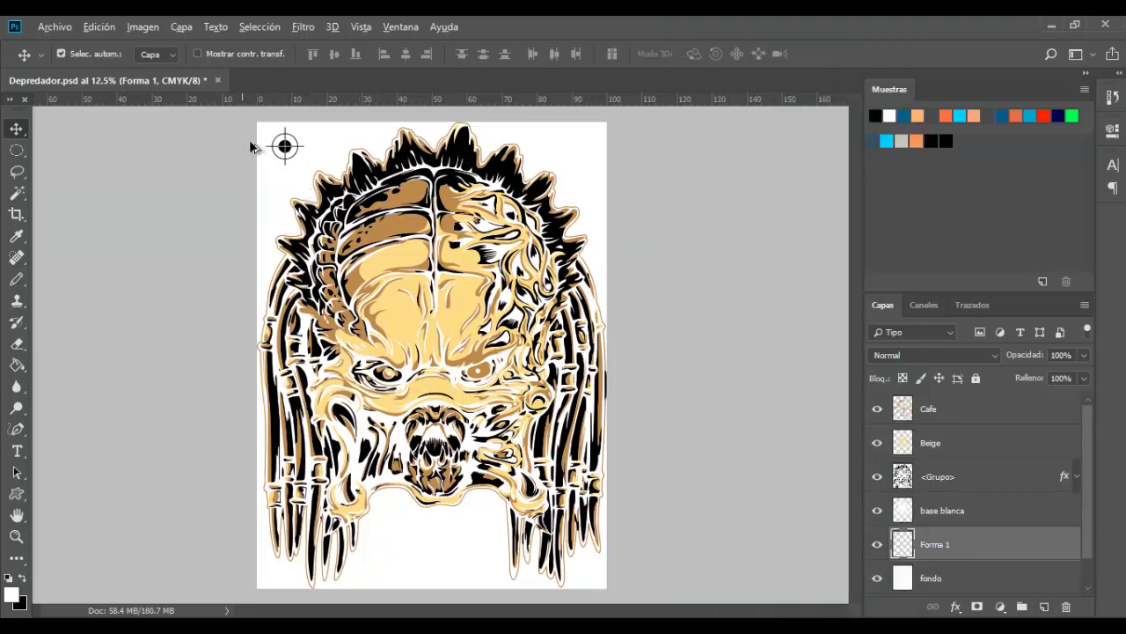
Copy the registration target to the top-right corner and the bottom centre of the page
drag(286, 148, 586, 149)
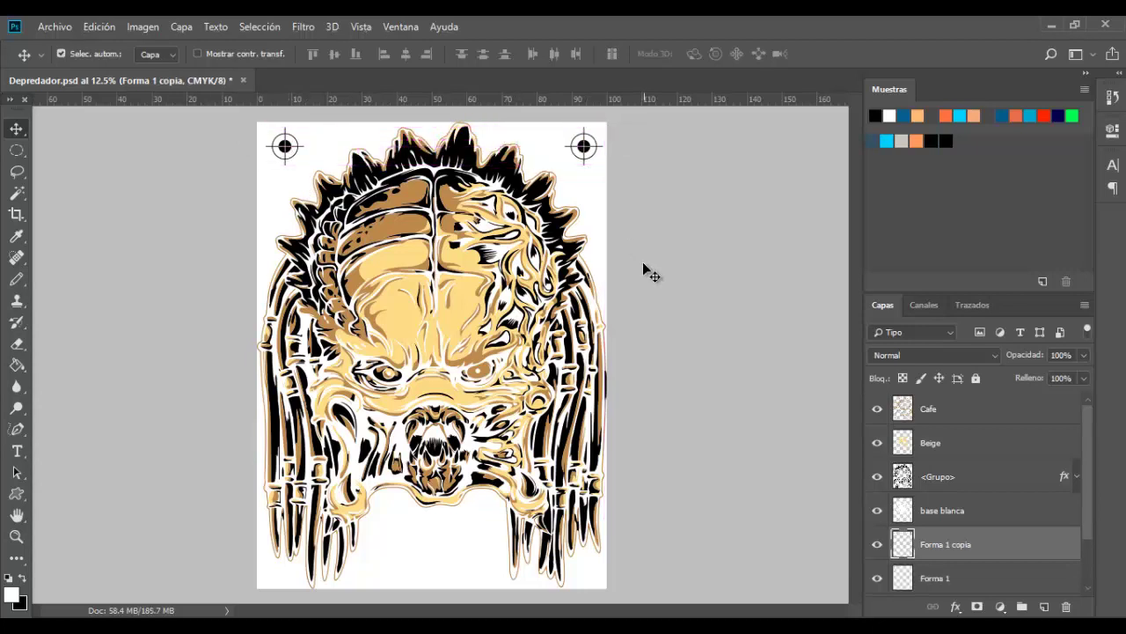
right_click(959, 545)
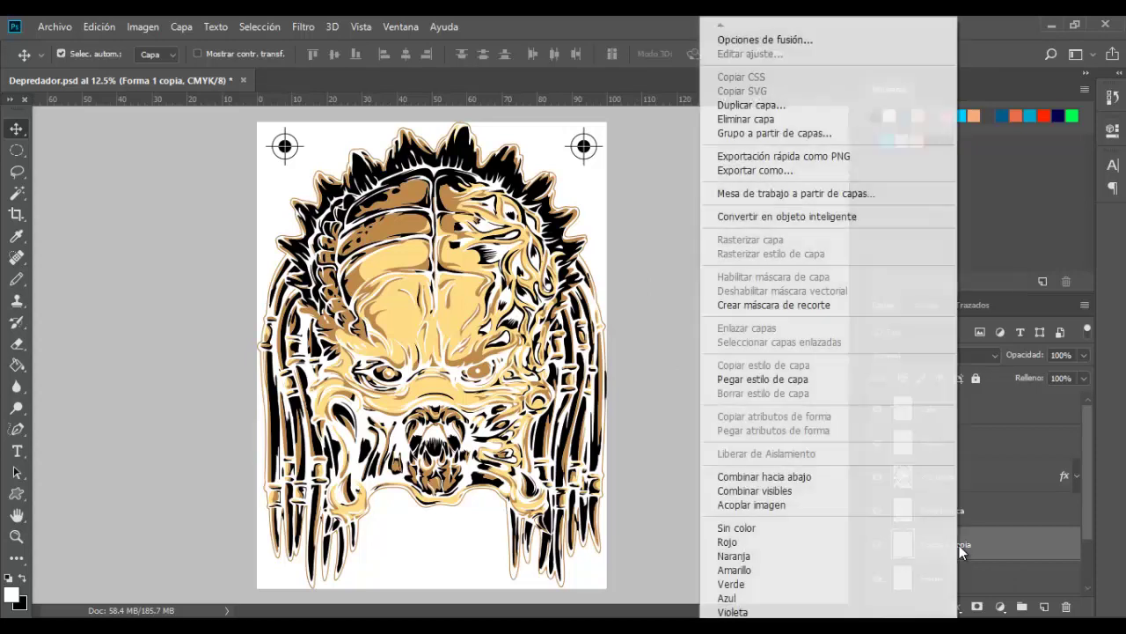
click(748, 104)
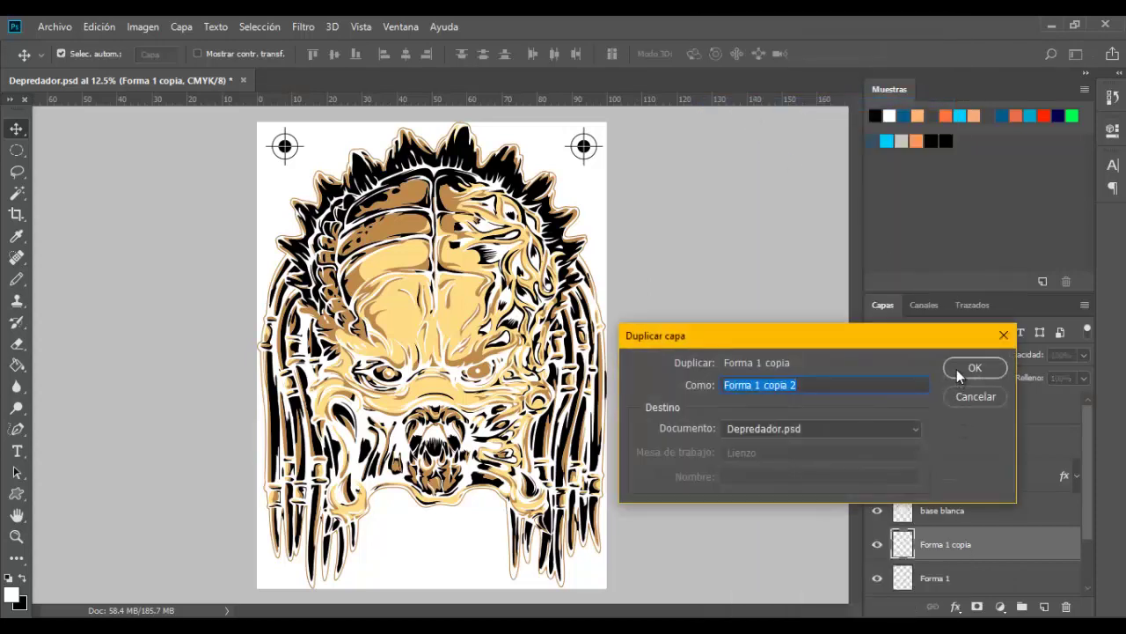
click(973, 369)
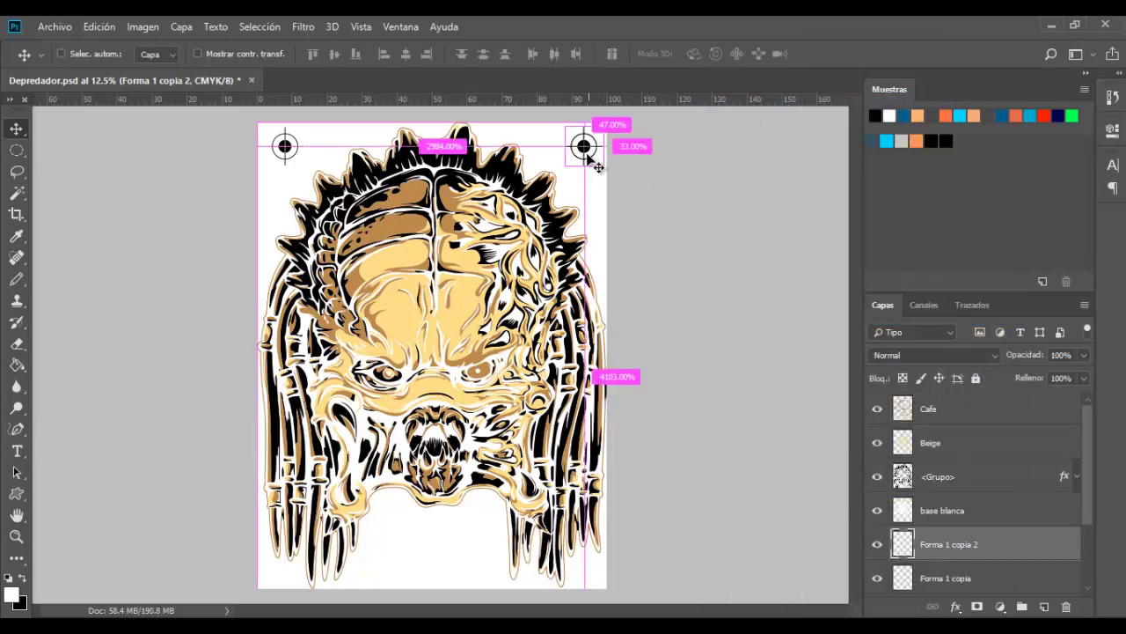
mouse_move(596, 166)
mouse_down()
mouse_move(444, 564)
mouse_move(430, 571)
mouse_up()
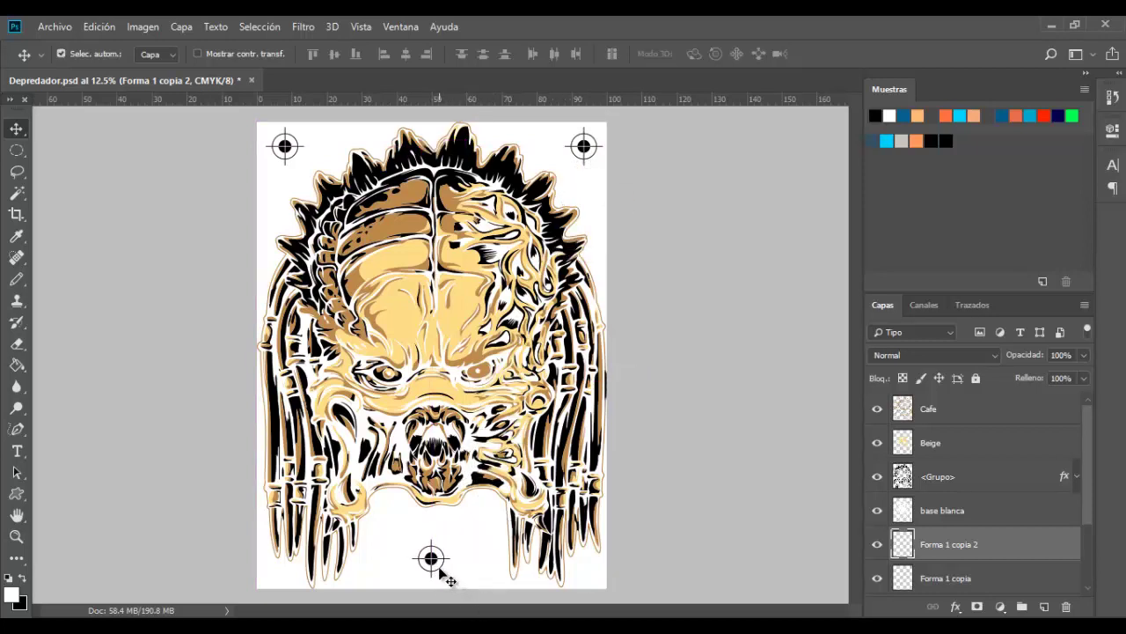
key(ctrl)
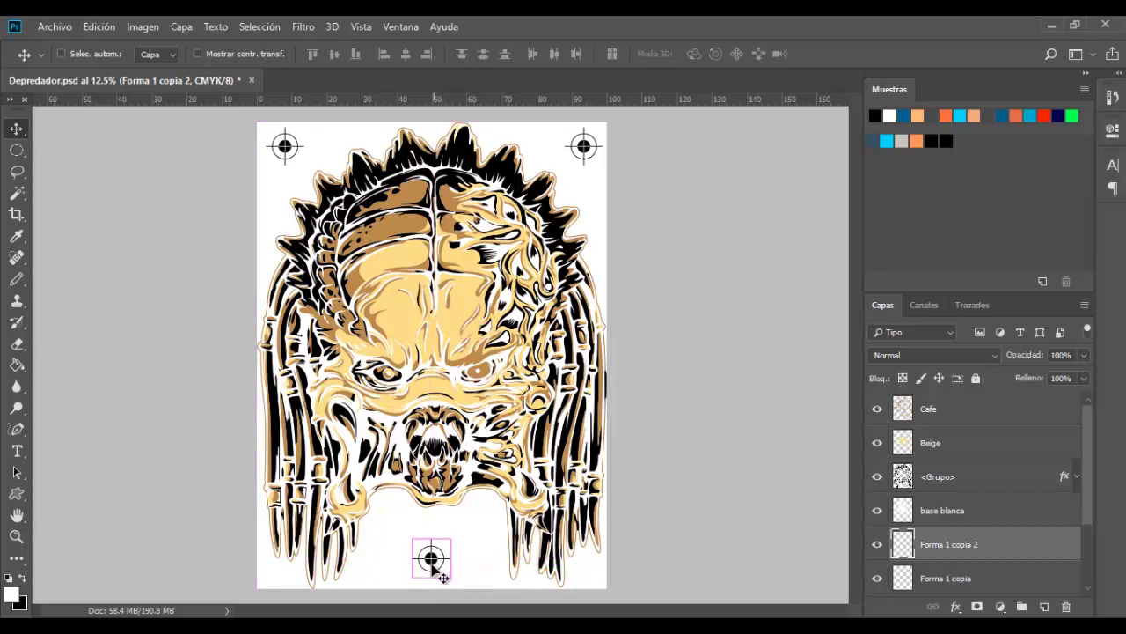
drag(435, 567, 404, 568)
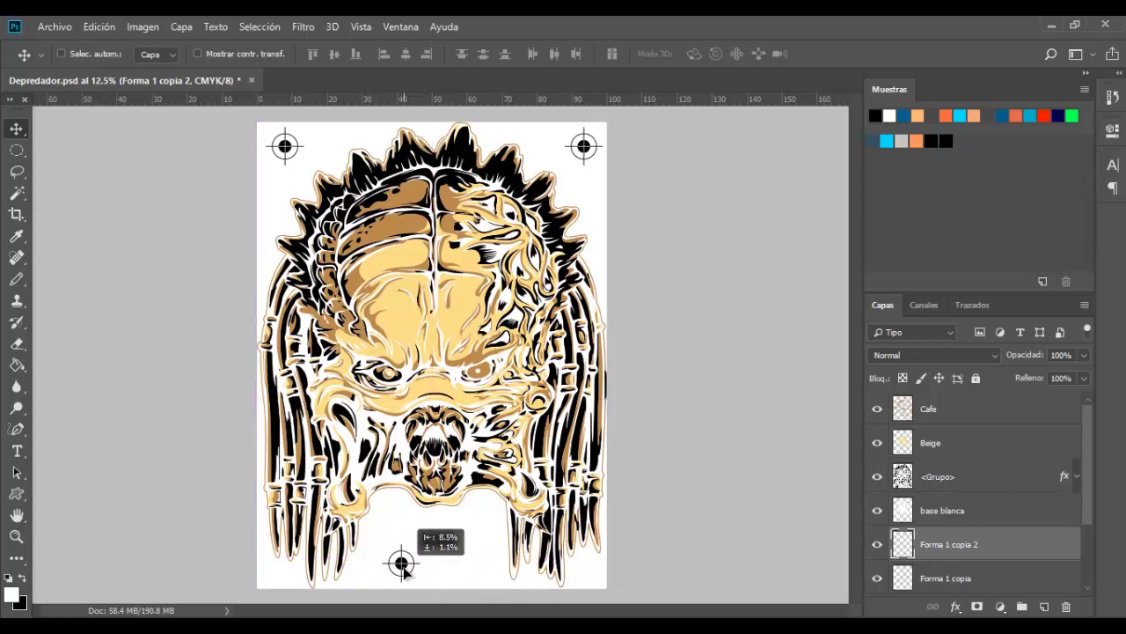
drag(404, 567, 396, 567)
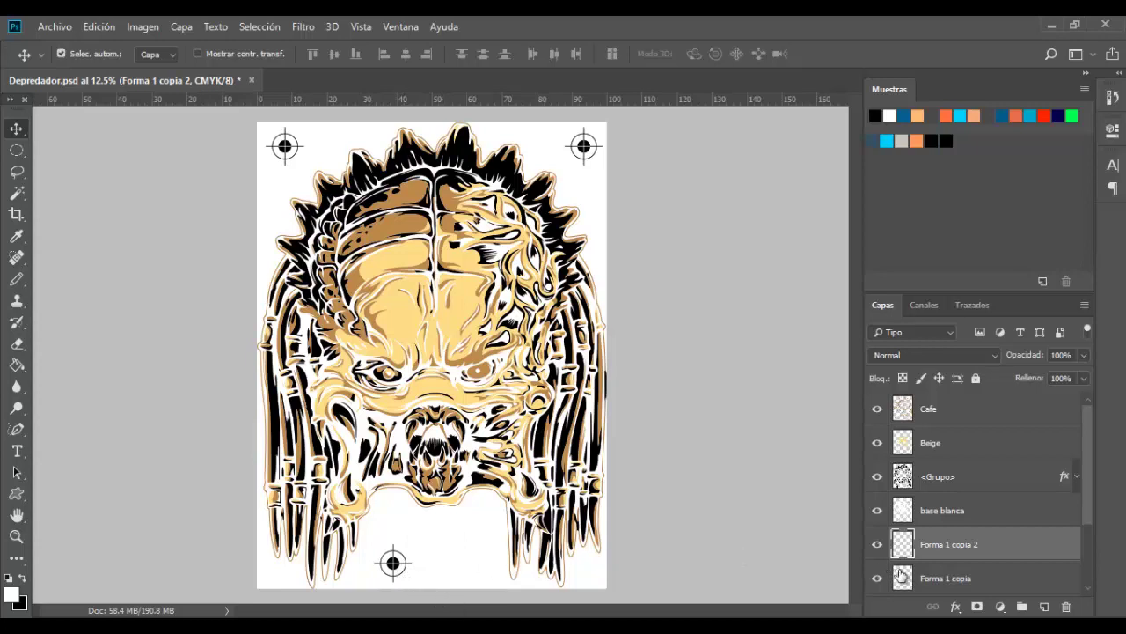
Merge the three target layers into one layer named 'fondo'
click(955, 514)
scroll(953, 475, down, 3)
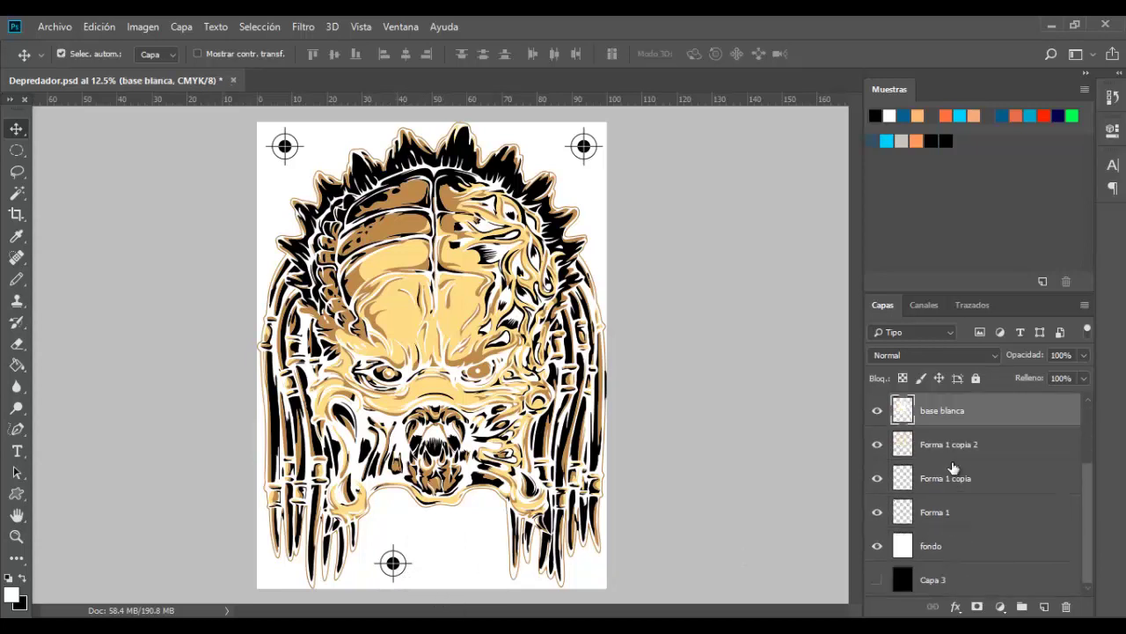
click(968, 450)
shift+click(961, 484)
shift+click(956, 518)
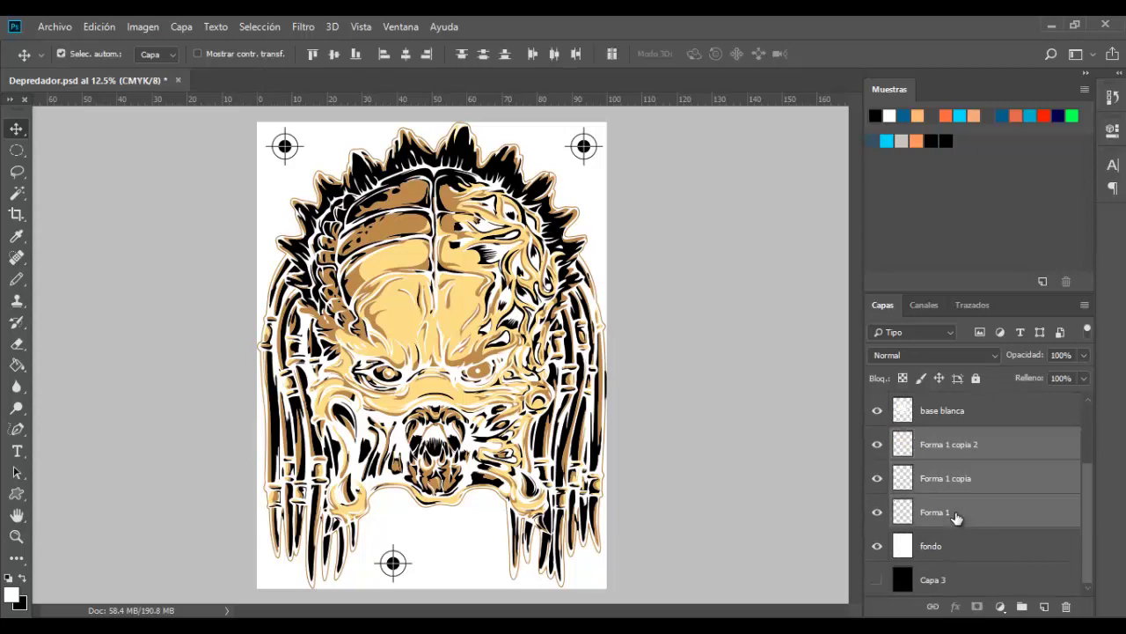
right_click(952, 540)
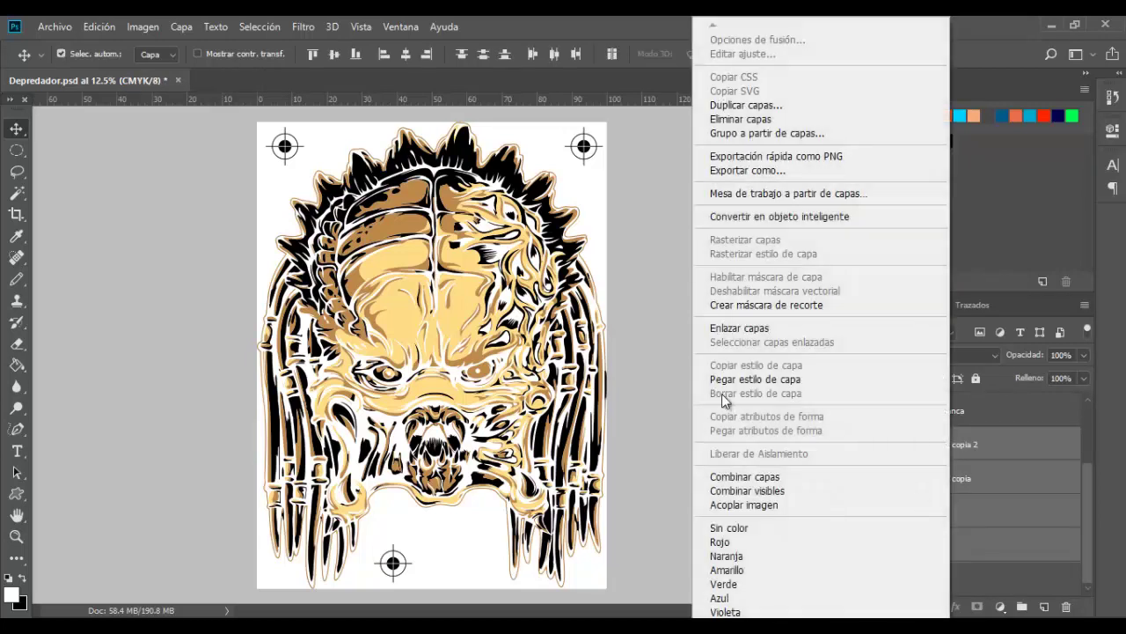
click(739, 476)
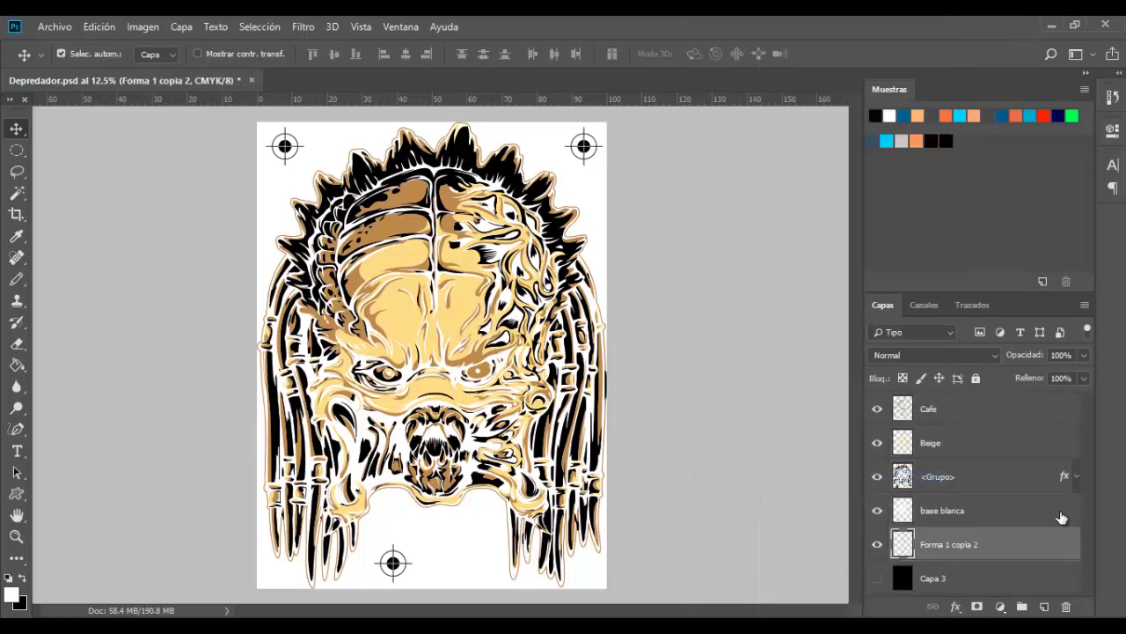
double_click(955, 545)
text(fondo)
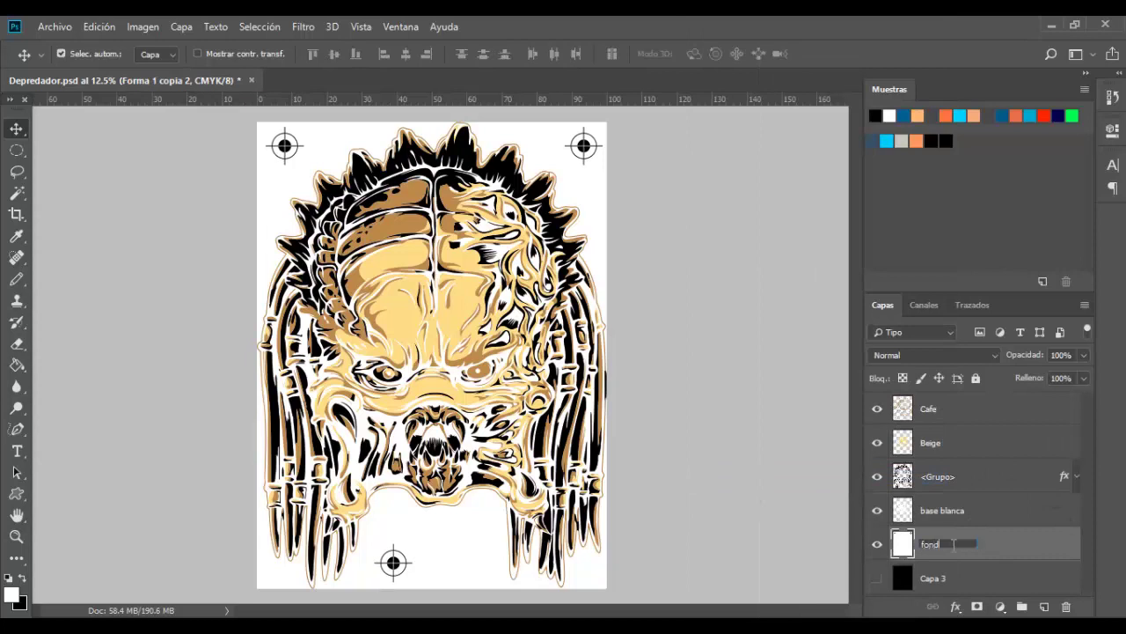
key(Return)
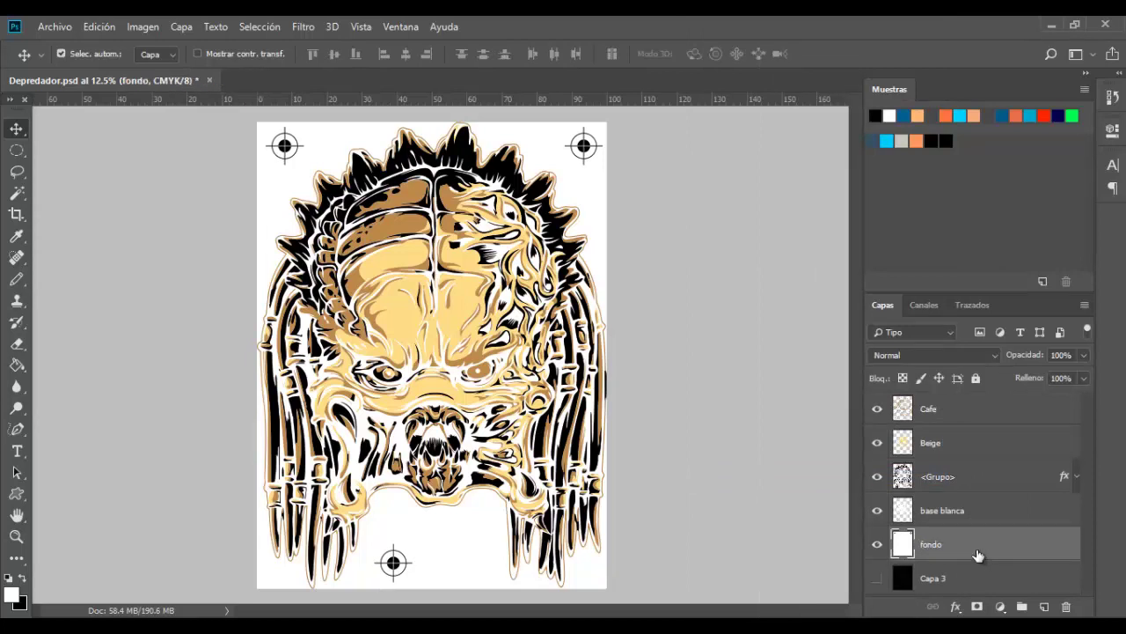
Type the label 'Base Blanca' beside the bottom registration target
click(17, 451)
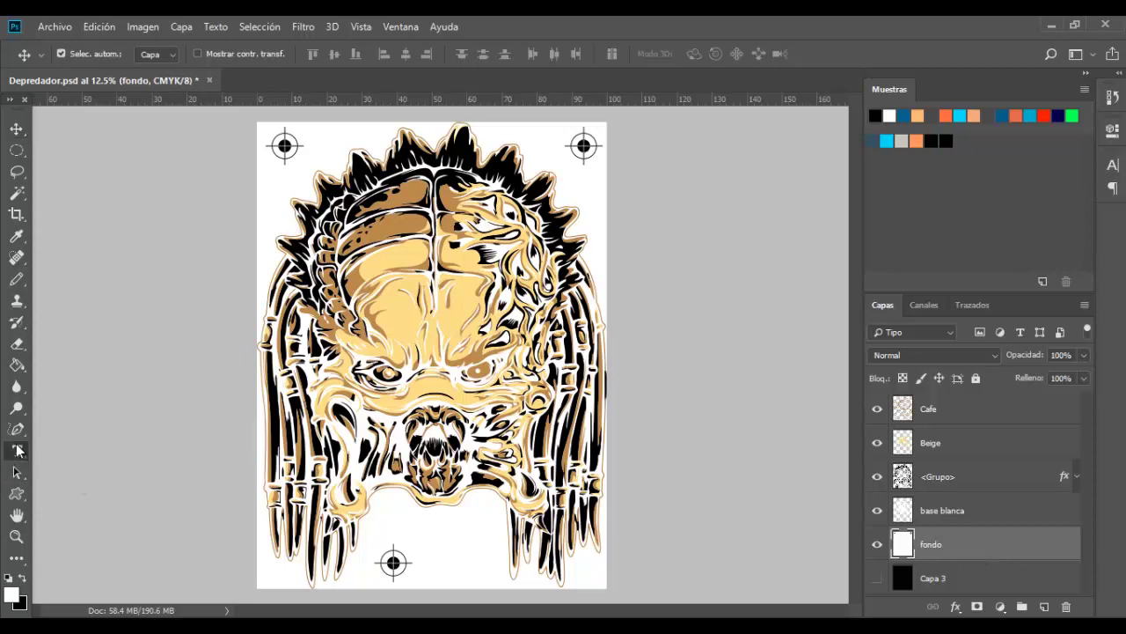
click(425, 570)
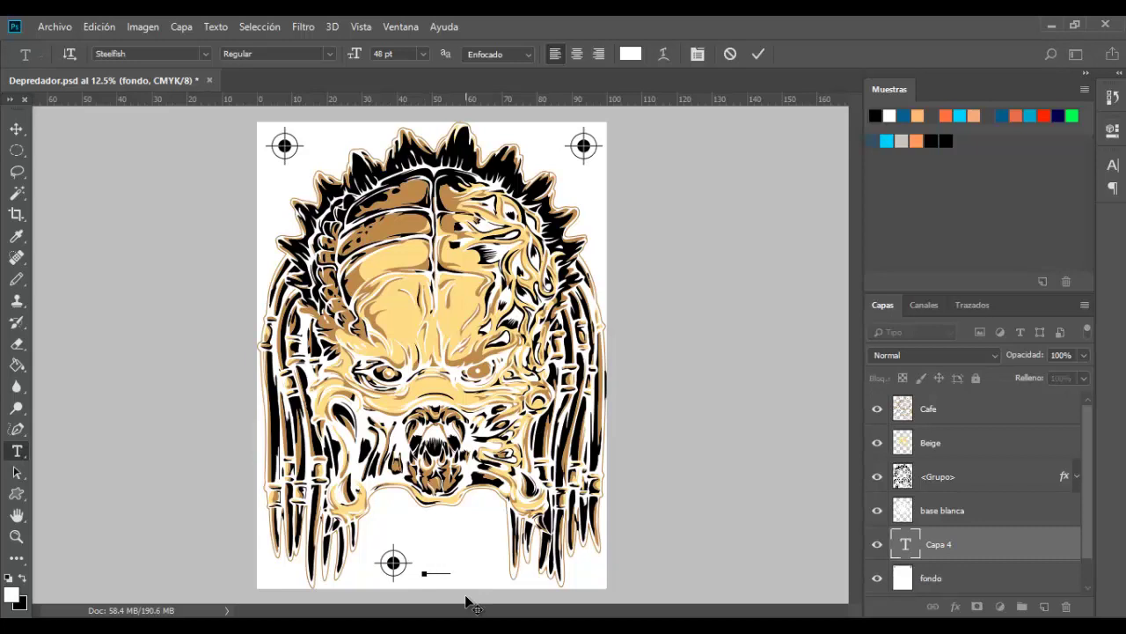
text(Dep)
click(16, 128)
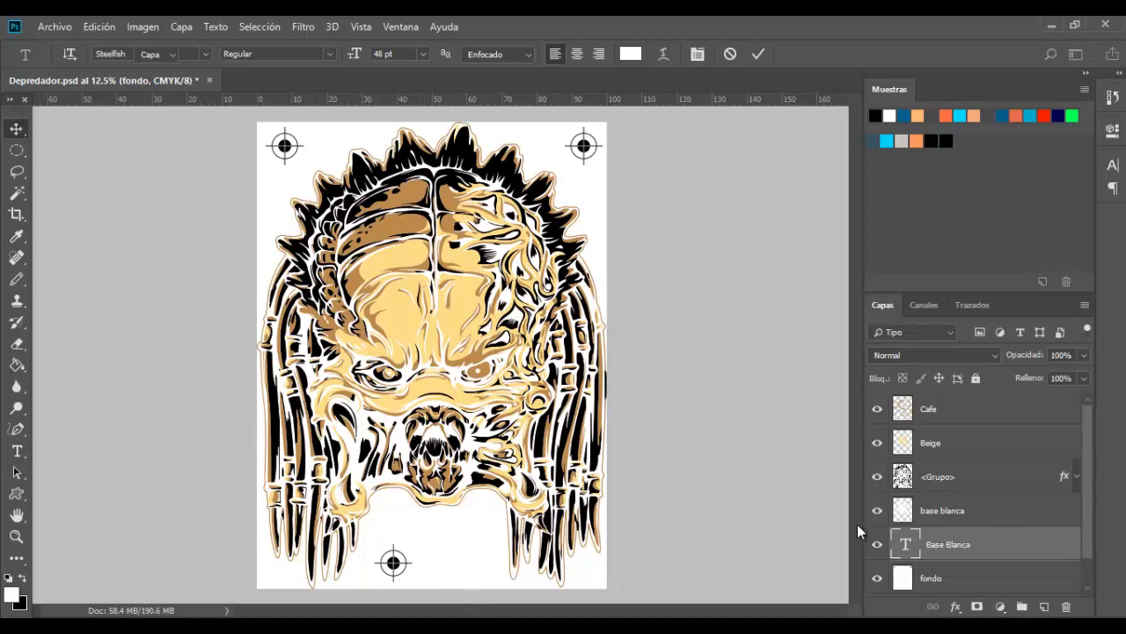
Change the Base Blanca label's text colour to black
double_click(902, 546)
click(630, 54)
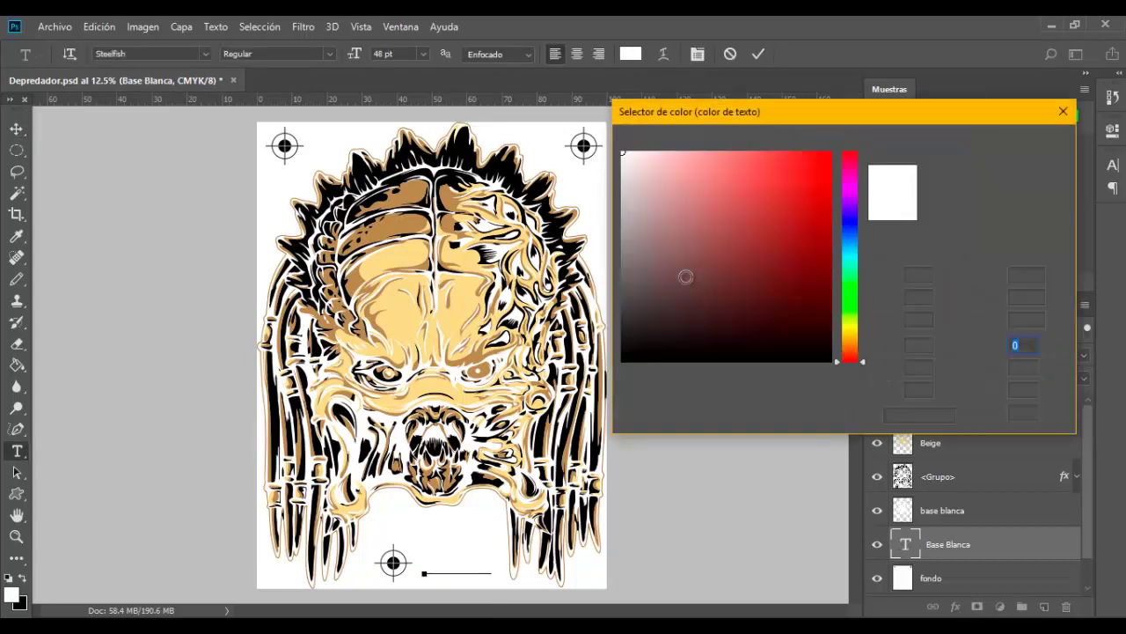
click(630, 194)
click(626, 357)
click(1009, 144)
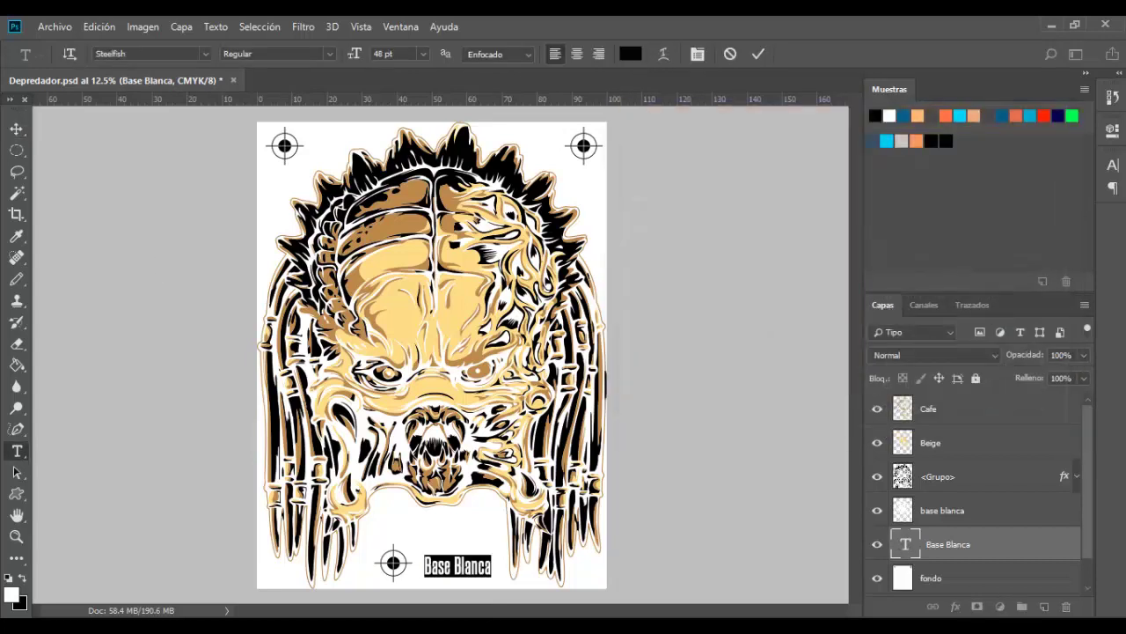
click(14, 128)
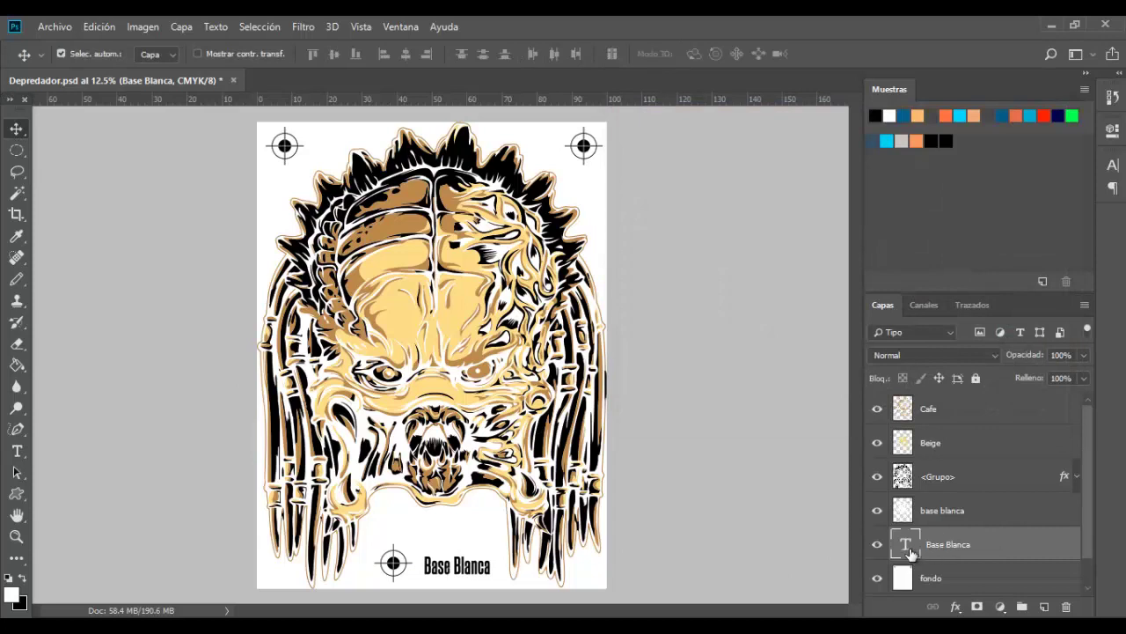
Reduce the label's font size to 30 pt and nudge it slightly left
click(385, 54)
scroll(394, 54, down, 2)
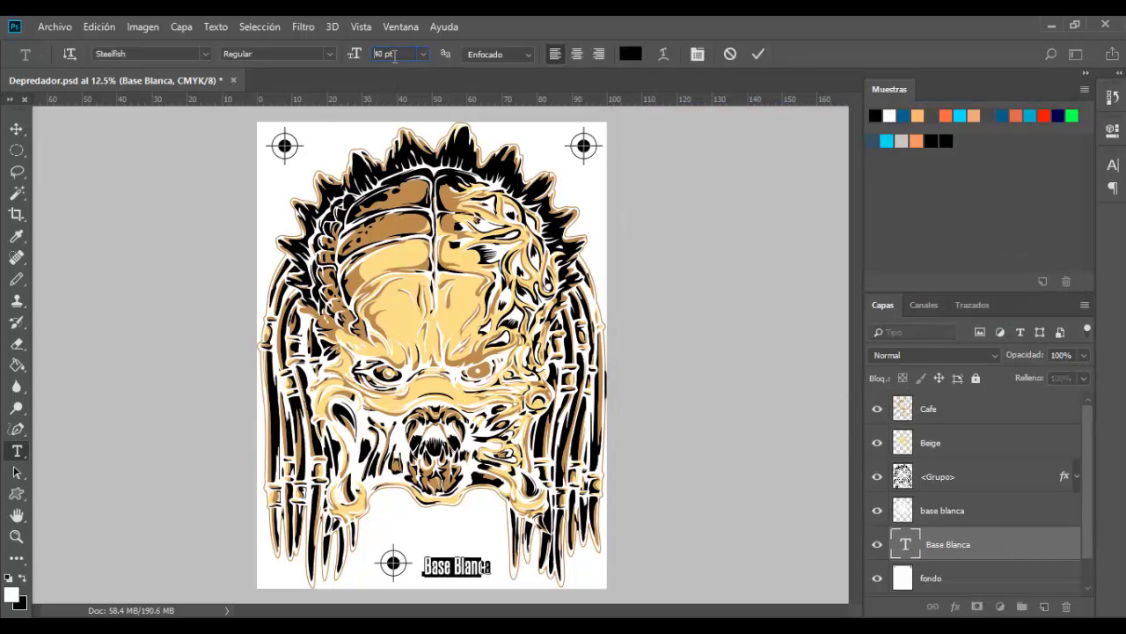
scroll(395, 55, down, 2)
scroll(394, 55, down, 1)
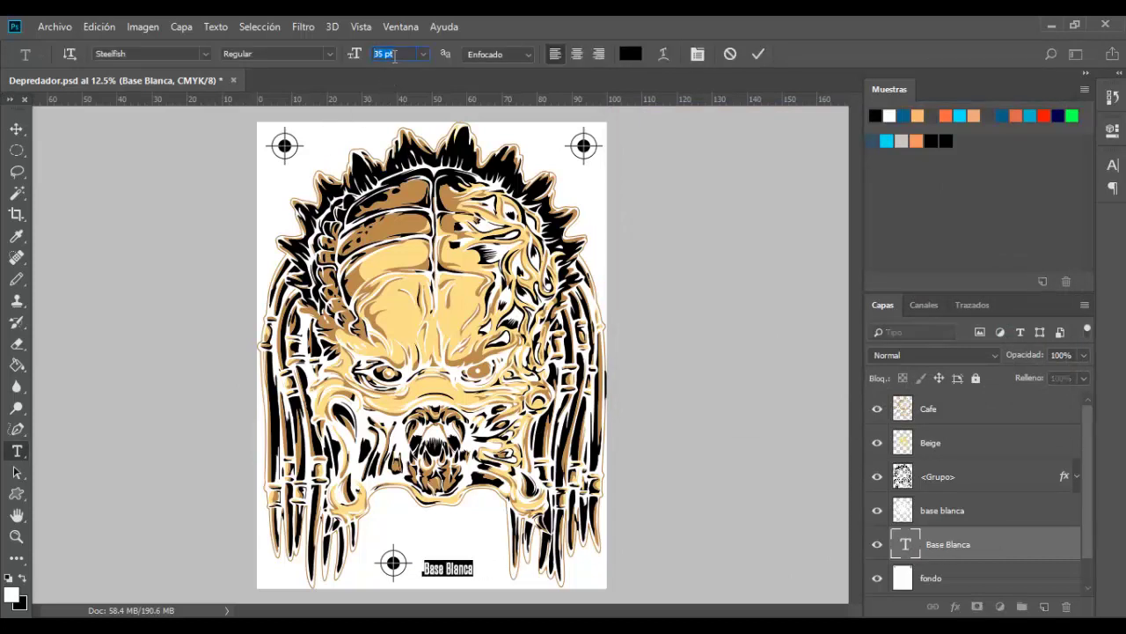
scroll(394, 55, down, 1)
click(16, 129)
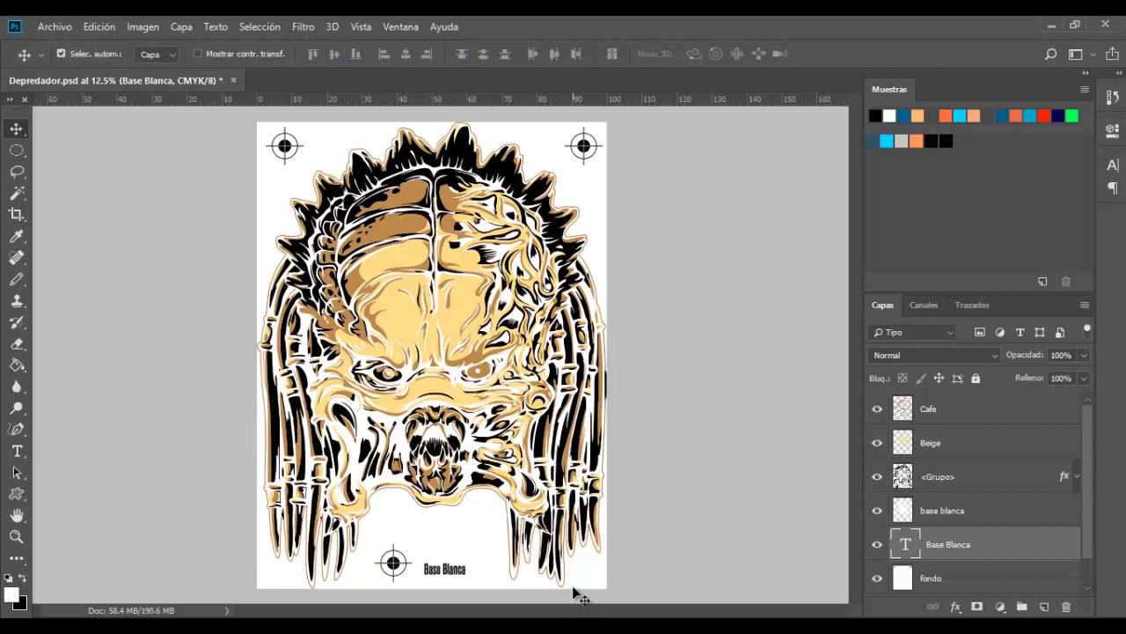
key(Left)
key(Left)
key(Left)
key(Left)
key(Left)
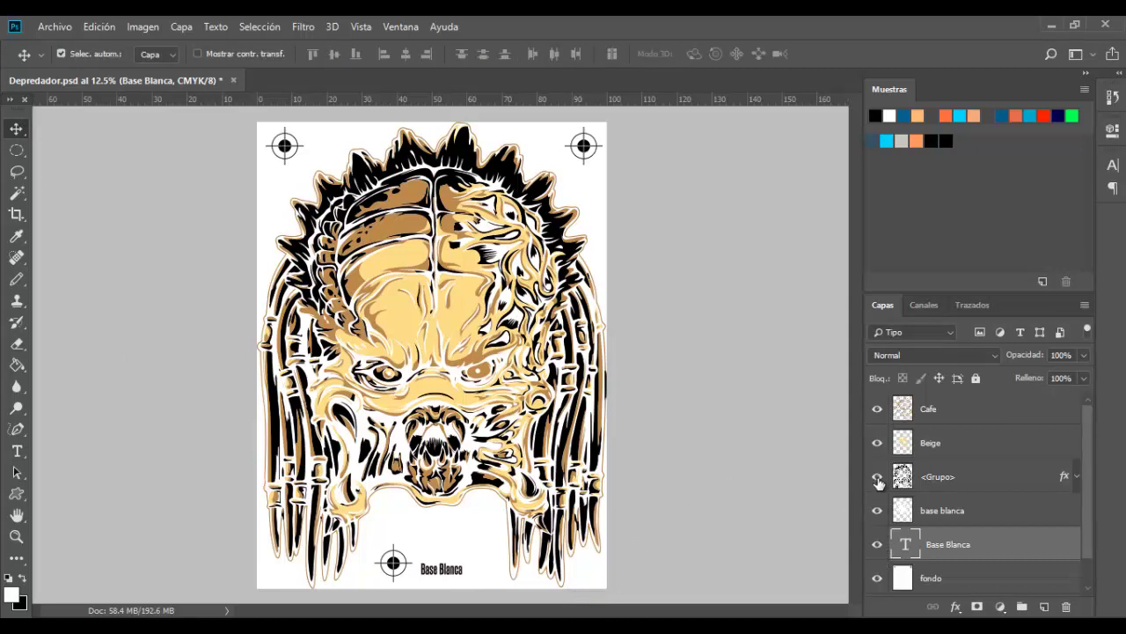
Hide Grupo, Beige and Cafe, and give base blanca a black Superposición de colores effect
click(877, 512)
drag(879, 497, 876, 408)
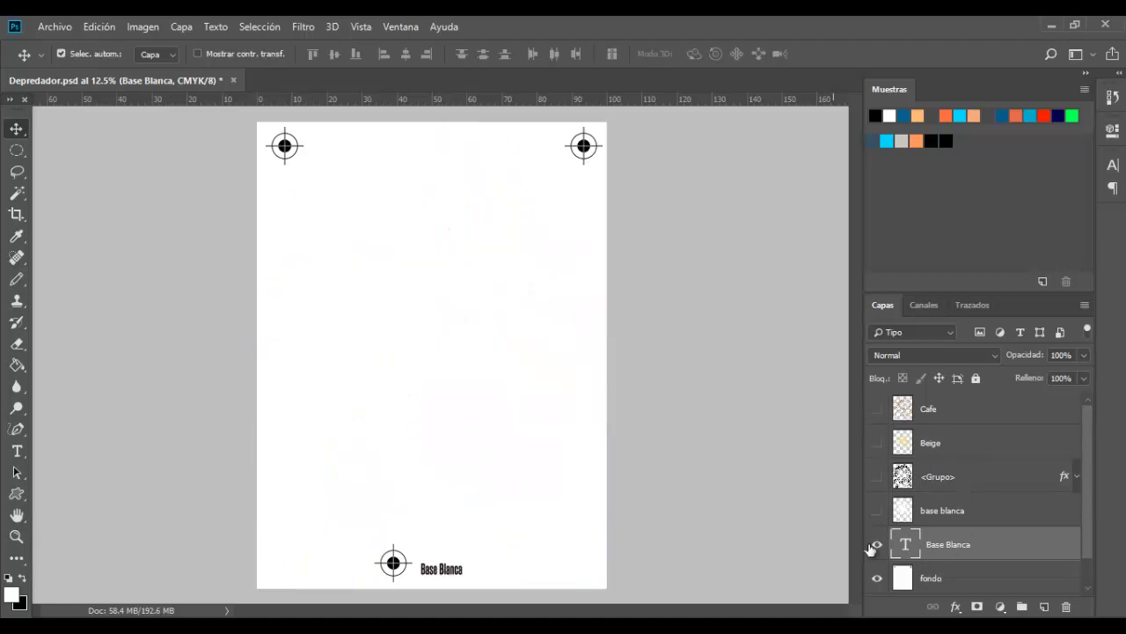
click(902, 513)
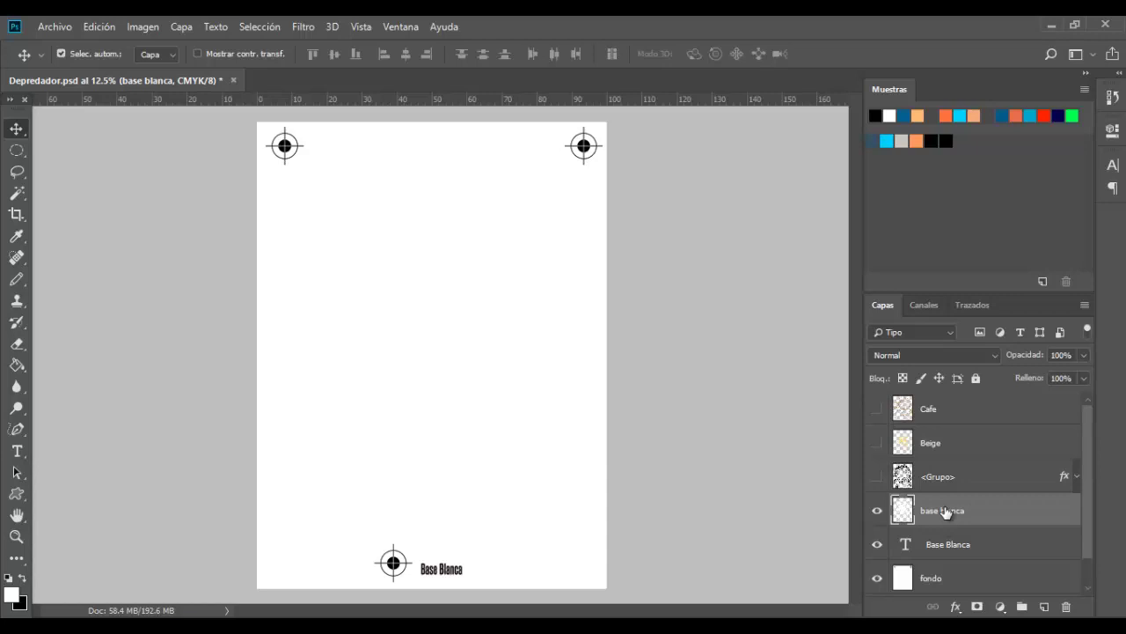
click(956, 607)
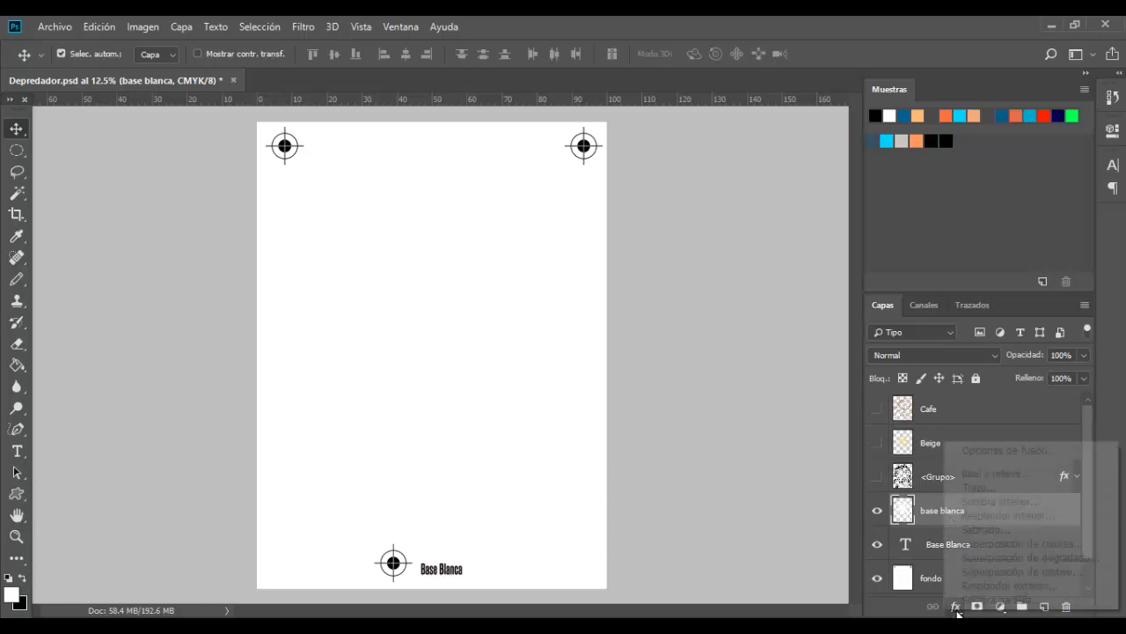
click(1029, 543)
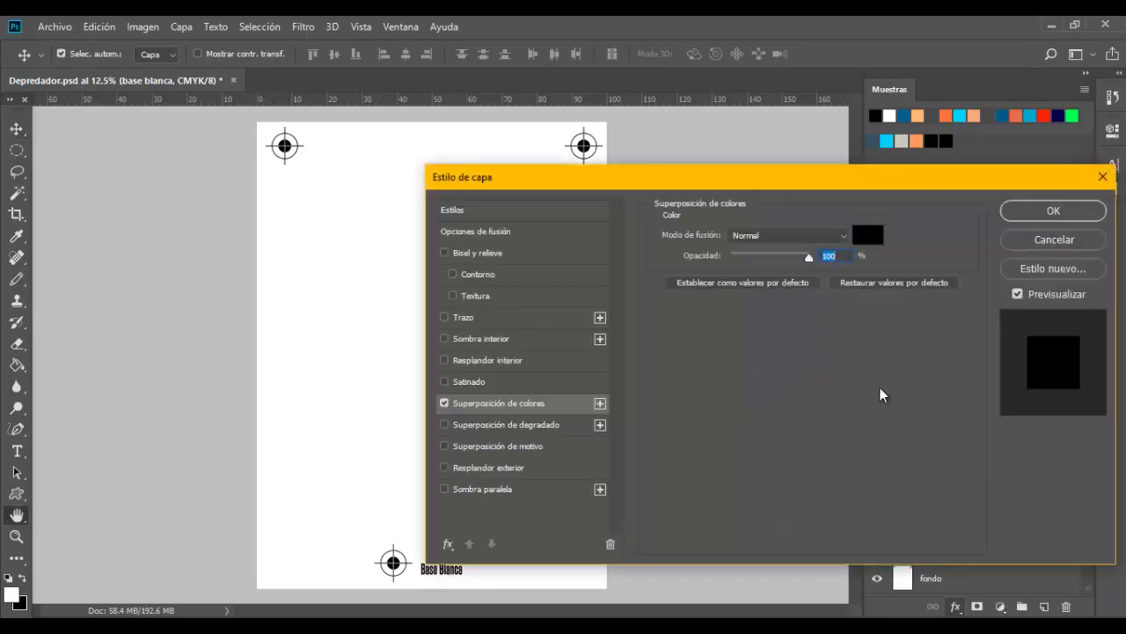
click(1060, 212)
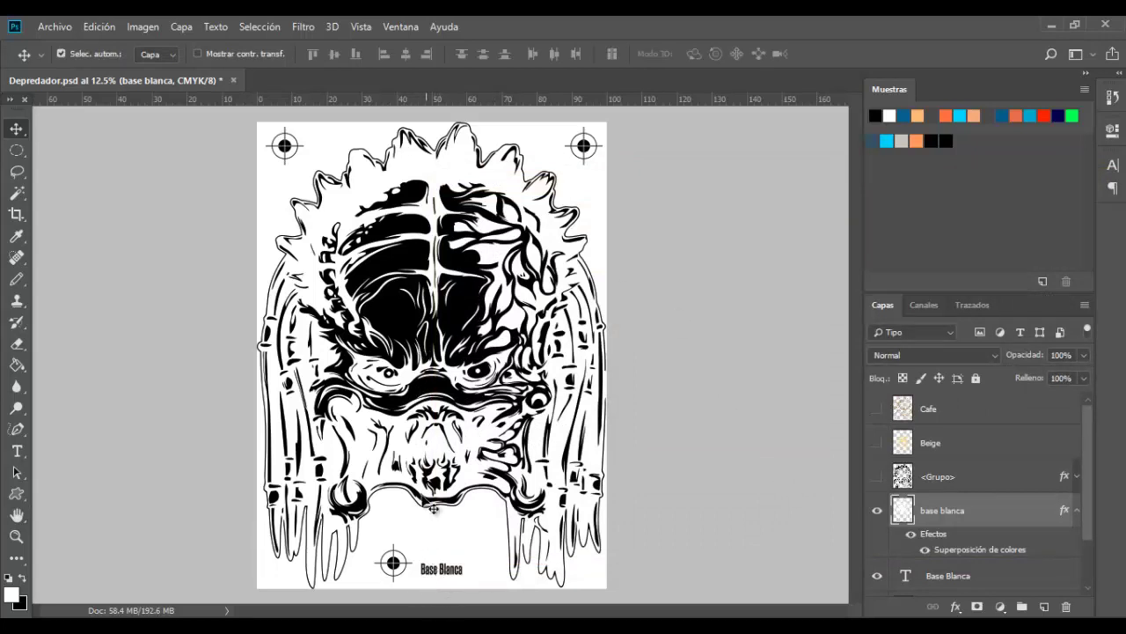
Start a Save As of the document with JPEG chosen as the format
click(53, 26)
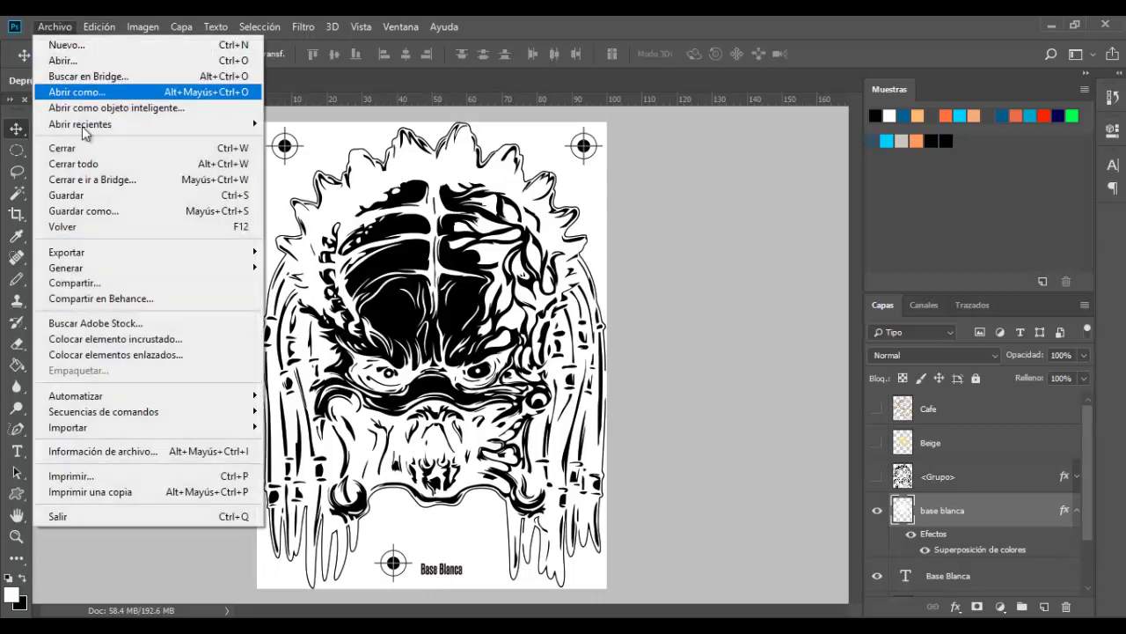
click(93, 211)
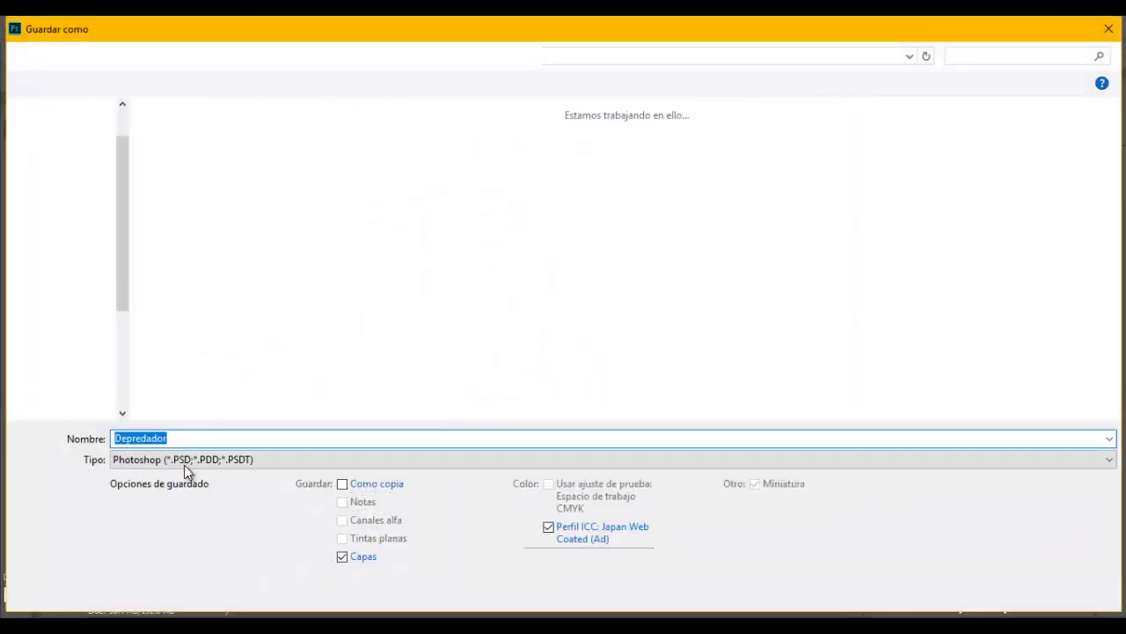
click(184, 459)
click(153, 554)
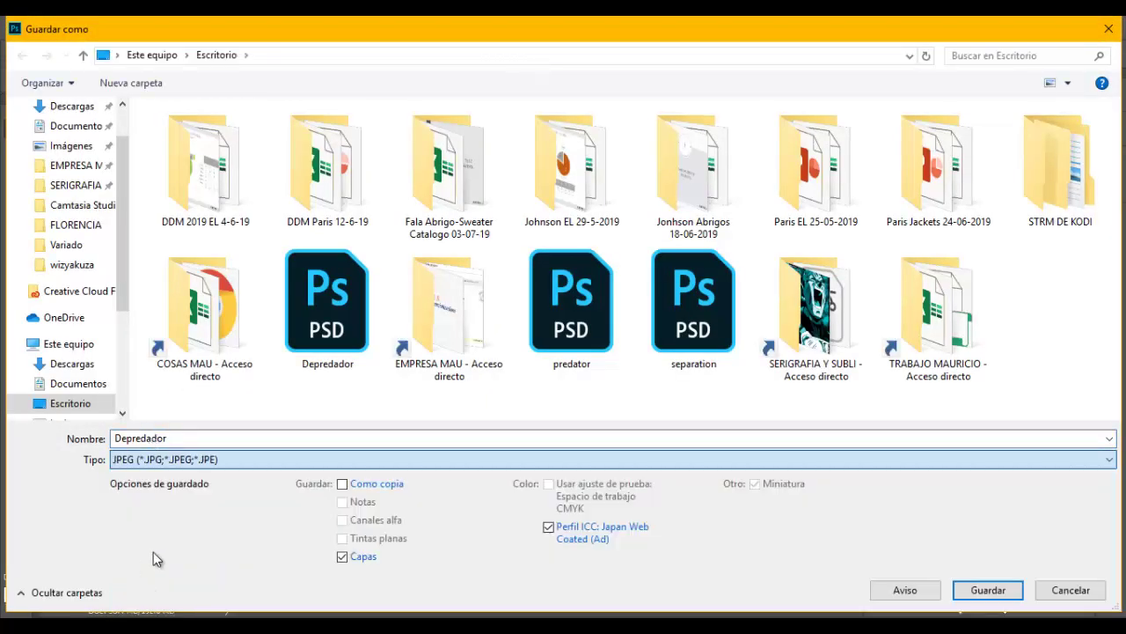
click(187, 439)
double_click(188, 440)
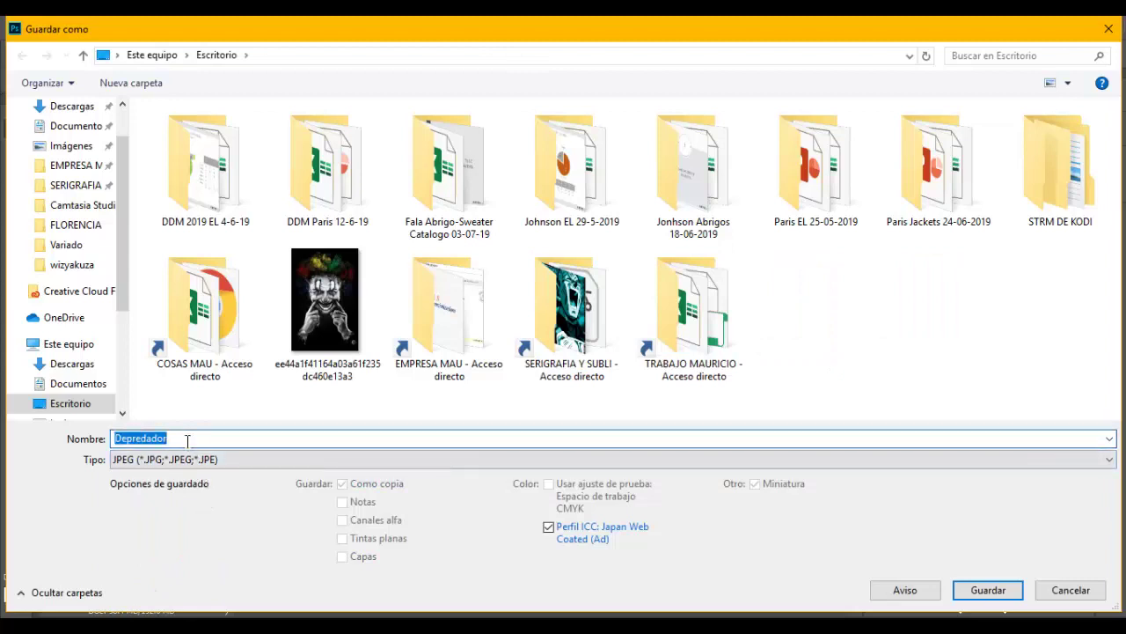
click(271, 401)
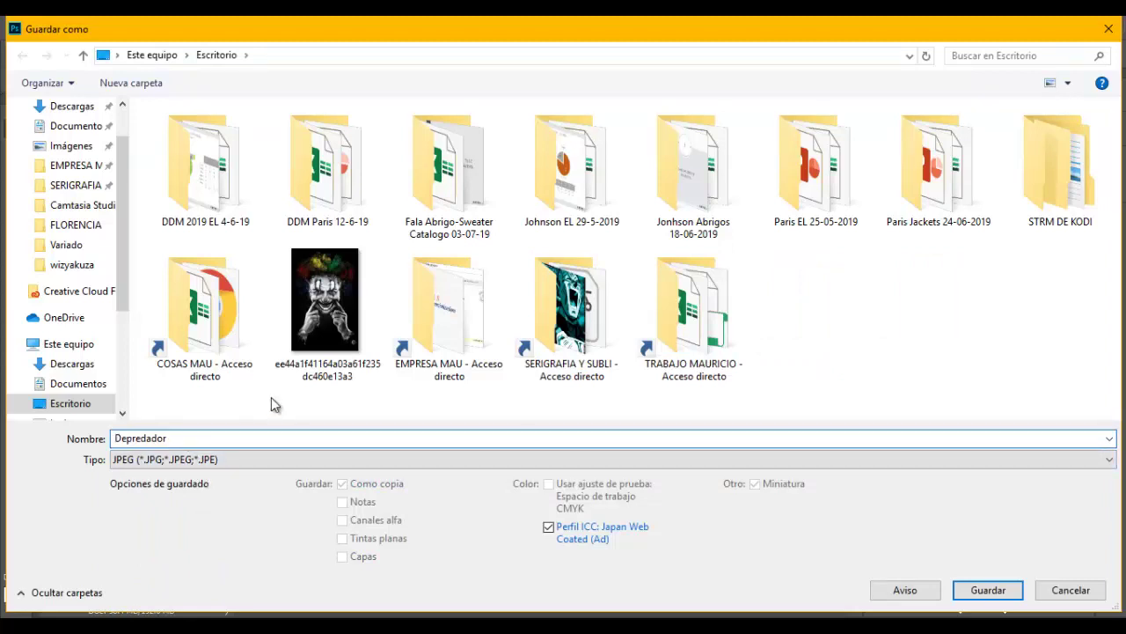
Create a desktop folder 'depre' and save the JPEG there as 'bb', accepting default quality
click(130, 83)
text(d)
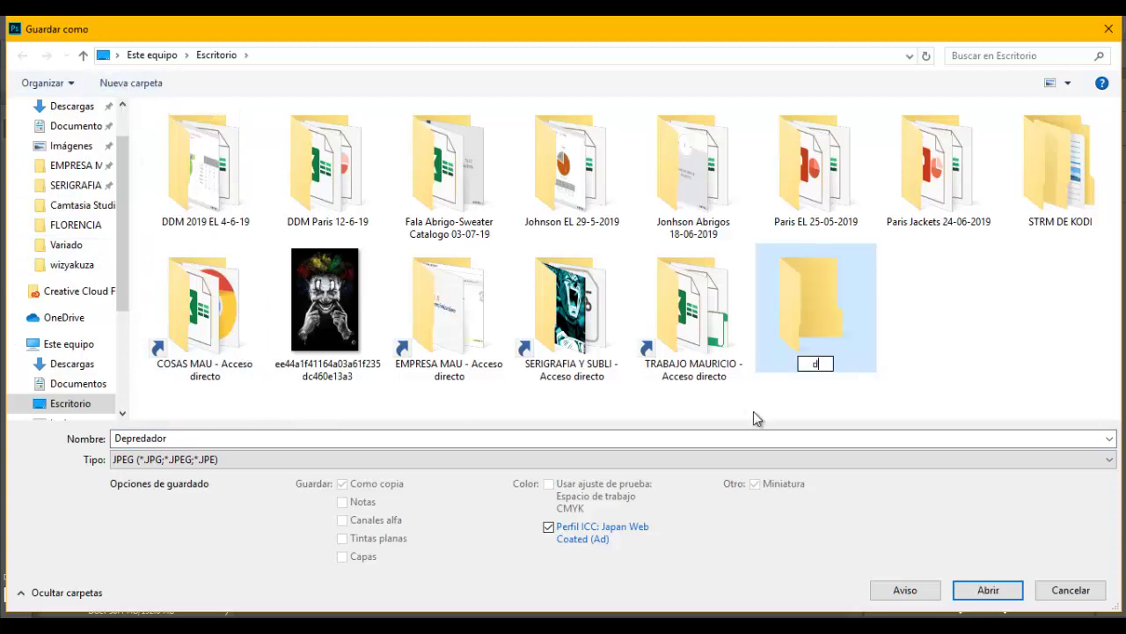
text(epre)
key(Return)
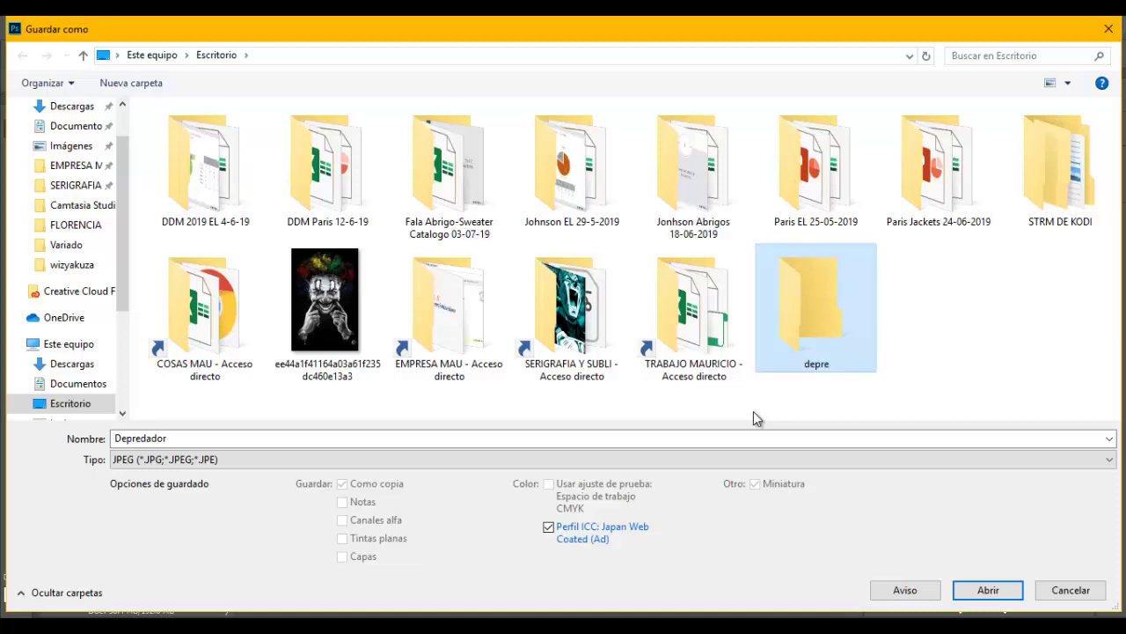
key(Return)
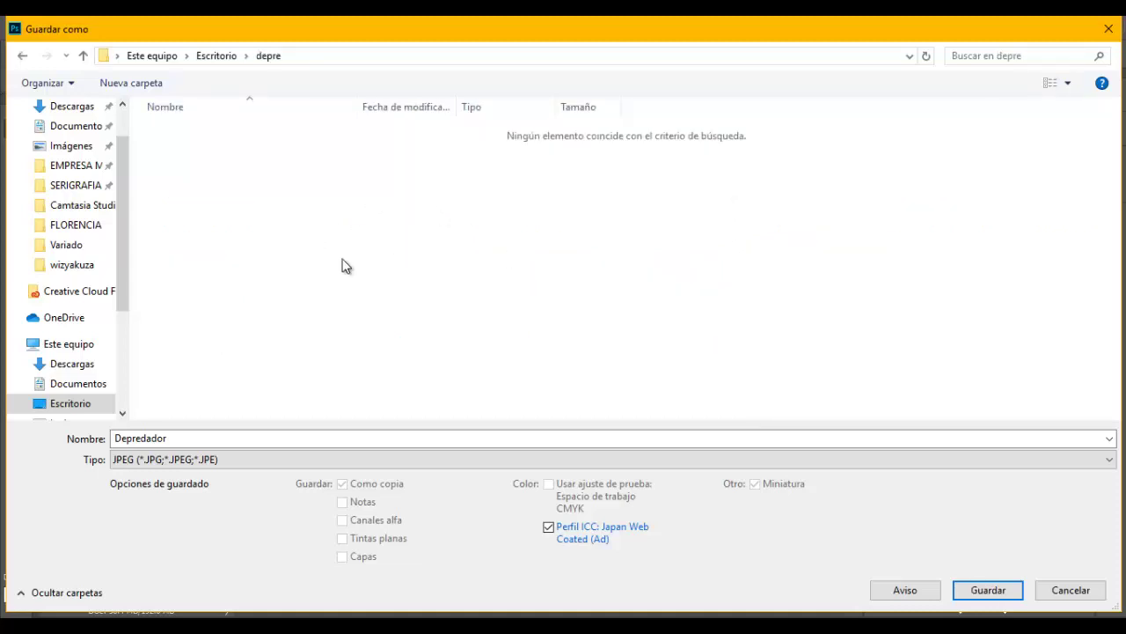
double_click(190, 440)
text(bb)
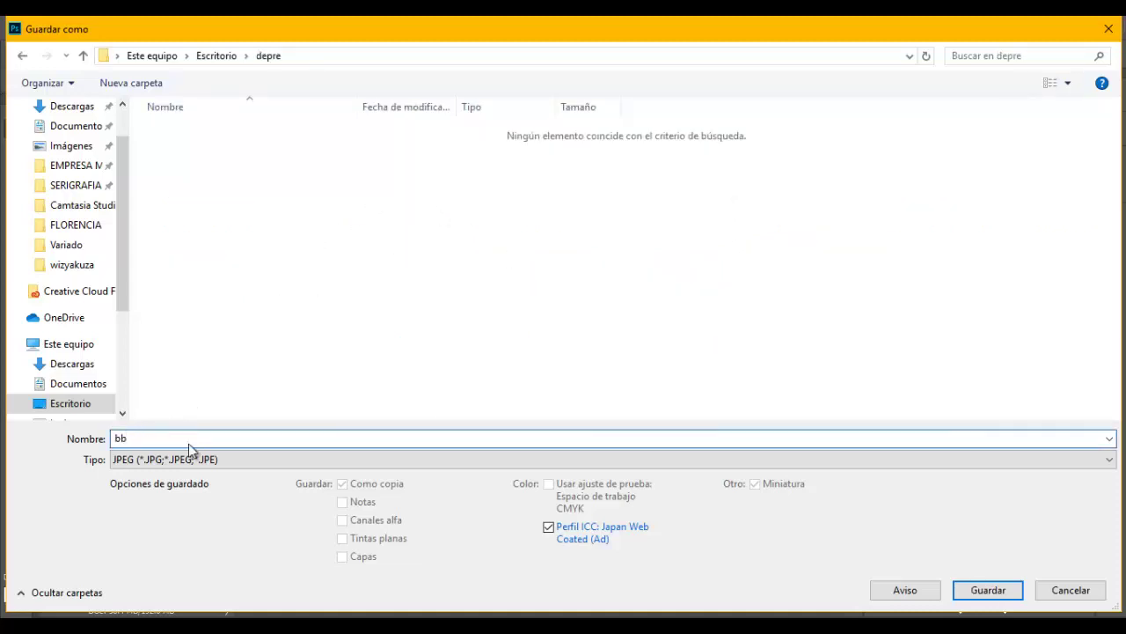
click(984, 591)
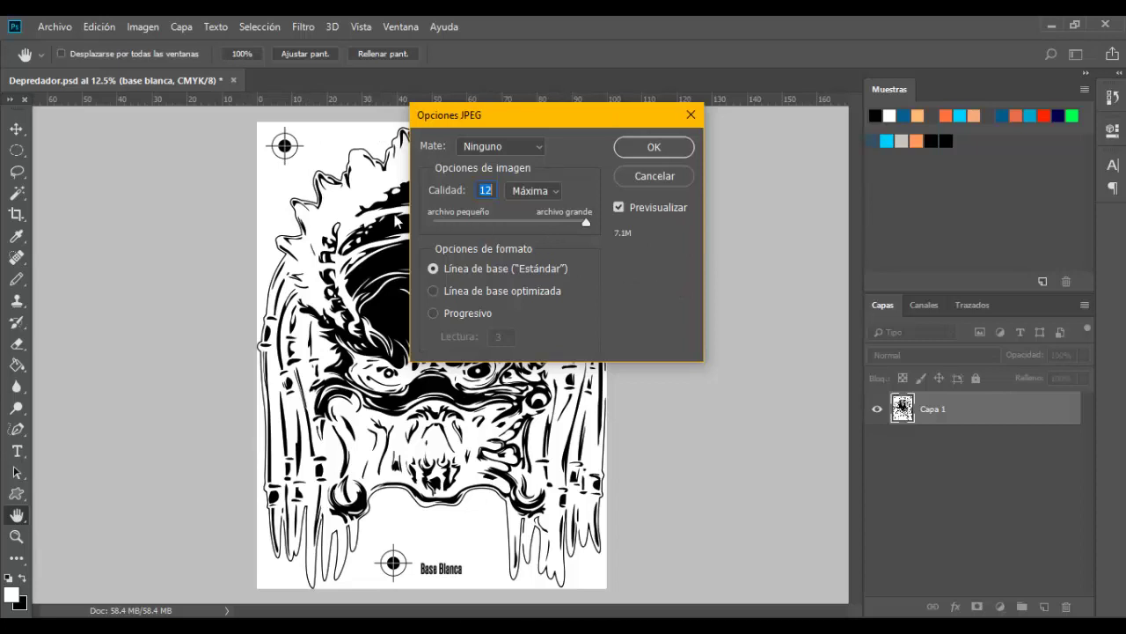
drag(572, 112, 673, 124)
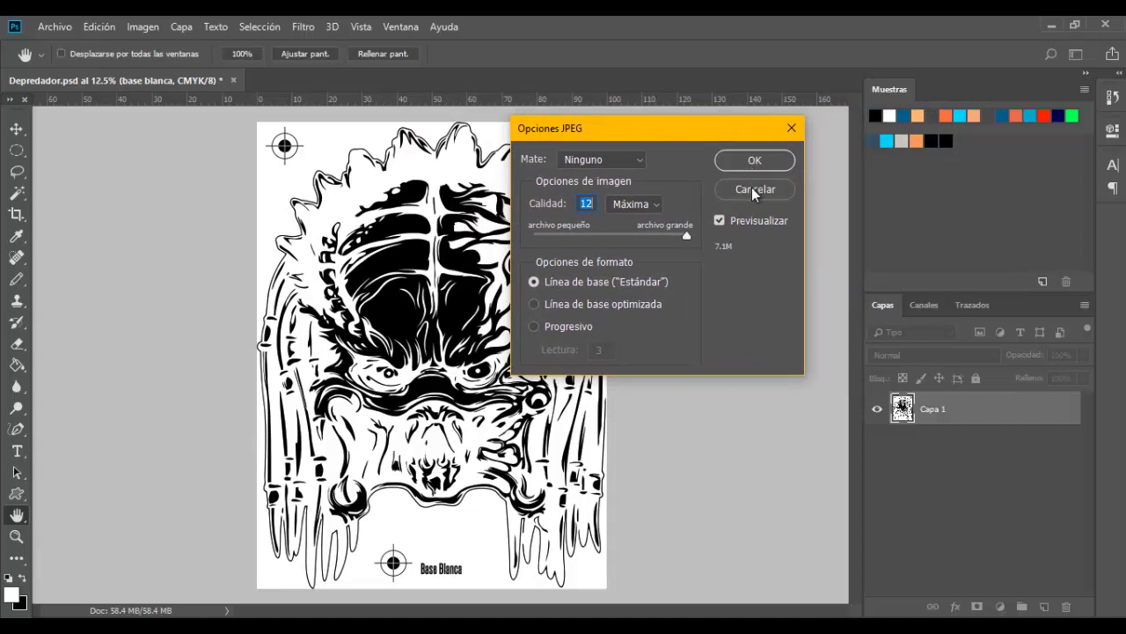
click(756, 158)
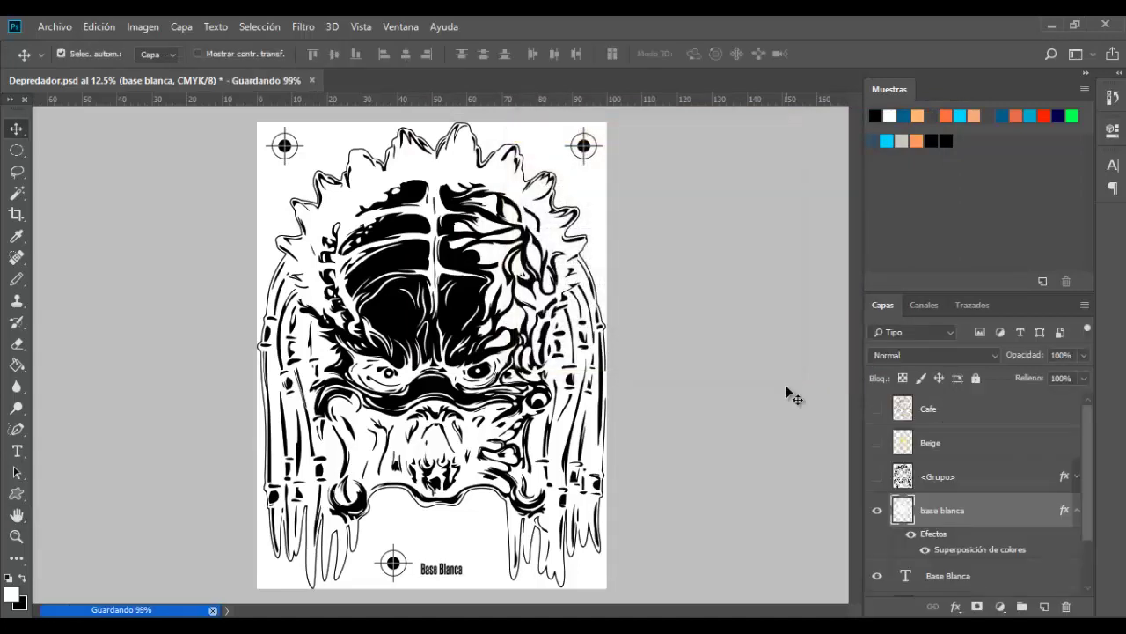
Begin another Save As, then cancel it without saving
click(54, 27)
click(75, 211)
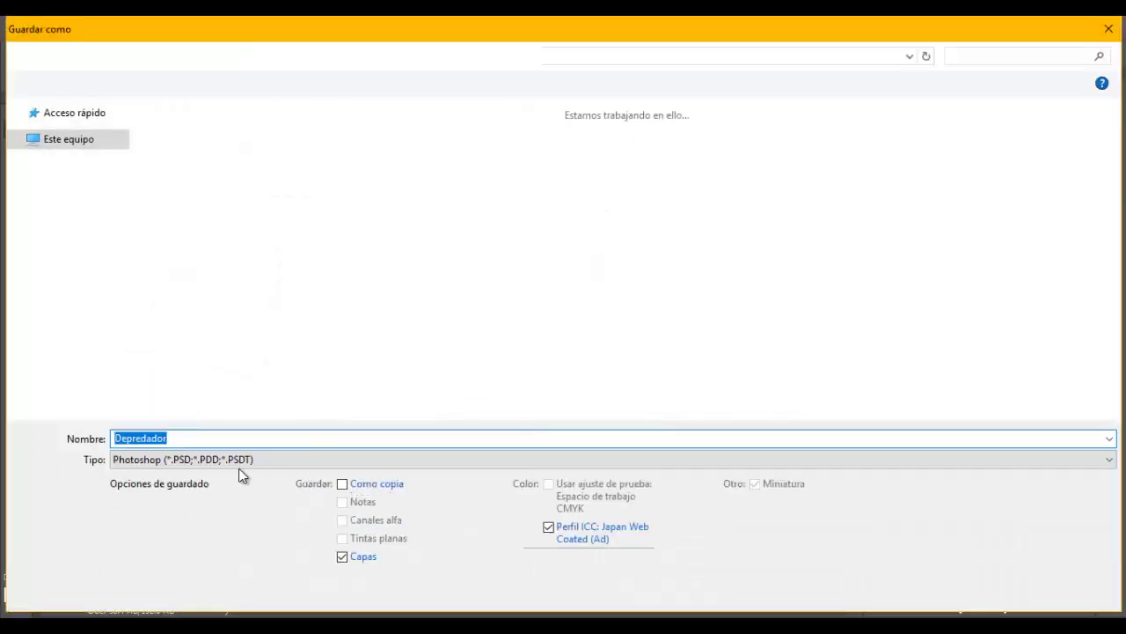
click(239, 460)
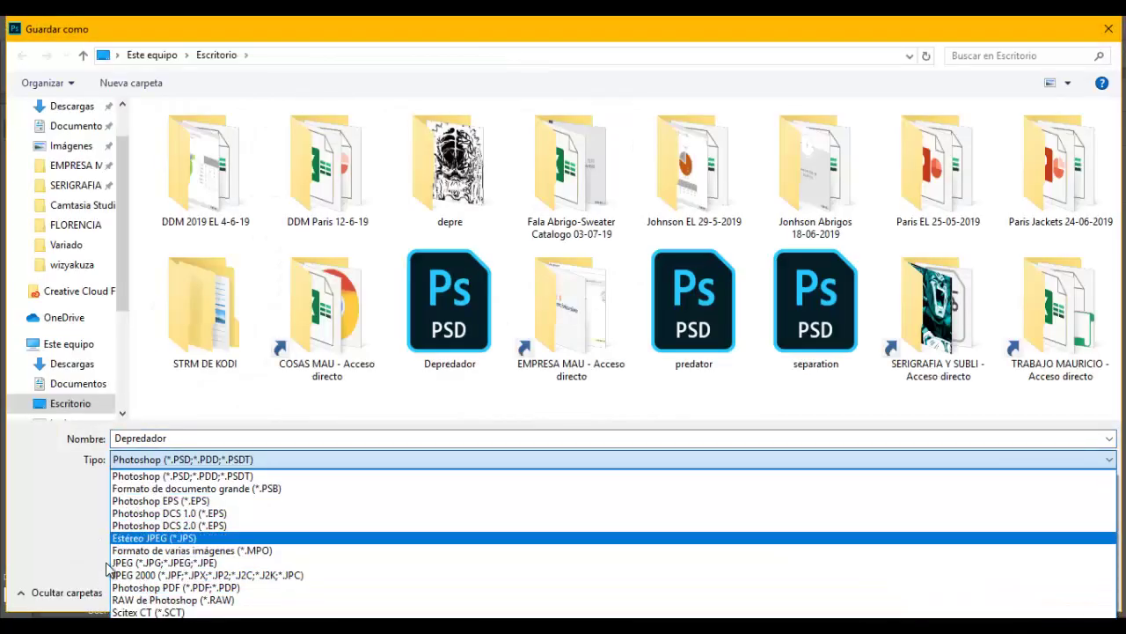
click(56, 570)
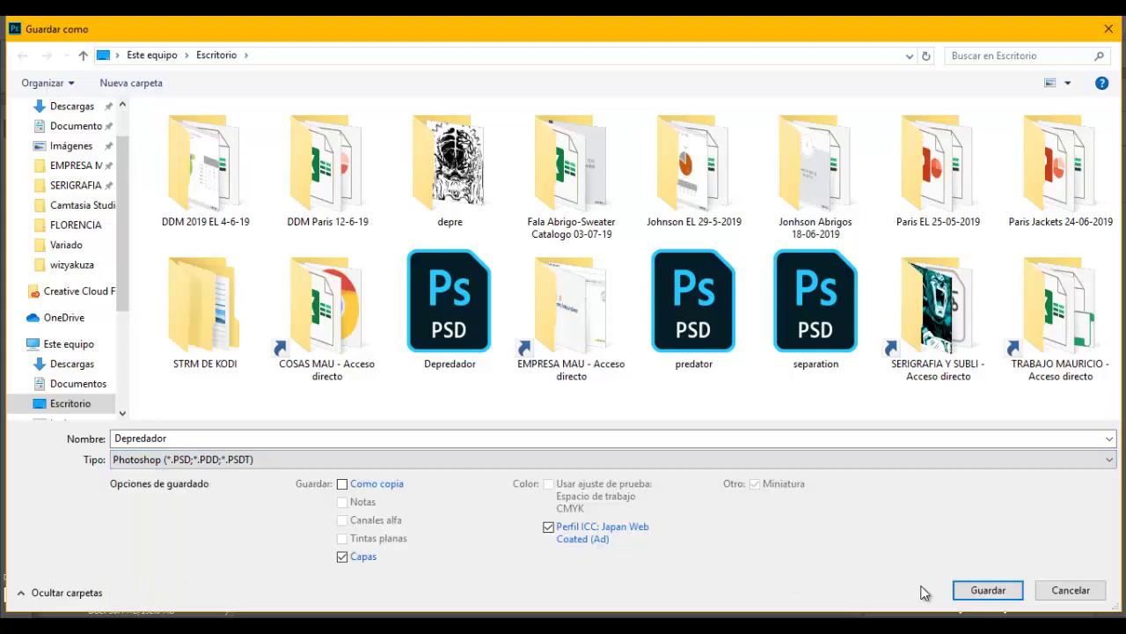
click(1093, 595)
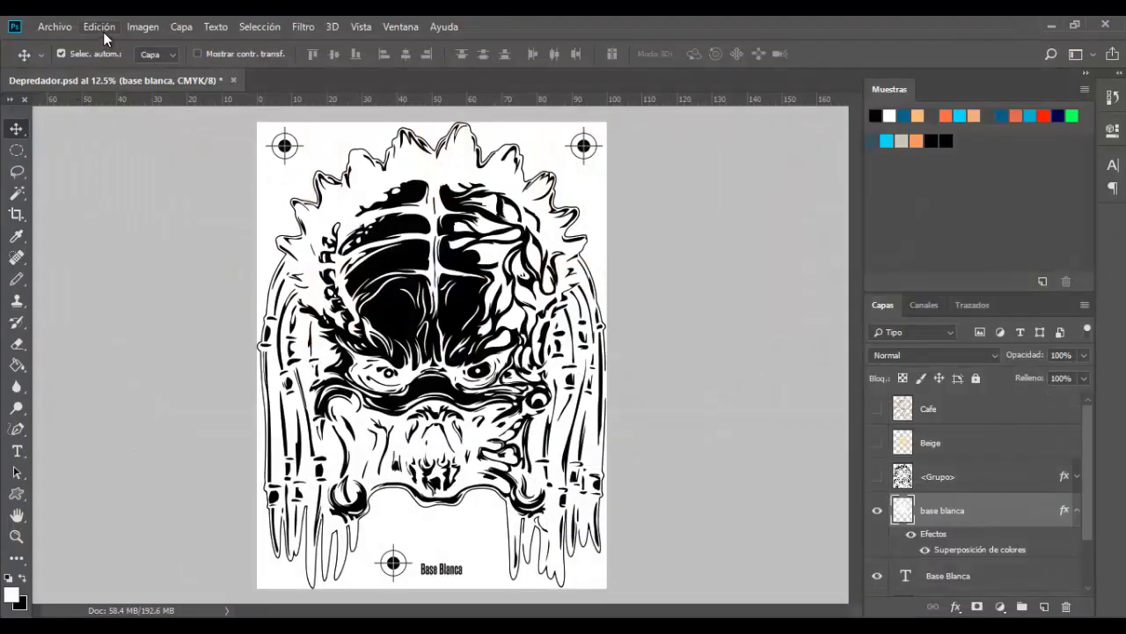
click(144, 27)
mouse_move(151, 44)
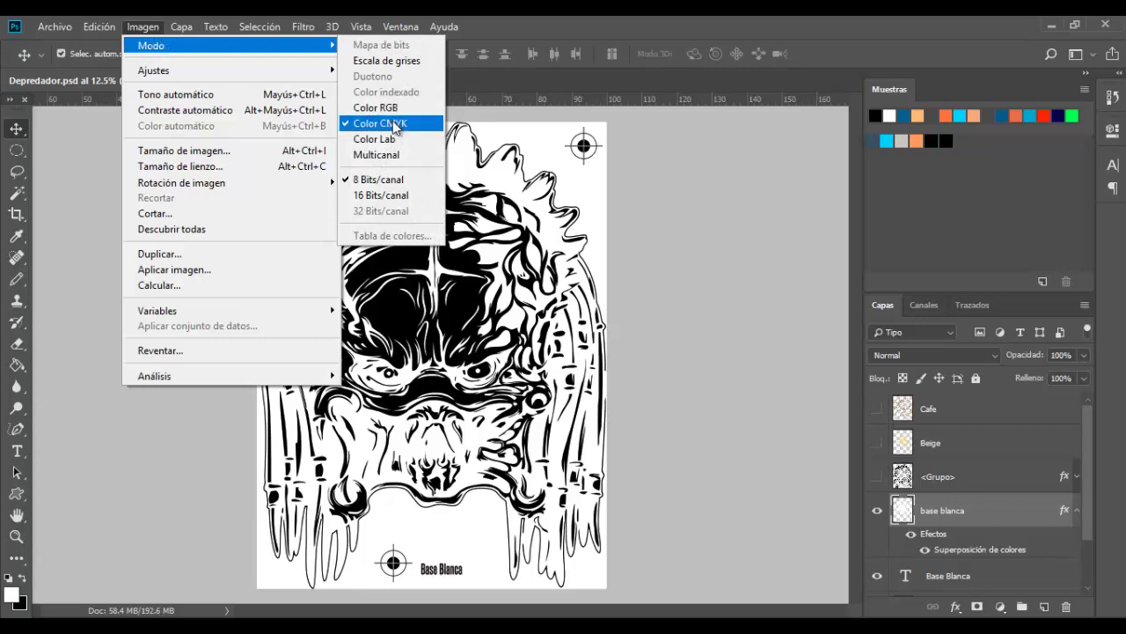
Switch the image mode to RGB Color, choosing 'No combinar' to keep layers unmerged
click(607, 16)
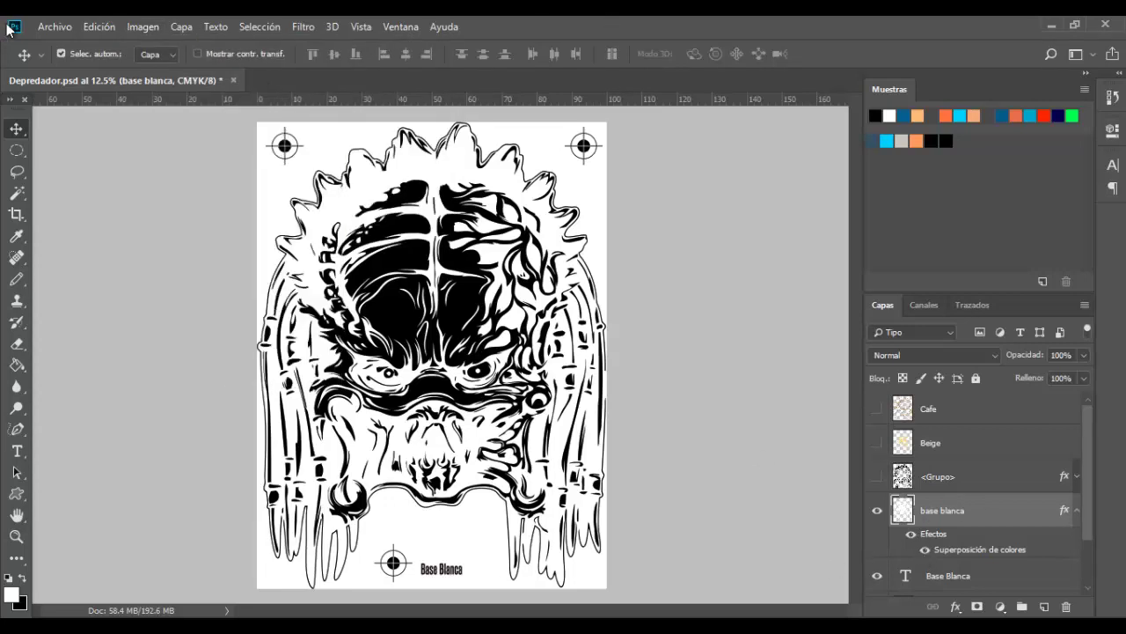
click(141, 30)
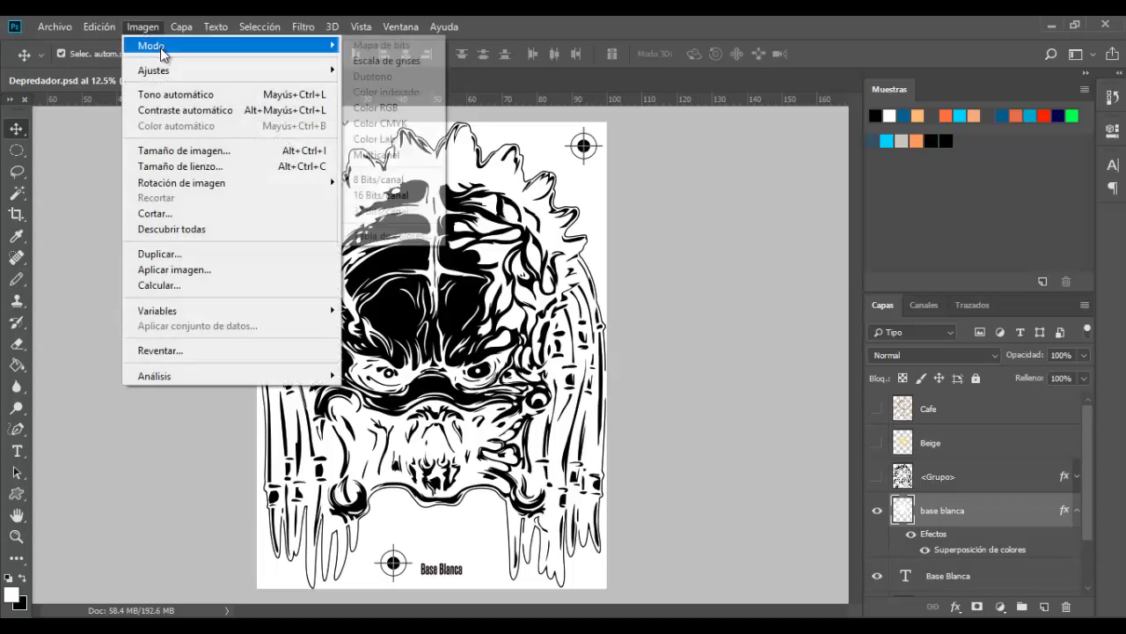
click(385, 108)
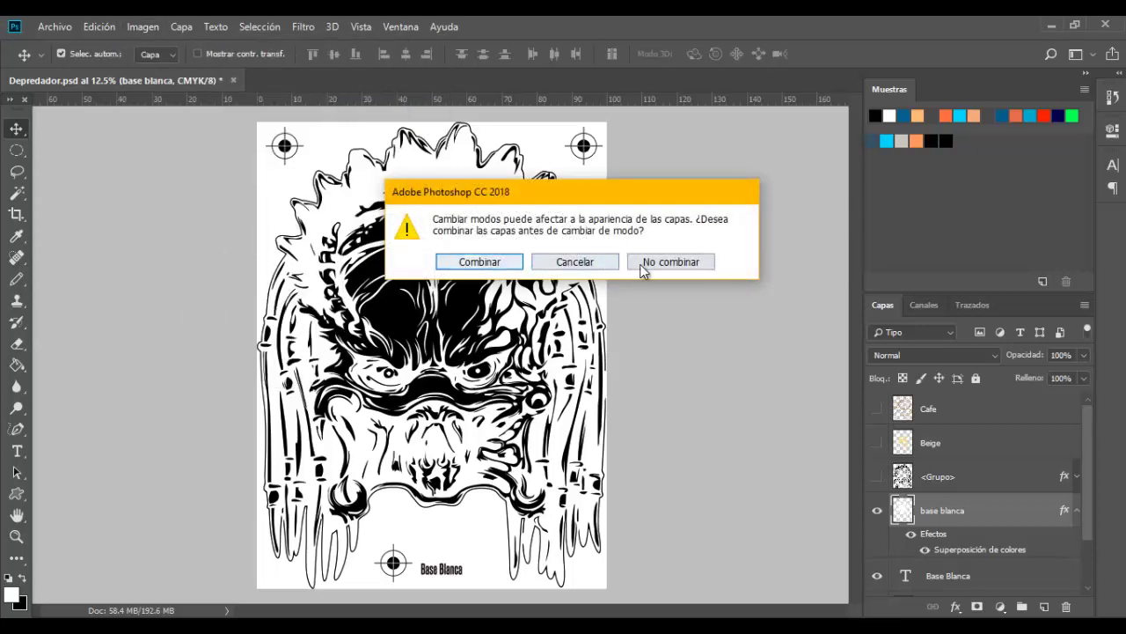
click(642, 264)
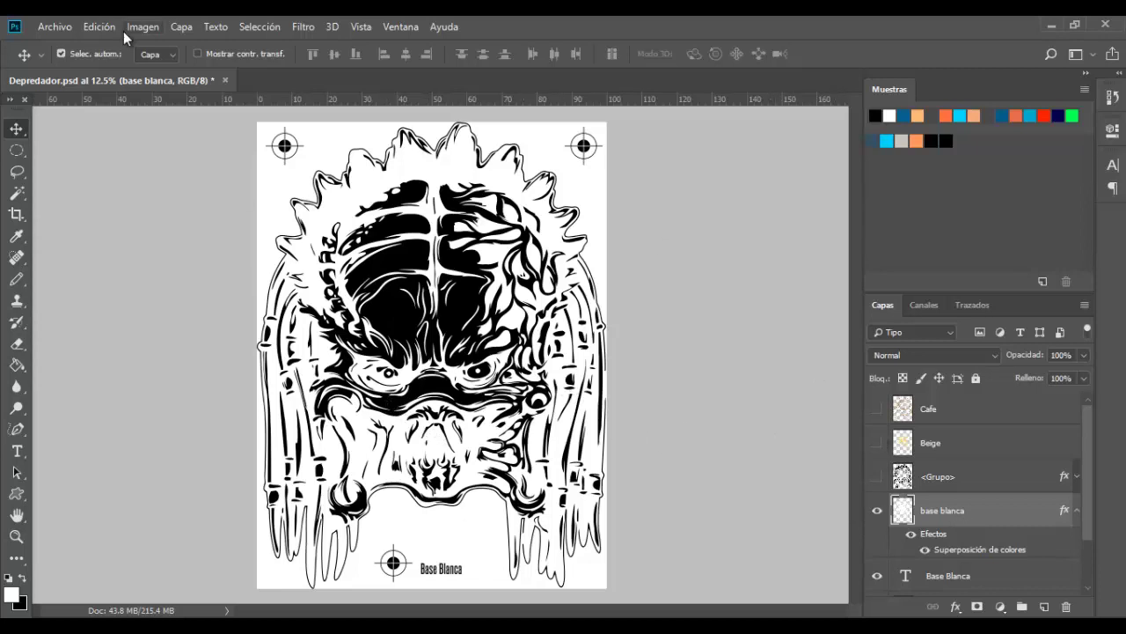
Save the white base artwork as a PNG named bb2 in the depre folder
click(54, 27)
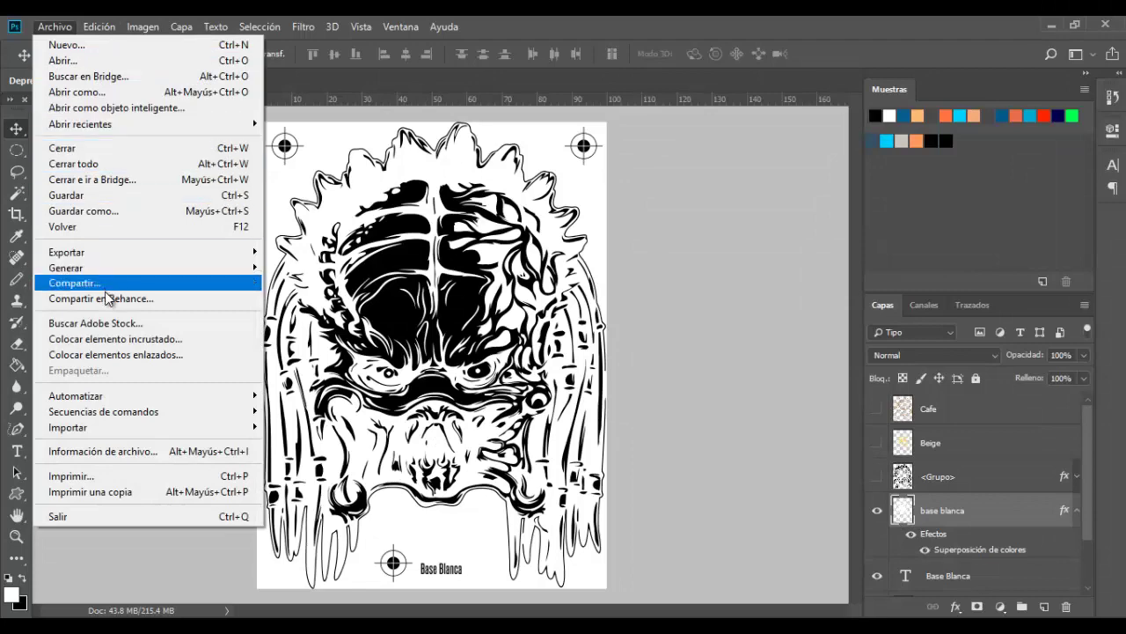
click(84, 211)
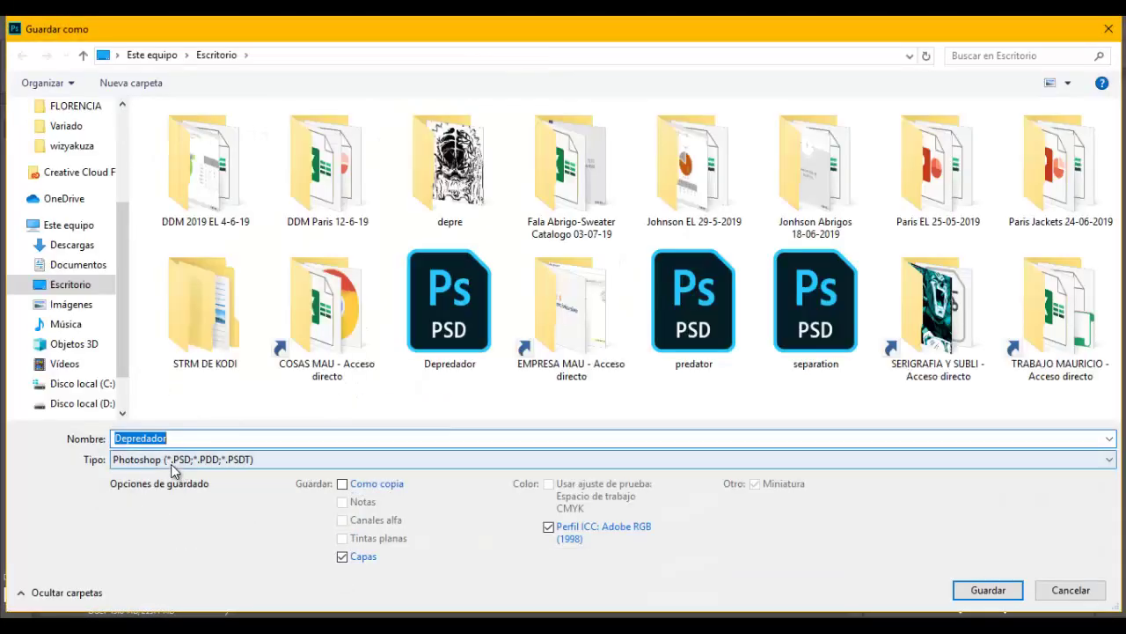
click(171, 460)
click(134, 381)
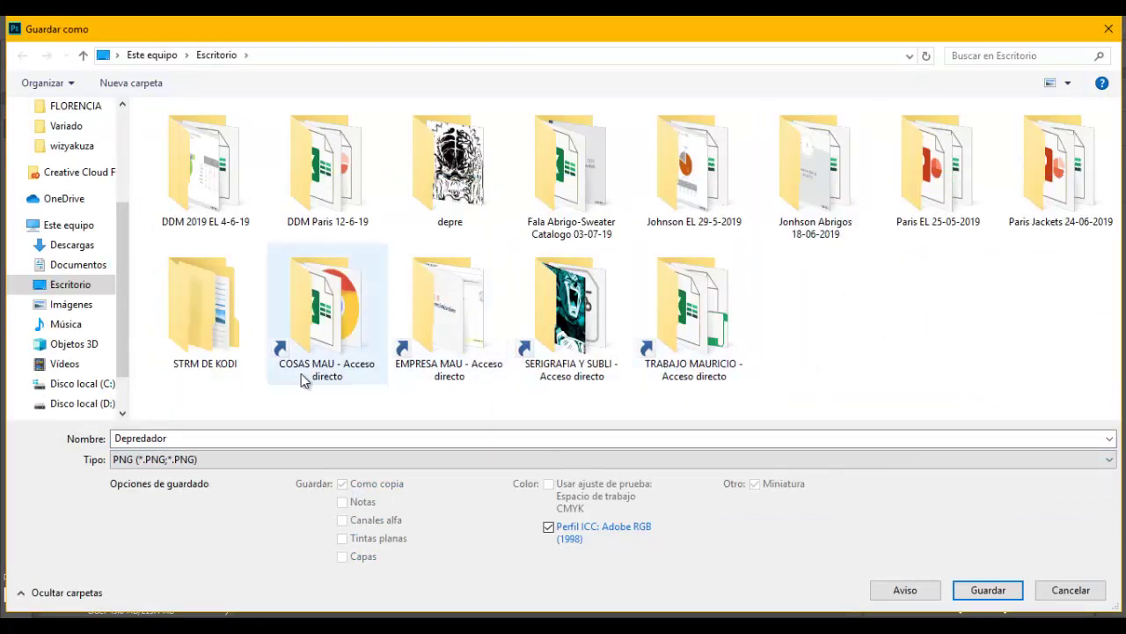
double_click(463, 183)
click(203, 438)
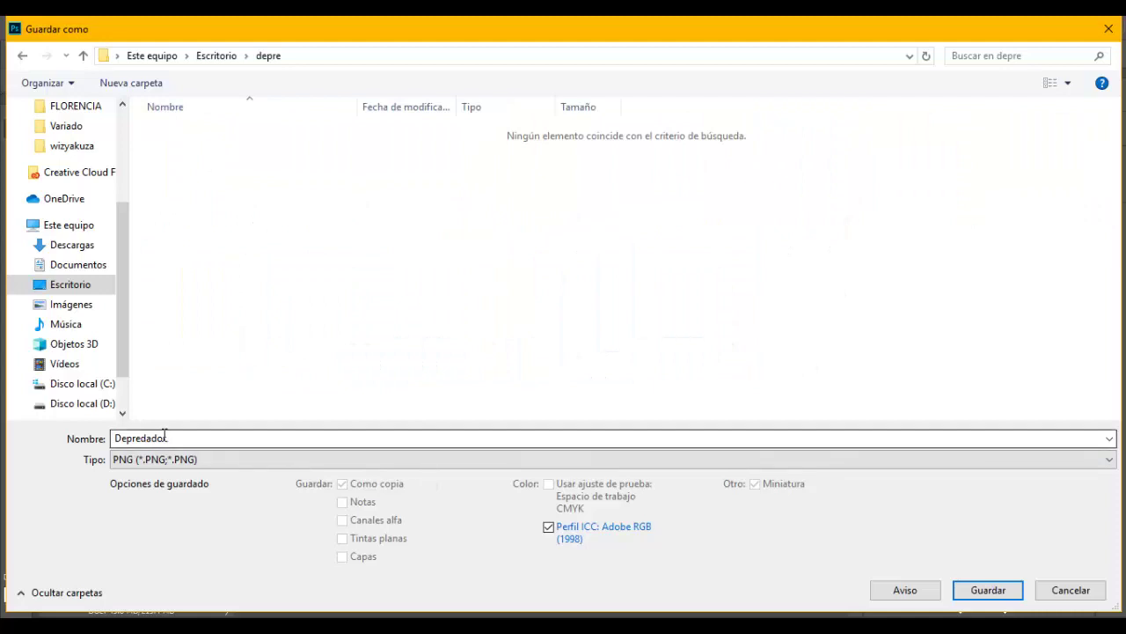
double_click(203, 438)
text(bb2)
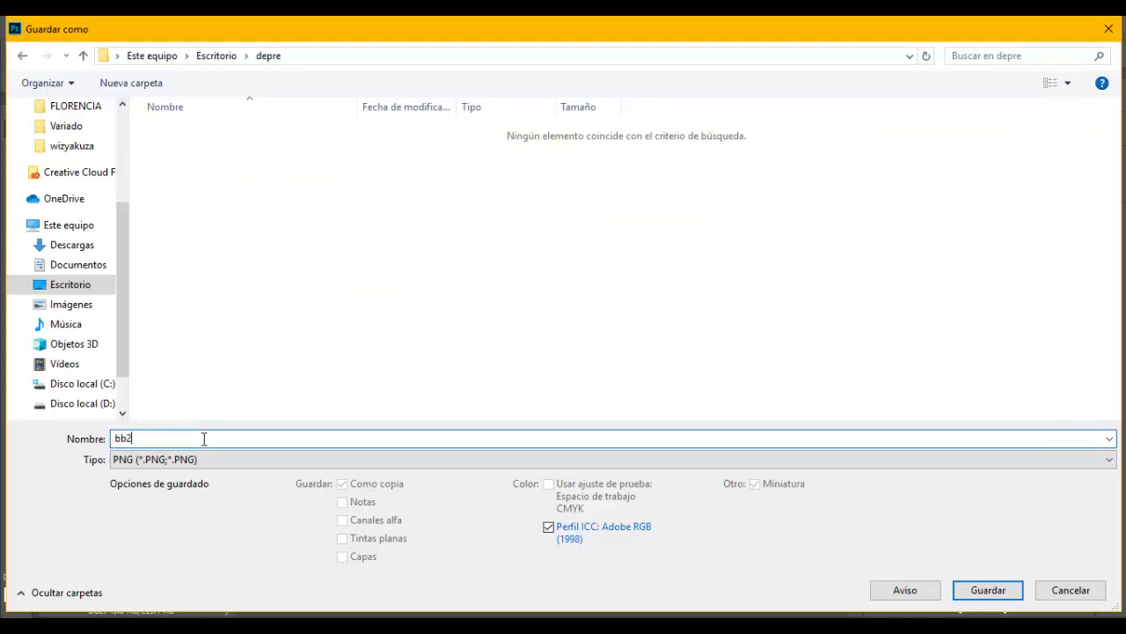
click(1008, 593)
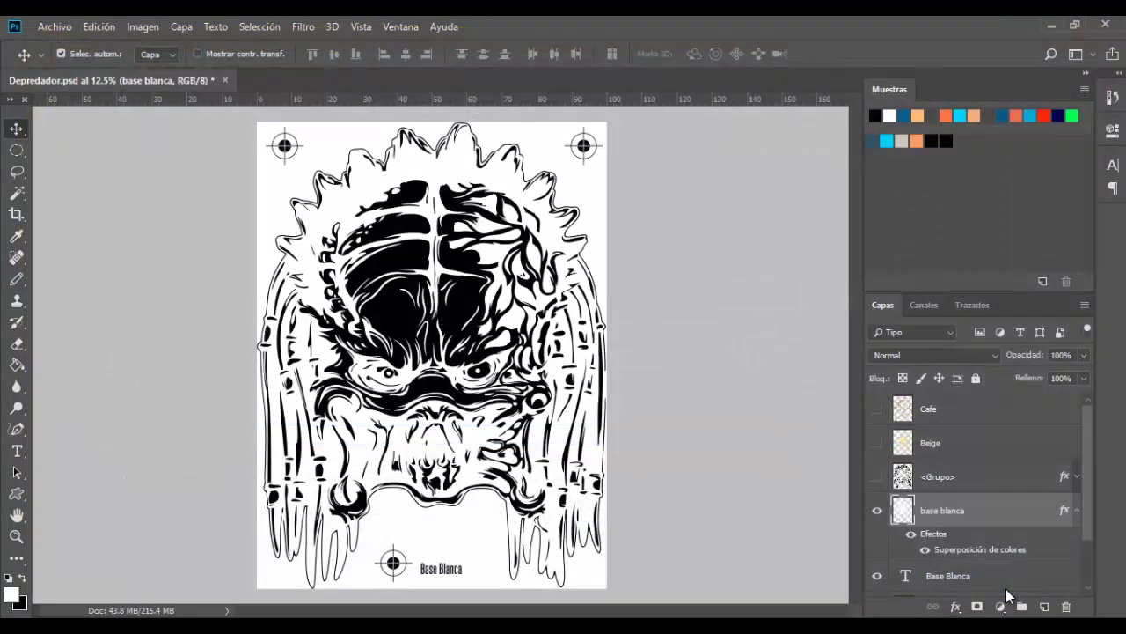
Accept the PNG options, then open the depre folder to view bb and bb2 details
click(690, 197)
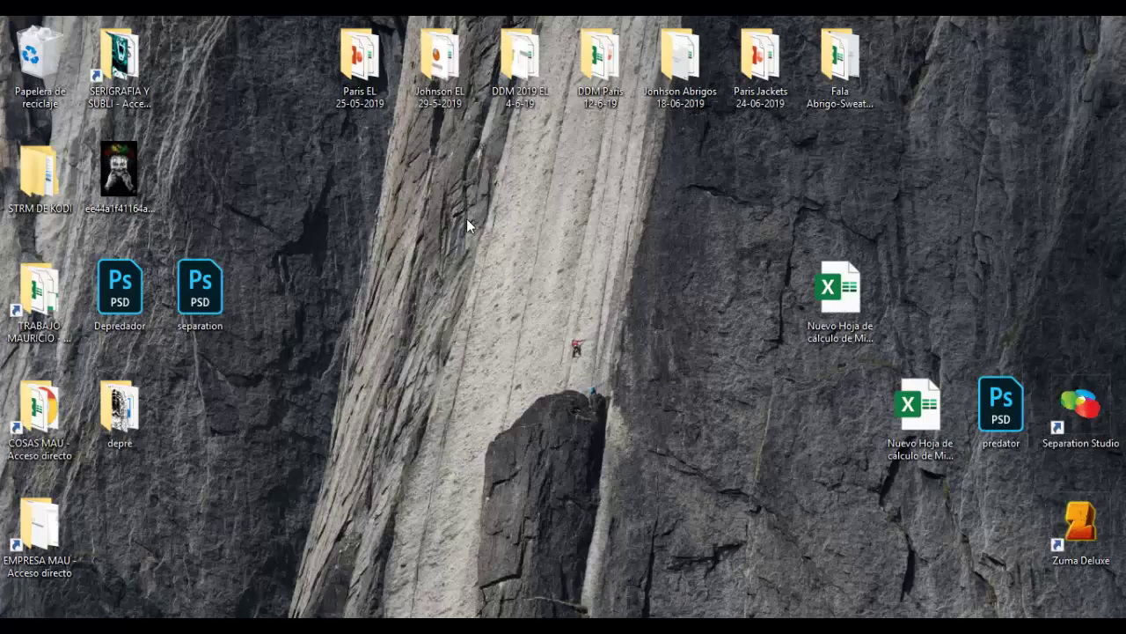
double_click(129, 412)
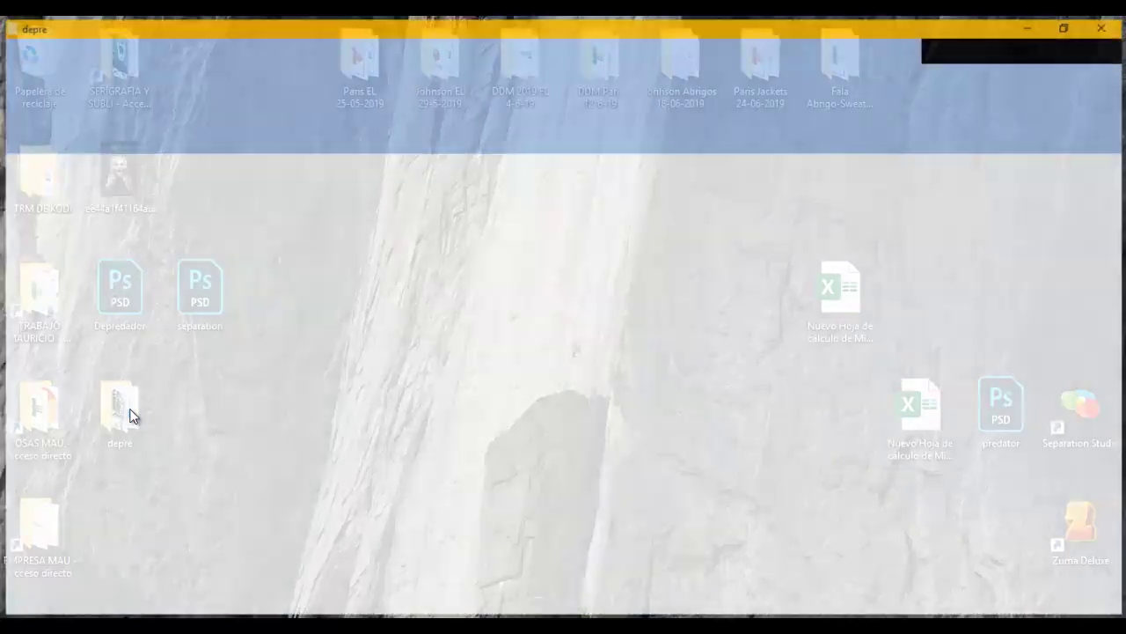
click(176, 220)
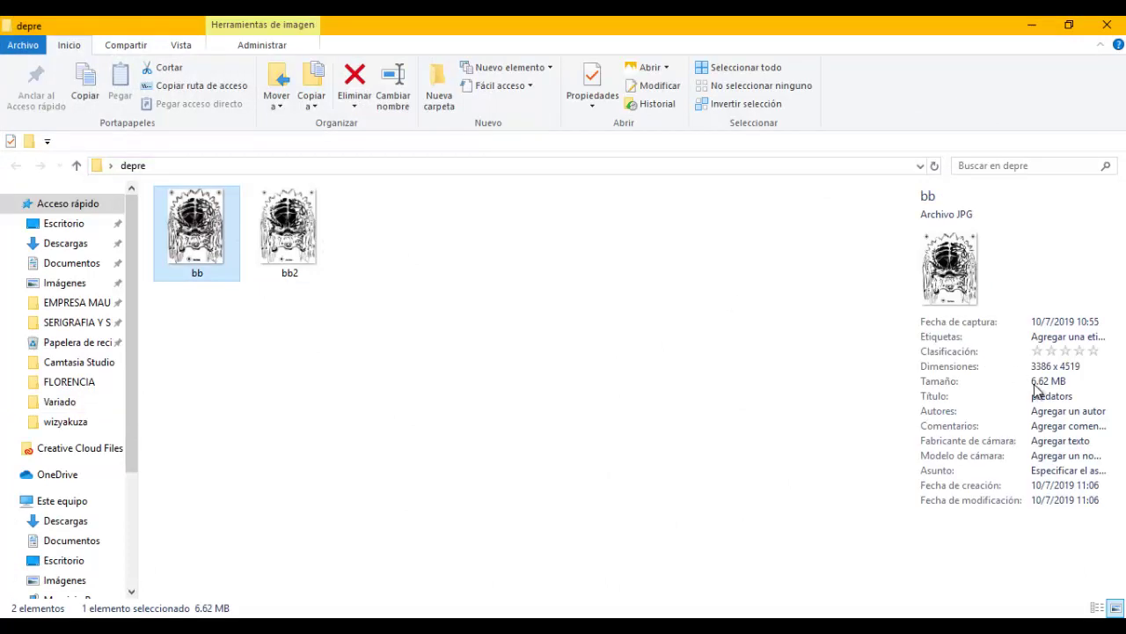
click(287, 246)
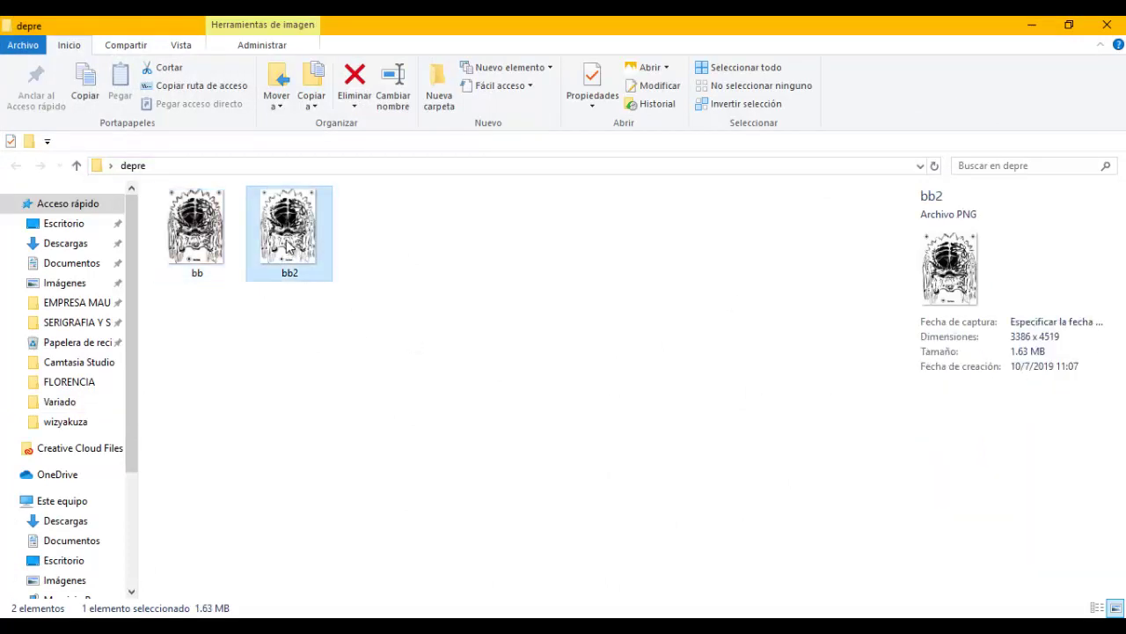
Compare the bb JPG and bb2 PNG details, then close Explorer and return to Photoshop
click(445, 301)
click(222, 254)
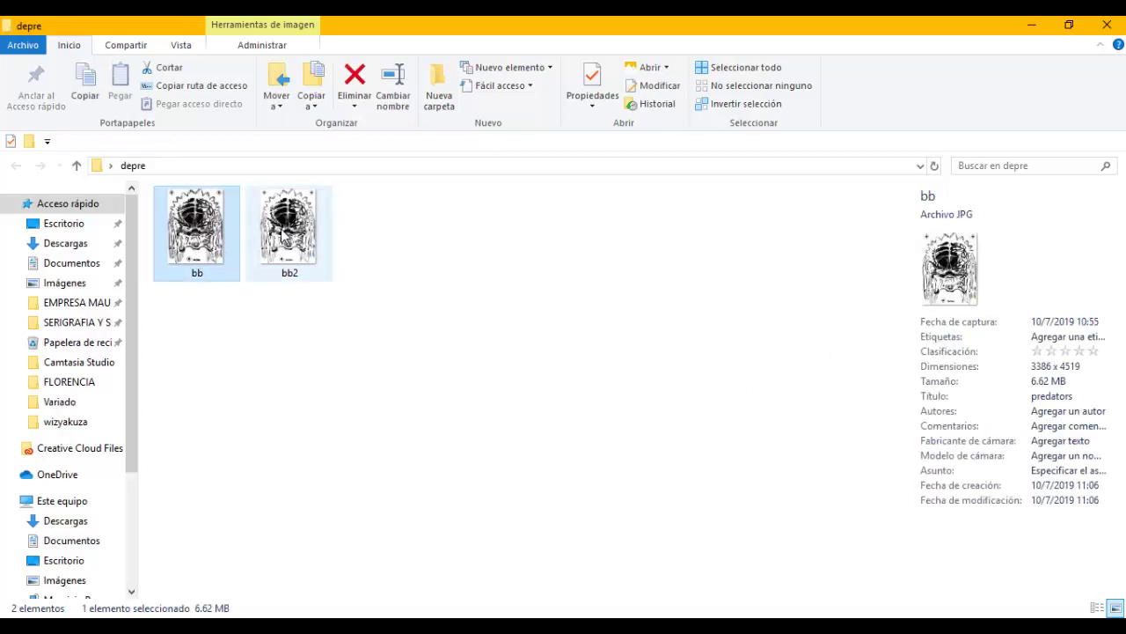
click(284, 230)
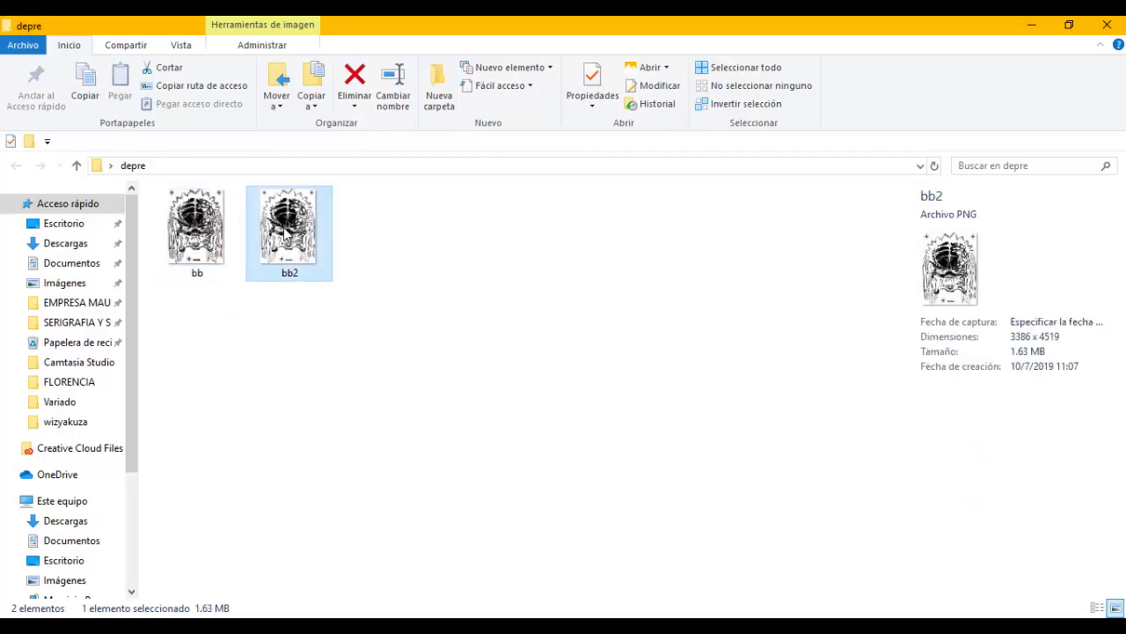
click(210, 245)
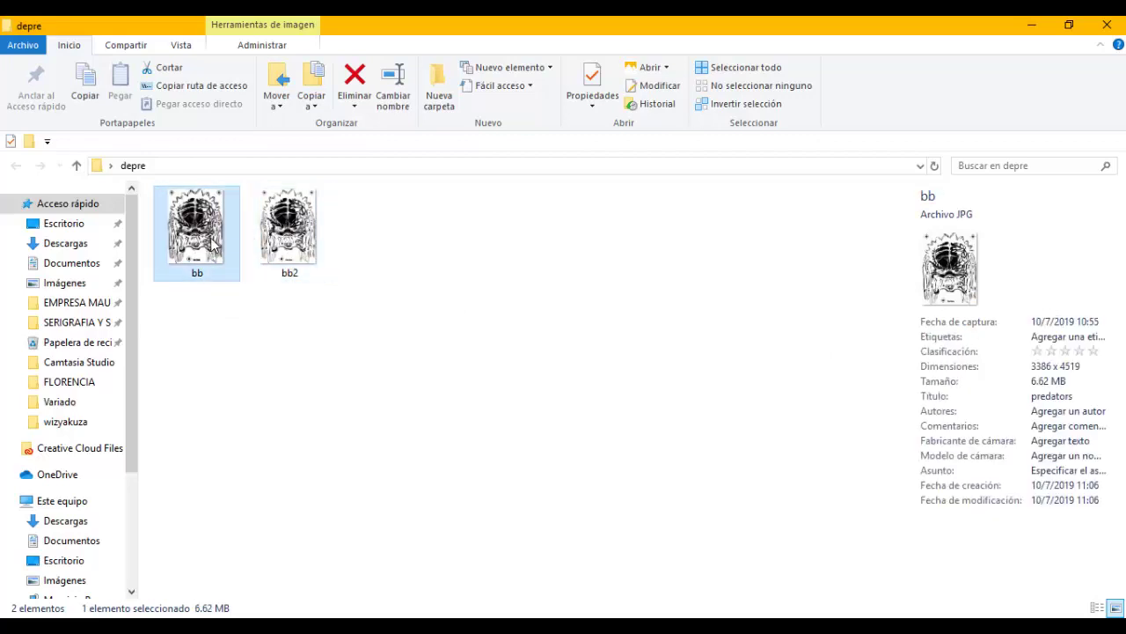
click(268, 237)
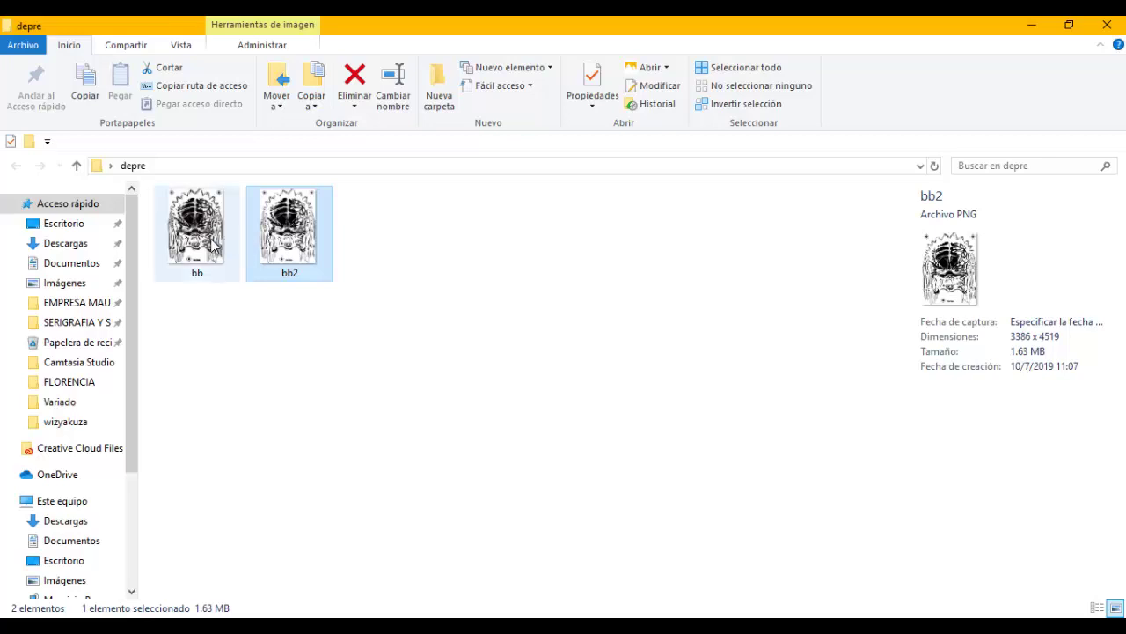
mouse_move(278, 230)
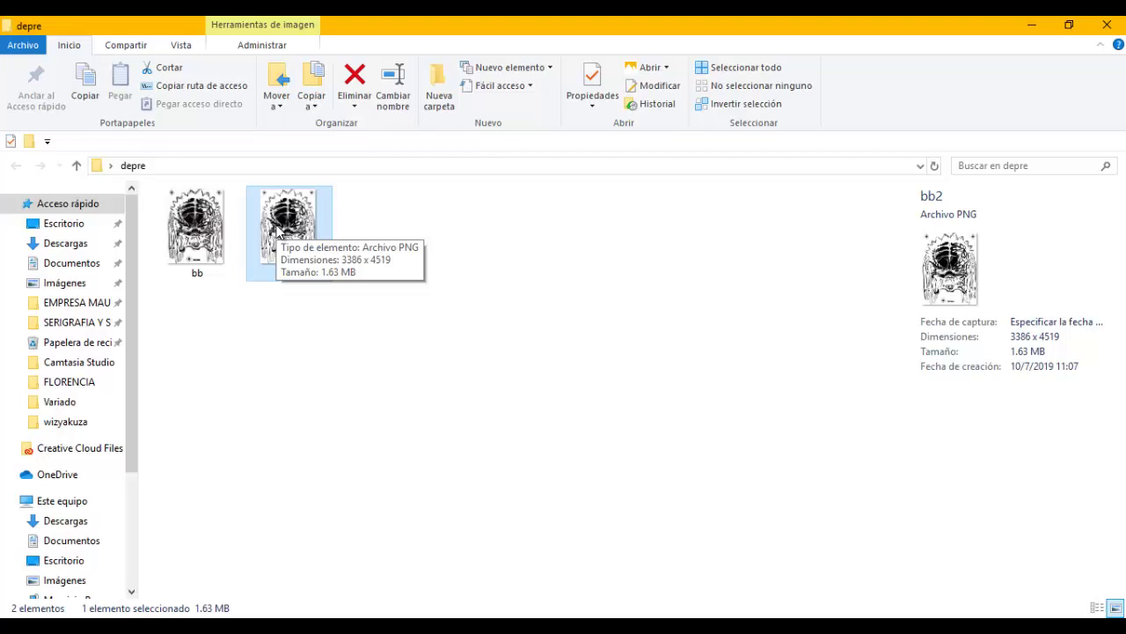
click(203, 234)
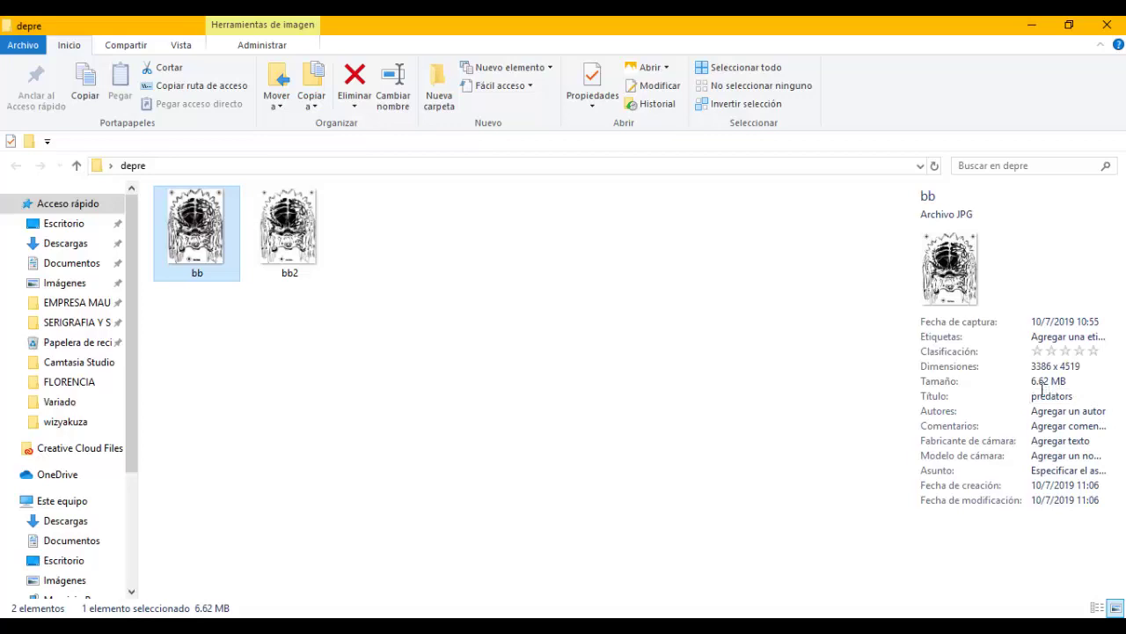
click(290, 230)
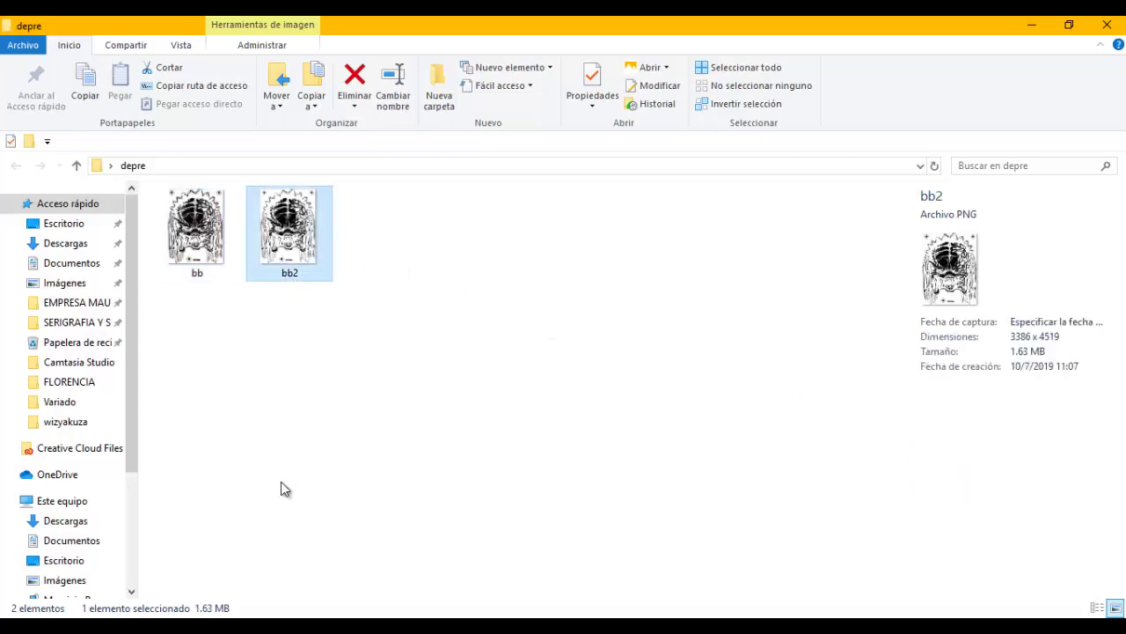
click(1107, 24)
click(567, 615)
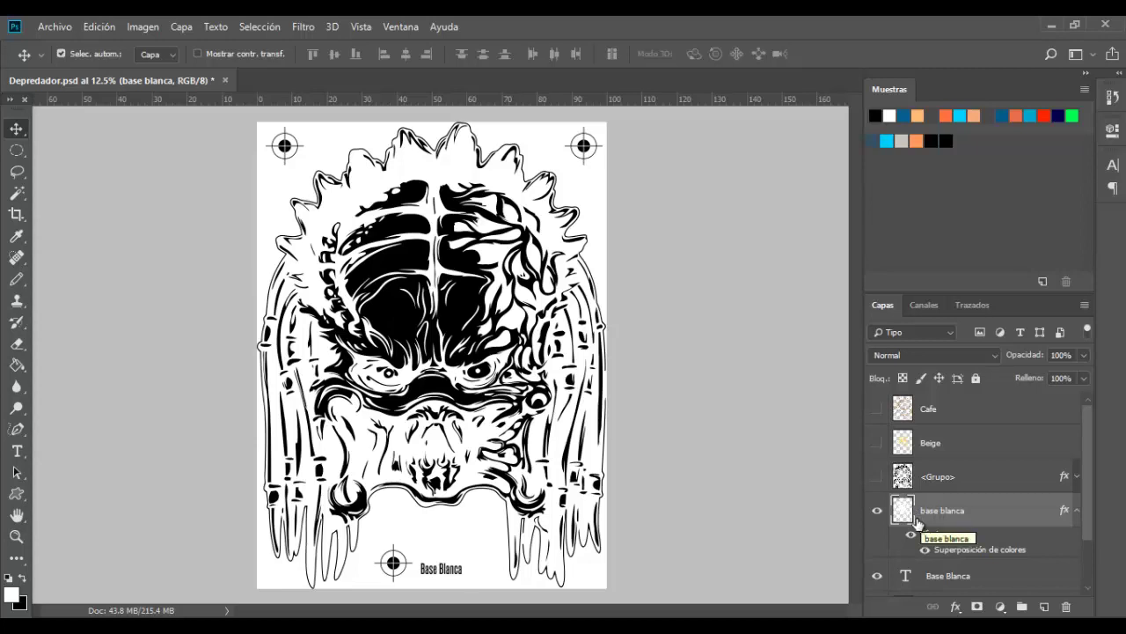
Hide the base blanca layer and show the black <Grupo> artwork
click(877, 510)
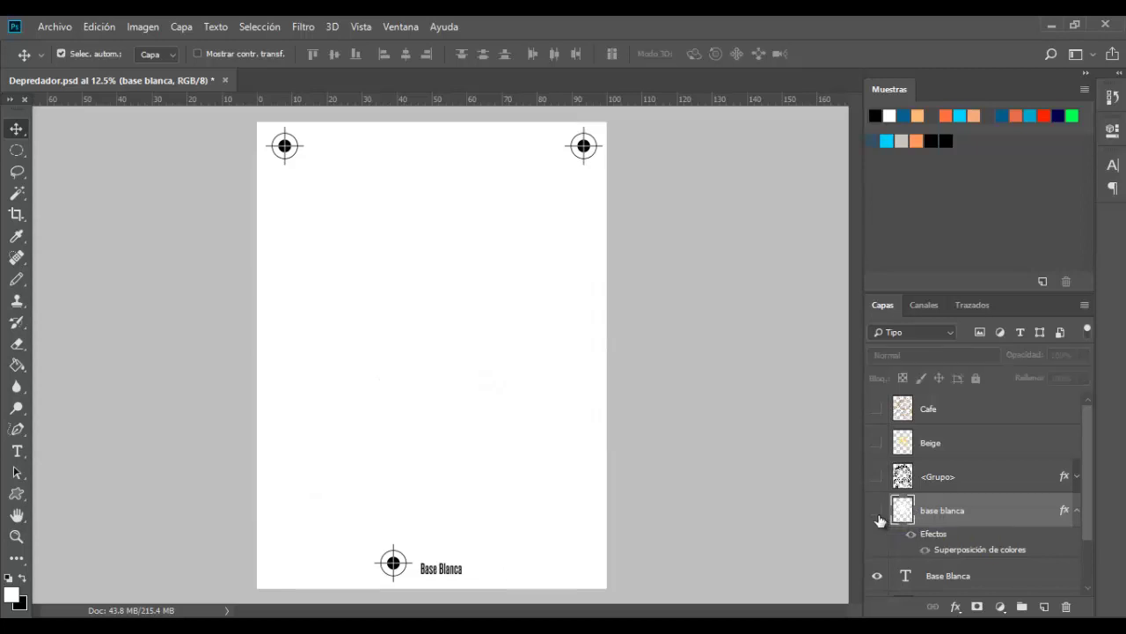
click(915, 479)
click(877, 476)
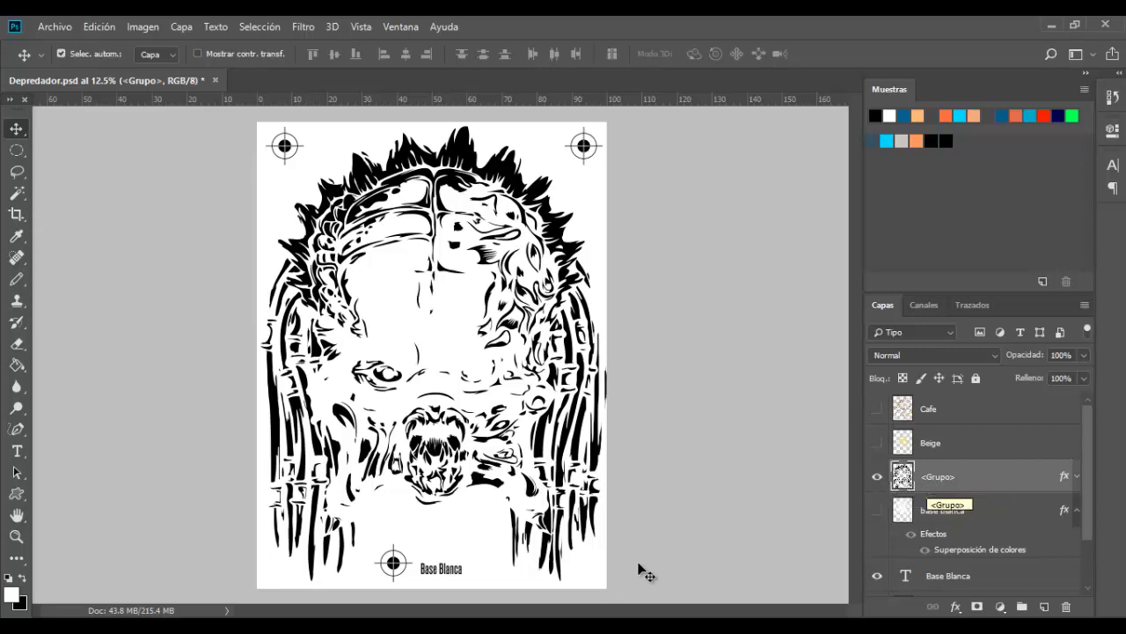
Change the Base Blanca label text to 'Negra' and reselect the black artwork group
scroll(1003, 532, down, 2)
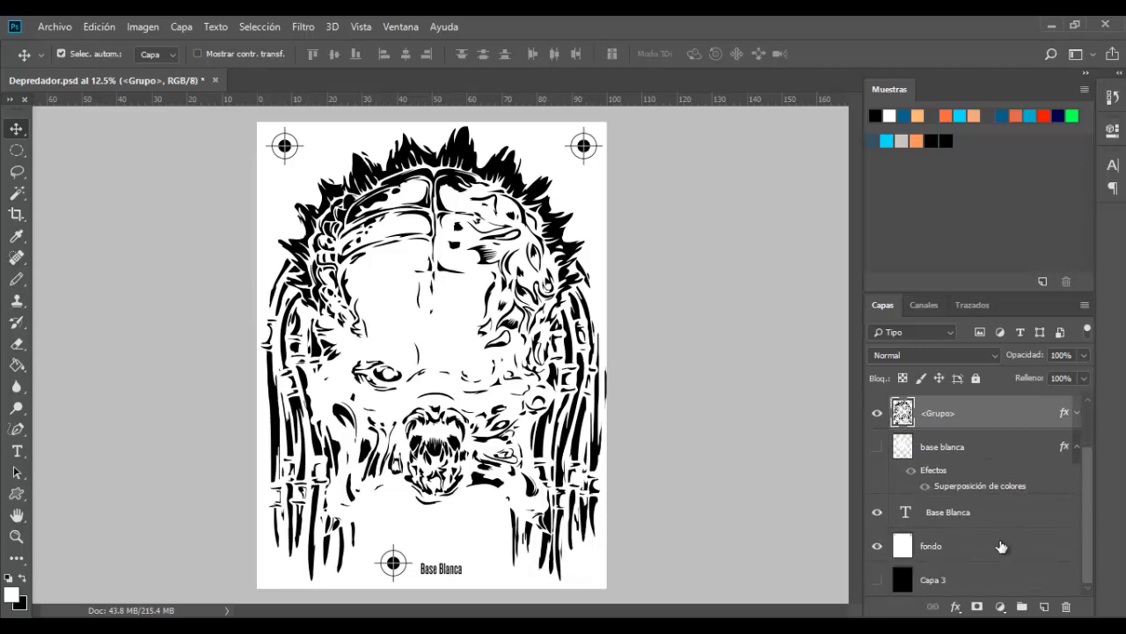
click(933, 526)
double_click(906, 513)
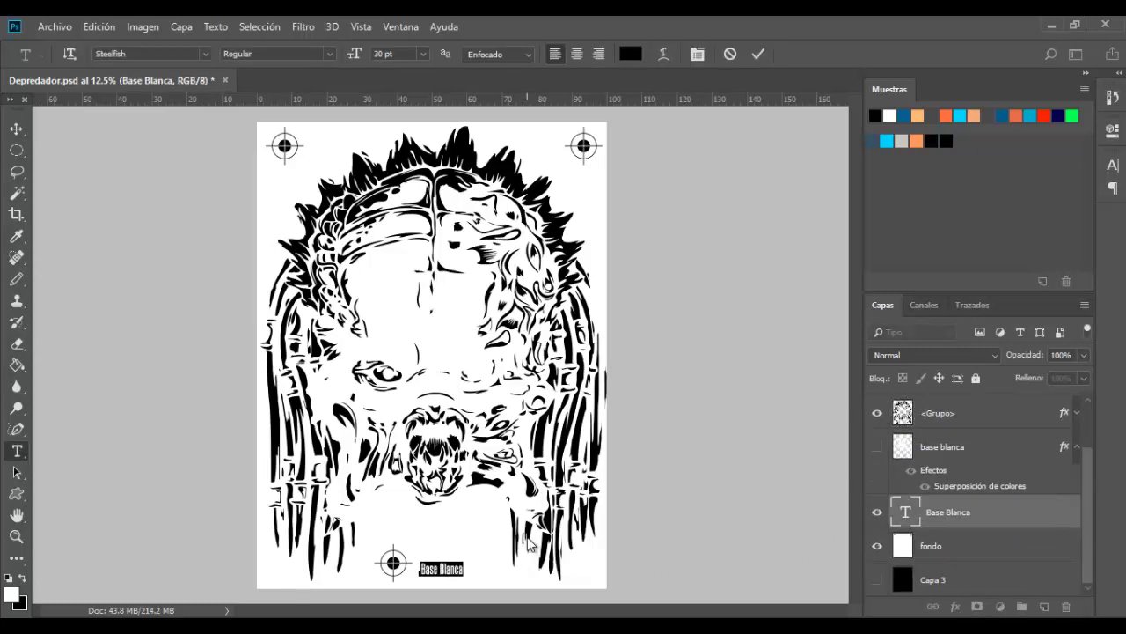
text(Negra)
key(ctrl+Return)
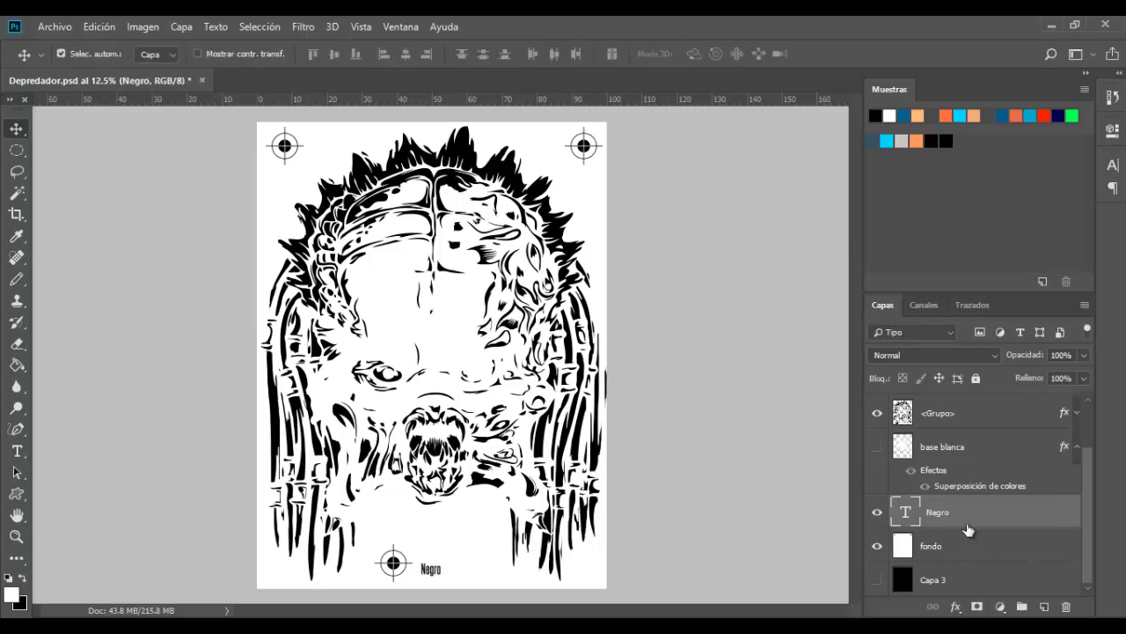
scroll(966, 530, up, 2)
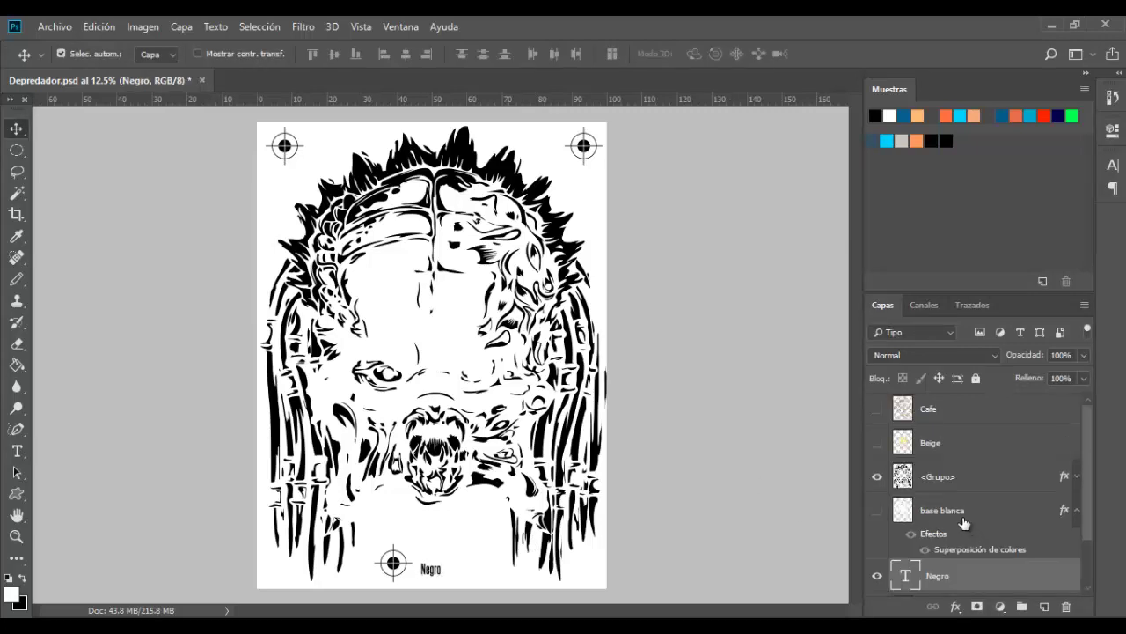
click(925, 490)
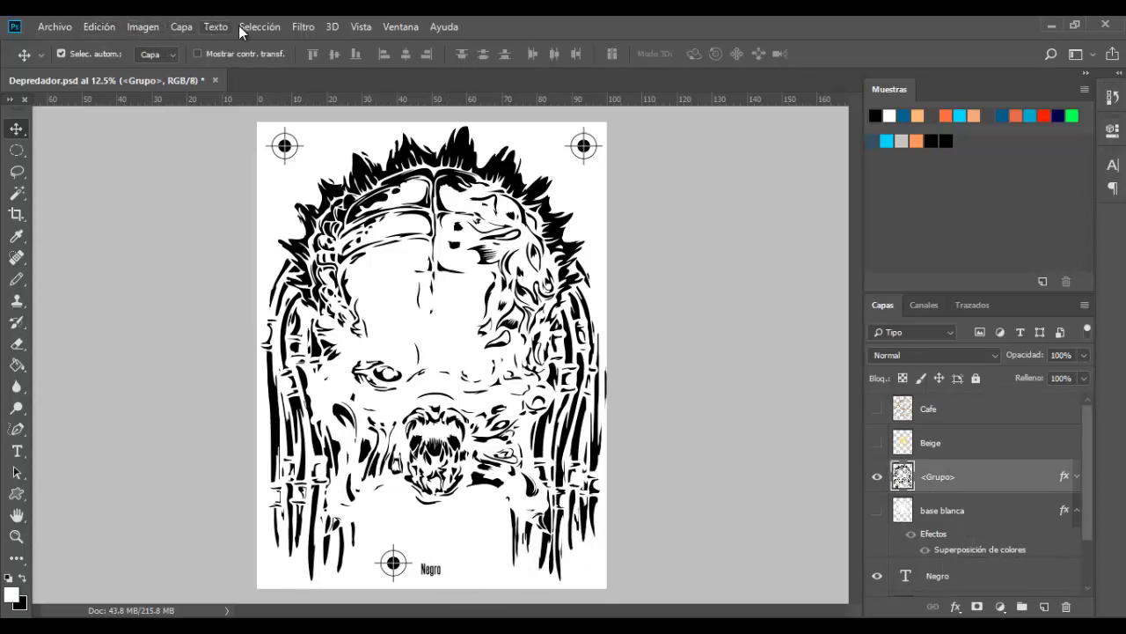
Set up Save As with PNG format, the depre folder and file name negro
click(55, 27)
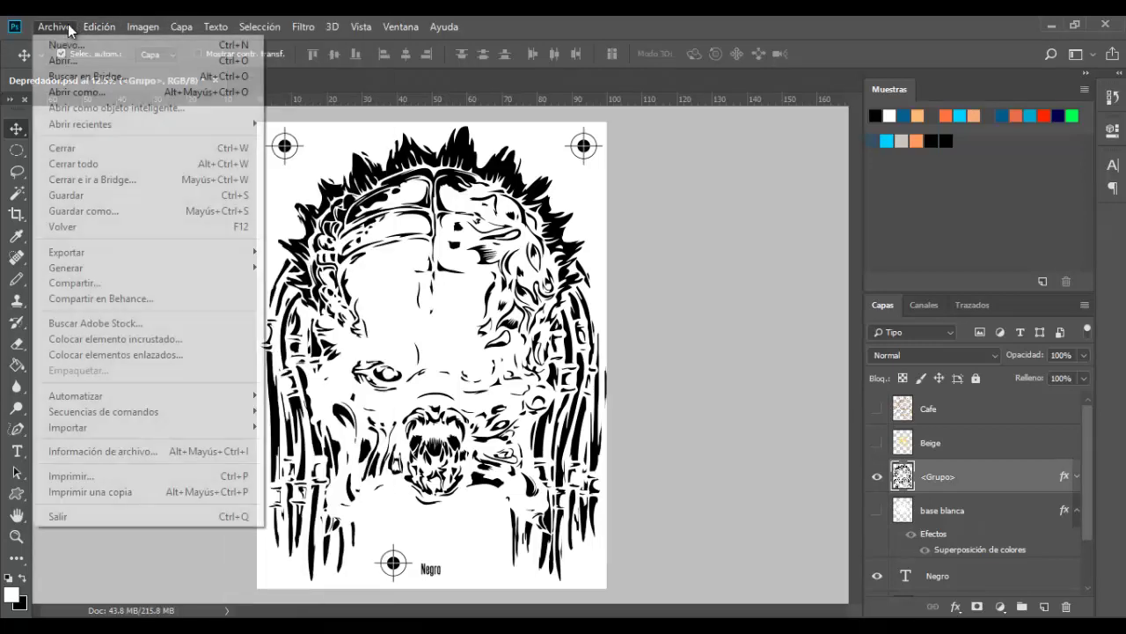
click(98, 211)
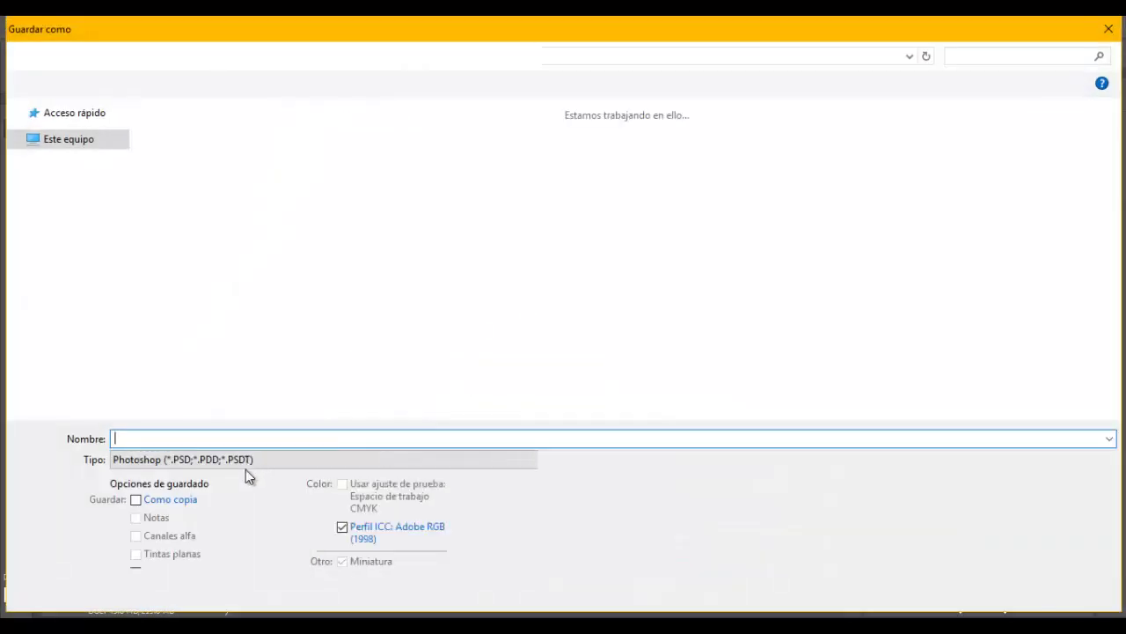
click(220, 460)
click(359, 381)
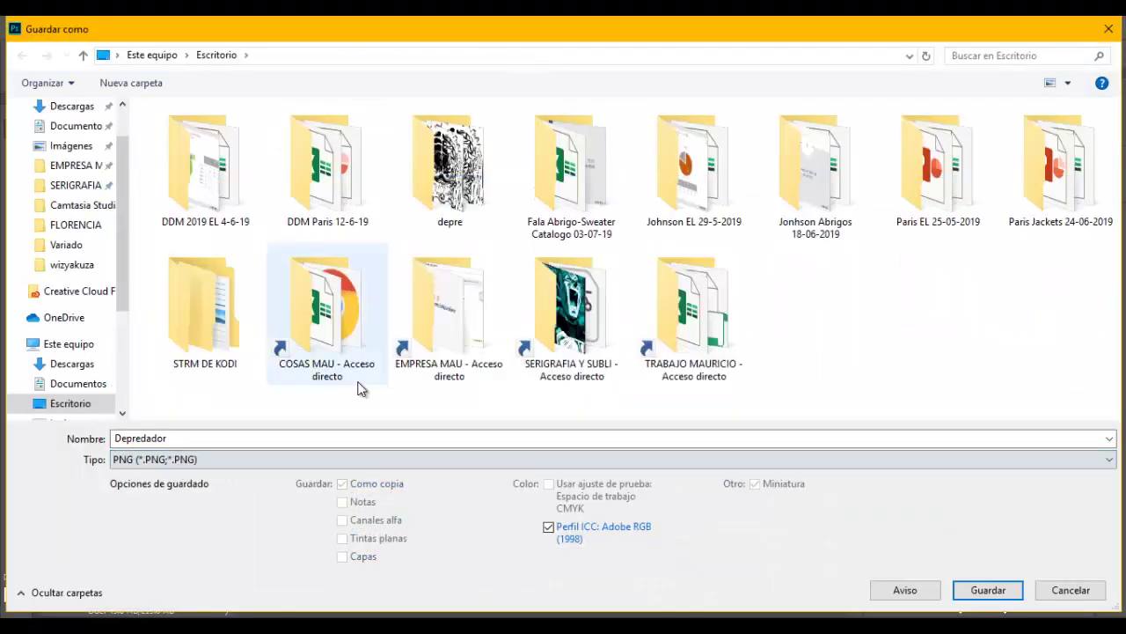
double_click(508, 196)
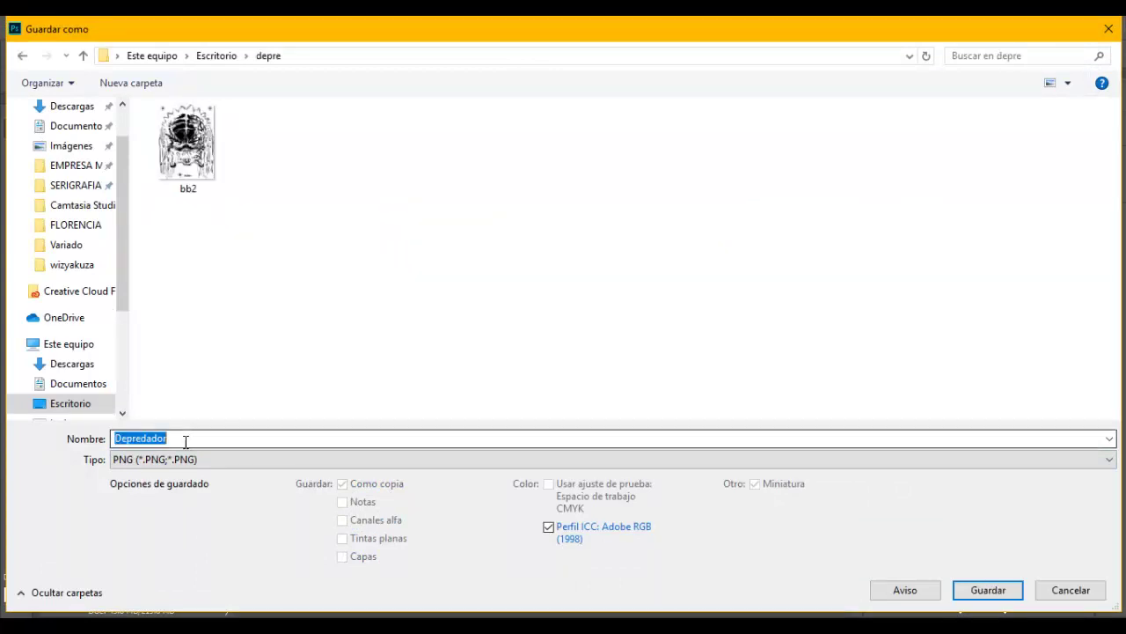
text(negro)
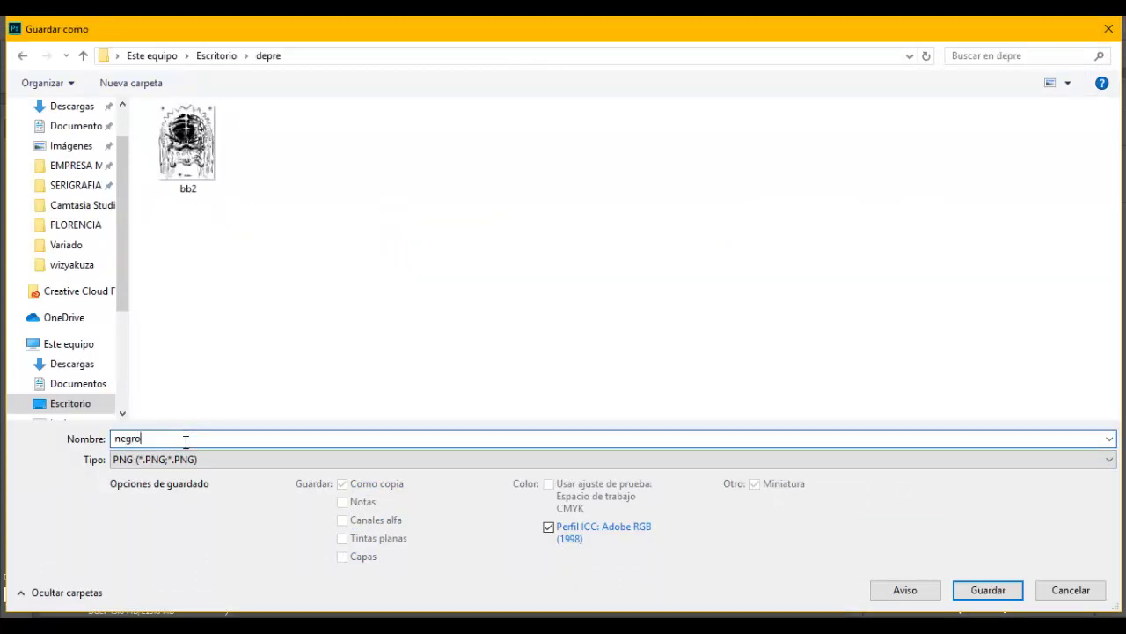
Save the negro PNG, then show and select only the Beige layer
click(1073, 591)
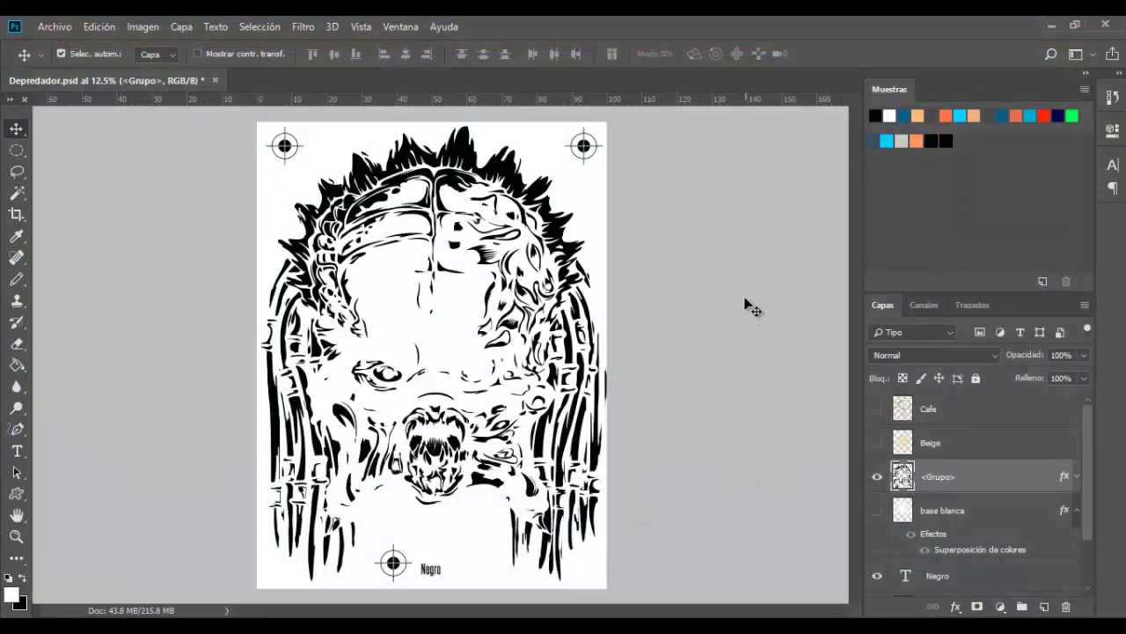
click(877, 442)
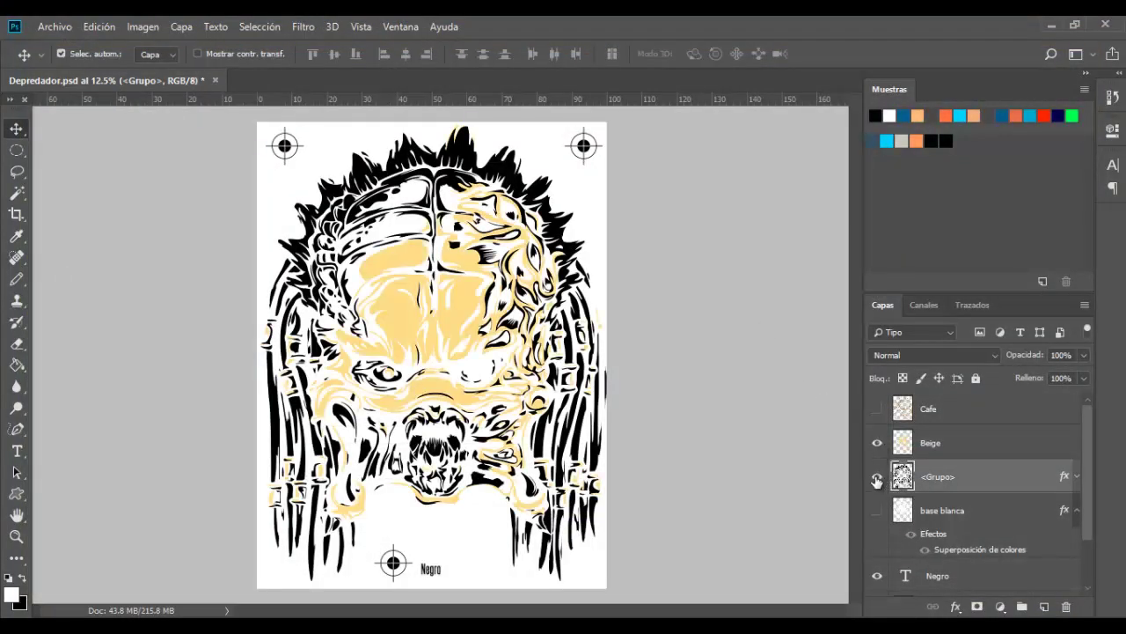
click(877, 476)
click(941, 443)
click(943, 477)
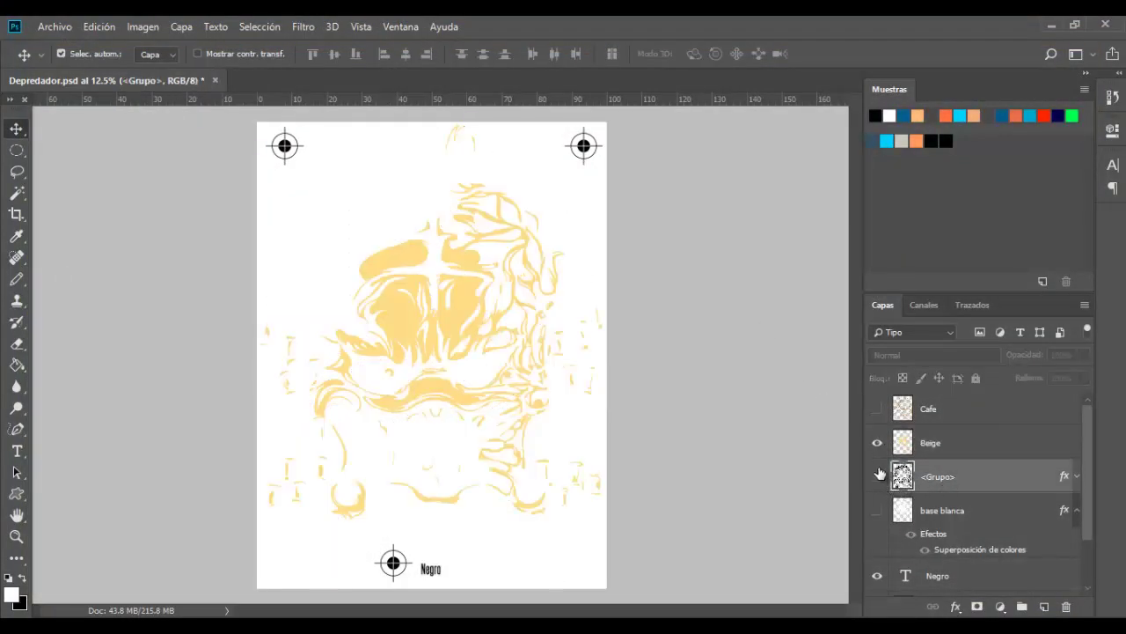
click(878, 442)
click(877, 476)
click(878, 477)
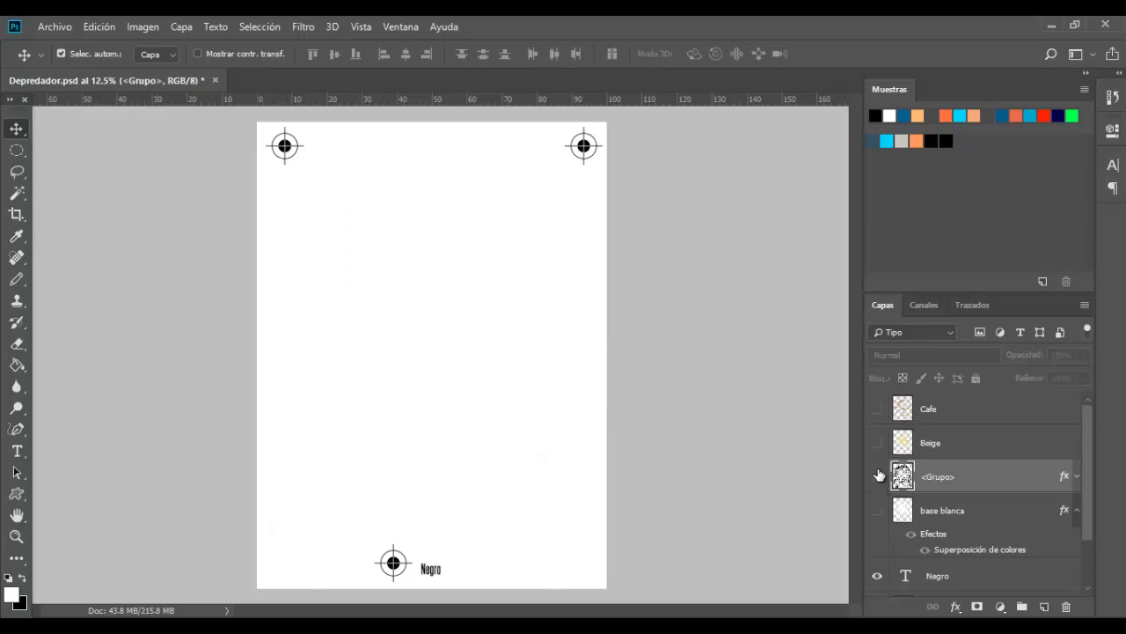
click(877, 442)
click(950, 444)
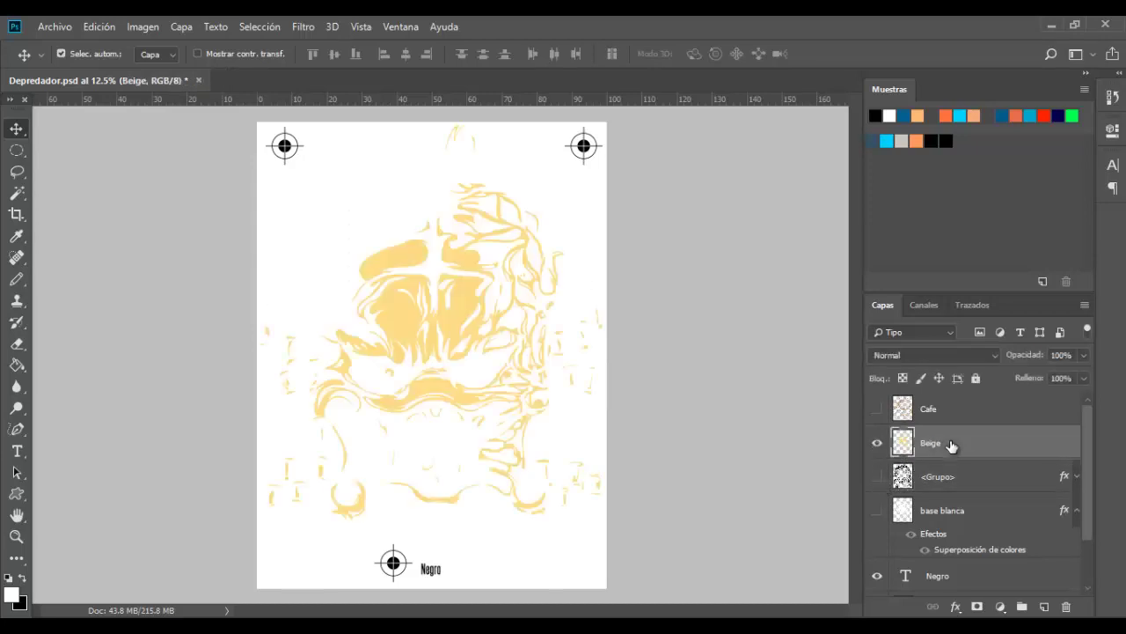
Apply a black Superposición de colores effect to the Beige layer
click(955, 607)
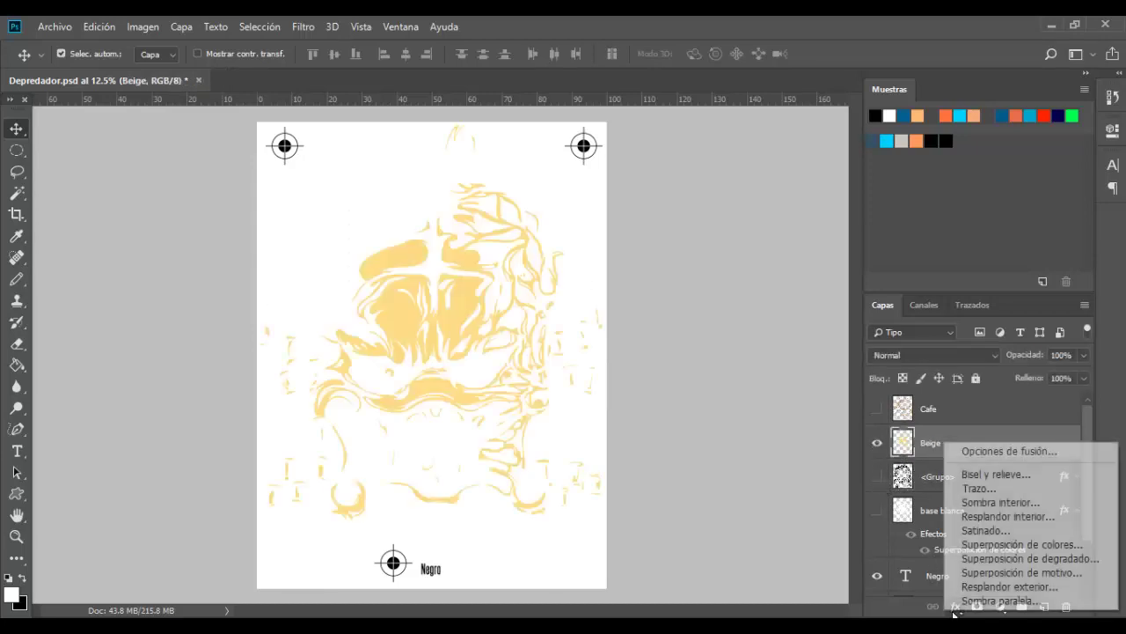
click(1021, 545)
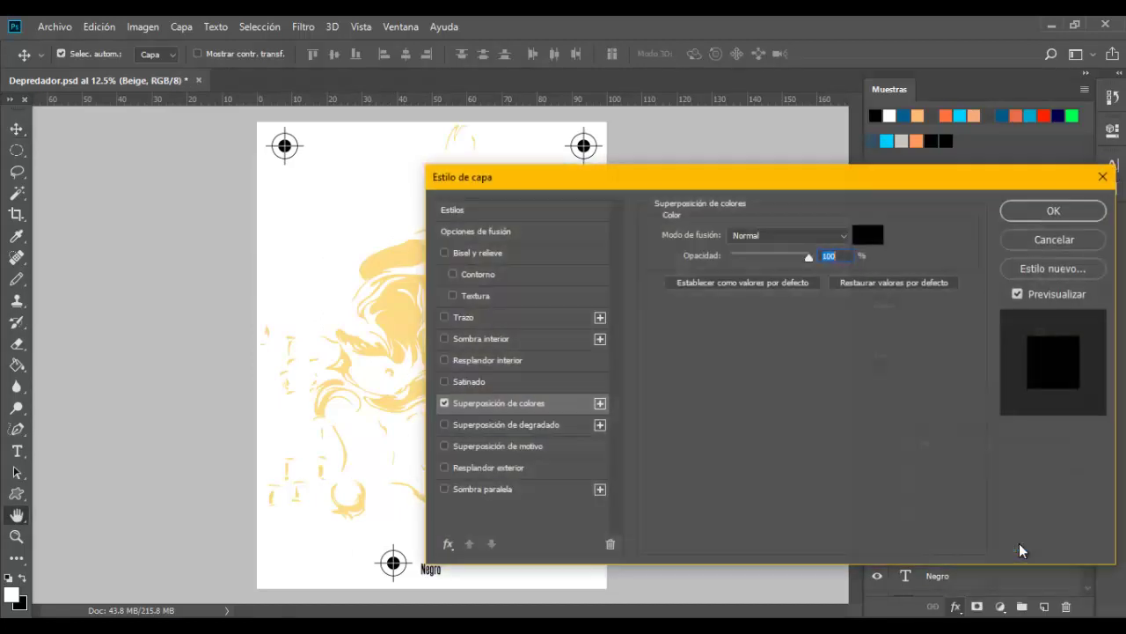
click(1055, 212)
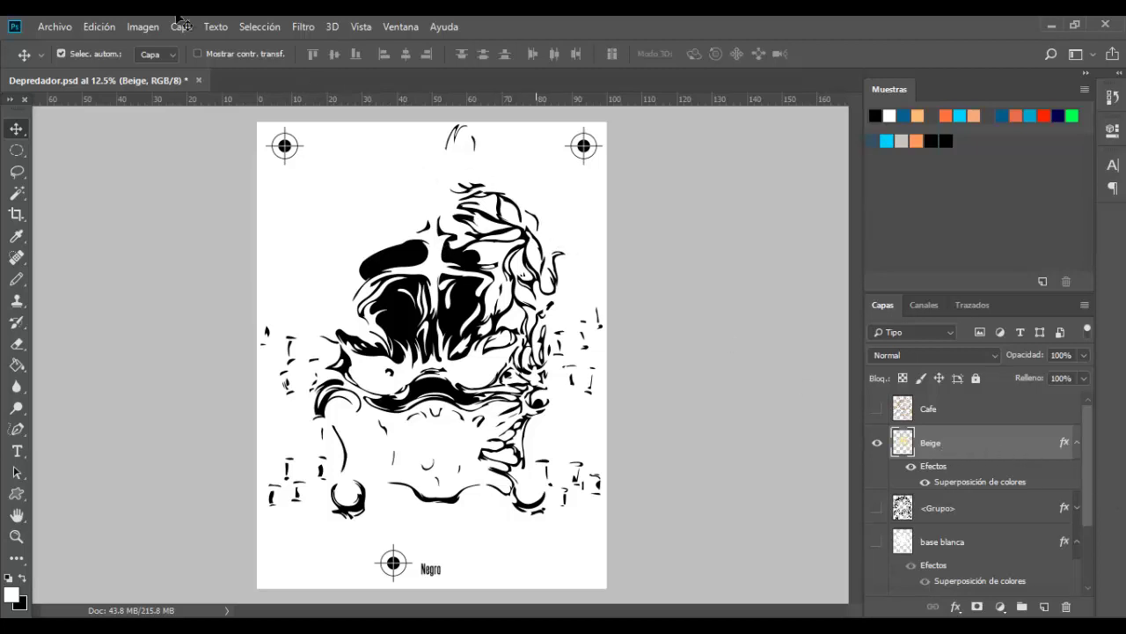
click(142, 26)
click(156, 150)
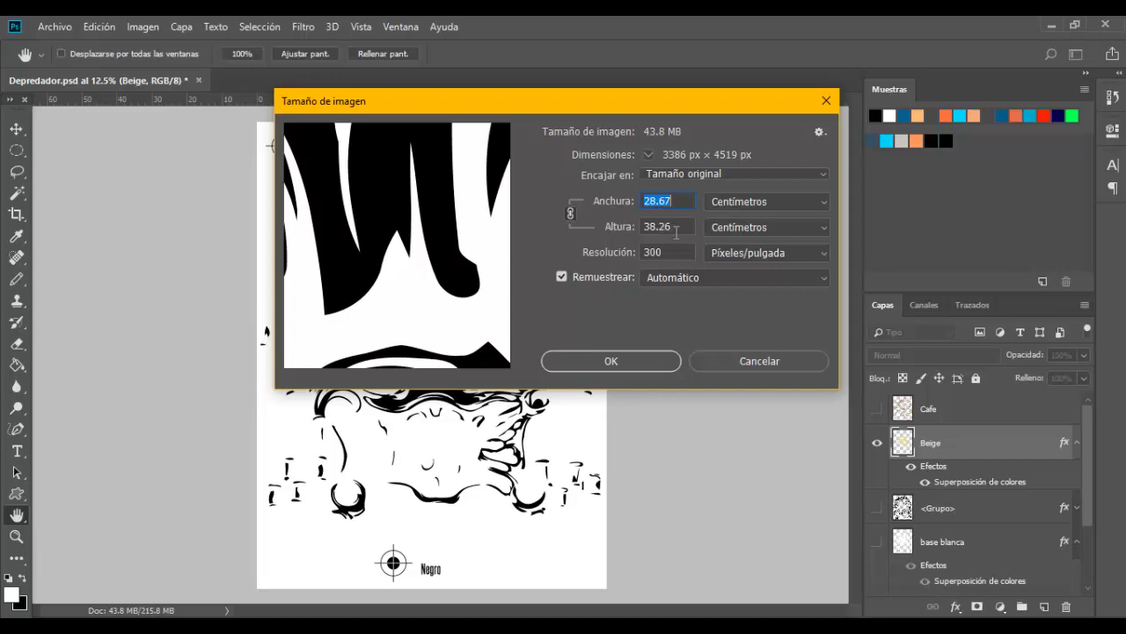
click(675, 230)
mouse_move(606, 99)
mouse_down()
mouse_move(903, 69)
mouse_move(688, 103)
mouse_up()
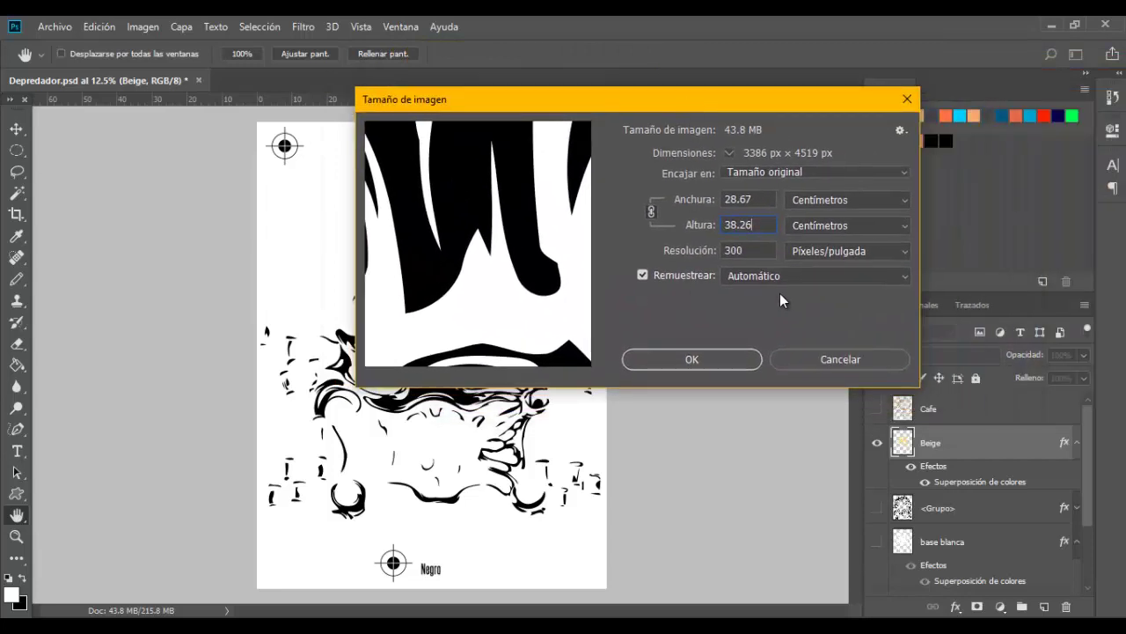
click(845, 359)
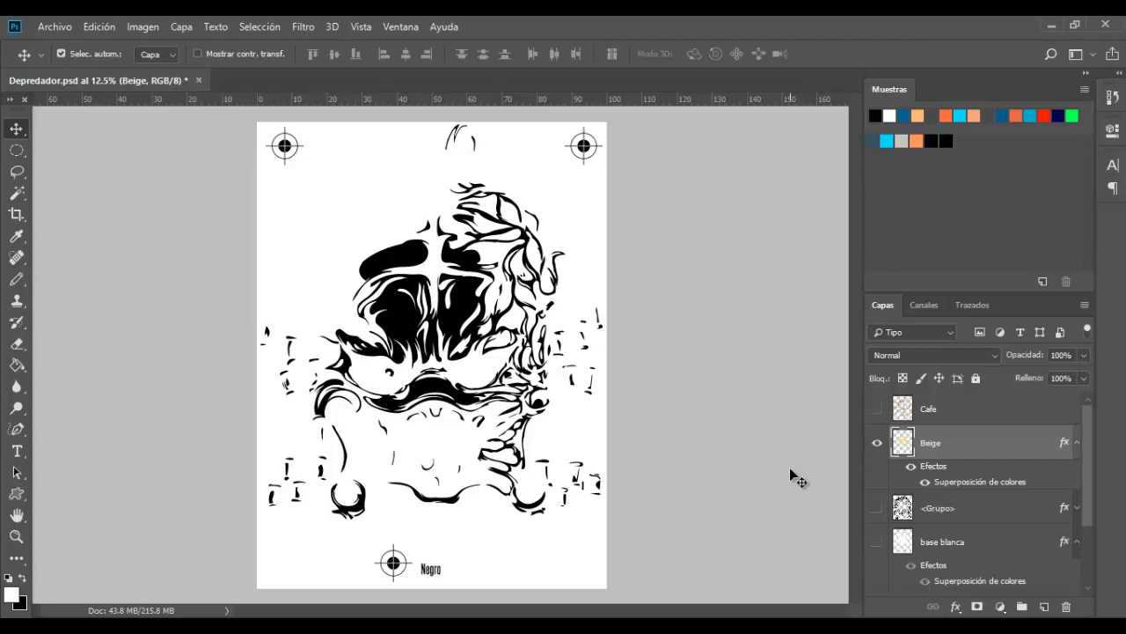
mouse_move(503, 100)
mouse_down()
mouse_move(480, 366)
mouse_move(445, 86)
mouse_up()
drag(444, 101, 450, 369)
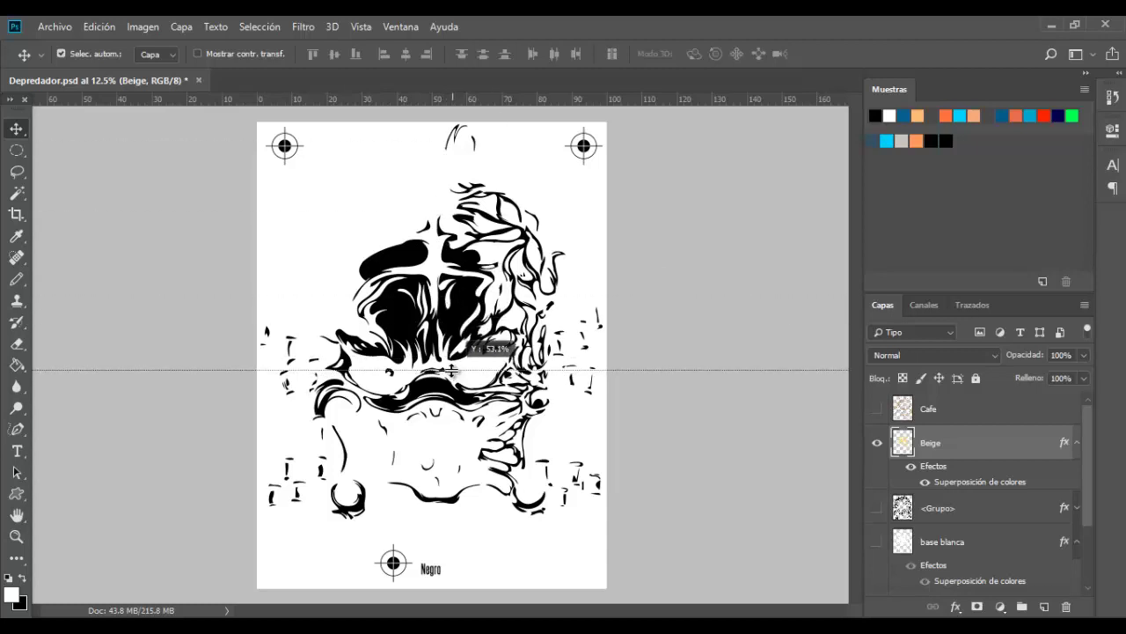
drag(451, 370, 450, 365)
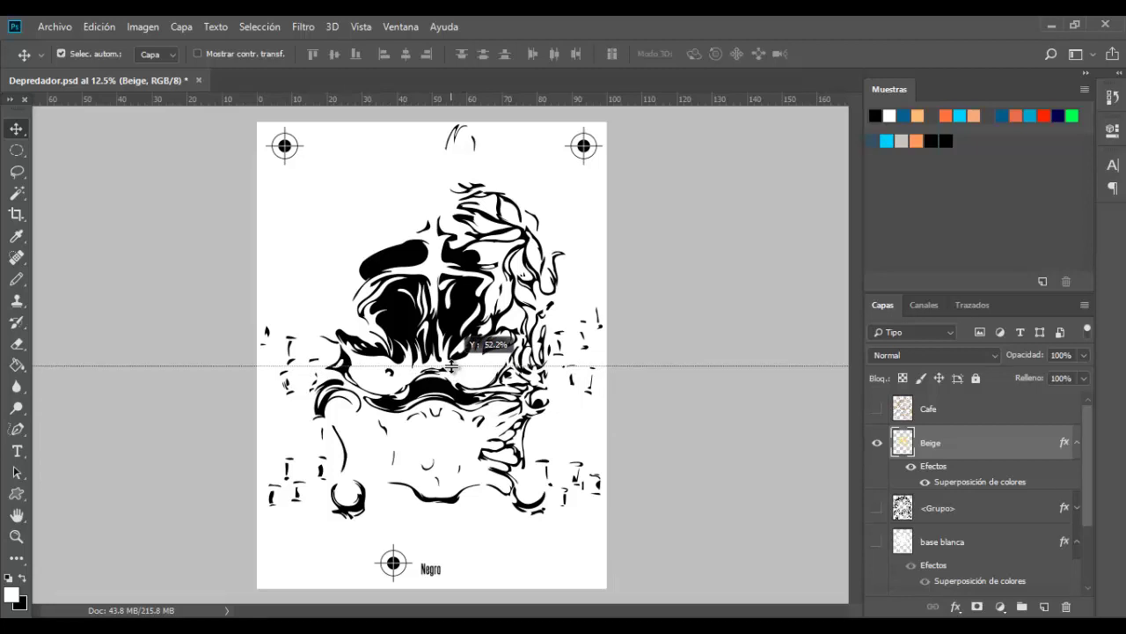
drag(450, 366, 454, 98)
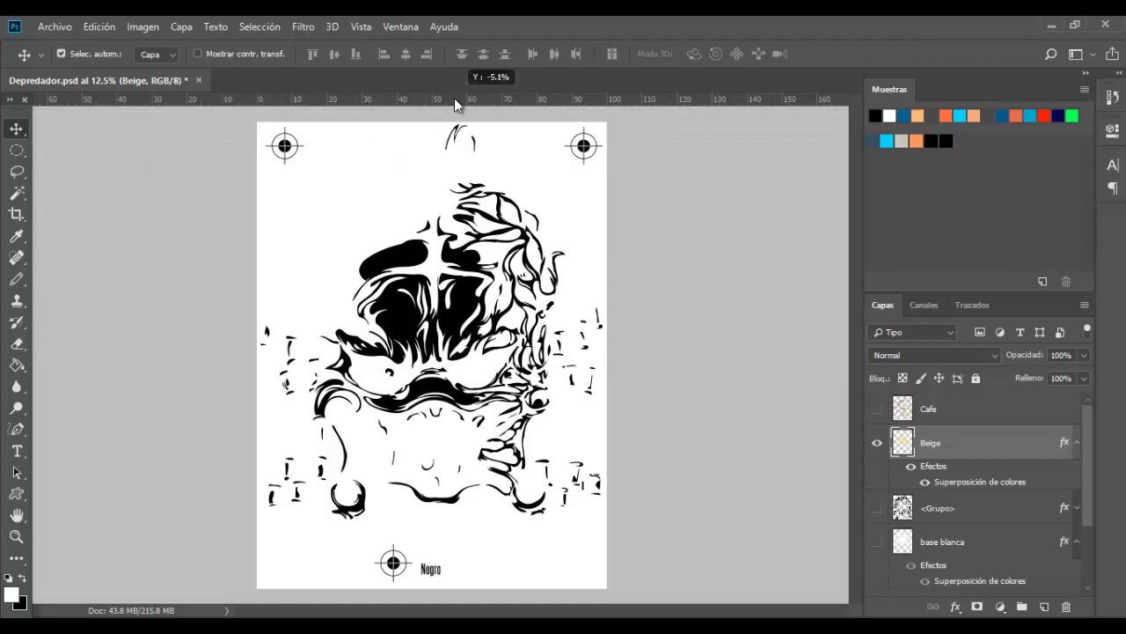
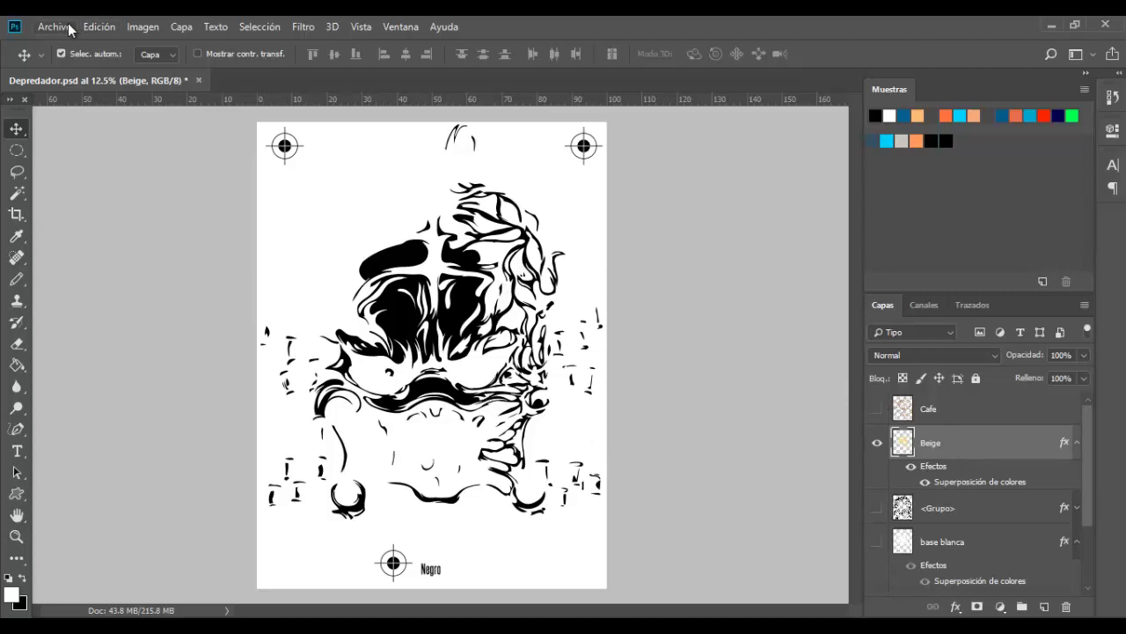
Hide Beige and show only the Cafe layer with a black colour overlay
click(876, 443)
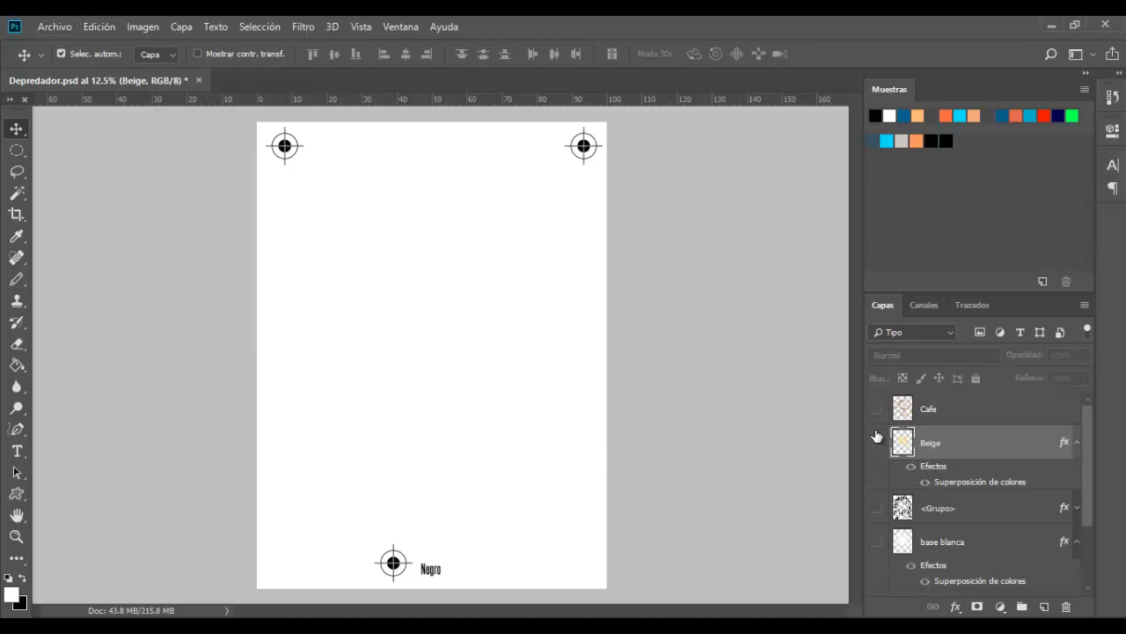
click(877, 408)
click(932, 412)
click(956, 606)
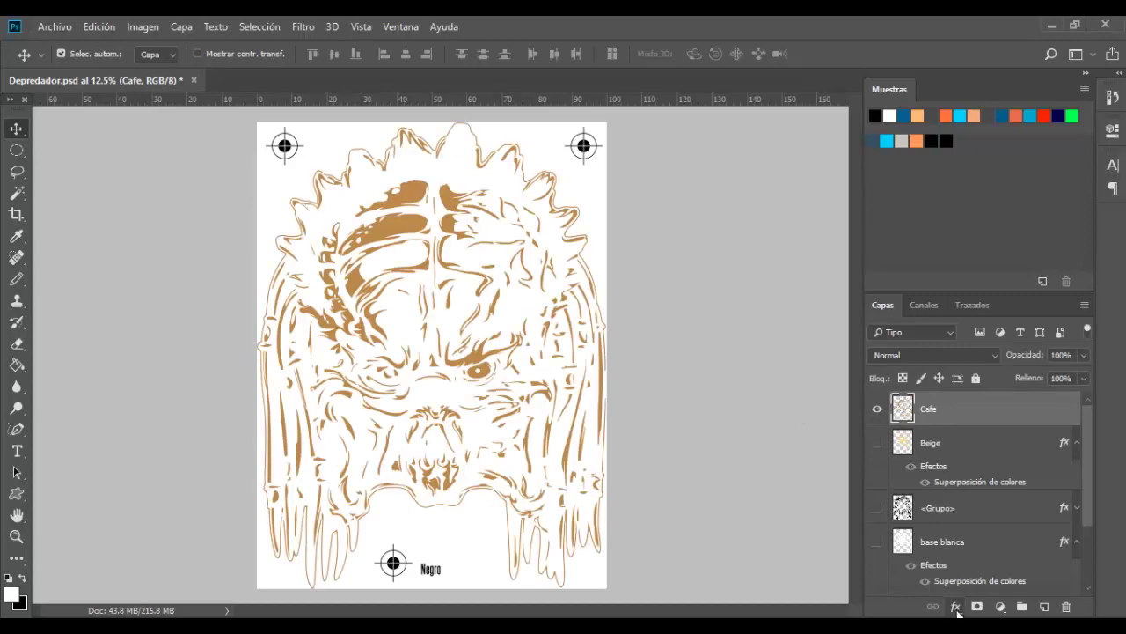
key(Escape)
key(space)
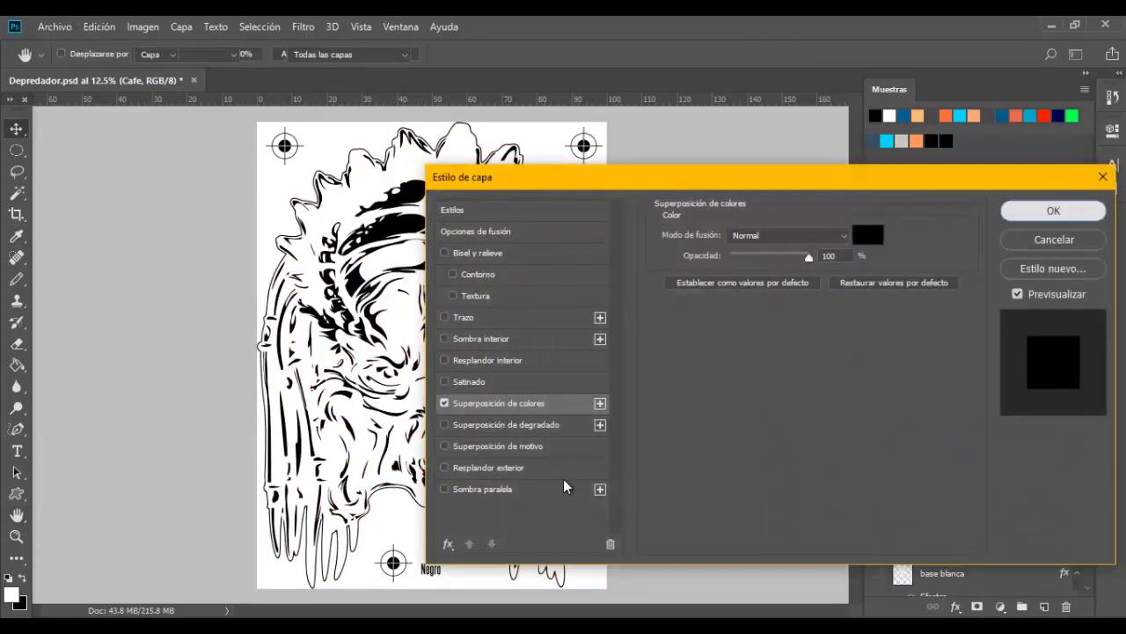
click(1054, 209)
Change the Negro label text to 'cafe'
click(434, 573)
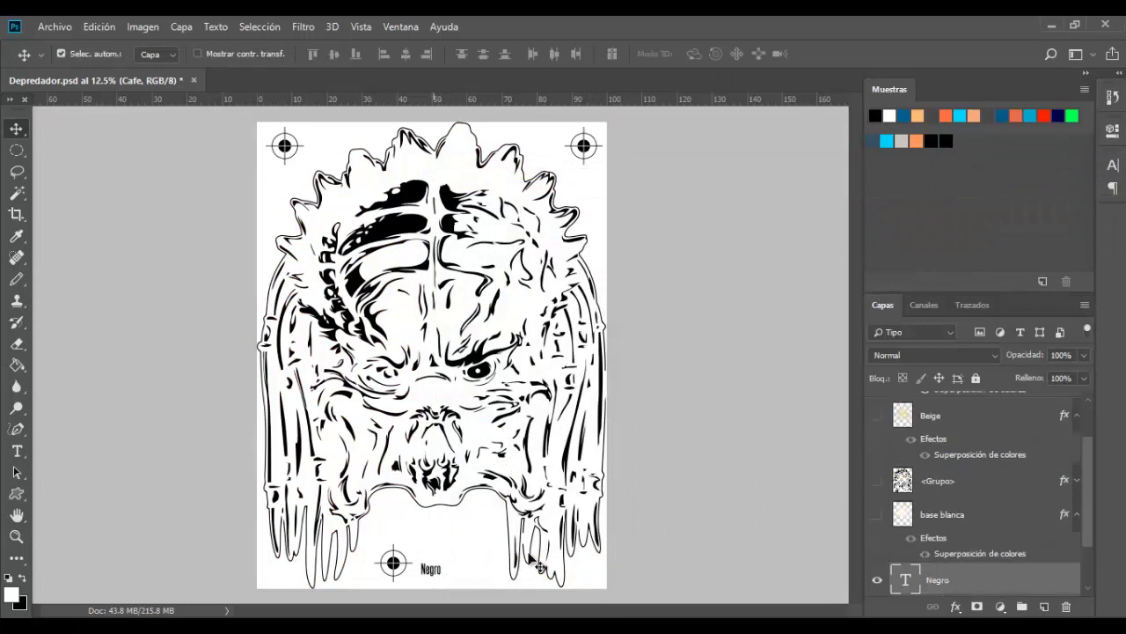
double_click(906, 579)
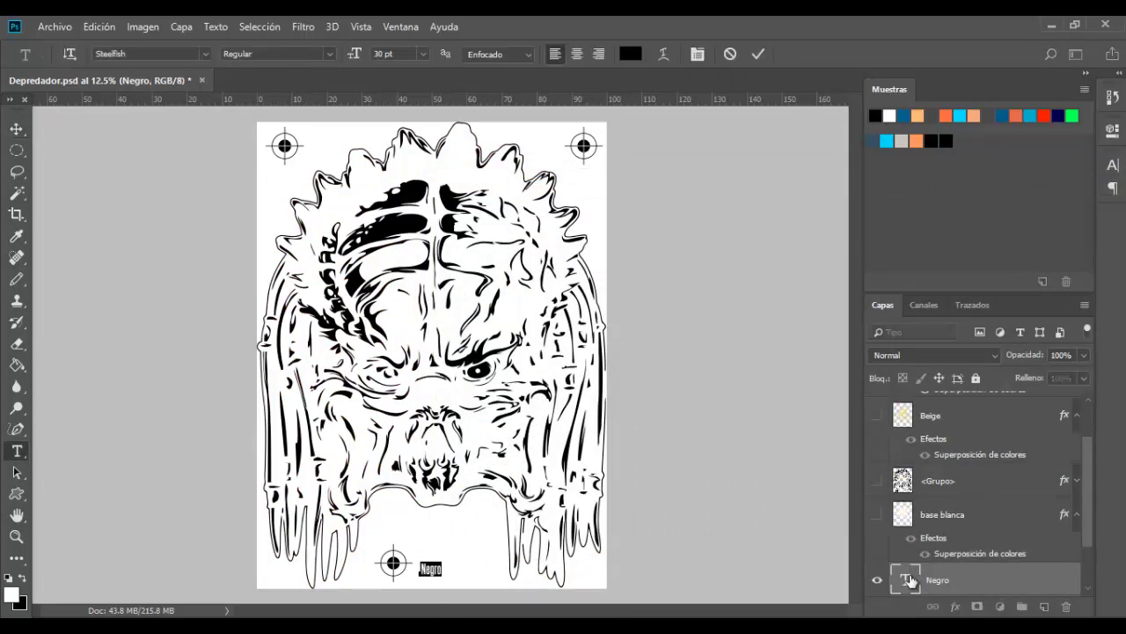
text(cafe)
key(ctrl+Return)
key(v)
key(ctrl+Return)
key(v)
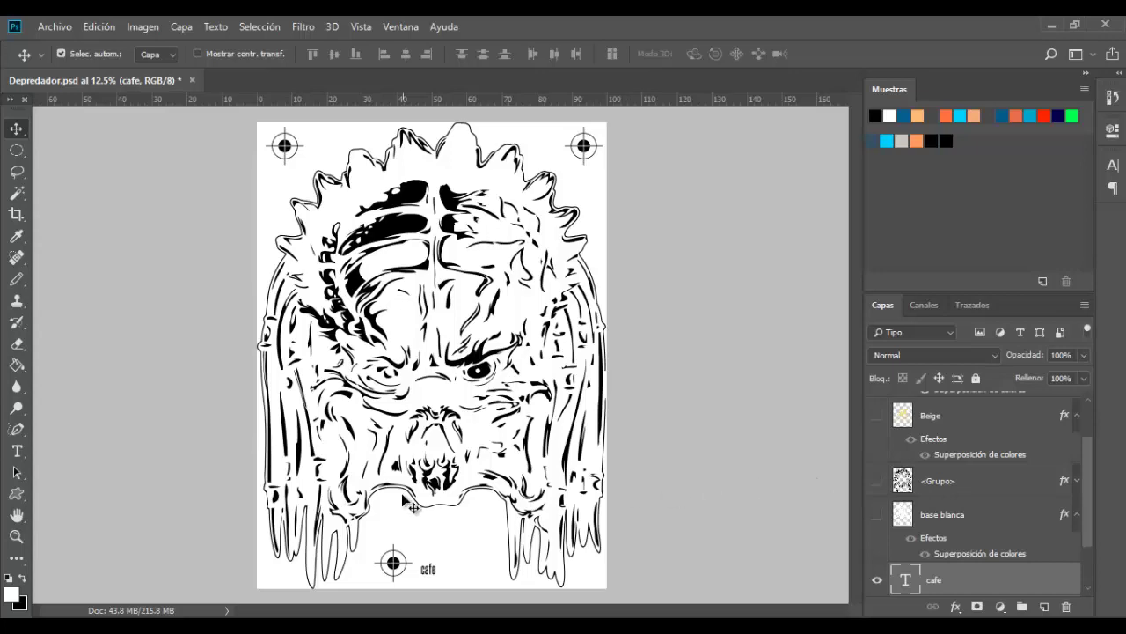
Make base blanca and Beige visible again alongside Cafe, with <Grupo> selected
scroll(482, 374, up, 2)
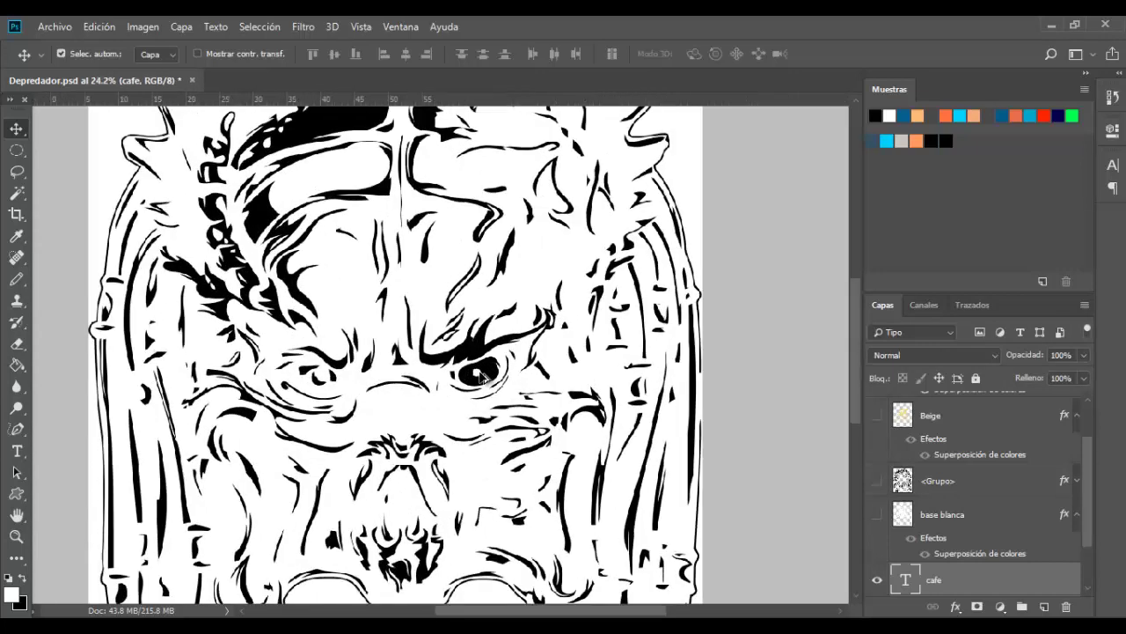
scroll(483, 374, up, 2)
scroll(482, 374, down, 2)
scroll(483, 377, down, 2)
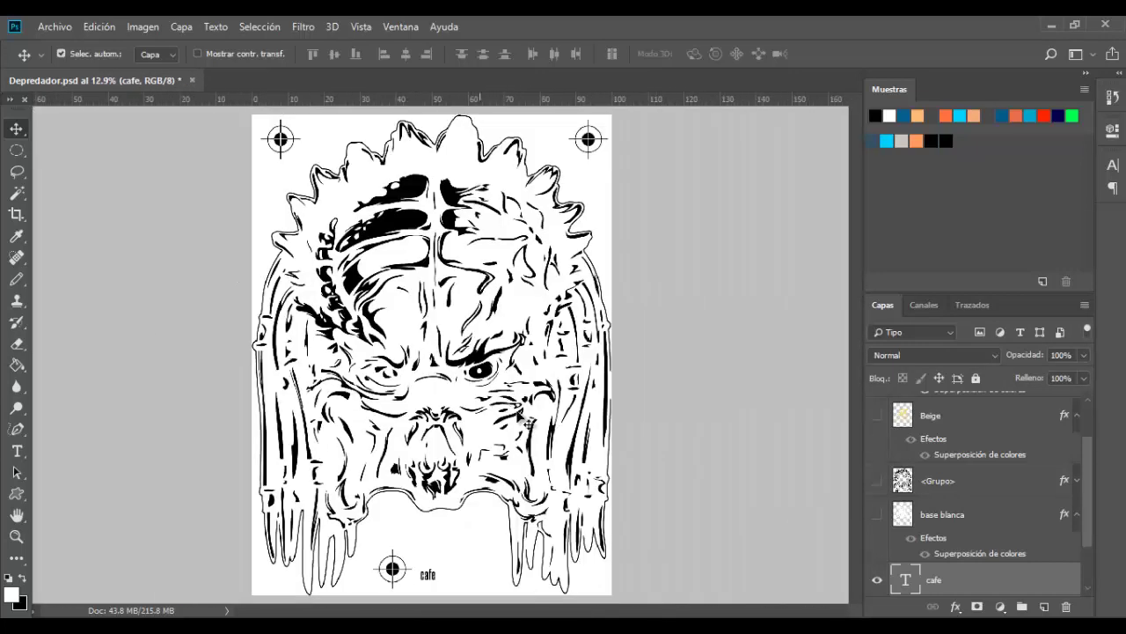
click(659, 443)
scroll(920, 437, up, 1)
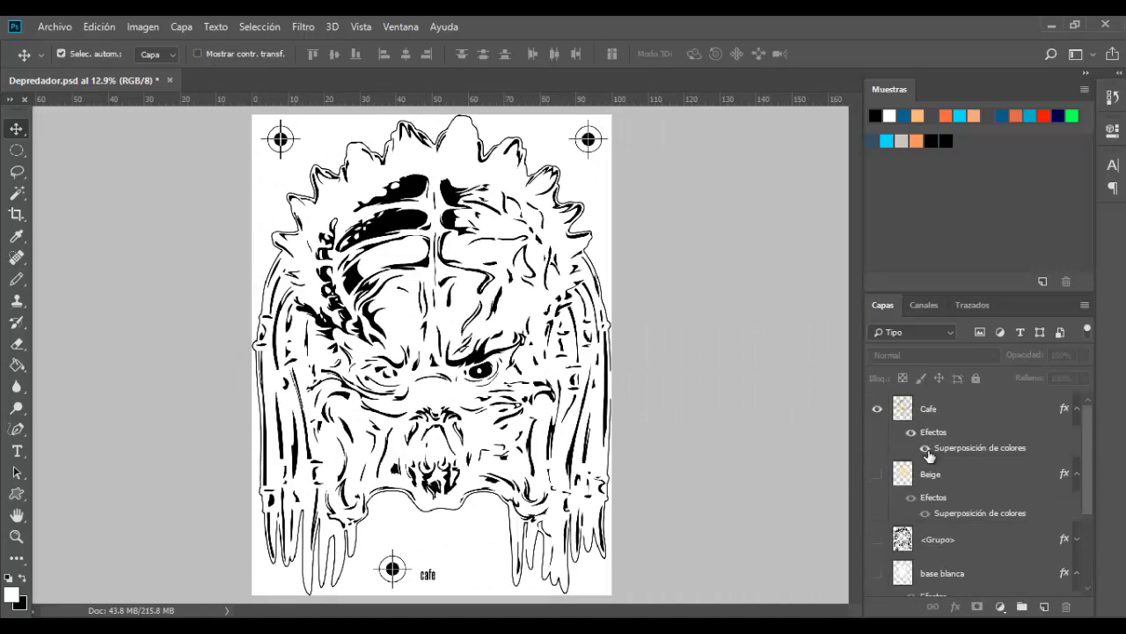
scroll(938, 520, down, 2)
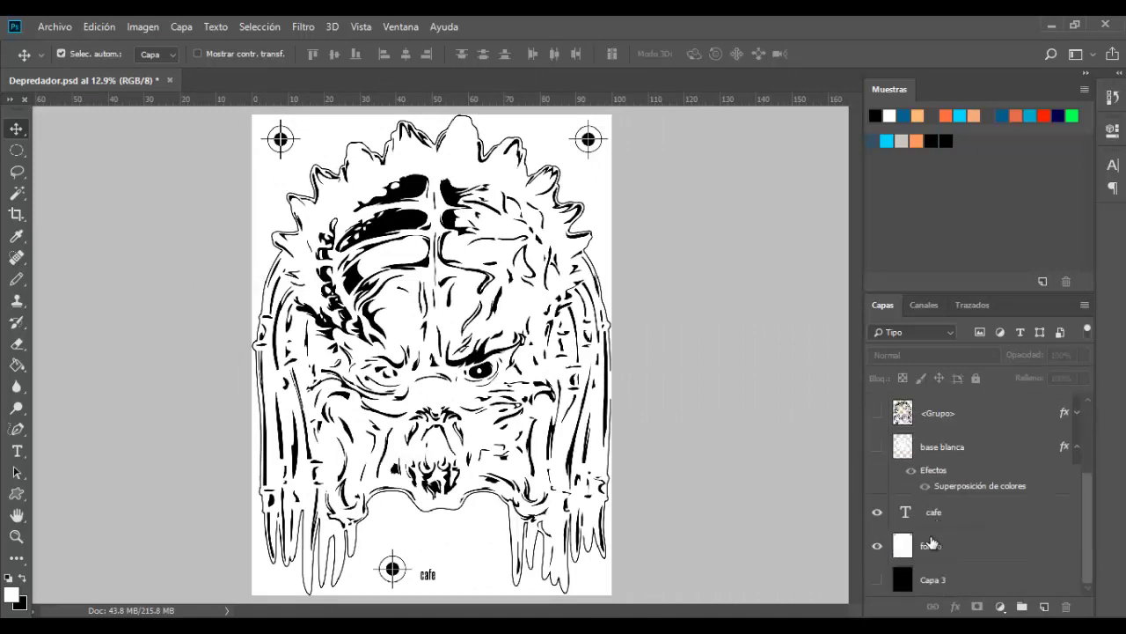
scroll(898, 537, up, 1)
click(879, 519)
scroll(880, 523, up, 1)
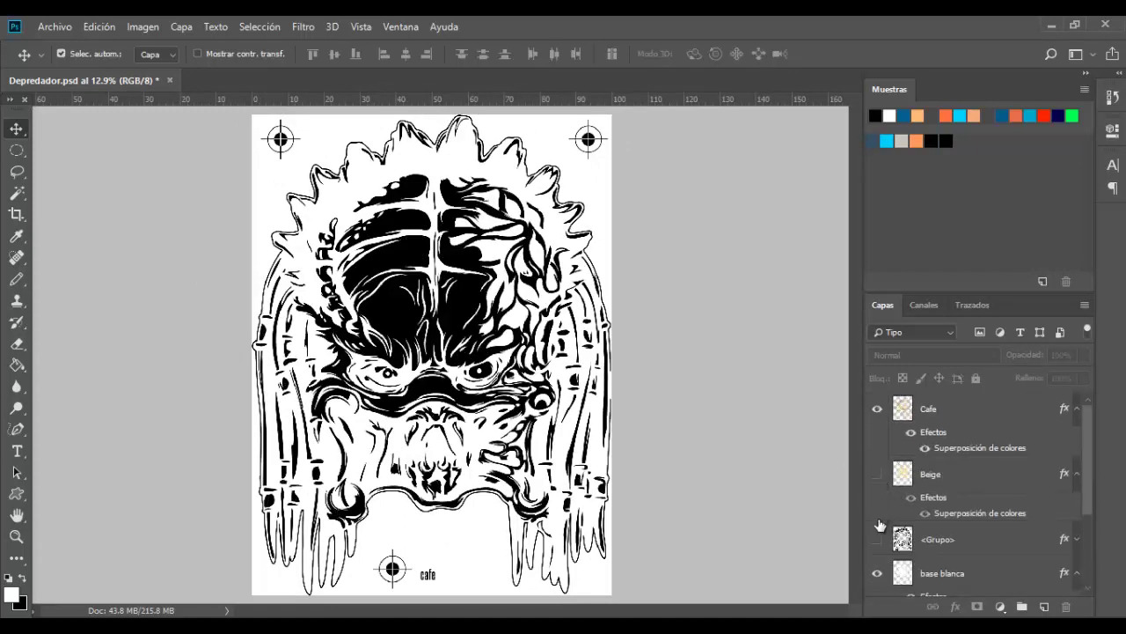
click(877, 473)
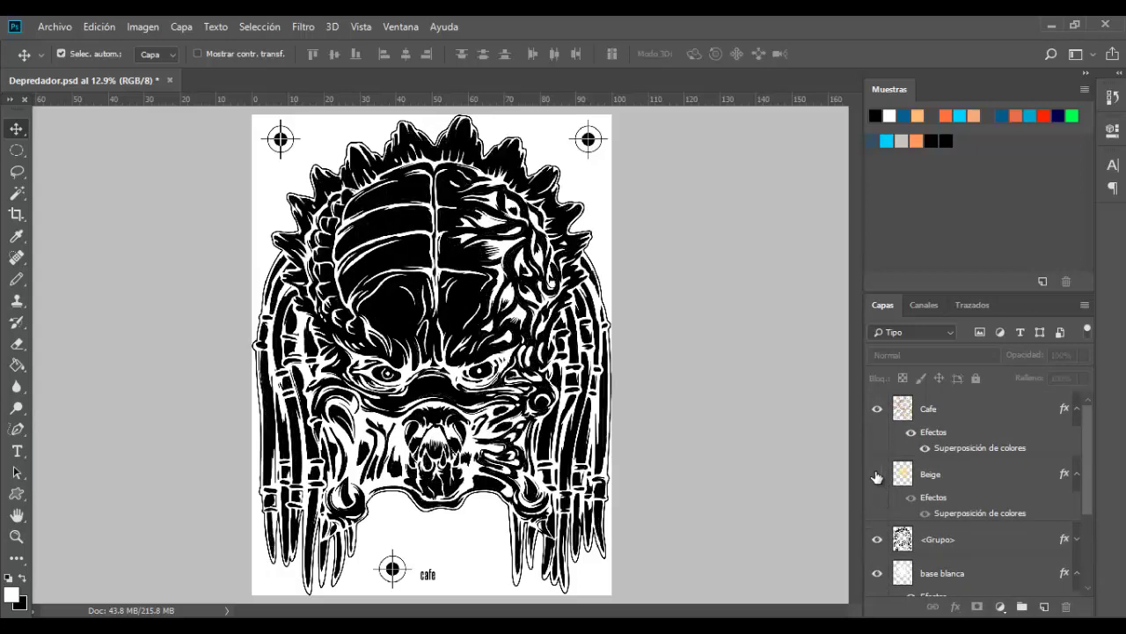
click(952, 538)
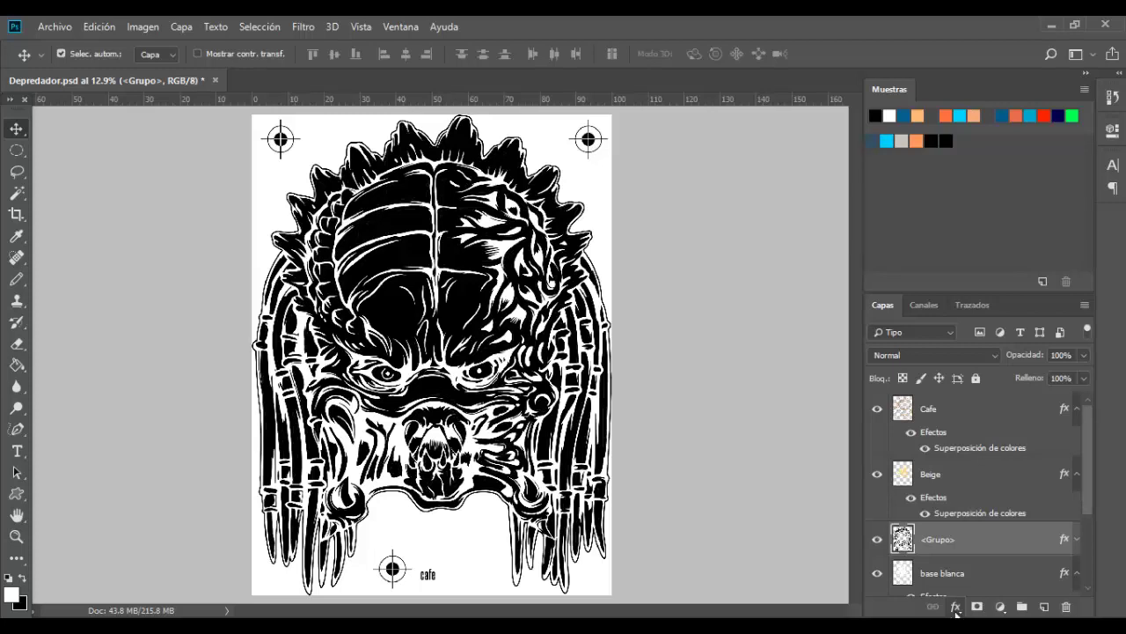
Give the <Grupo> layer a Superposición de colores overlay in dark reddish-brown #2d130c
click(955, 609)
click(989, 545)
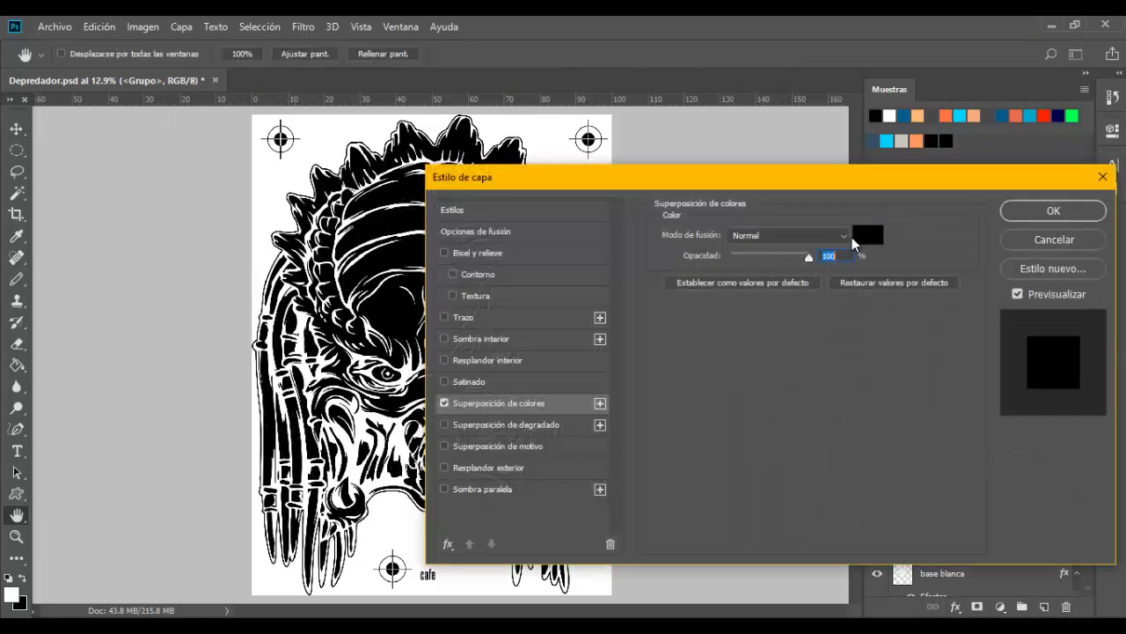
click(856, 237)
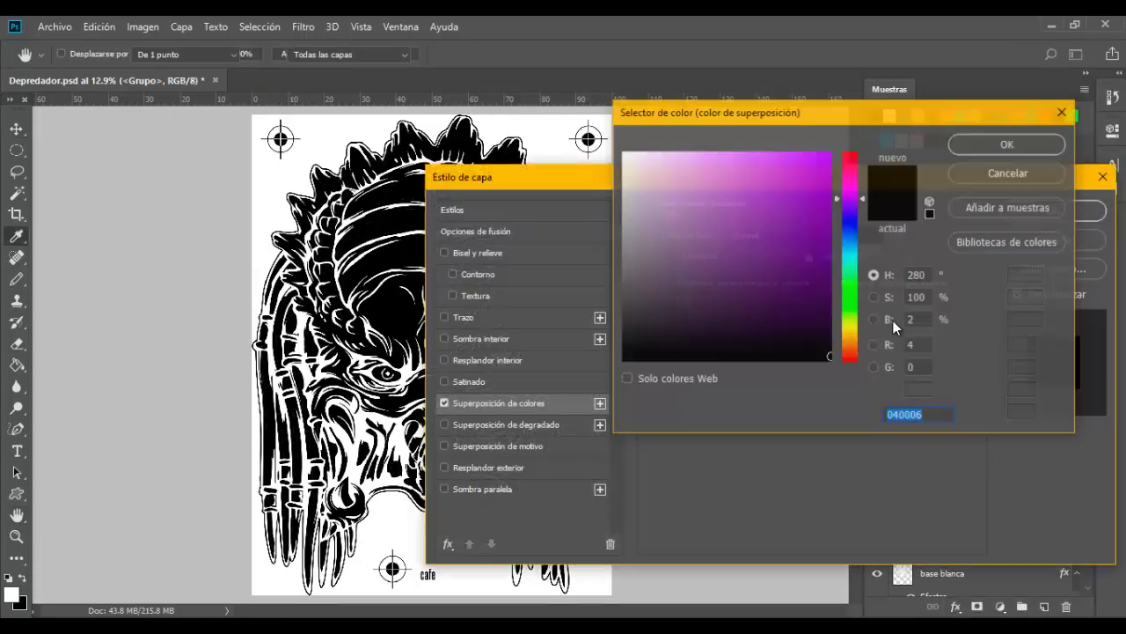
click(850, 354)
click(777, 327)
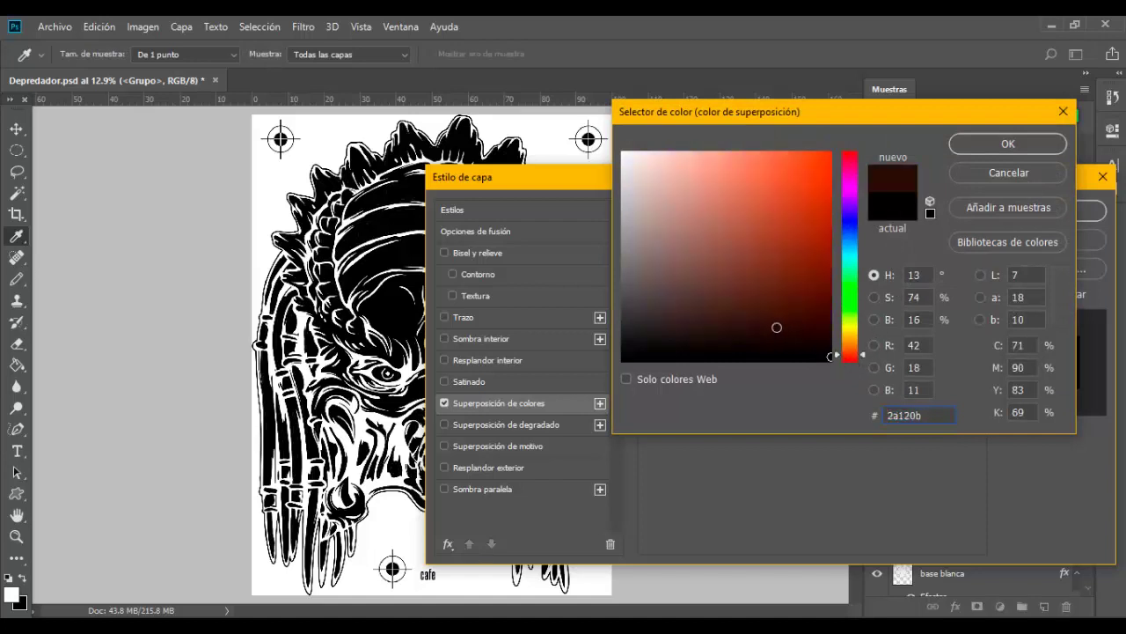
click(775, 325)
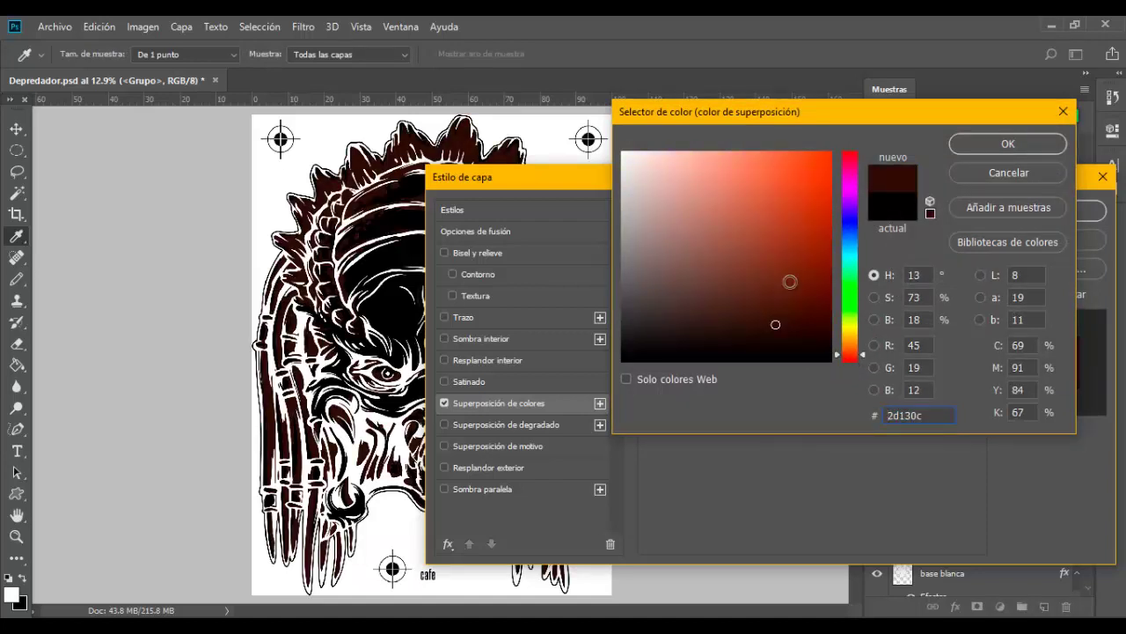
click(1009, 144)
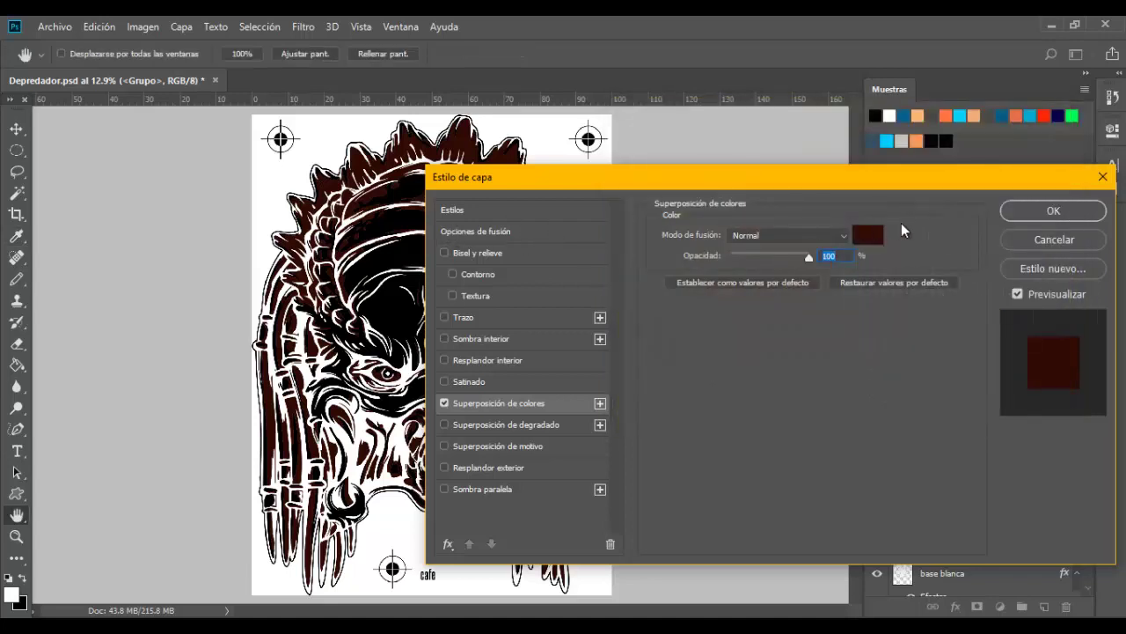
click(1050, 212)
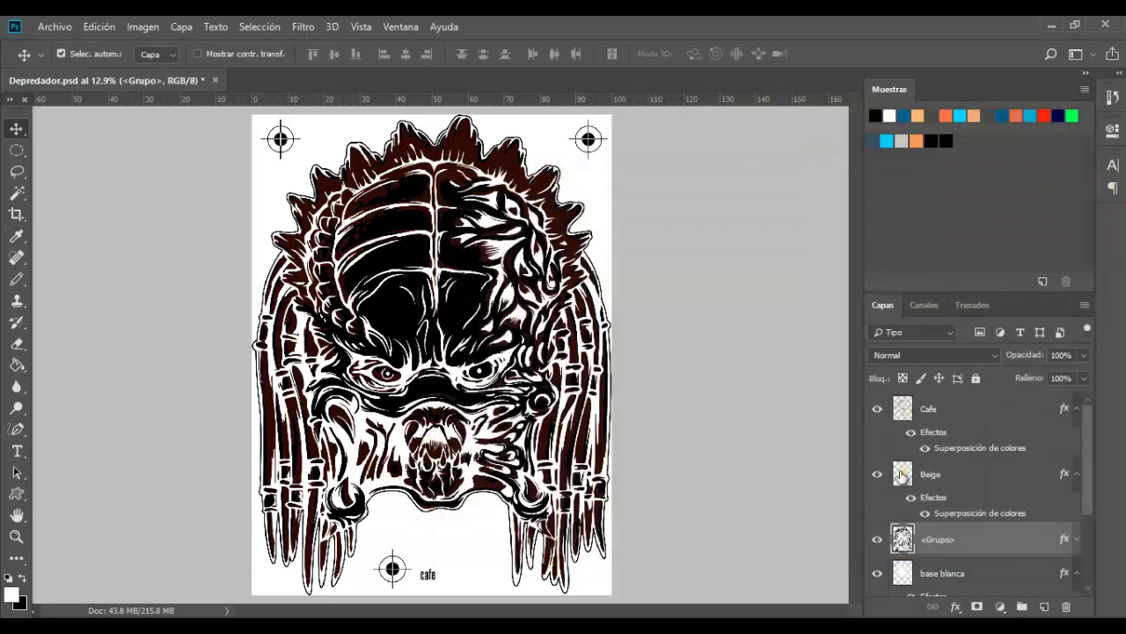
click(943, 479)
Give the Beige layer a medium dark green colour overlay
click(956, 607)
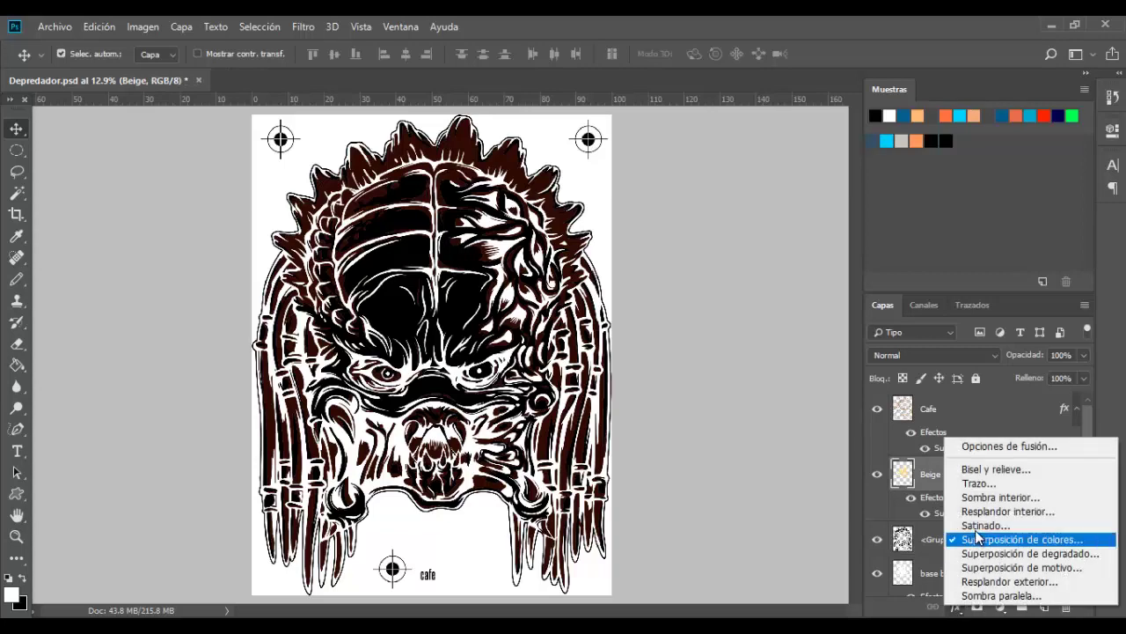
click(976, 537)
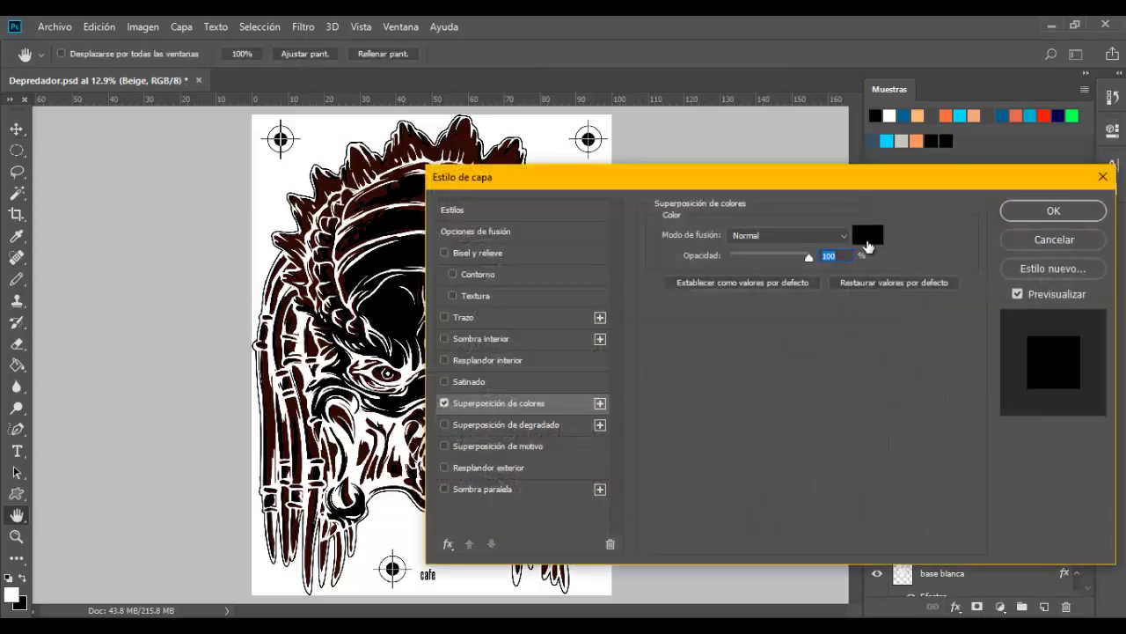
click(869, 234)
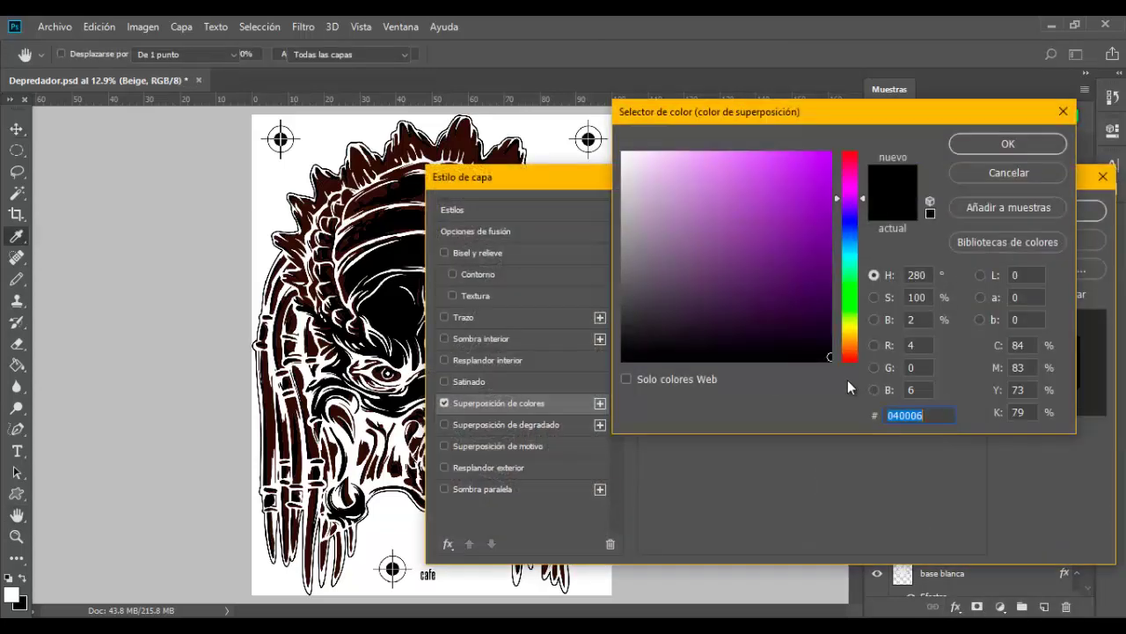
click(851, 300)
drag(819, 289, 803, 278)
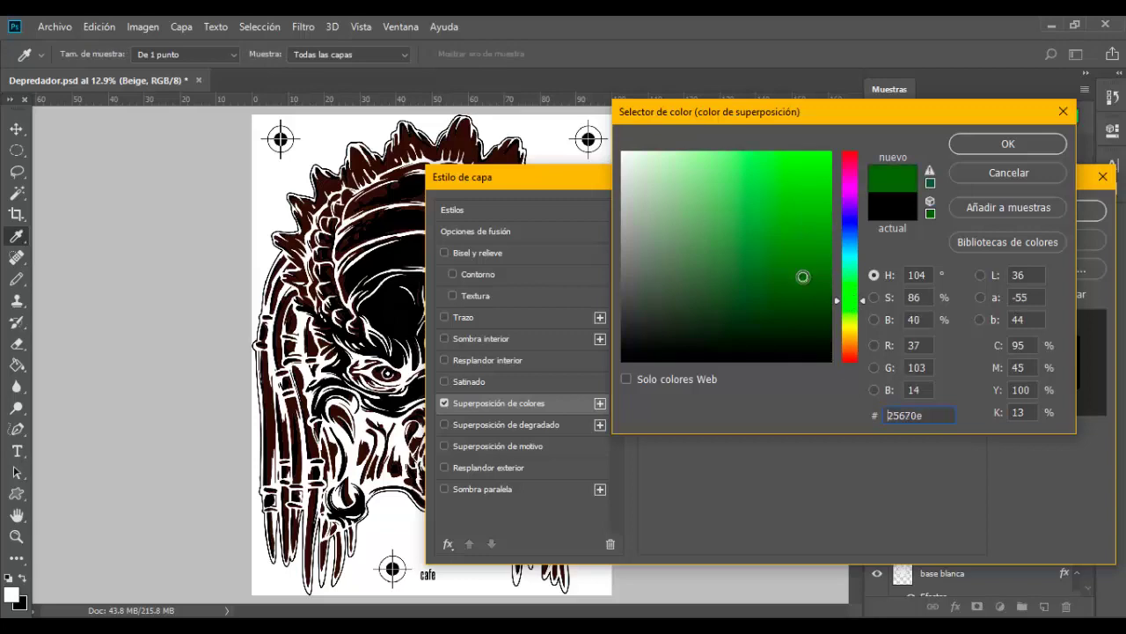
click(1008, 143)
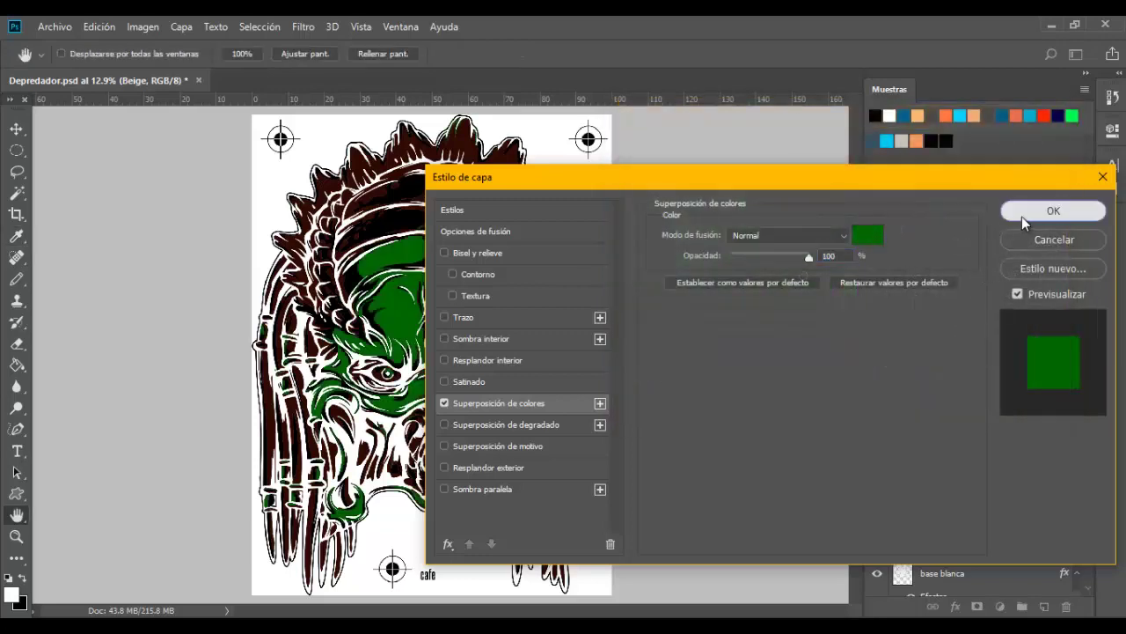
click(1022, 216)
Change the Cafe layer's colour overlay to bright magenta
click(947, 415)
click(956, 607)
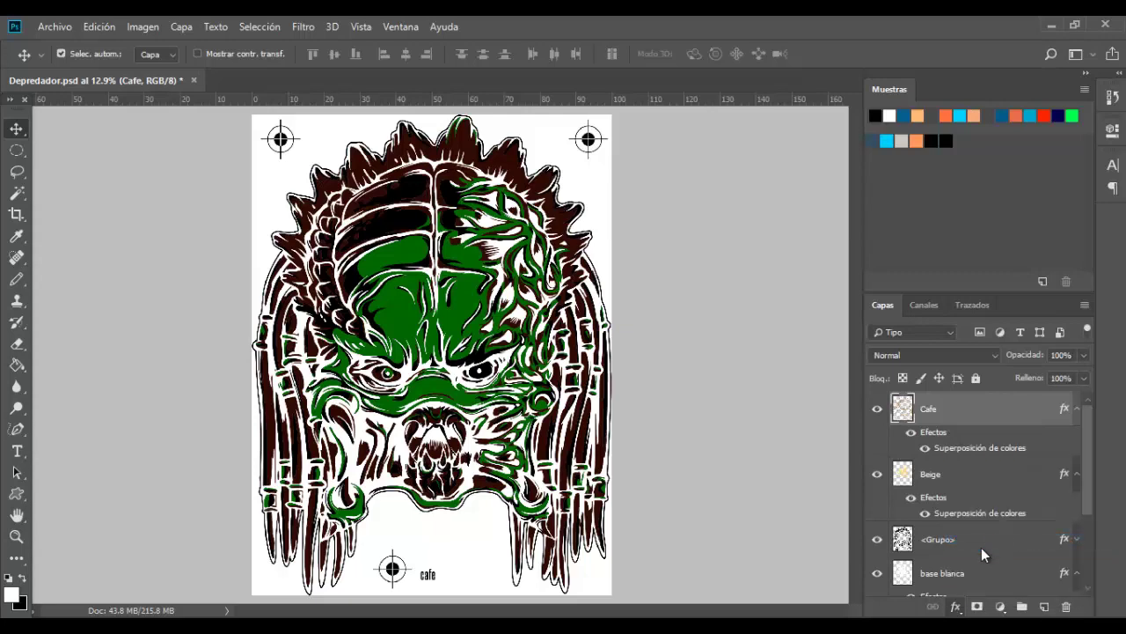
click(878, 233)
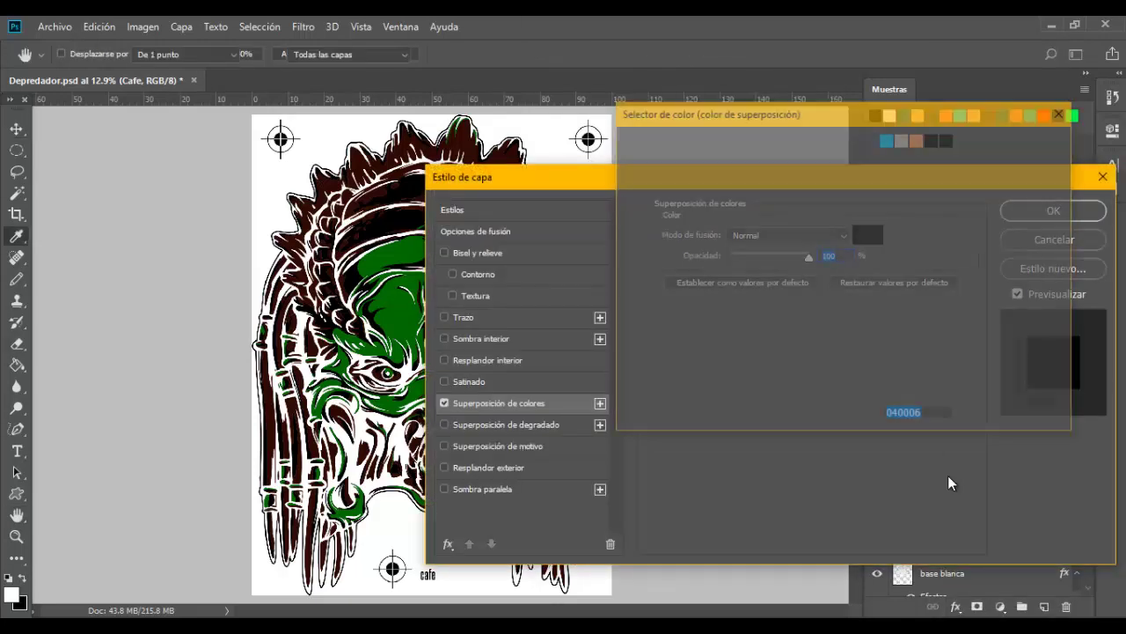
click(850, 184)
drag(831, 180, 855, 144)
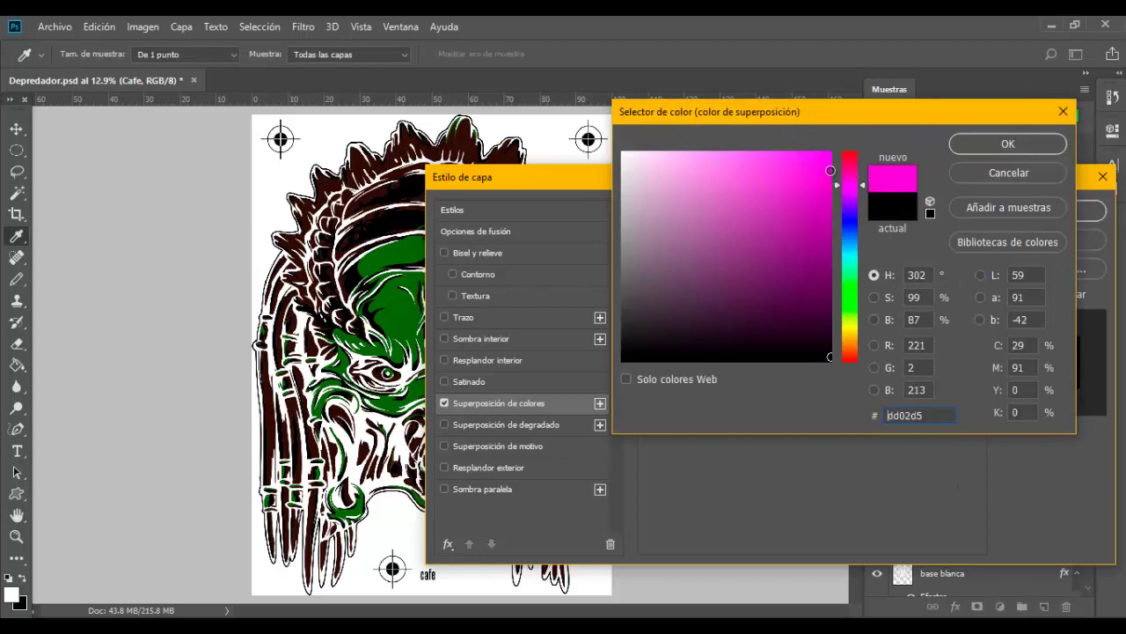
click(979, 148)
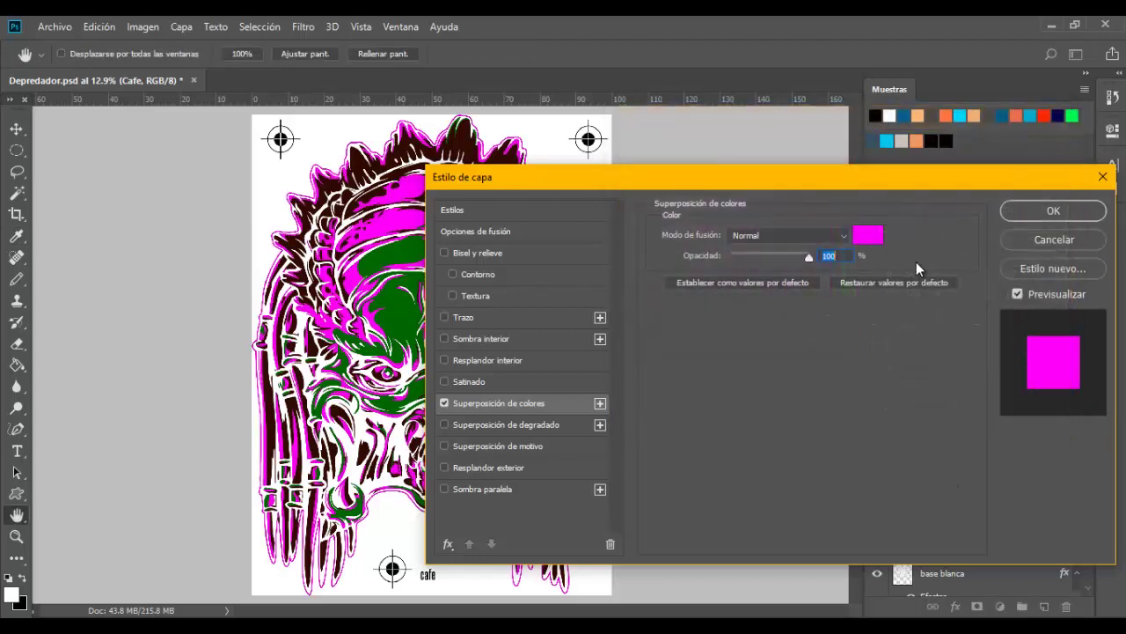
click(1014, 213)
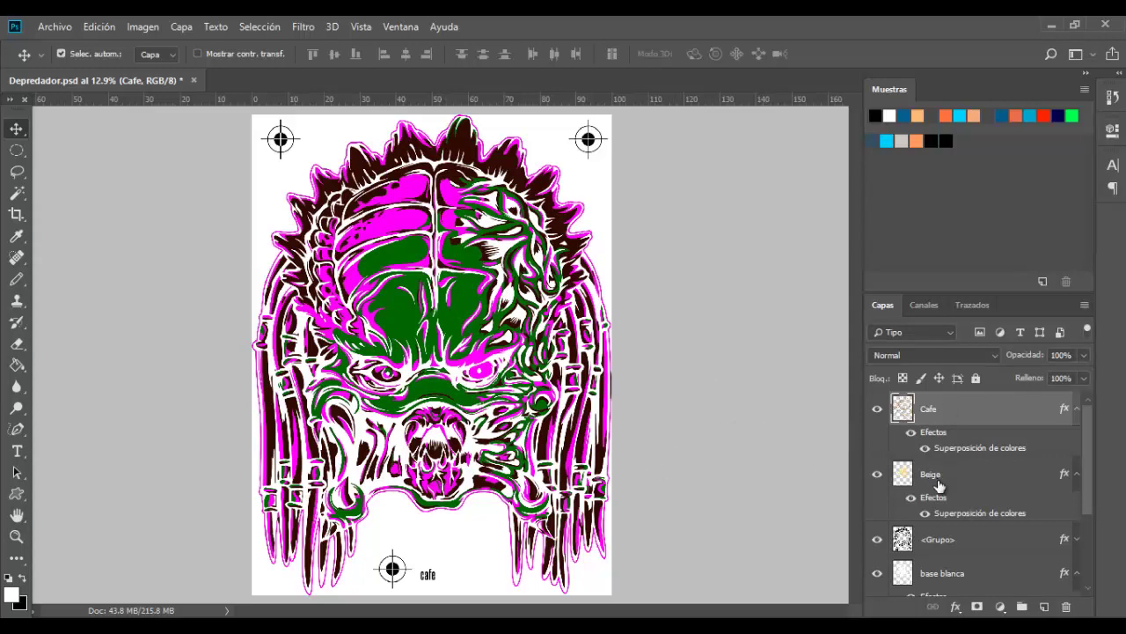
Recolour the Beige overlay to bright yellow #f6ff00
click(944, 515)
double_click(946, 515)
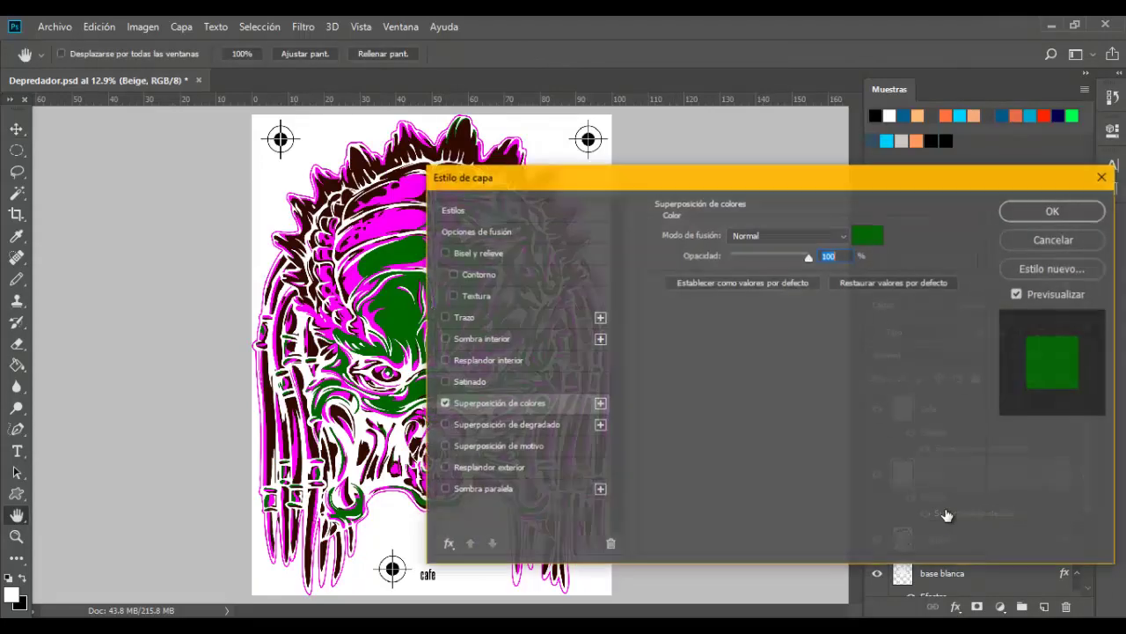
click(872, 242)
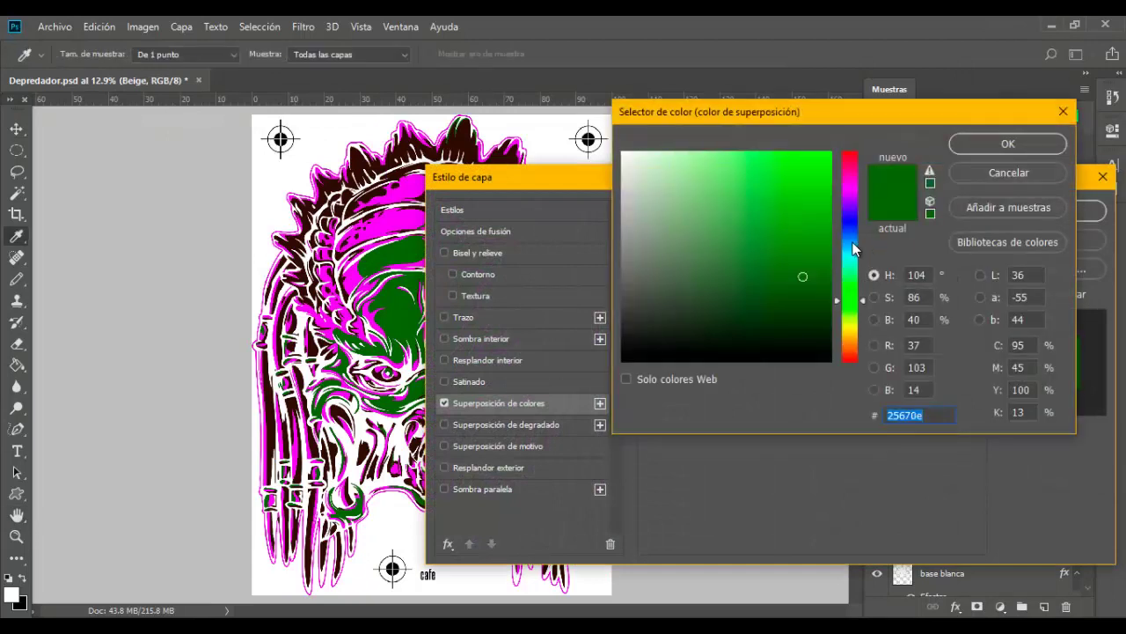
click(852, 256)
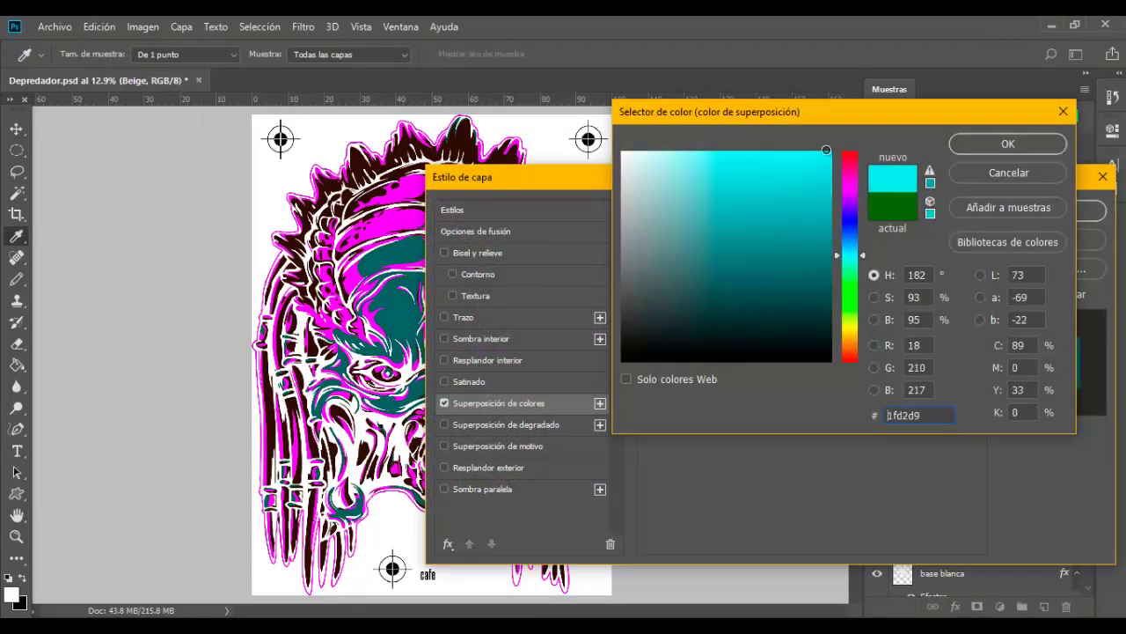
drag(823, 158, 886, 141)
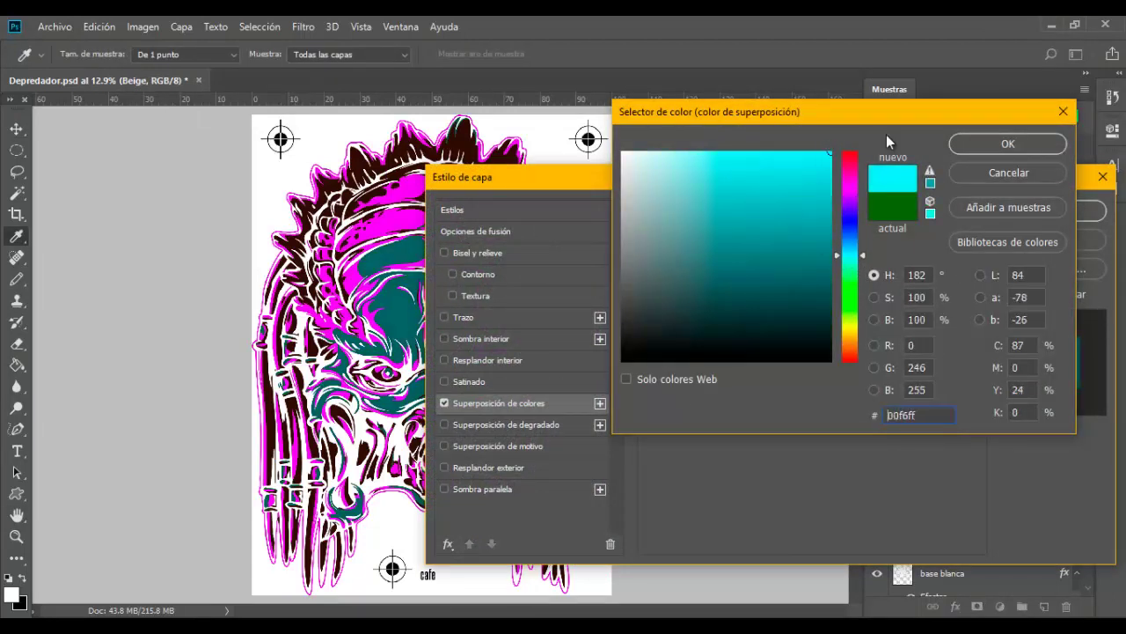
click(850, 325)
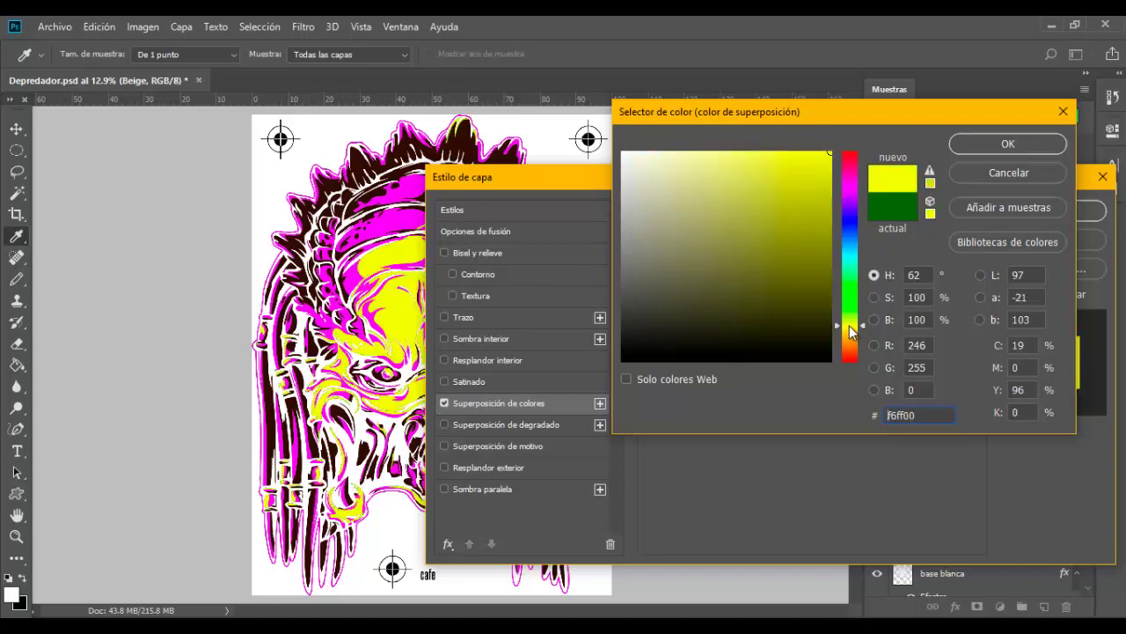
click(995, 148)
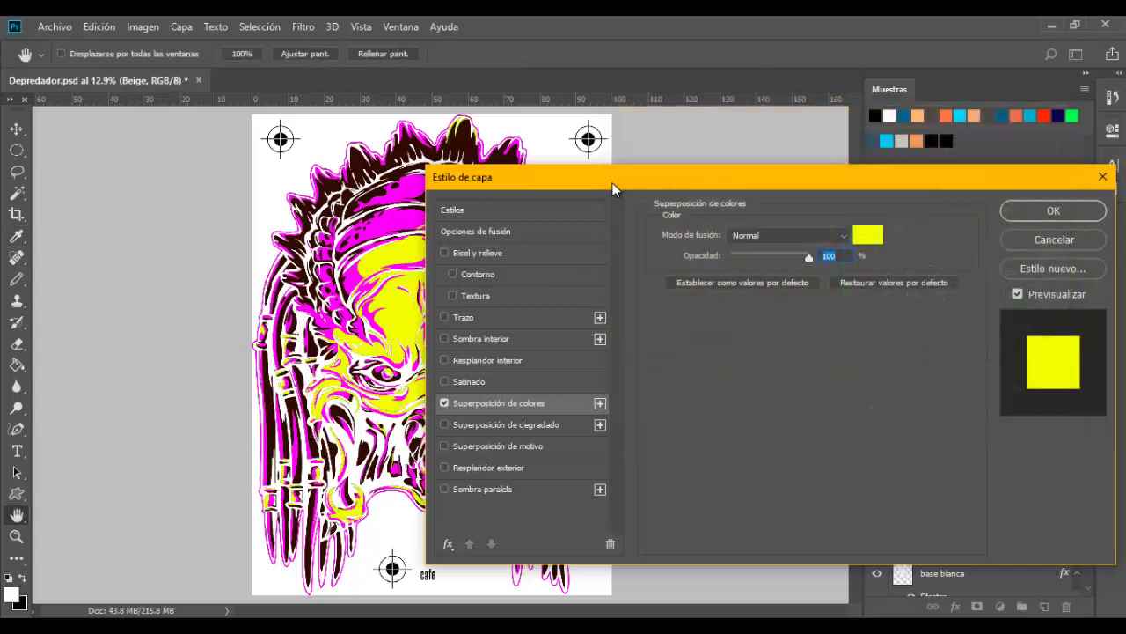
mouse_move(613, 190)
mouse_down()
mouse_move(840, 176)
mouse_move(608, 183)
mouse_up()
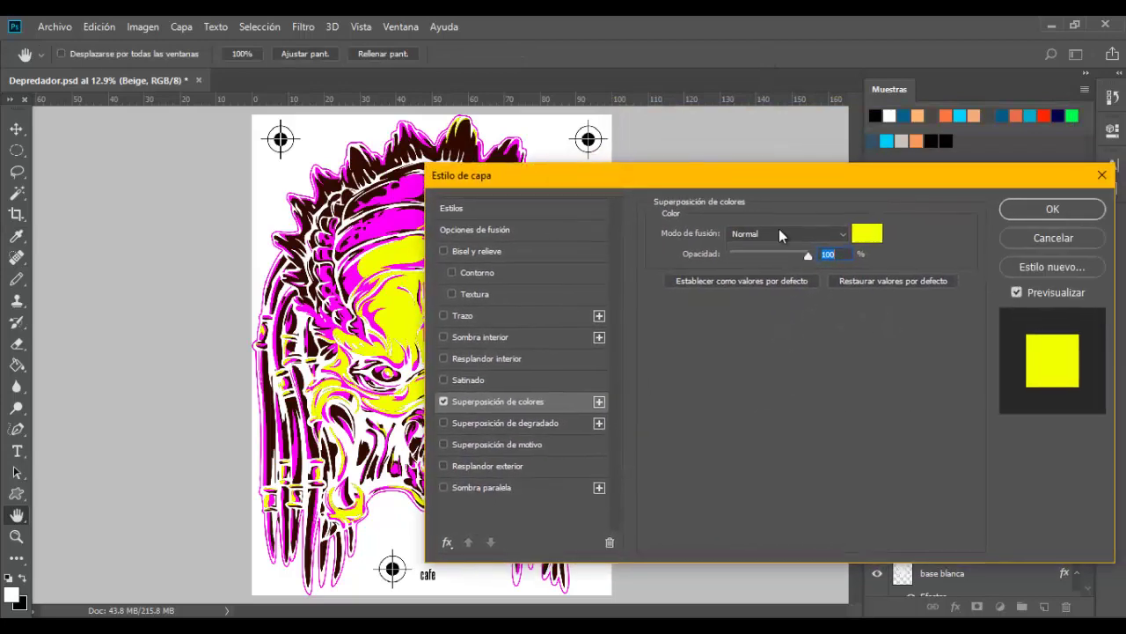
click(1029, 203)
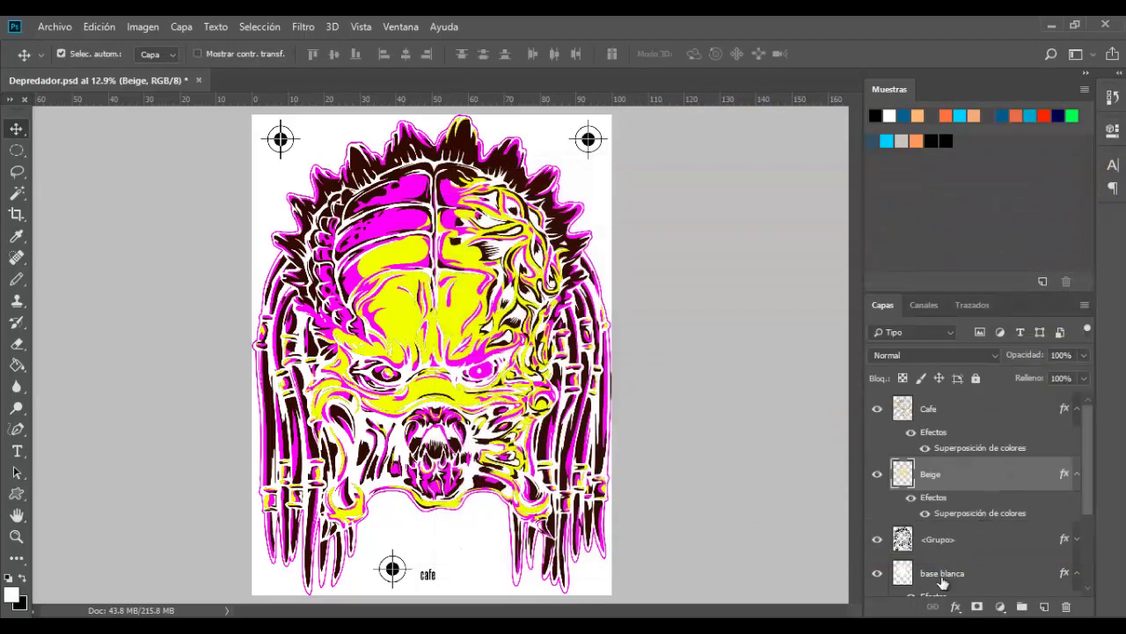
Give the <Grupo> layer a bright green #2aff00 colour overlay, replacing the dark brown
click(955, 541)
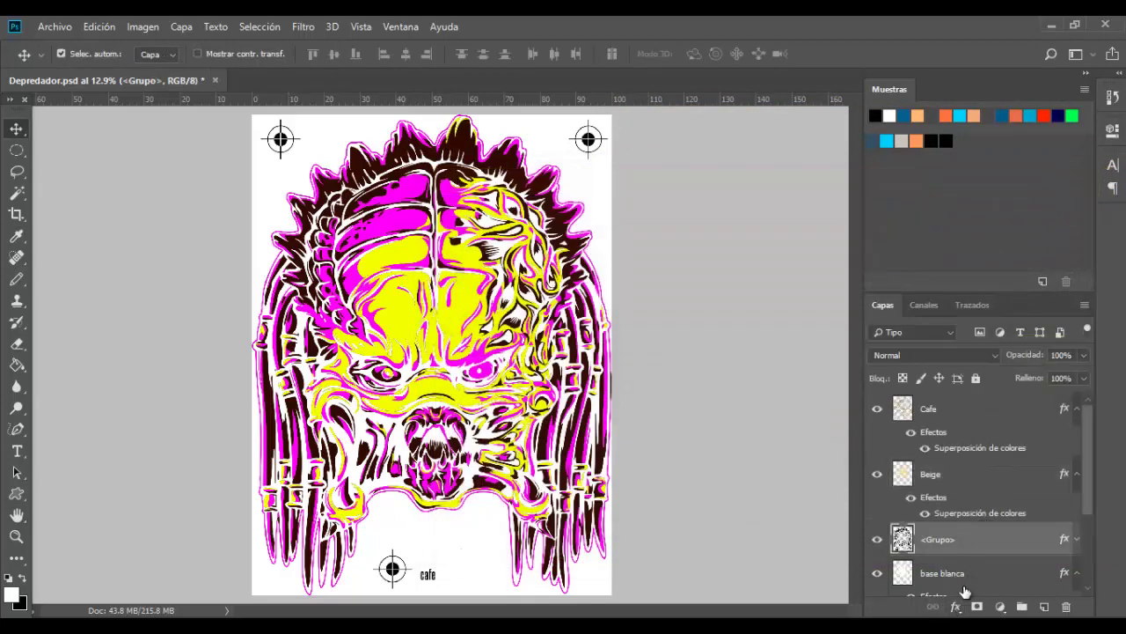
click(956, 606)
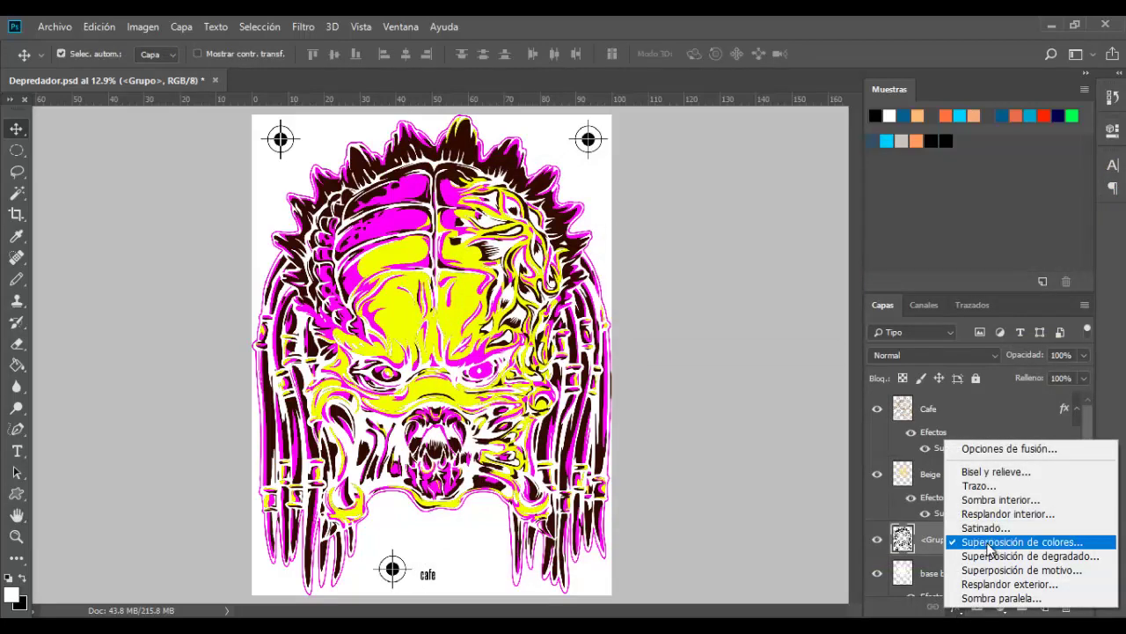
click(986, 541)
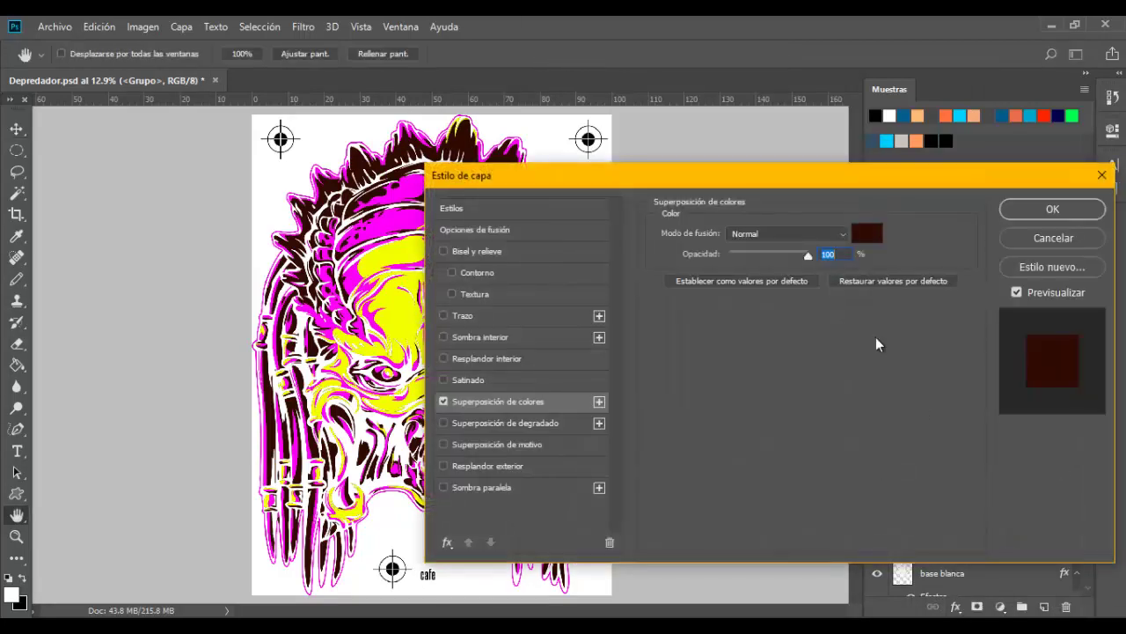
click(867, 235)
drag(814, 186, 829, 181)
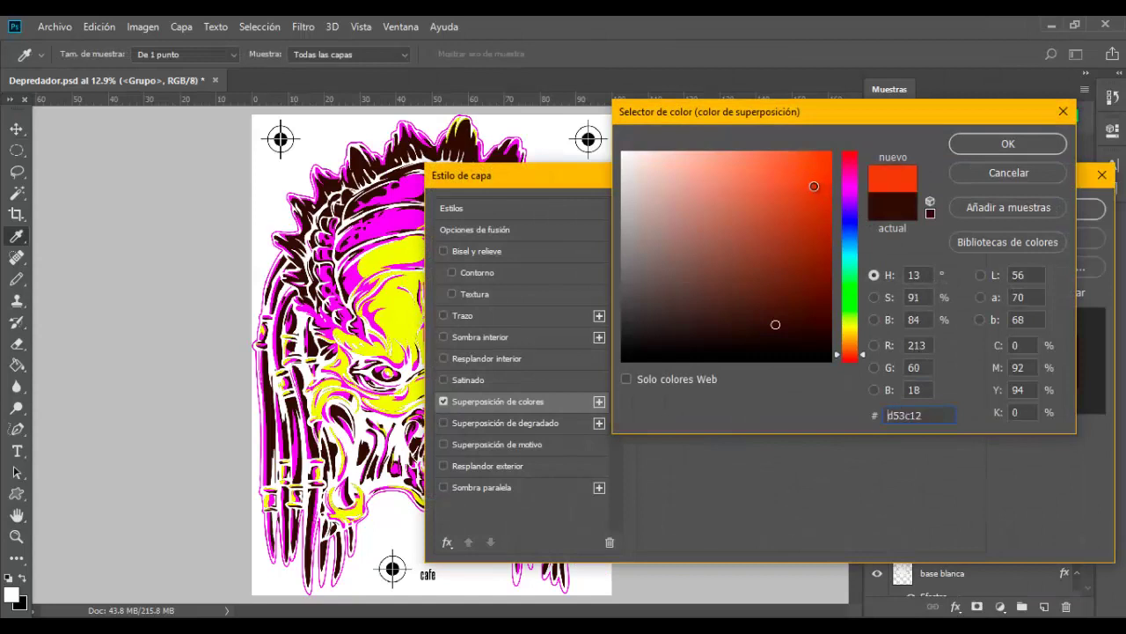
click(824, 203)
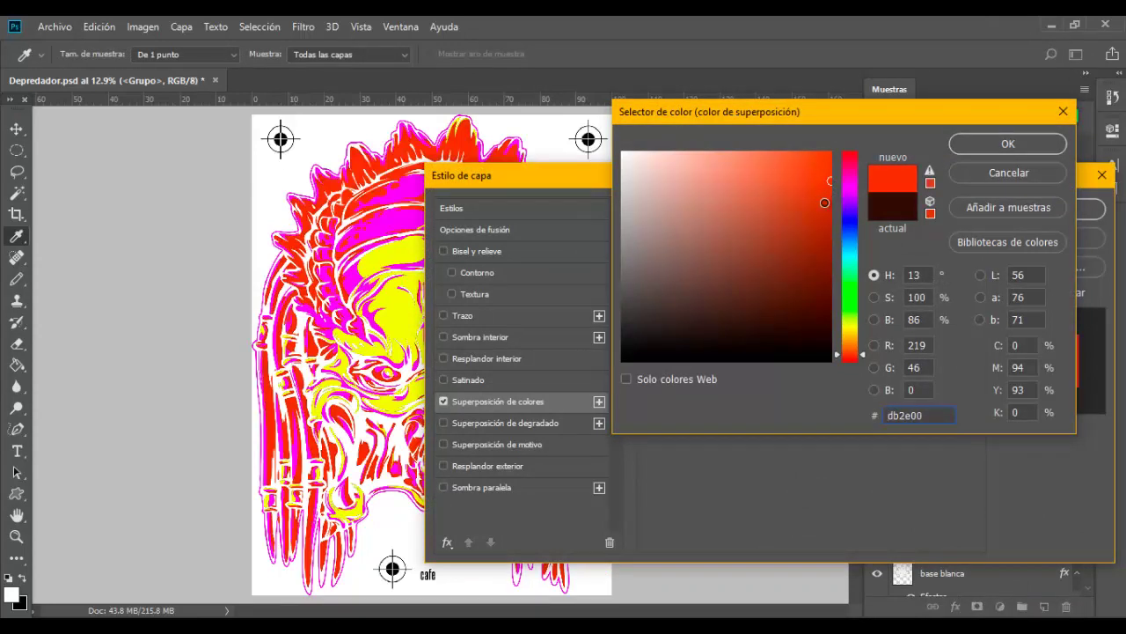
click(819, 217)
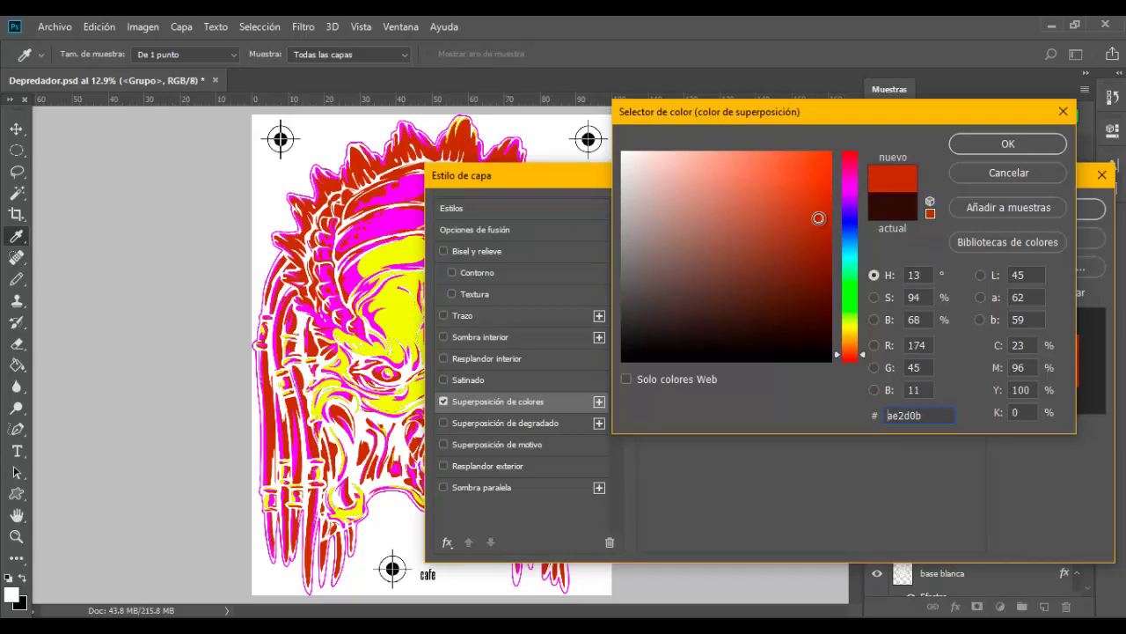
drag(818, 218, 874, 134)
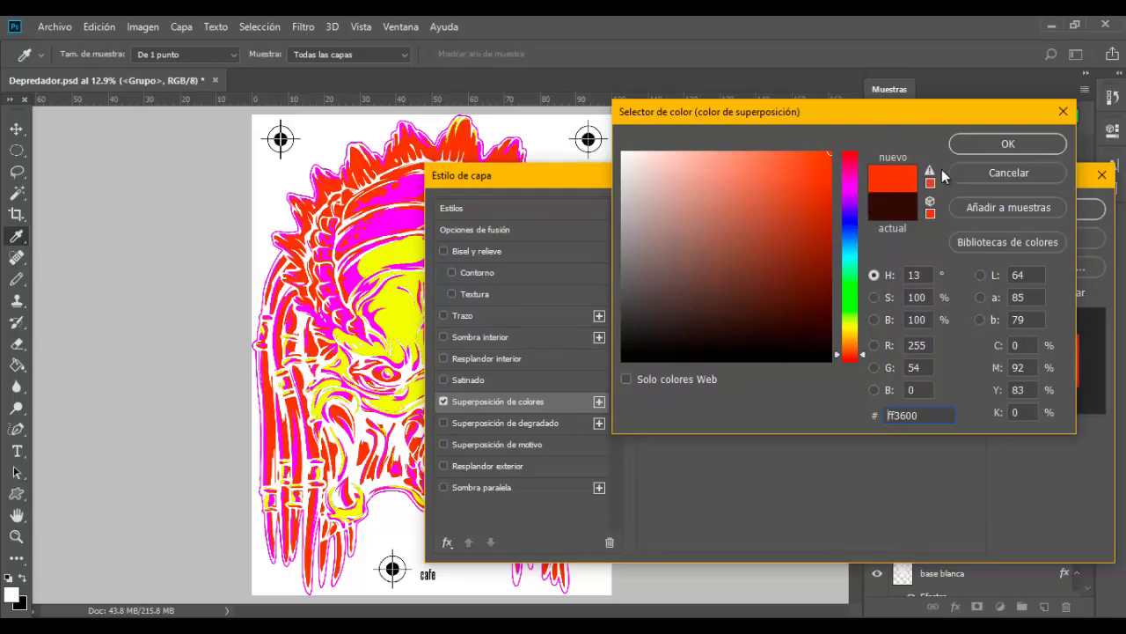
click(850, 298)
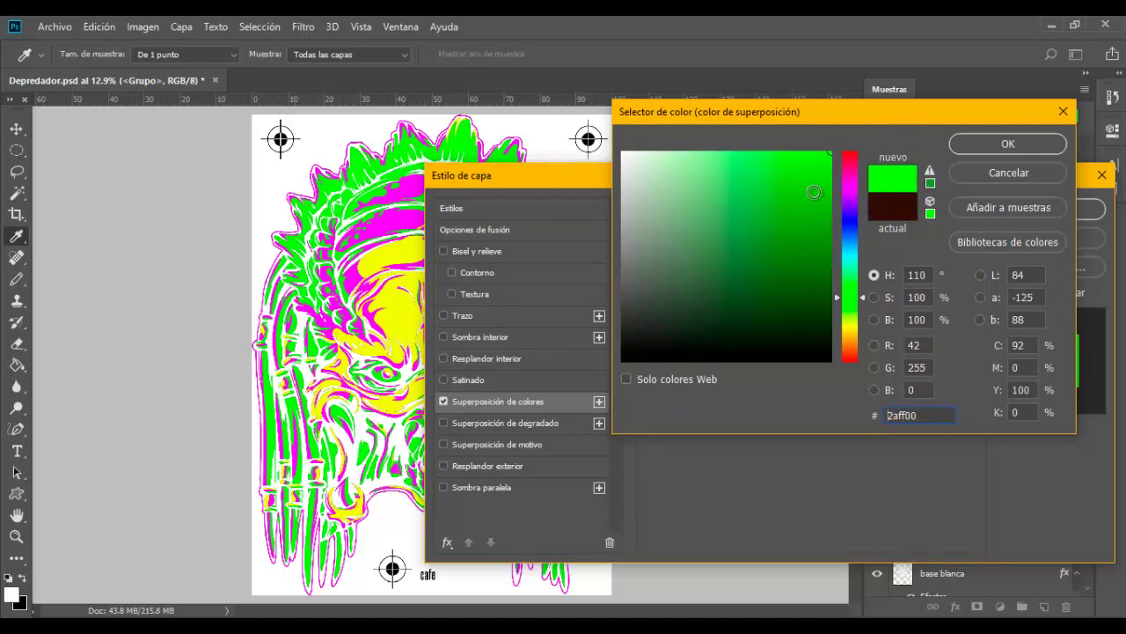
click(967, 147)
mouse_move(746, 174)
mouse_down()
mouse_move(990, 139)
mouse_move(738, 168)
mouse_up()
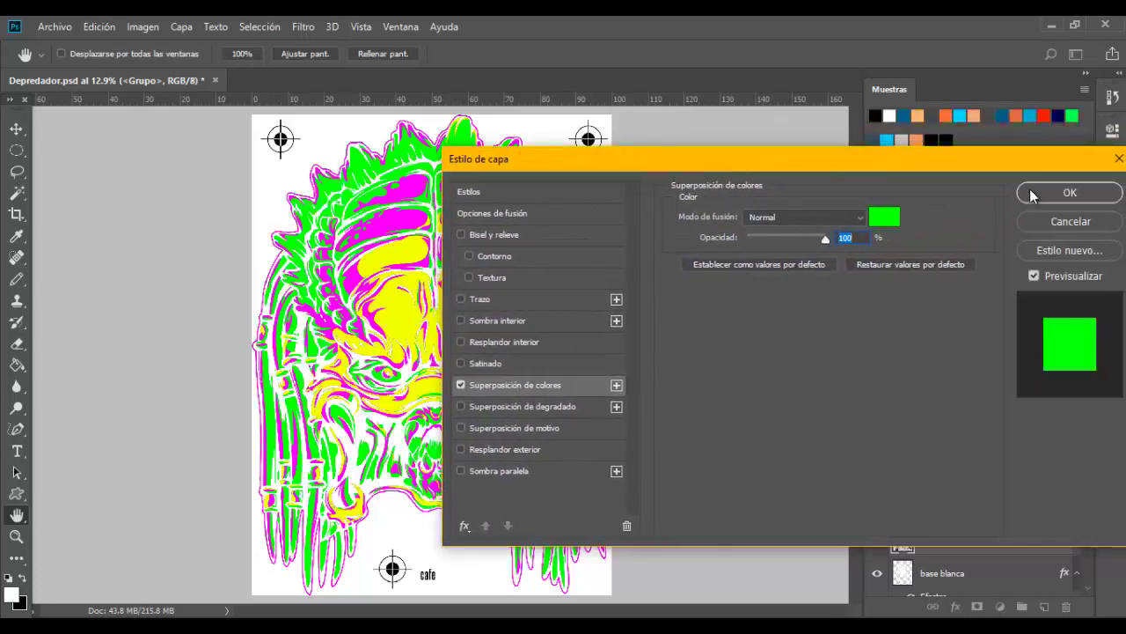
click(1032, 193)
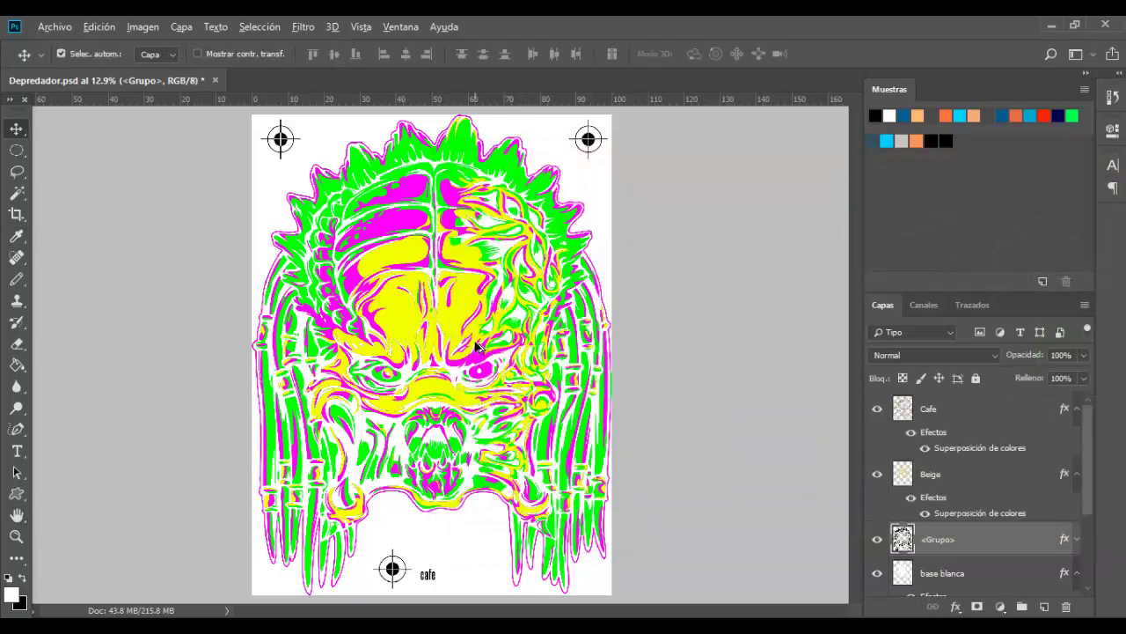
scroll(475, 346, down, 2)
scroll(475, 345, up, 2)
click(936, 417)
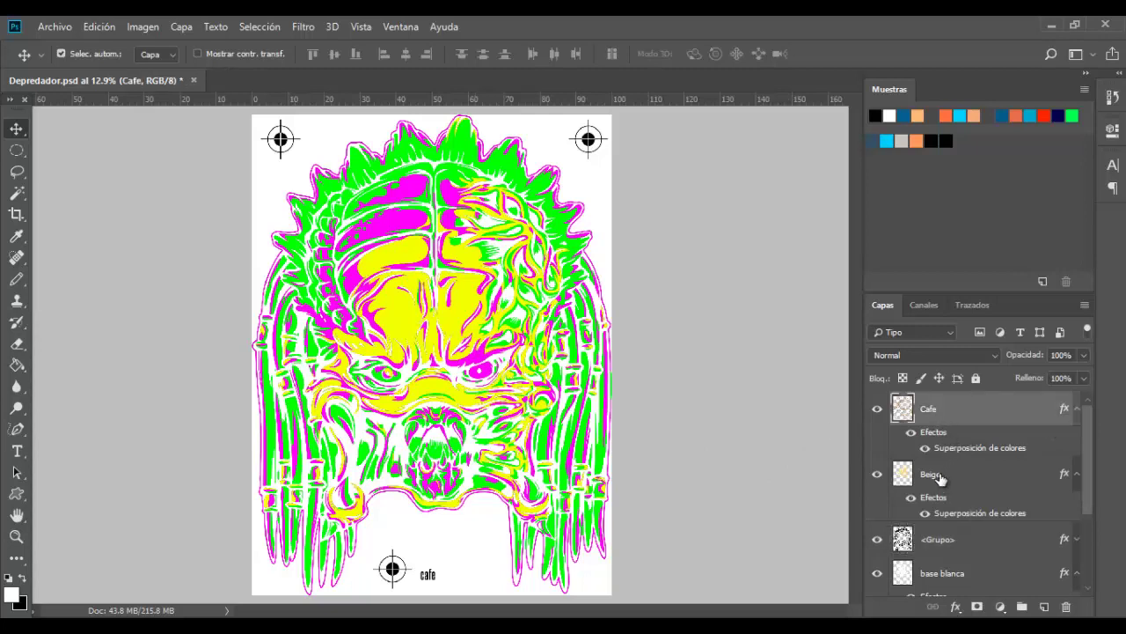
click(940, 478)
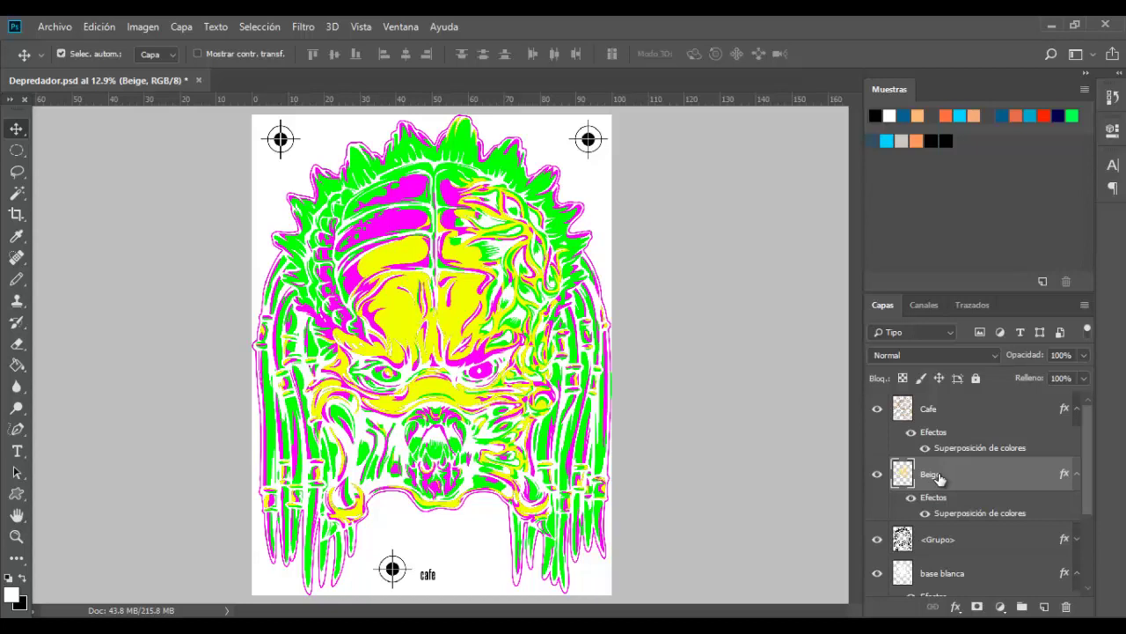
click(877, 409)
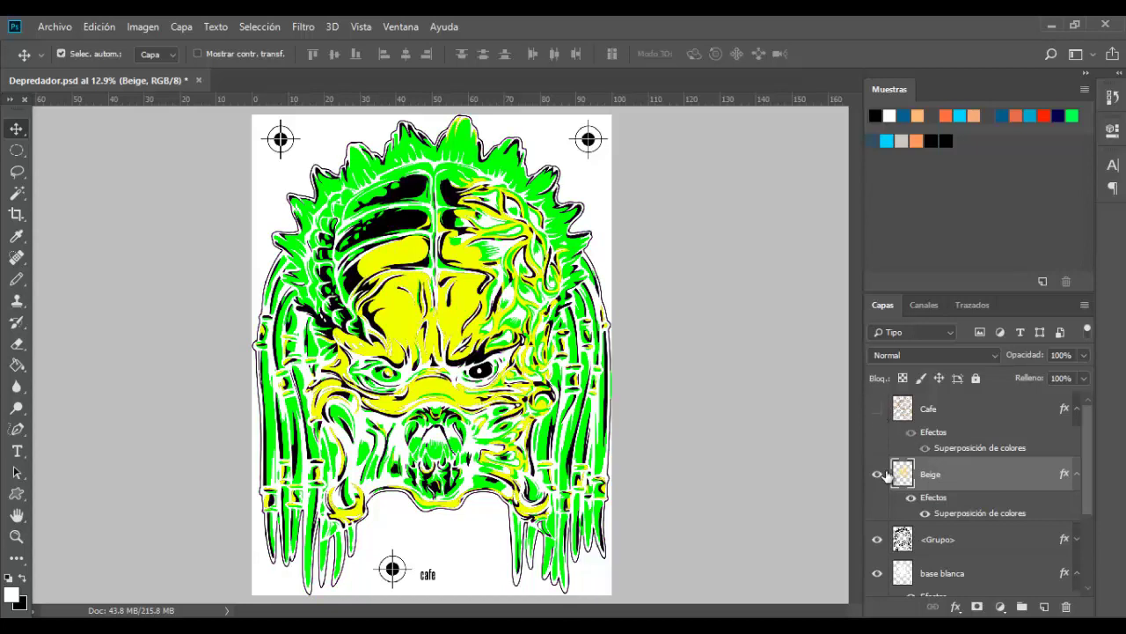
click(877, 474)
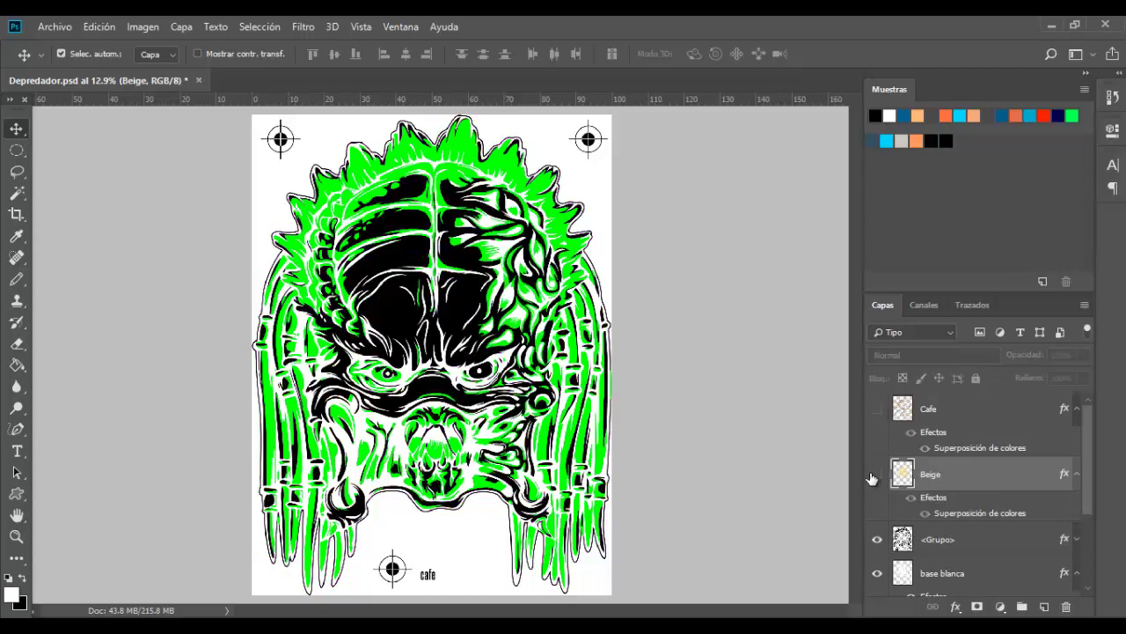
click(873, 542)
scroll(874, 544, down, 3)
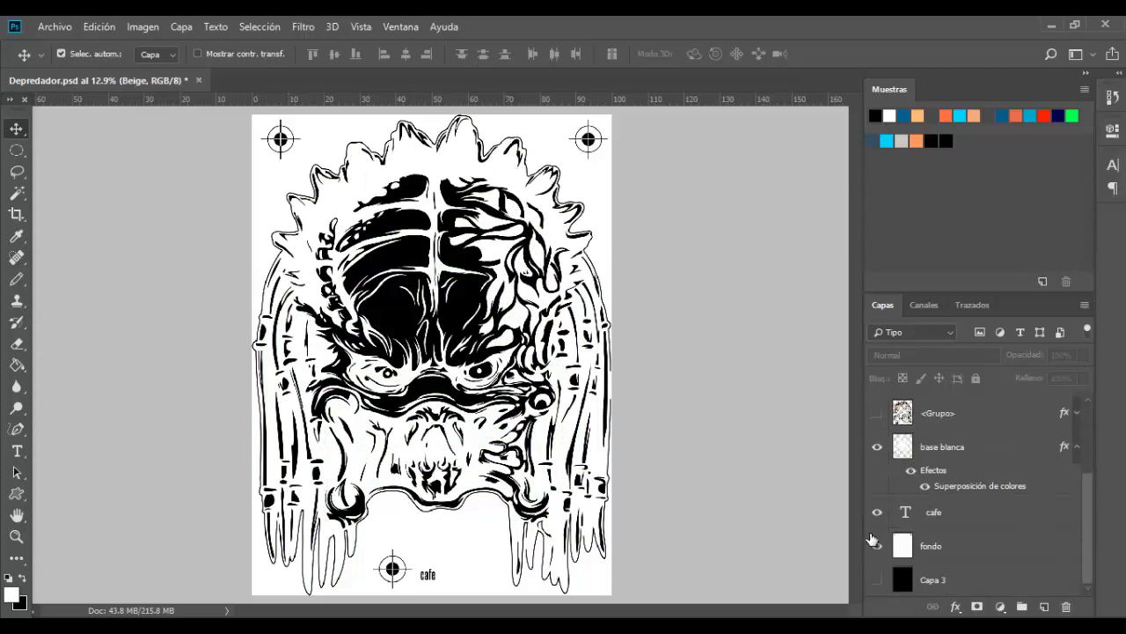
click(878, 447)
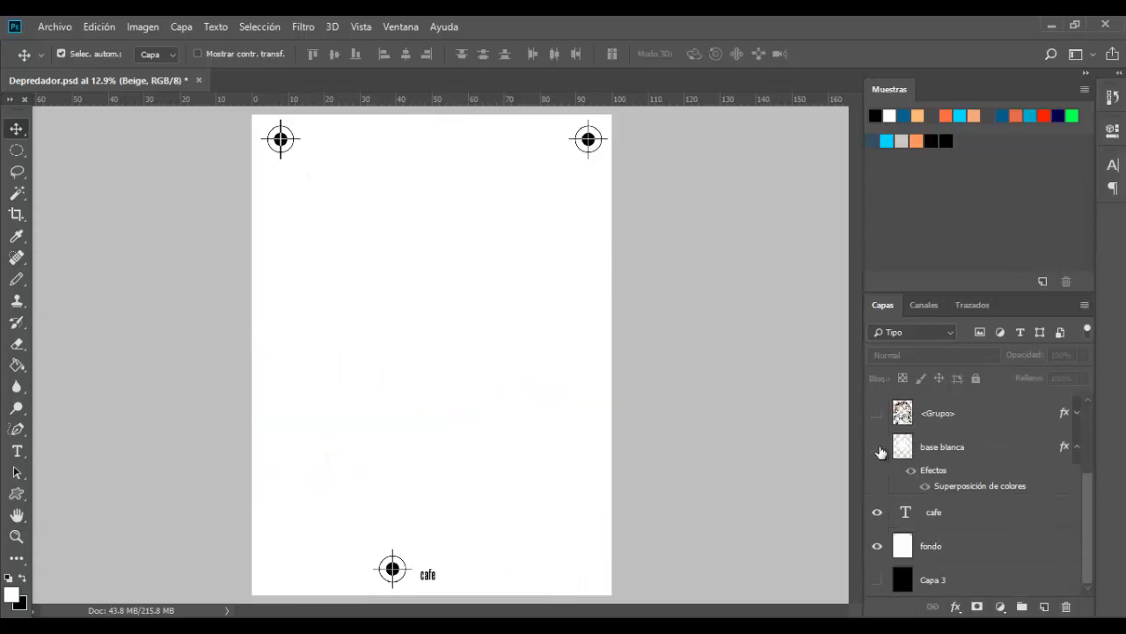
click(878, 511)
scroll(878, 516, up, 3)
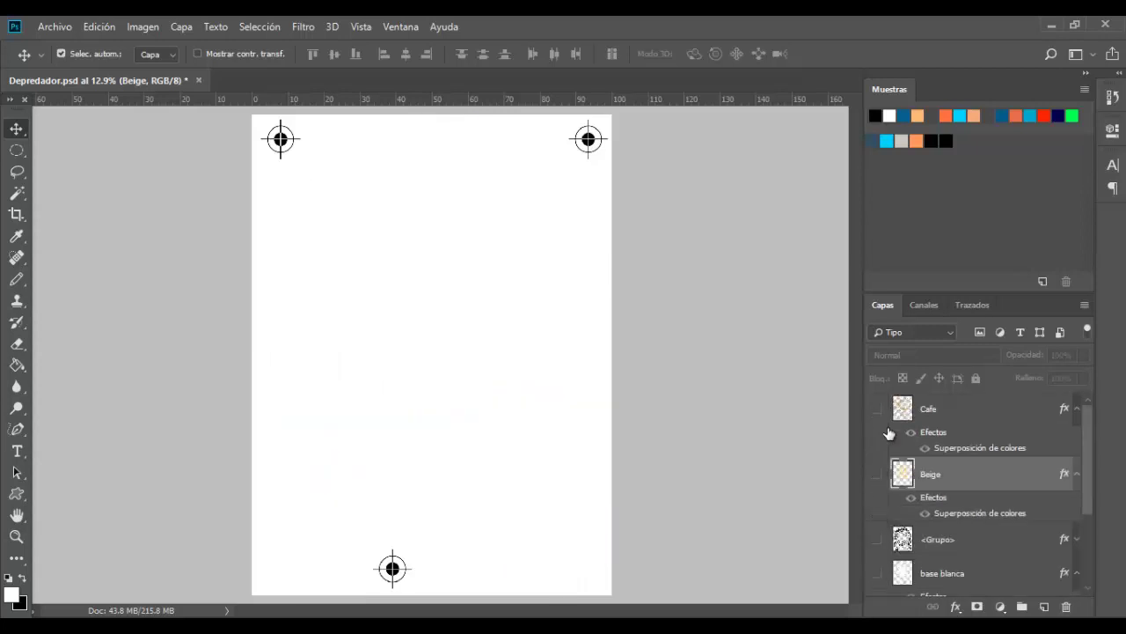
click(878, 408)
click(877, 473)
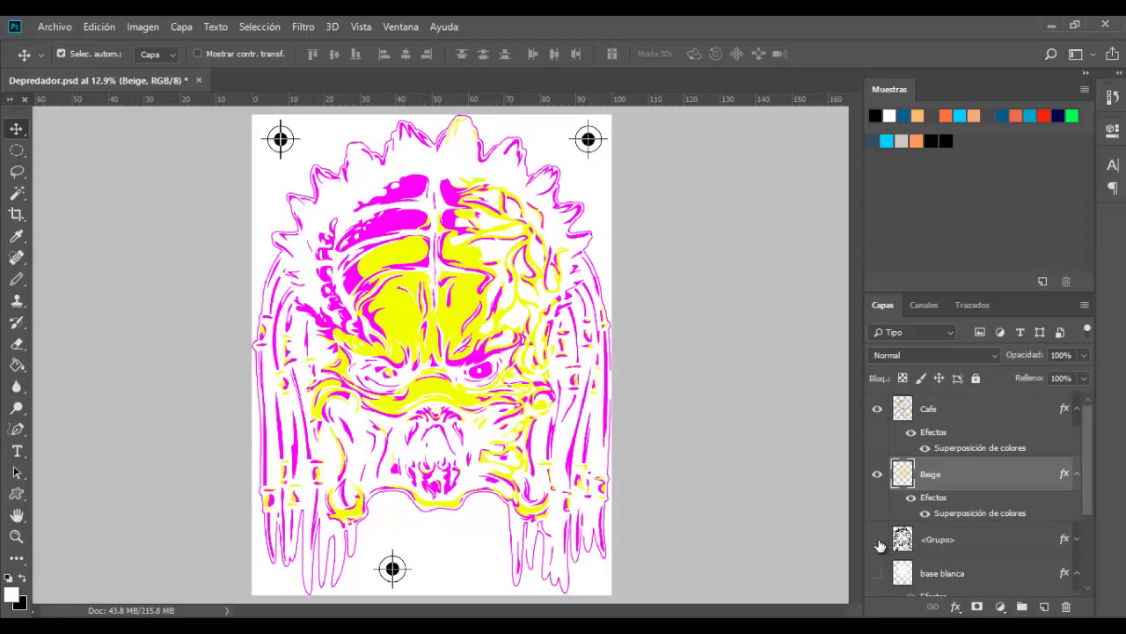
click(877, 538)
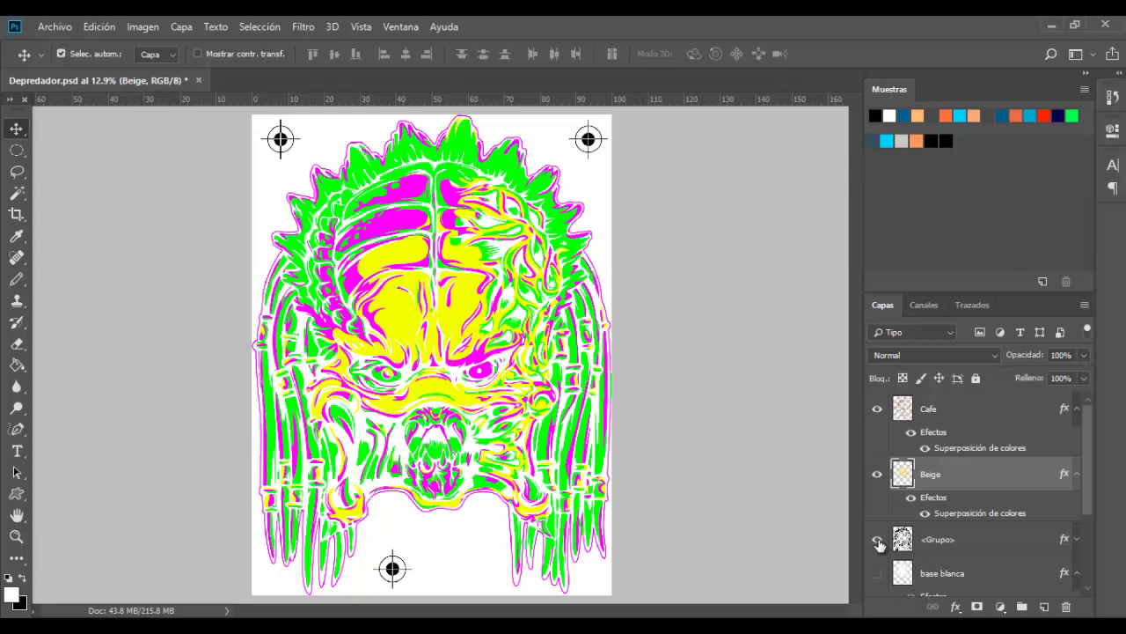
scroll(879, 528, down, 3)
click(877, 447)
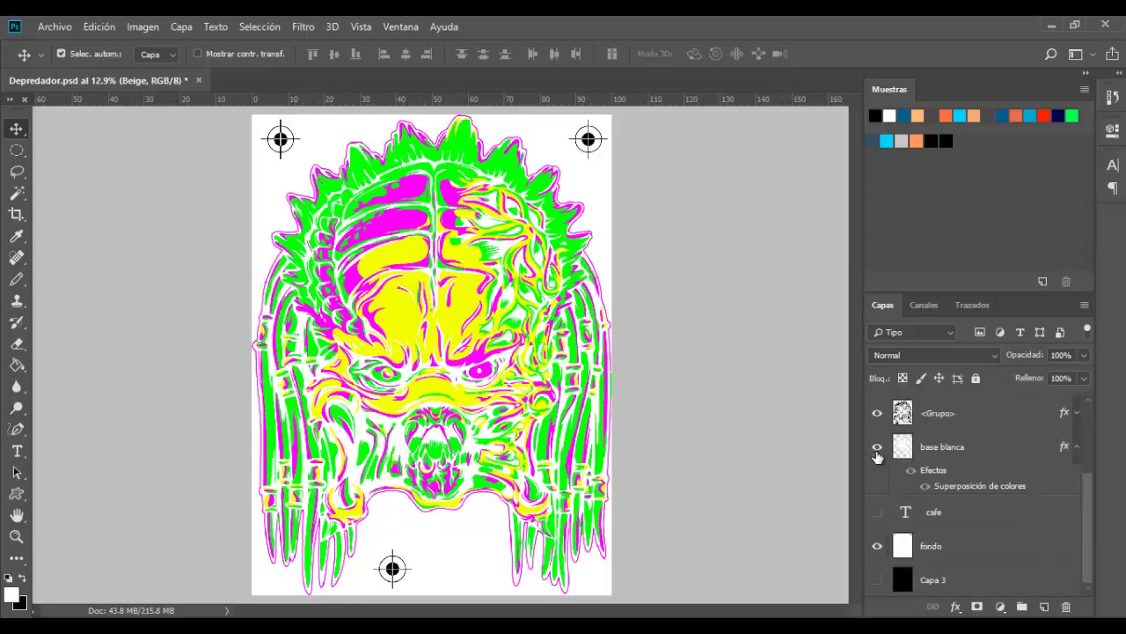
click(878, 513)
click(937, 516)
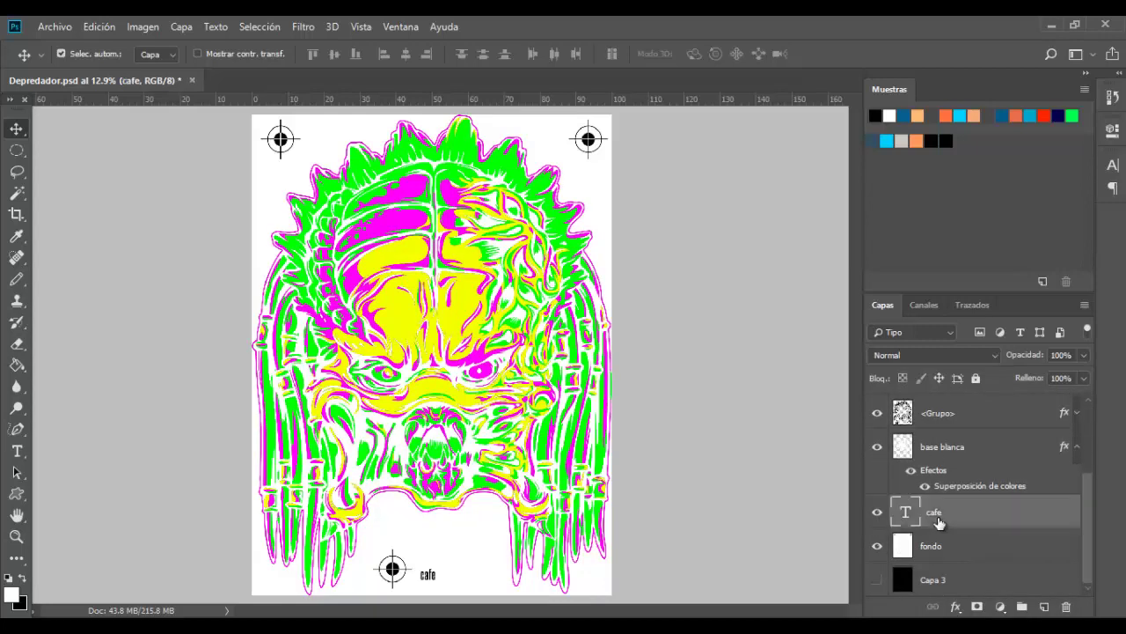
click(936, 547)
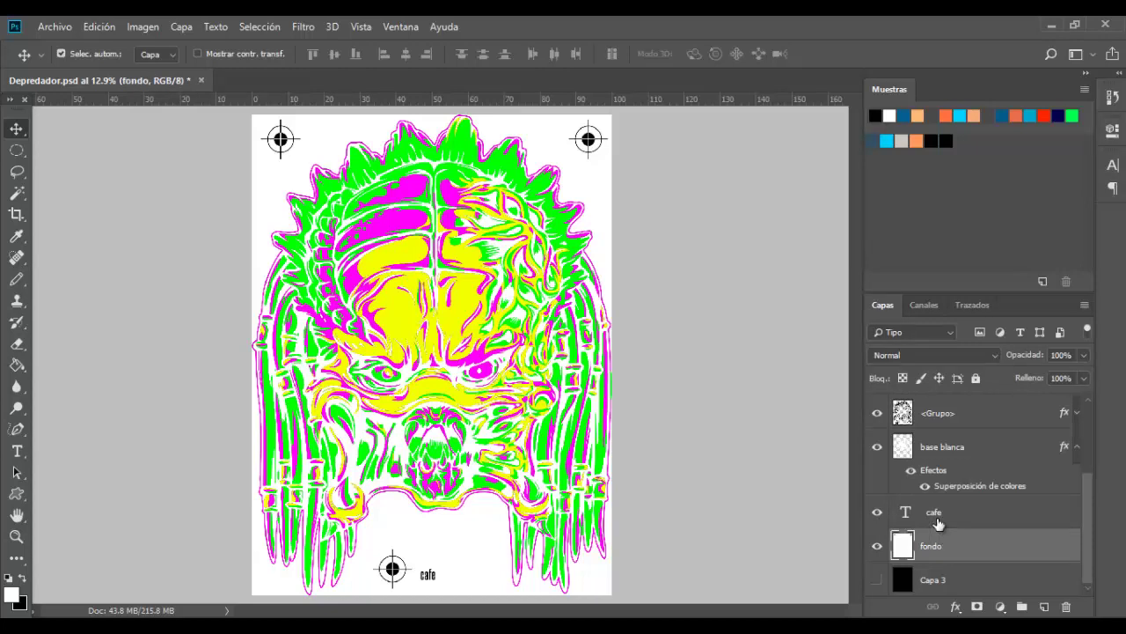
click(937, 523)
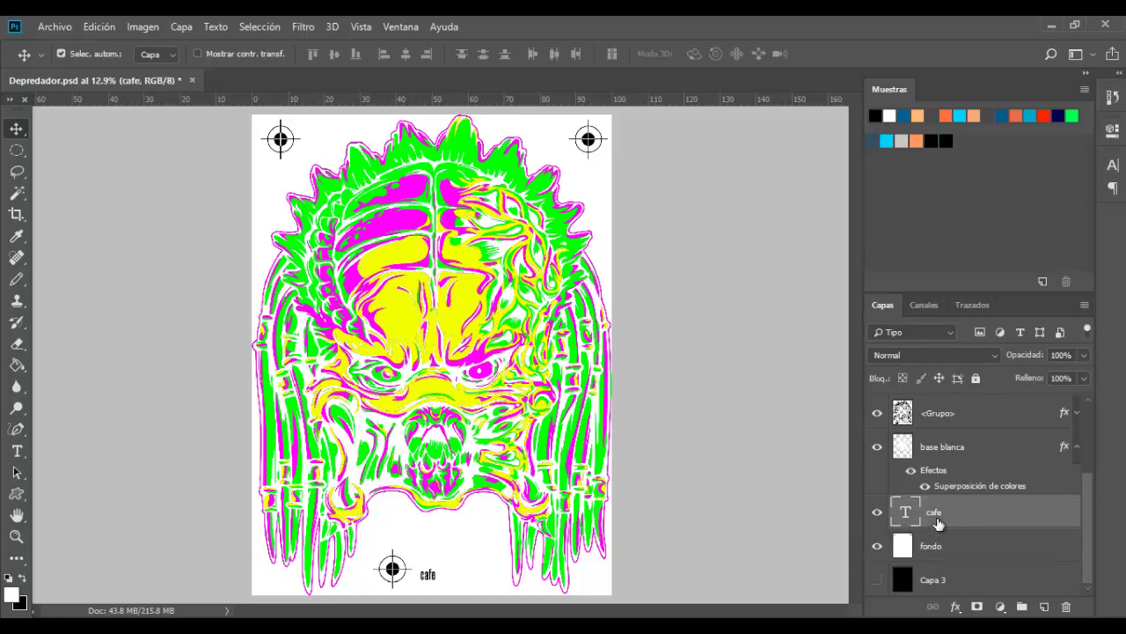